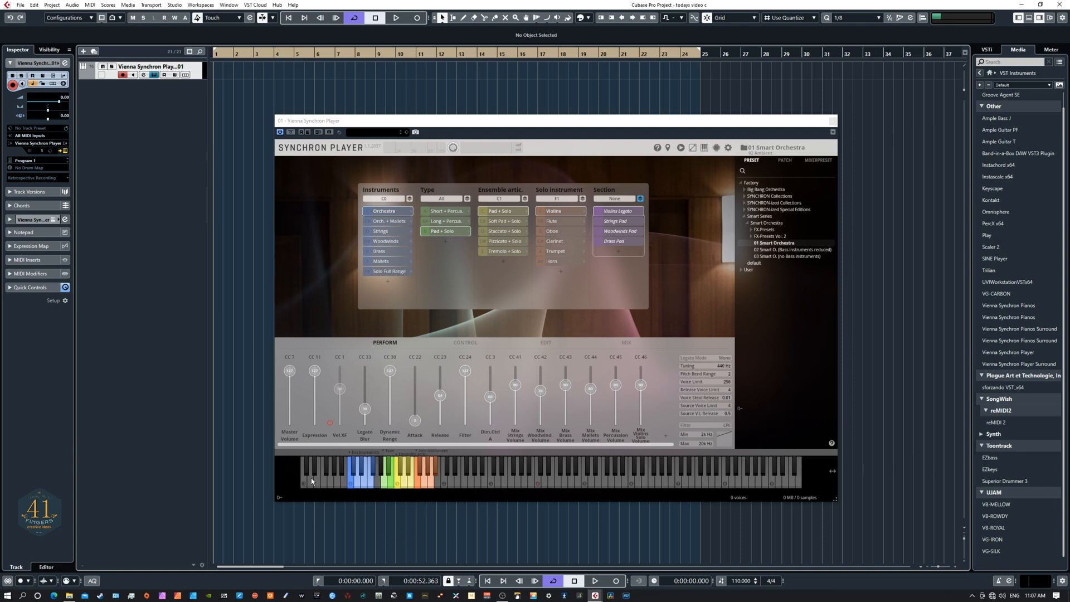
- Set the keyswitches of the Instruments, Type, Ensemble artic. and Solo instrument dimensions to None
left_click(395, 200)
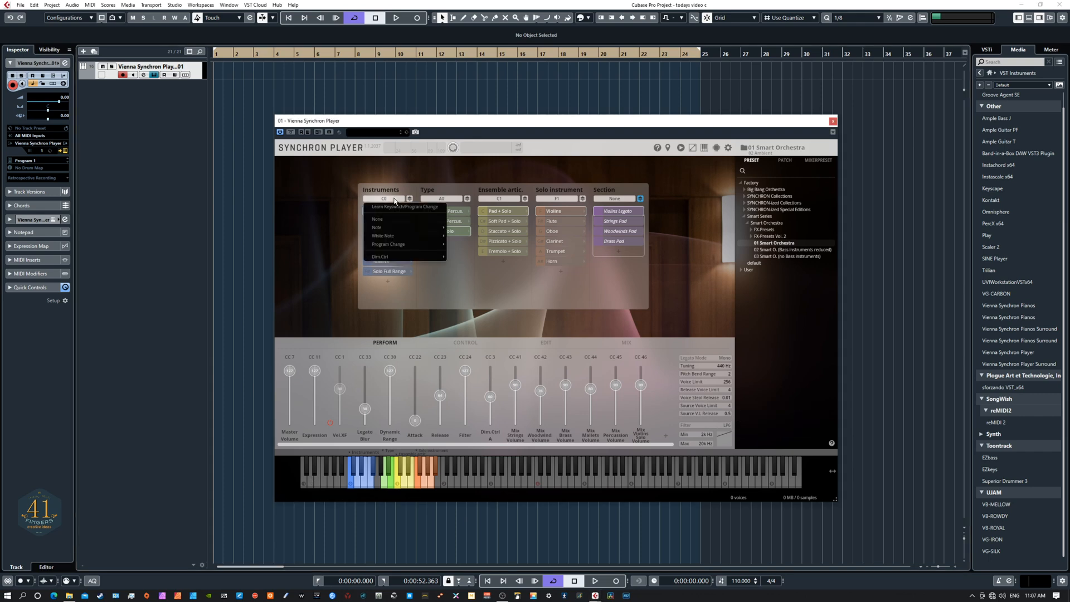
left_click(390, 207)
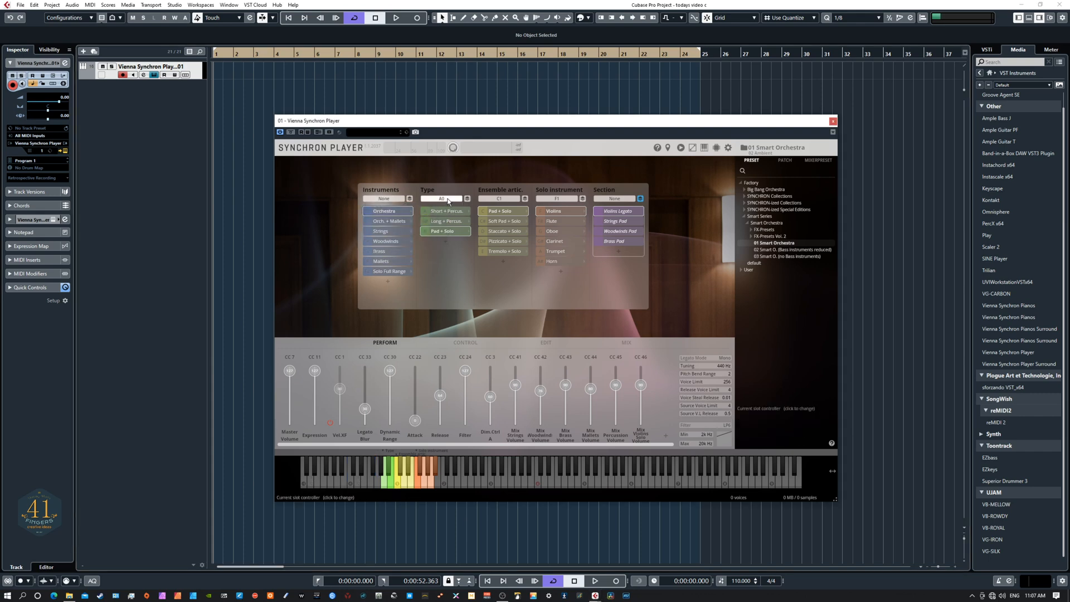
left_click(446, 199)
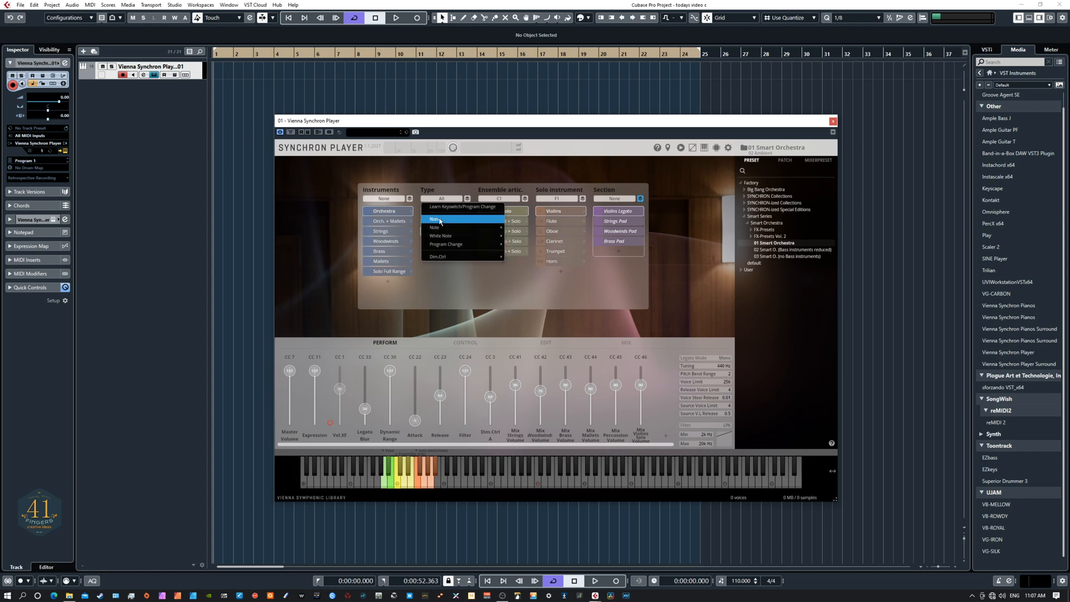
left_click(444, 219)
left_click(505, 199)
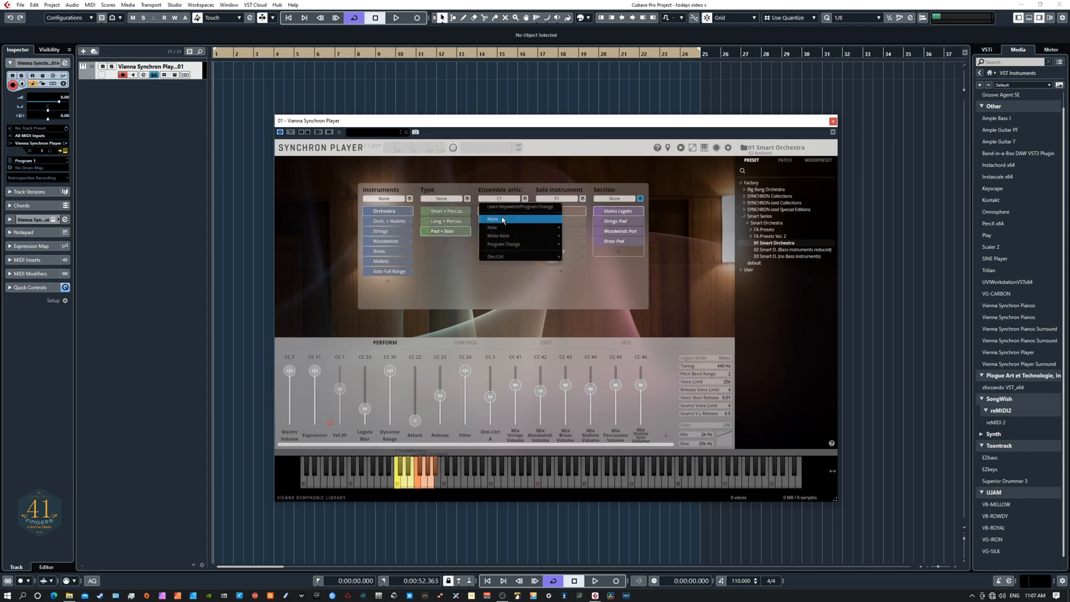
left_click(492, 219)
left_click(566, 199)
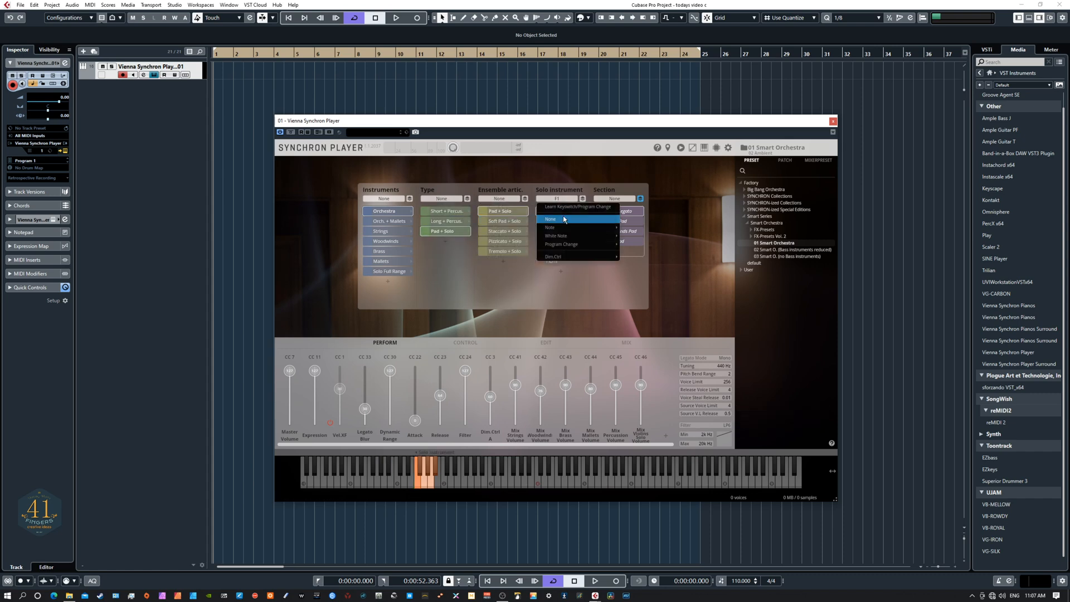
left_click(554, 219)
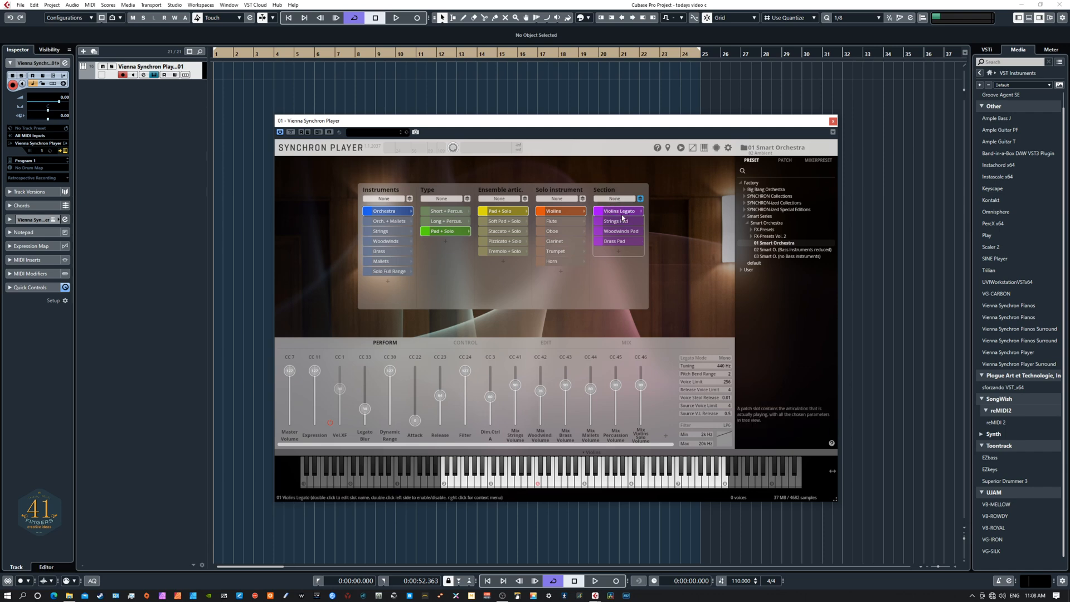
- Rename the Vienna Synchron Player track as "vsl violin leg"
double_click(152, 66)
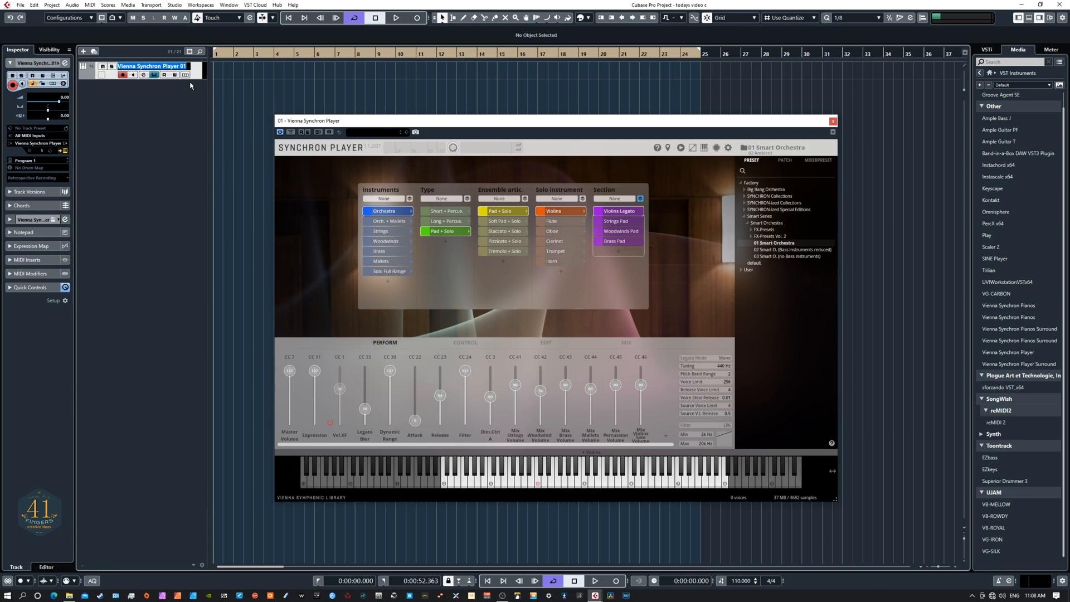
type("vsl violin leg")
key("Return")
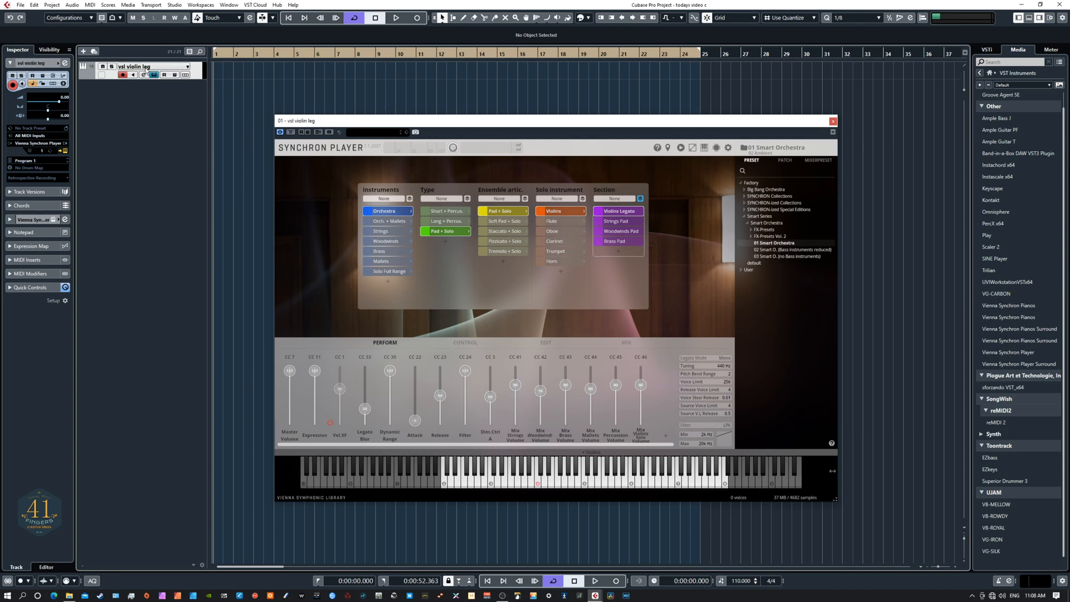
- Duplicate the violin legato track three times to get four Synchron Player tracks
right_click(195, 72)
left_click(227, 99)
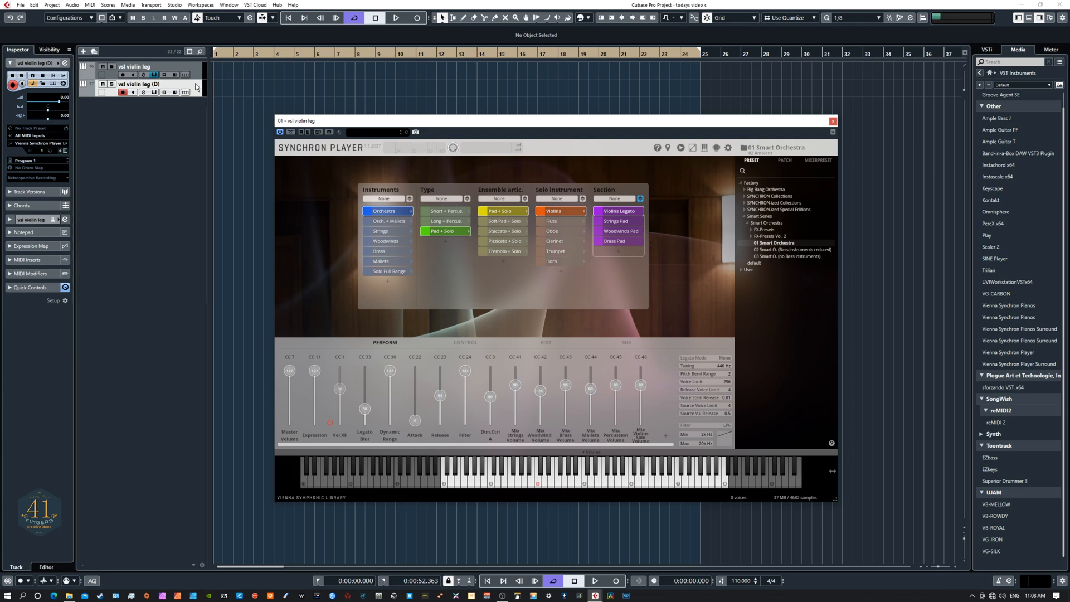
right_click(194, 84)
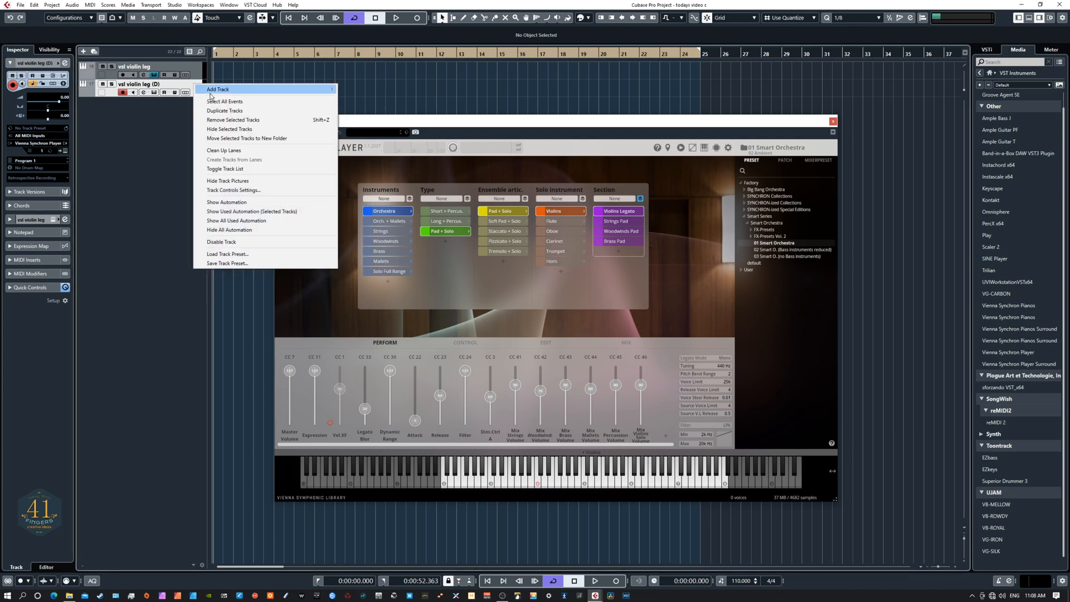
left_click(219, 110)
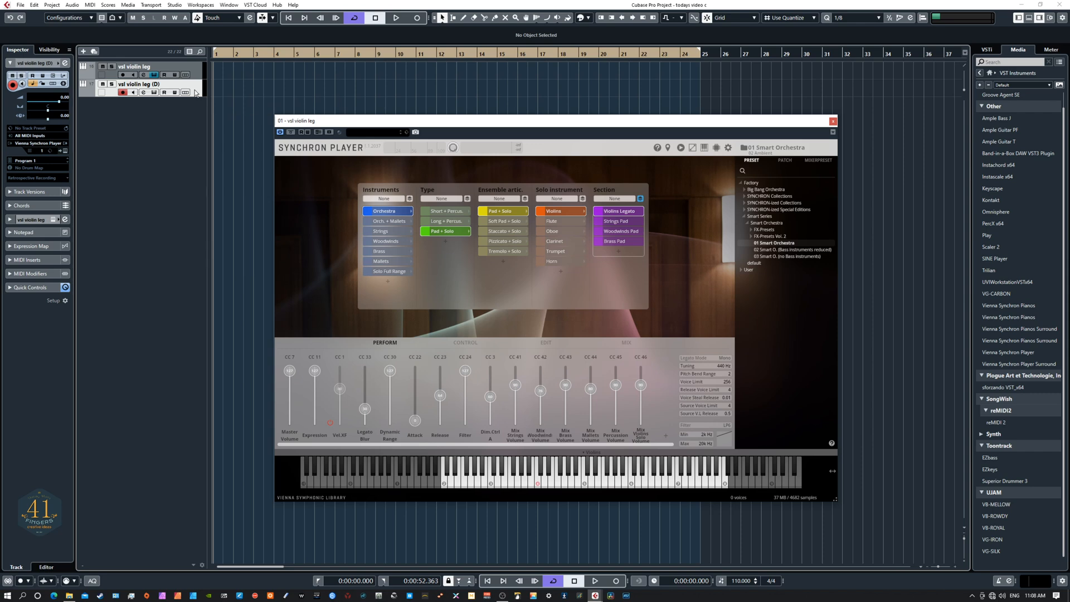
right_click(198, 100)
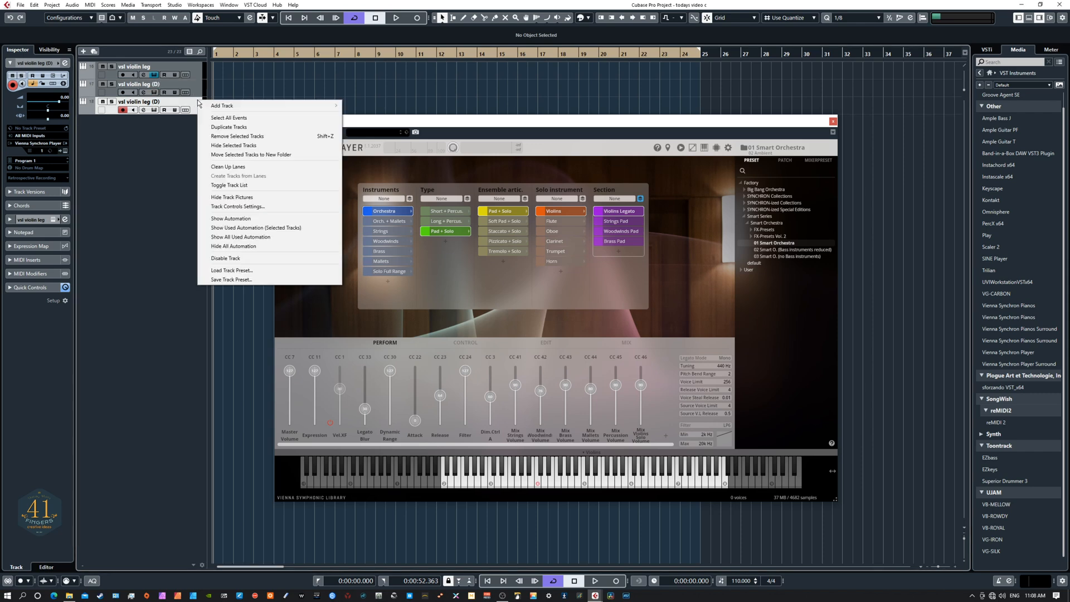
left_click(233, 127)
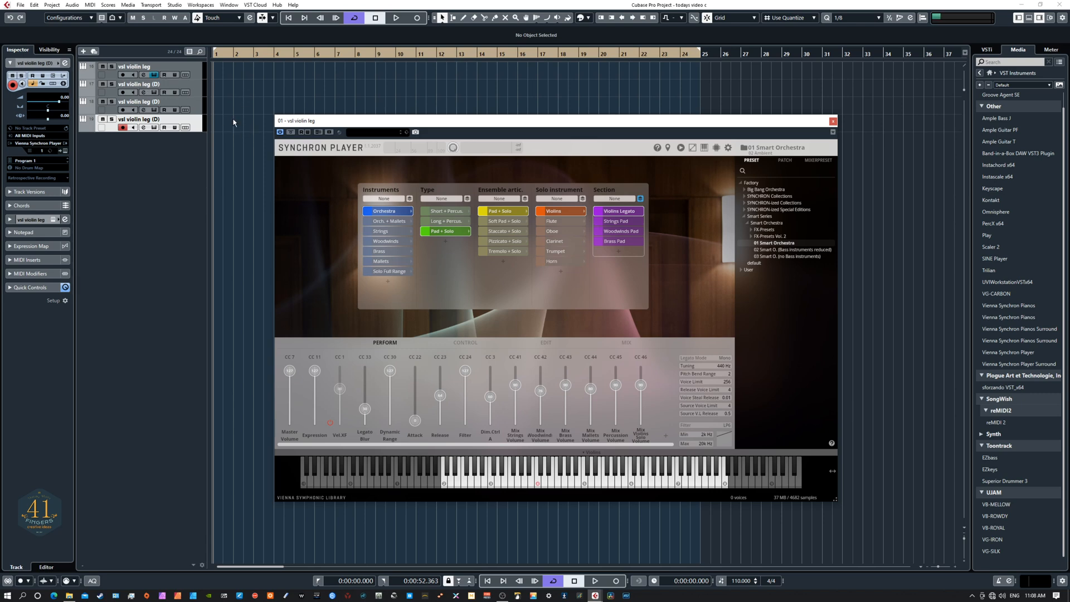
- Rename the first duplicated track as "vsl chord strings"
double_click(162, 85)
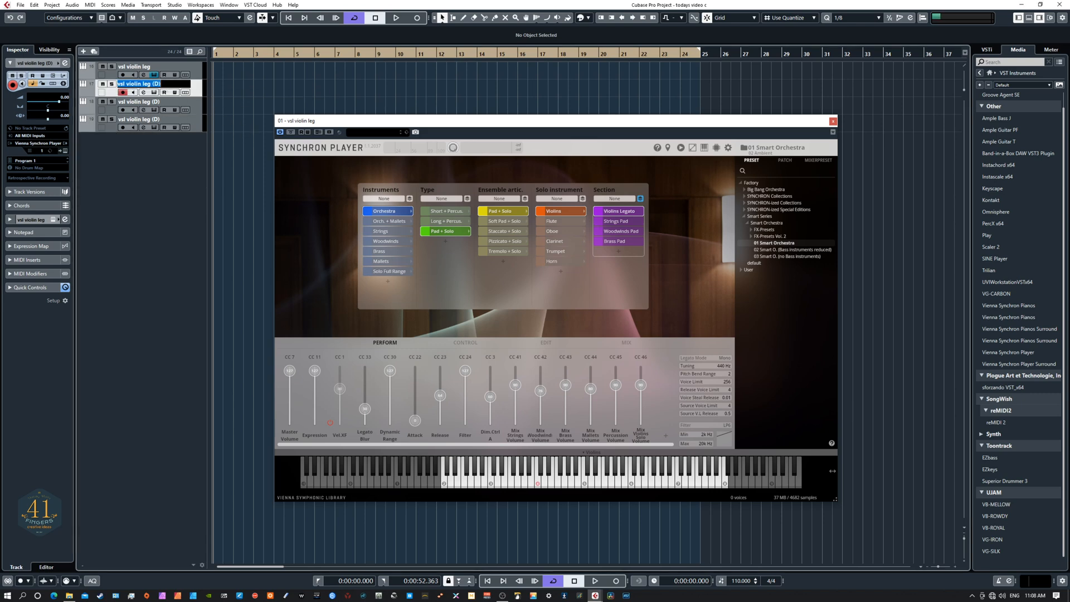
left_click_drag(163, 85, 126, 84)
type("chord strings")
key("Return")
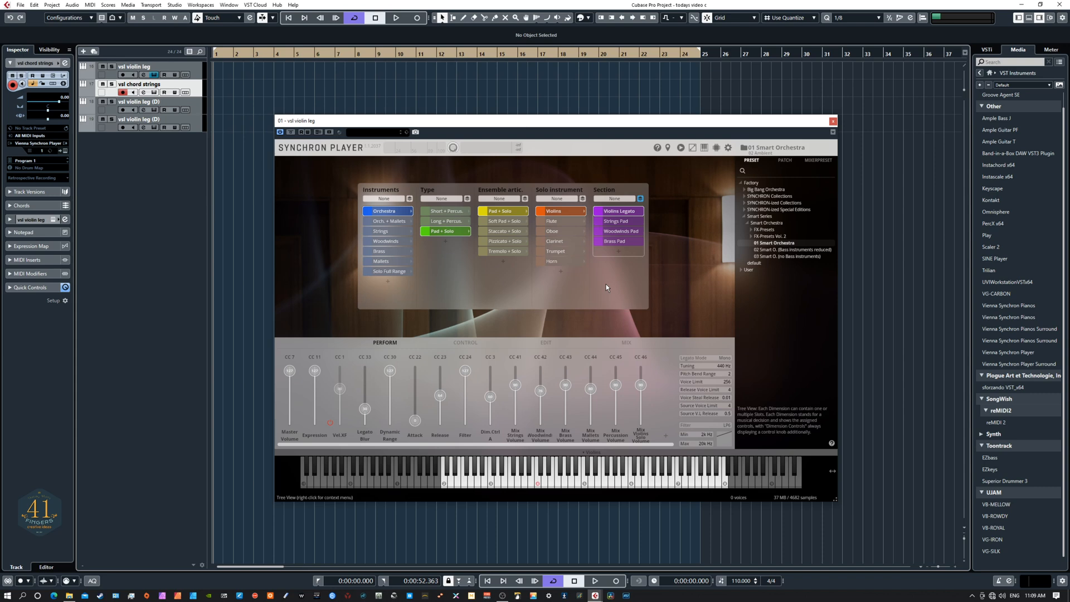
- Rename the second duplicated track as "vsl horns"
double_click(140, 101)
left_click_drag(162, 101, 126, 101)
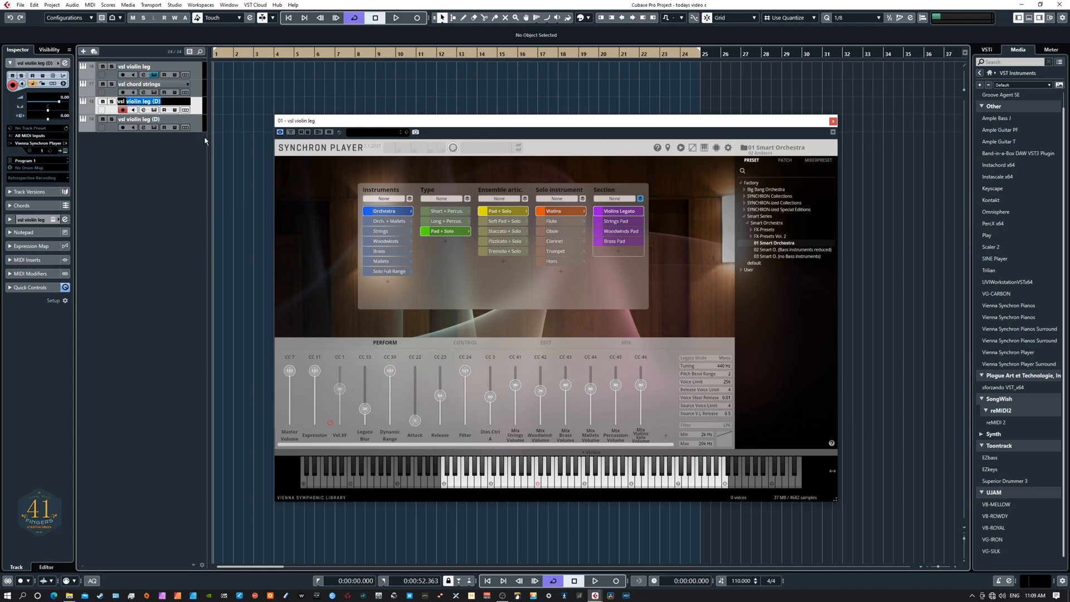
type("horns")
key("Return")
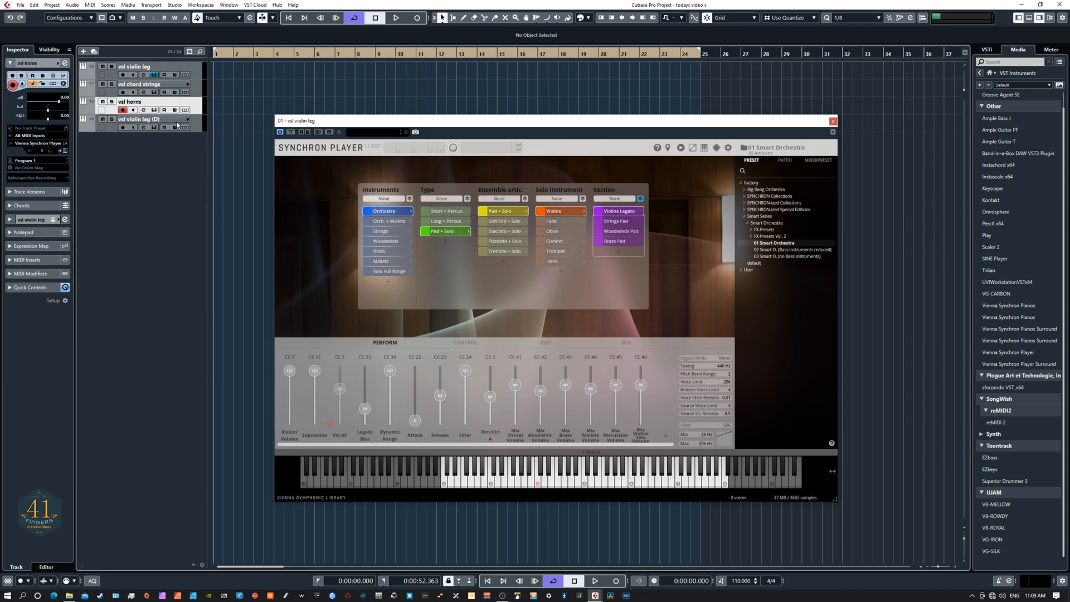
- Rename the third duplicated track as "vsl bass"
left_click(139, 119)
double_click(139, 120)
left_click_drag(162, 120, 126, 119)
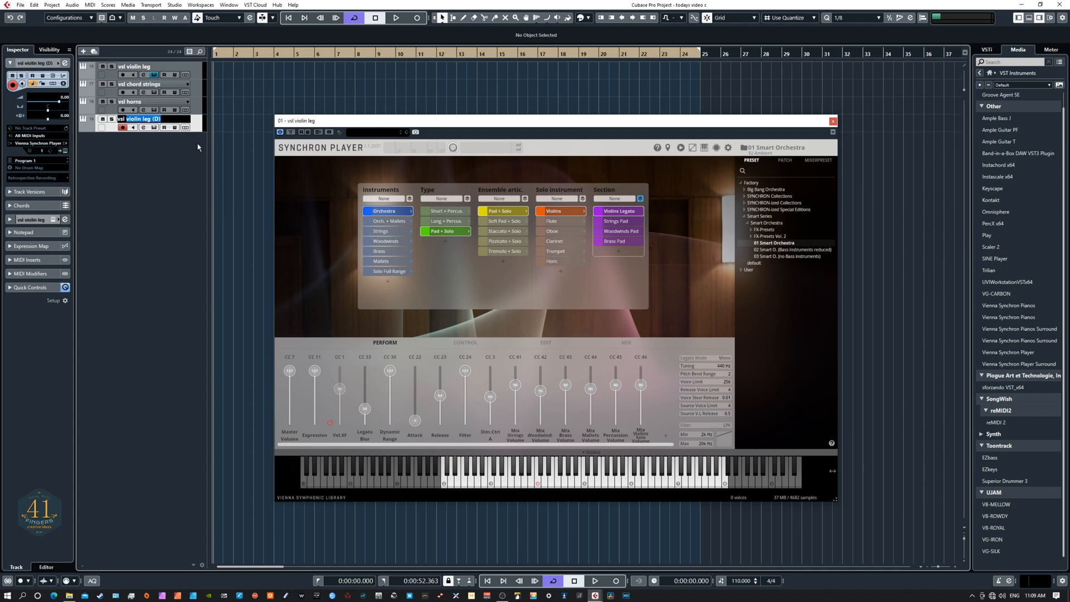
type("bass")
key("Return")
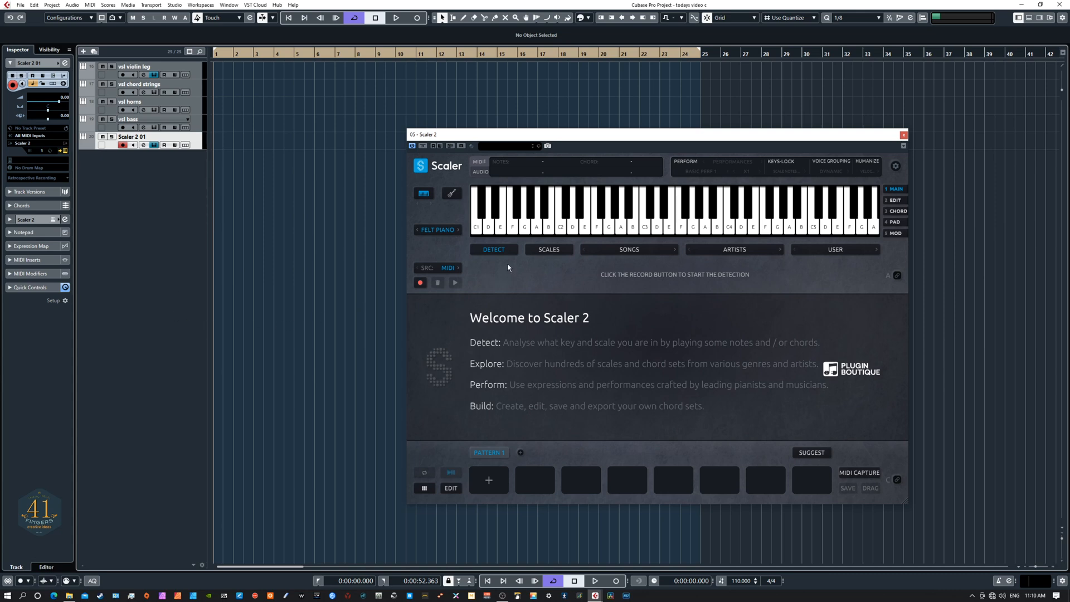
- Switch Scaler 2's internal Felt Piano sound to OFF
mouse_move(494, 139)
left_mouse_down()
mouse_move(484, 128)
mouse_move(504, 141)
mouse_move(508, 156)
mouse_move(495, 157)
left_mouse_up()
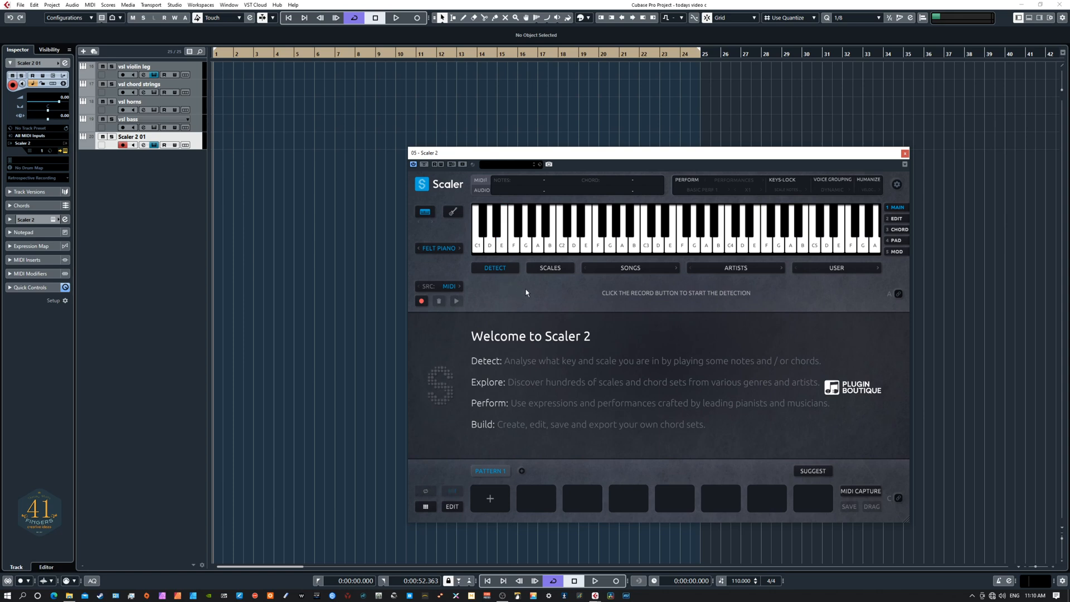
left_click(446, 248)
left_click(450, 203)
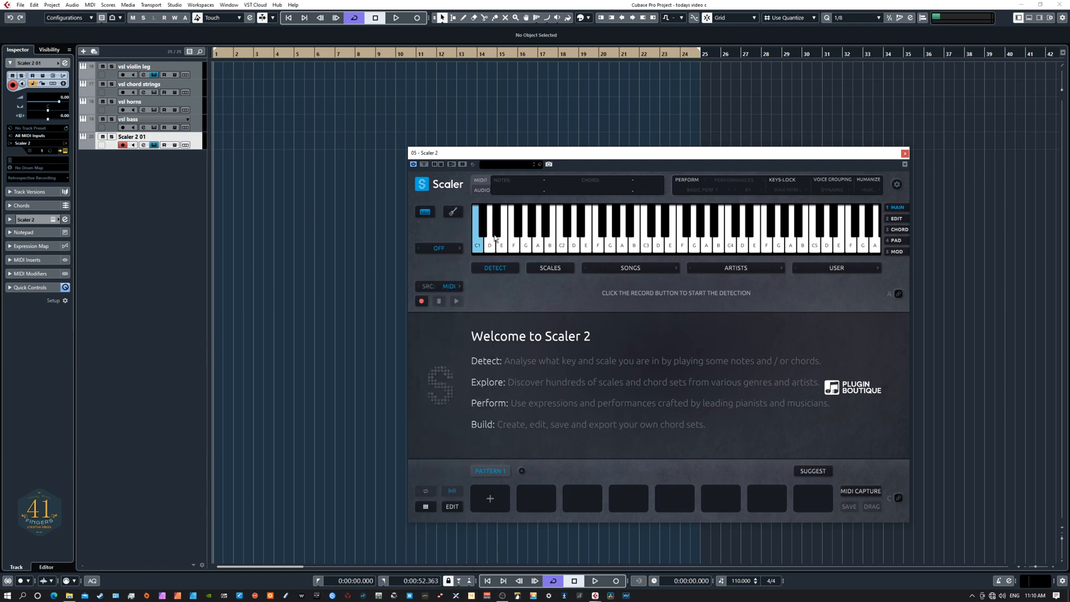
- Display Scaler's scales list and load the chords of the C Major scale, followed by the C Minor scale
left_click(549, 270)
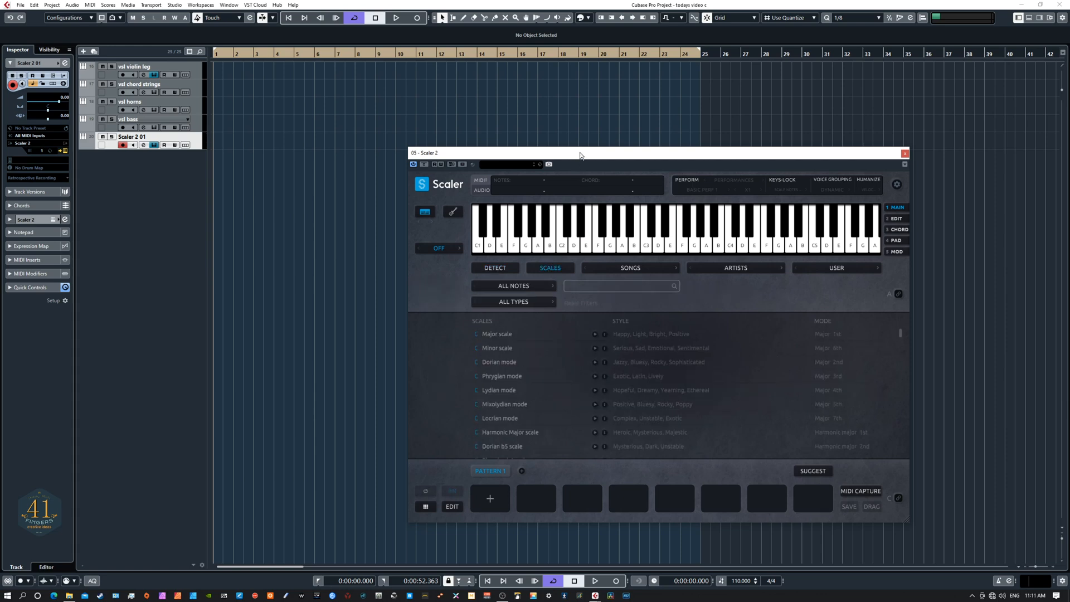
left_click_drag(574, 158, 578, 128)
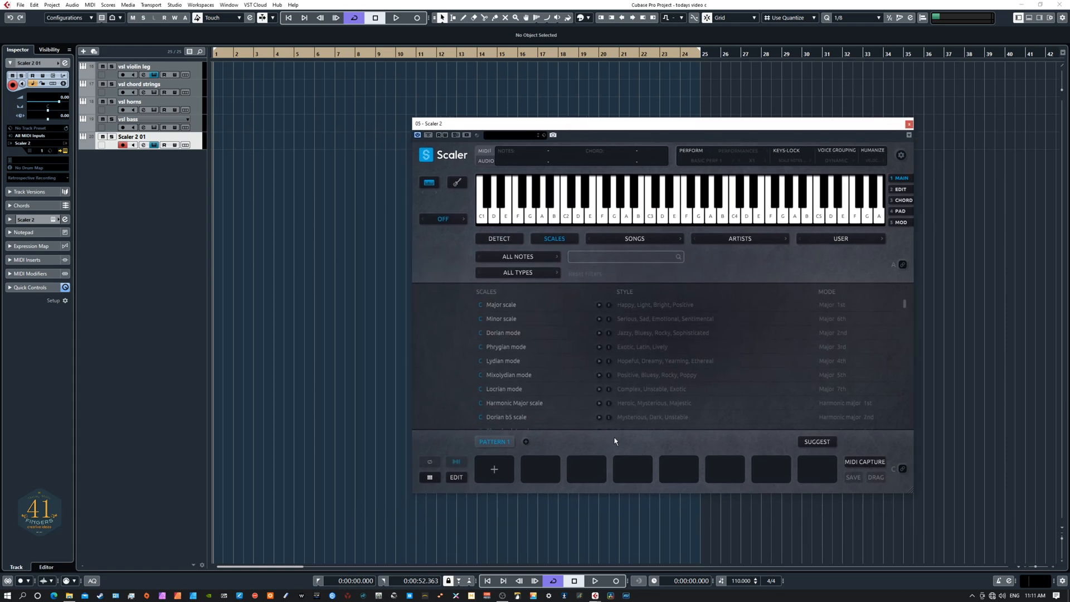
left_click_drag(488, 126, 484, 154)
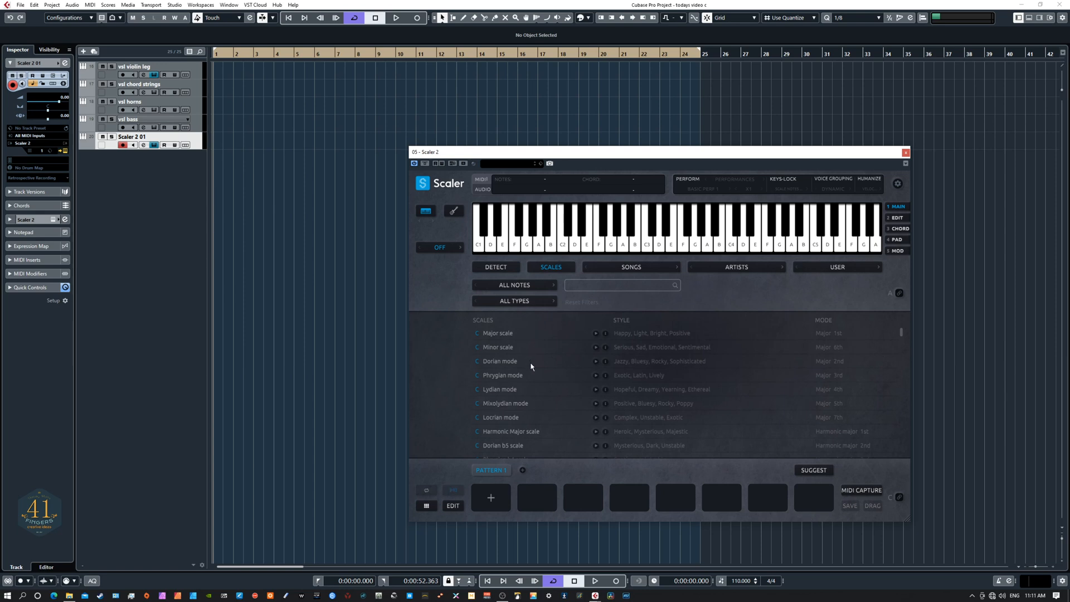
left_click(492, 333)
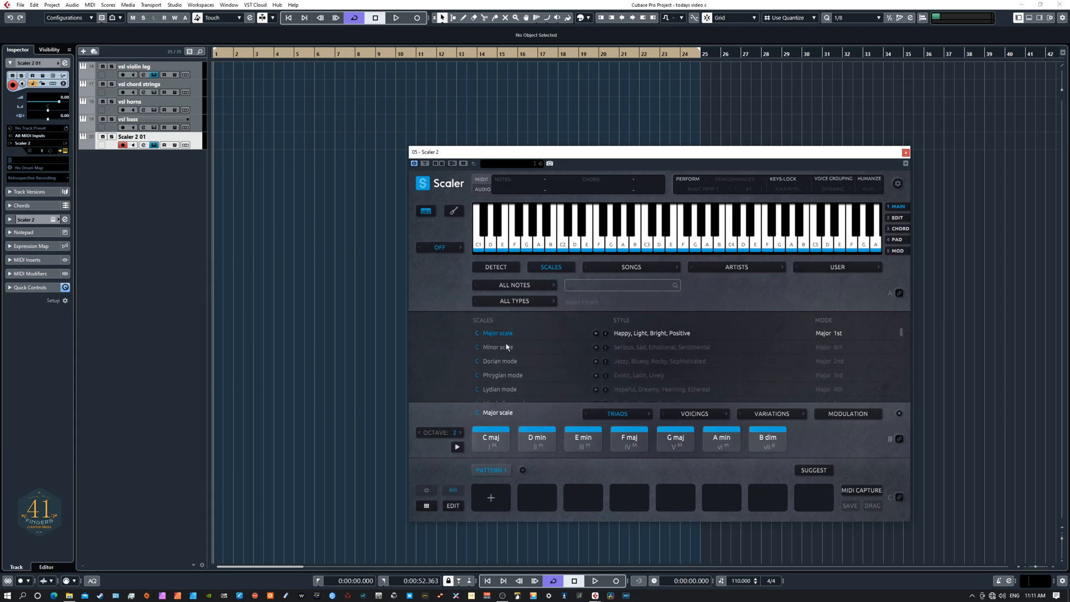
left_click(495, 348)
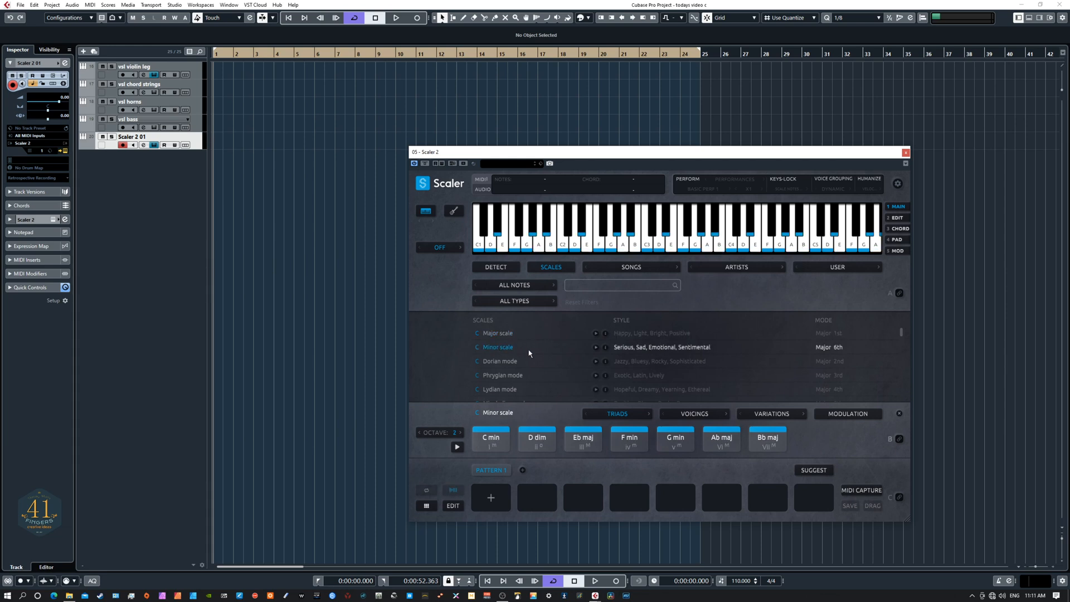
- Filter the scales by root note F and select the F Major scale
left_click(522, 285)
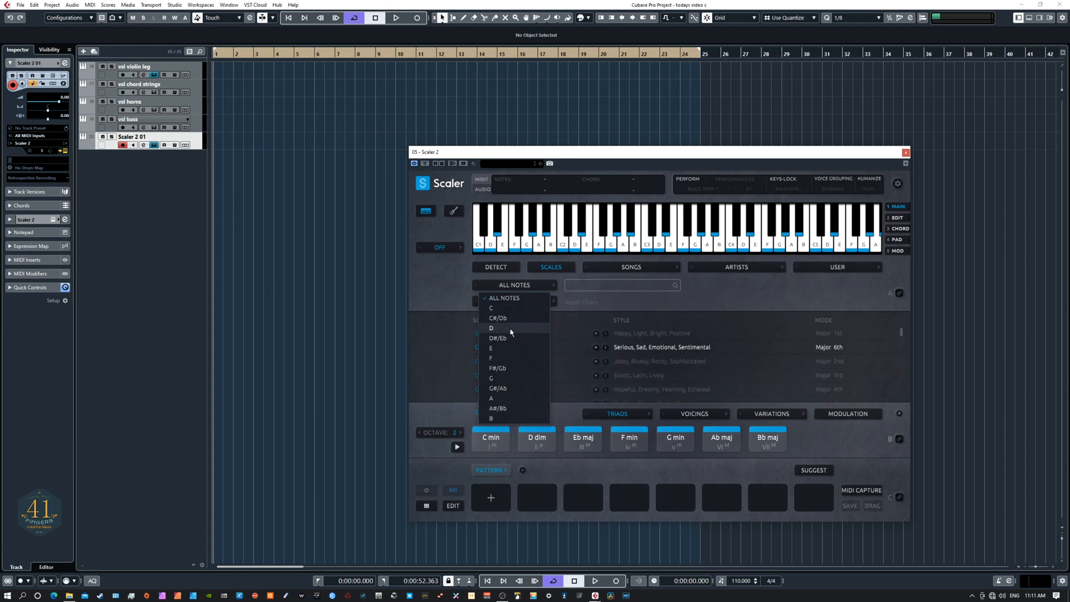
left_click(509, 359)
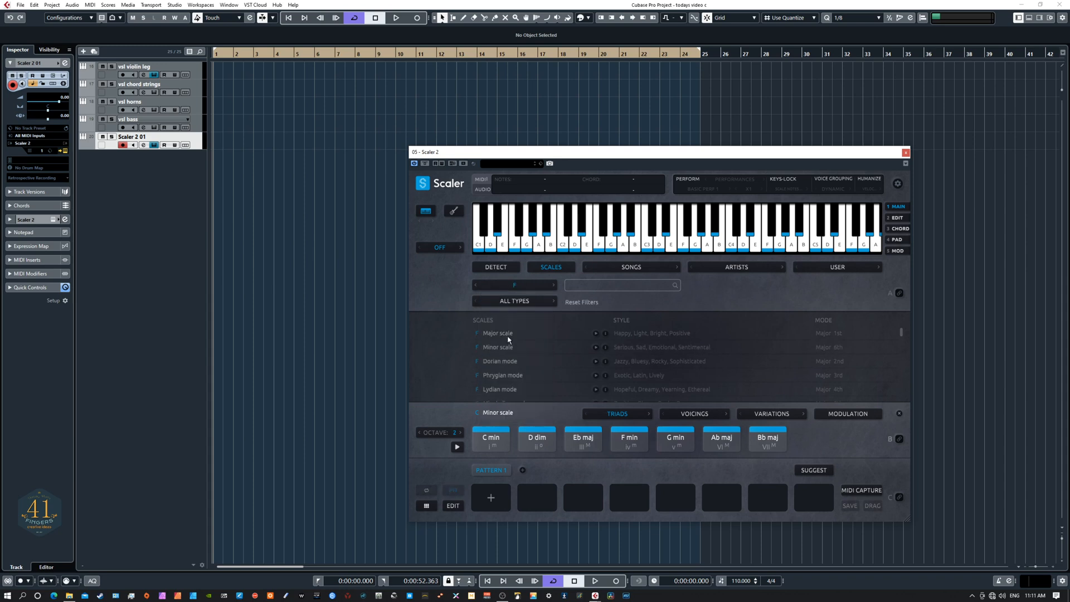
left_click(498, 334)
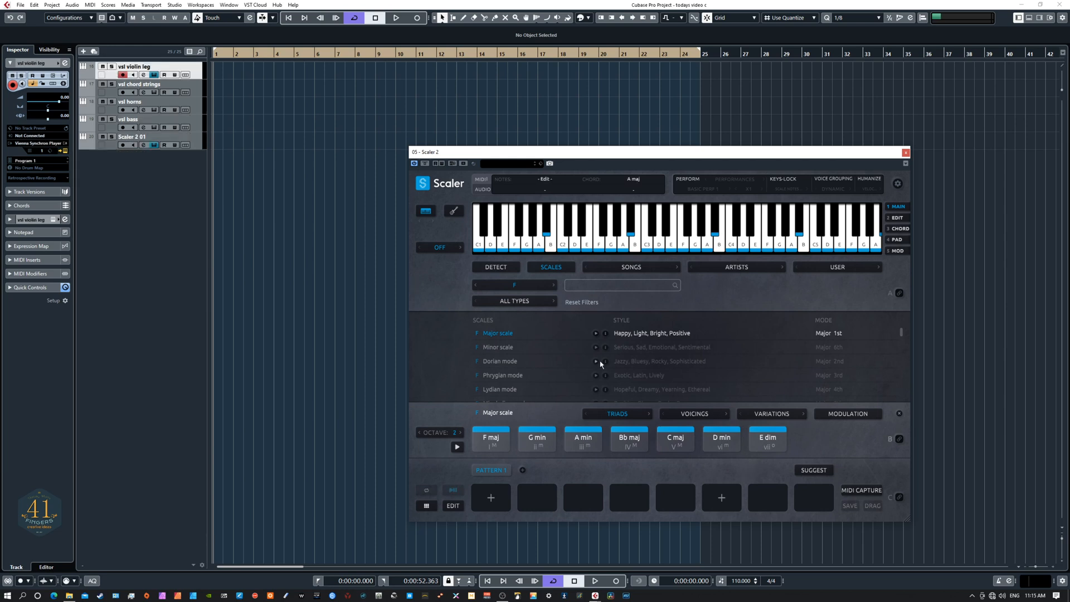
- Set the MIDI input of the vsl violin leg track to "05. Scaler 2 - MIDI Output"
left_click_drag(484, 158, 497, 174)
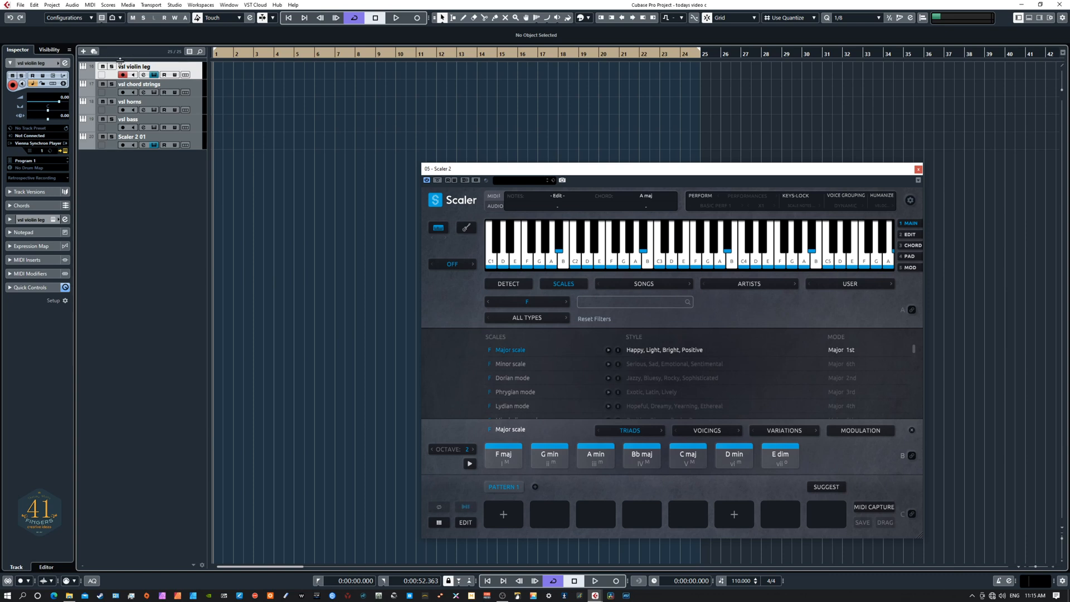
left_click(35, 136)
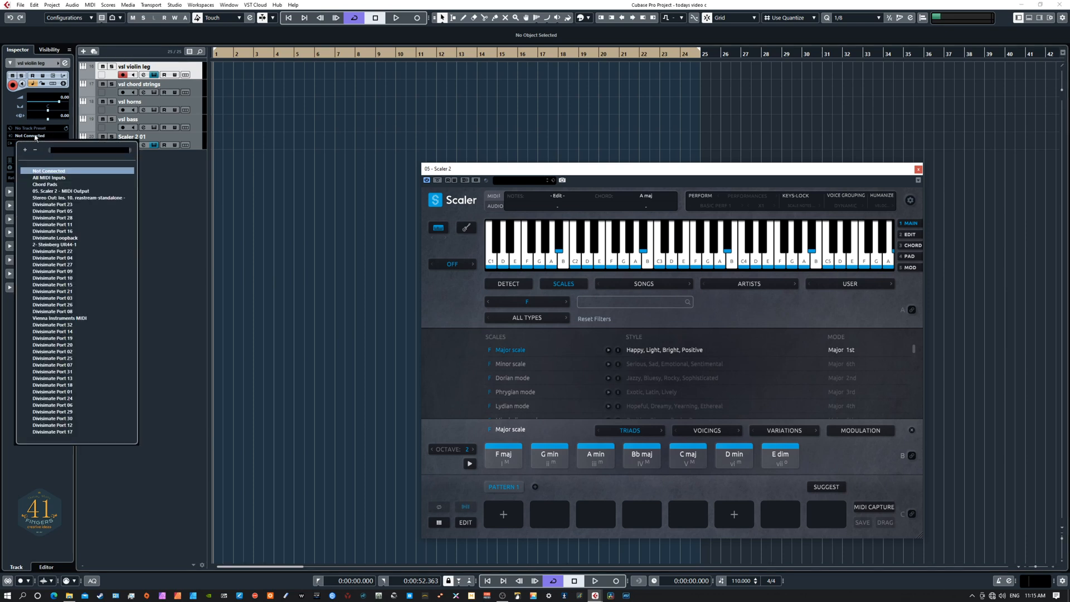
left_click(50, 191)
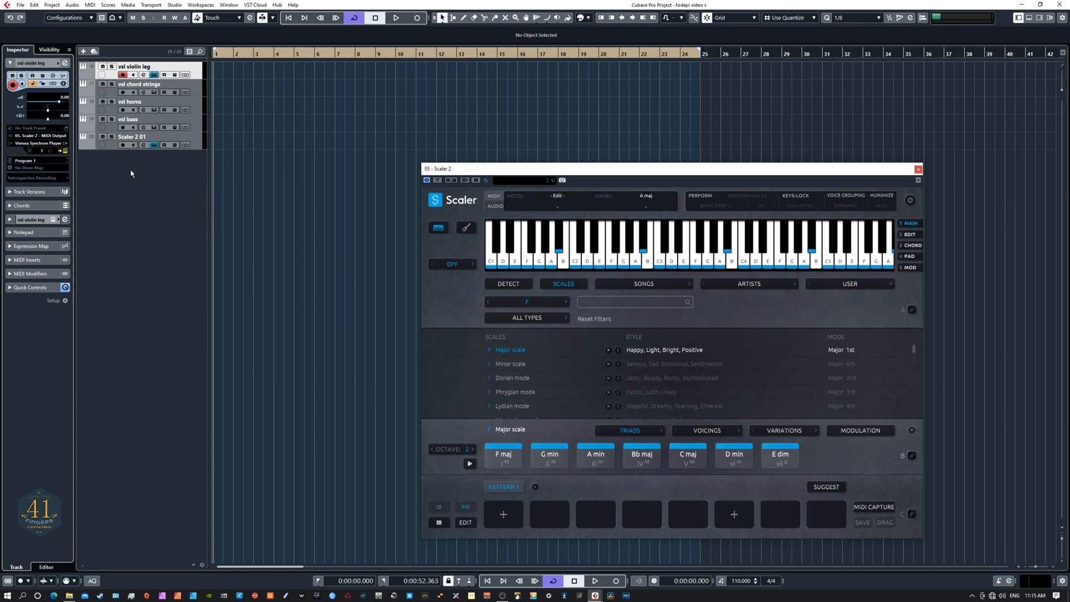
- Audition Scaler's F maj and G min chords through the violin legato track
left_click(490, 229)
left_click_drag(489, 166, 474, 149)
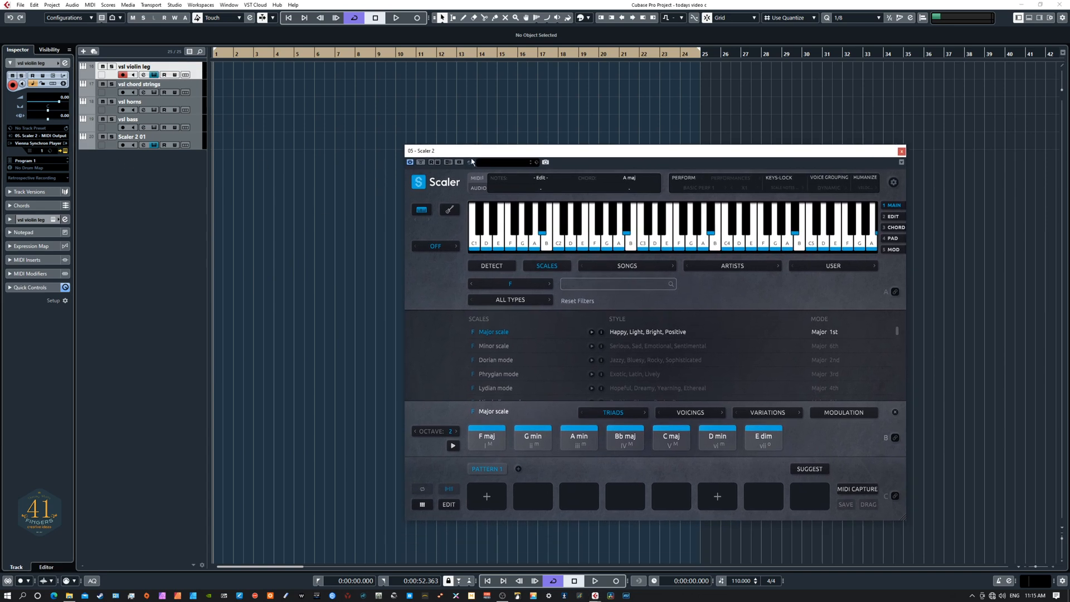
left_click(494, 441)
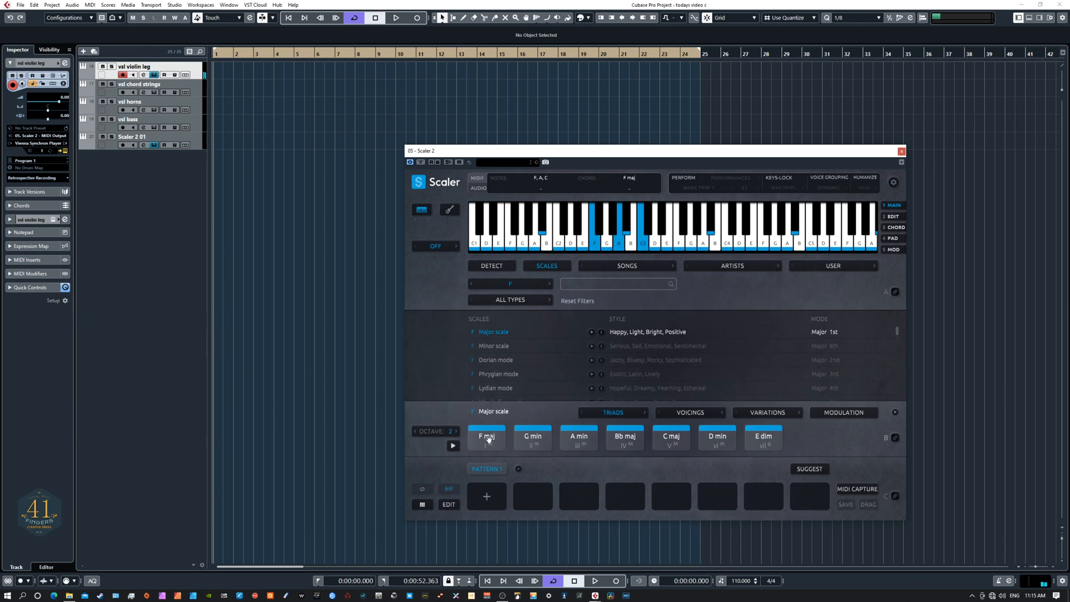
left_click(534, 437)
left_click(536, 437)
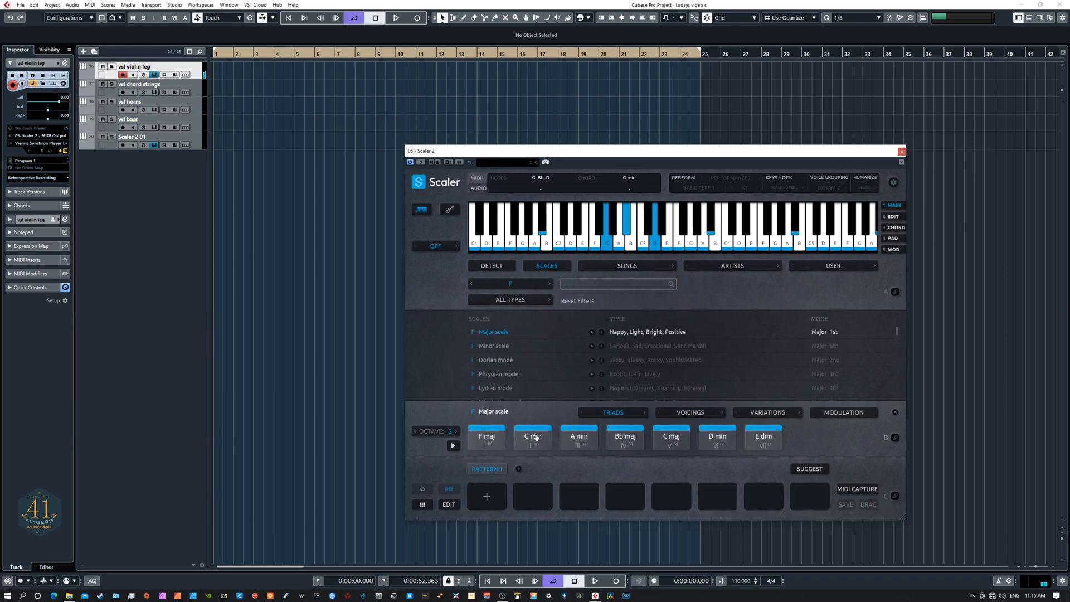
- Audition the A min, Bb maj, D min, F maj, E dim and G min triads of the F Major scale
left_click(575, 437)
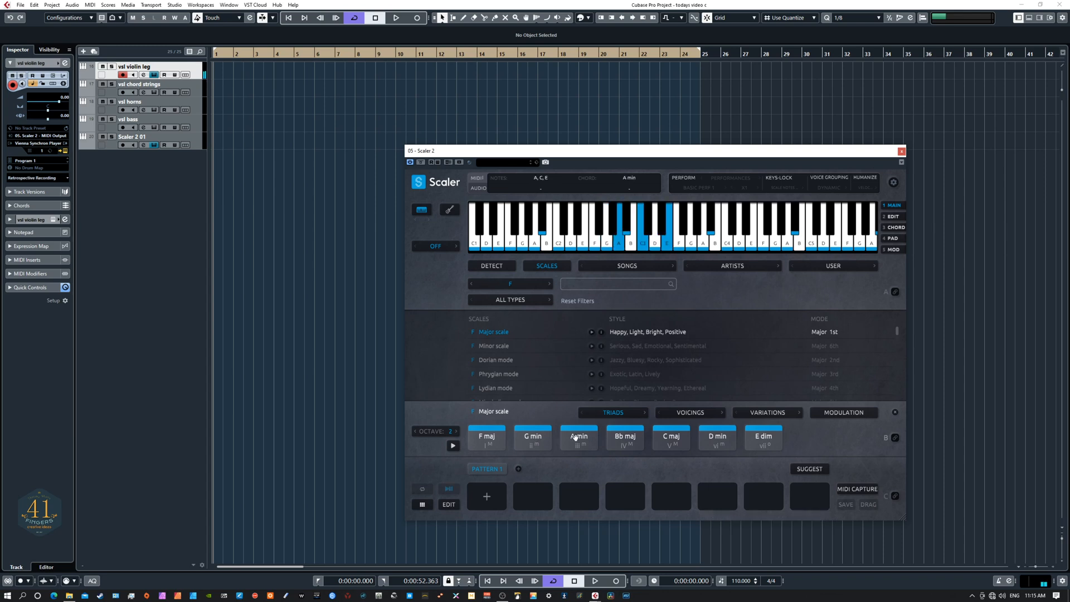
left_click(620, 437)
left_click(709, 439)
left_click(491, 438)
left_click(579, 438)
left_click(761, 439)
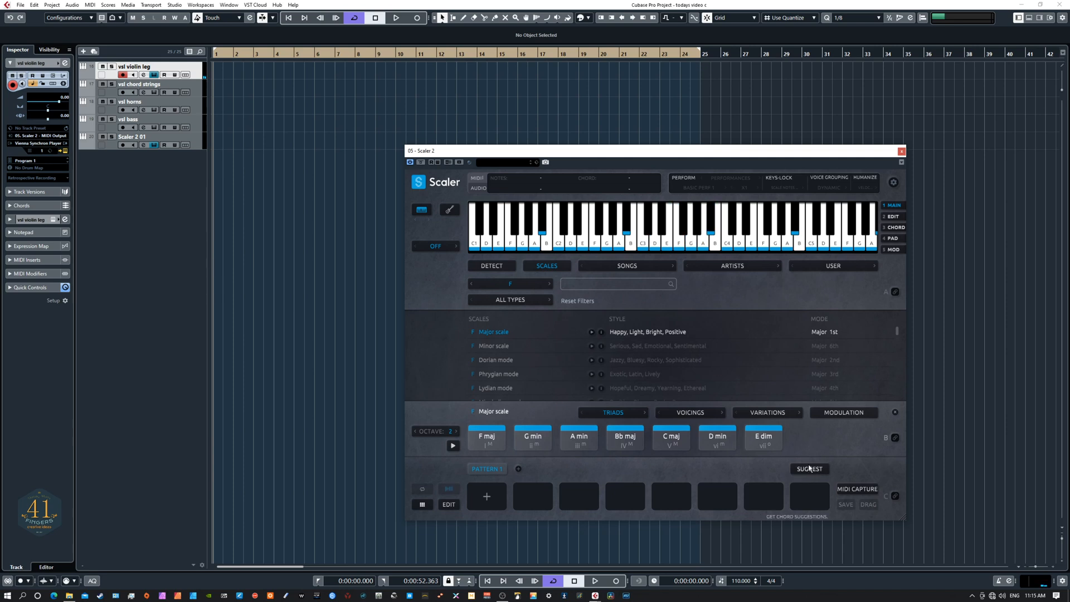
left_click(533, 438)
- Add F maj as the first chord of Pattern 1 and show the chord suggestions for it
left_click_drag(489, 438, 489, 495)
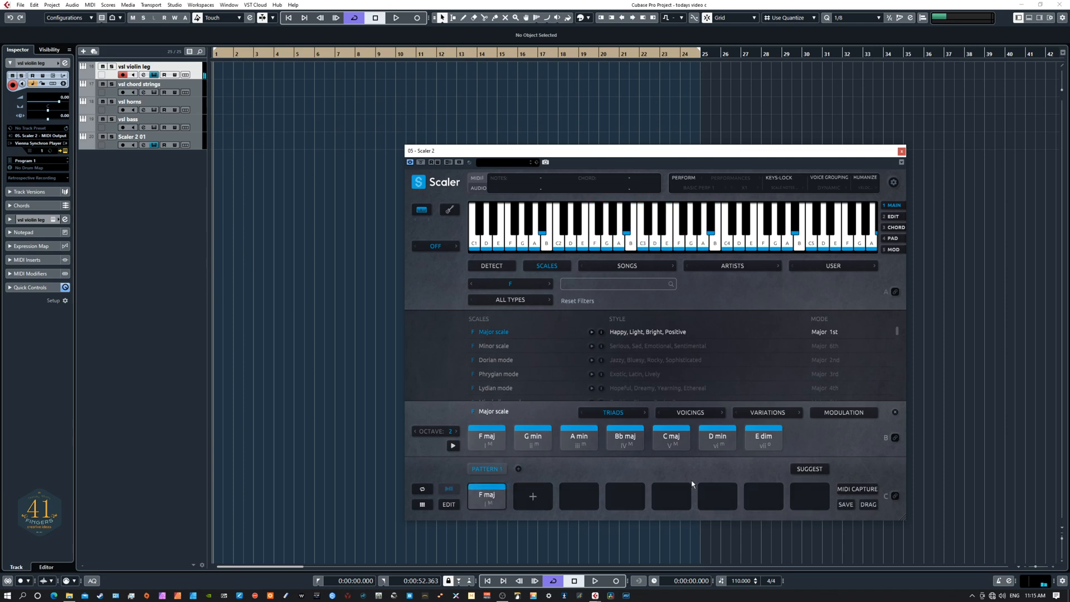
left_click(806, 469)
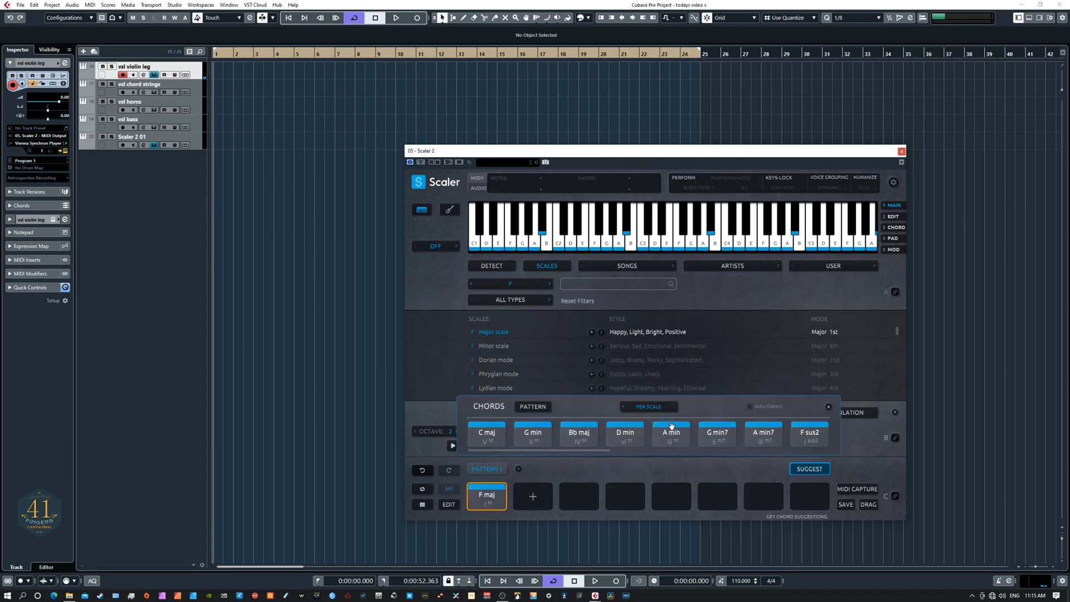
- Audition the suggested C maj, G min and Bb maj against F maj, and add C maj as the pattern's second chord
left_click(501, 443)
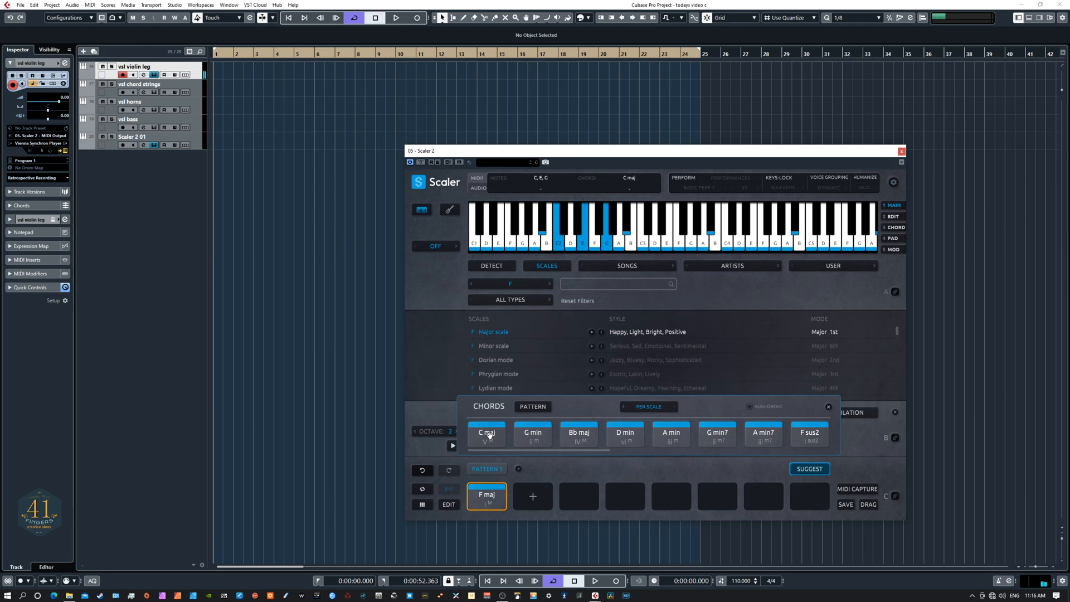
left_click(484, 496)
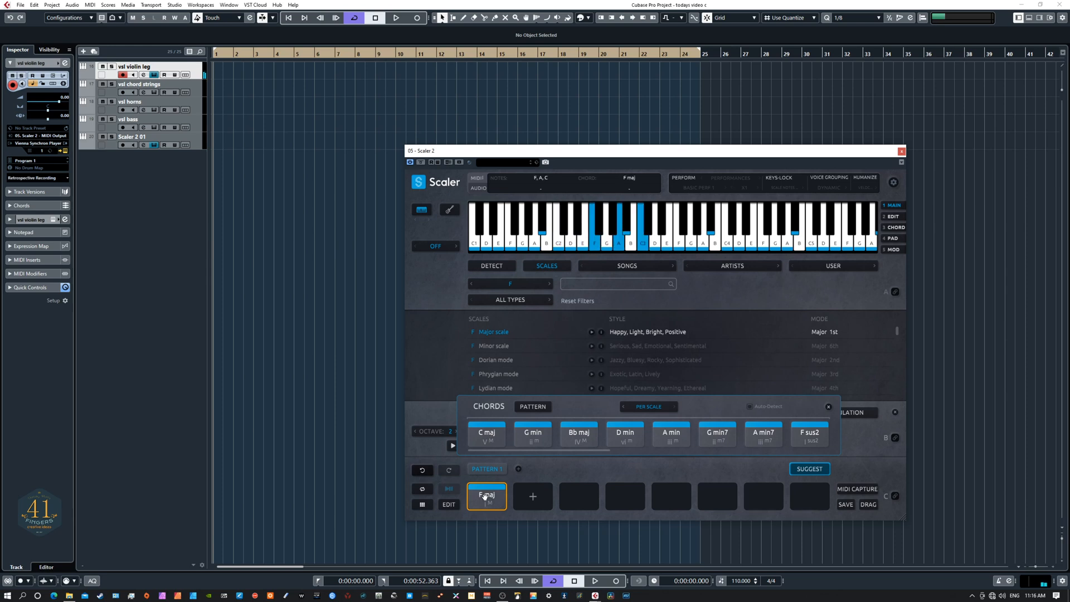
left_click(485, 437)
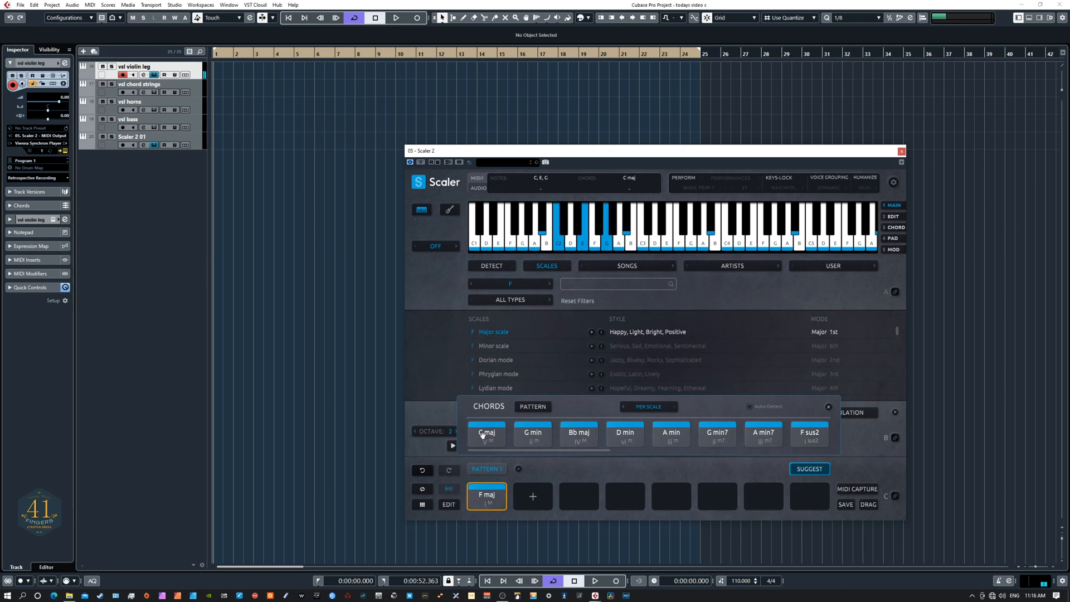
left_click(535, 436)
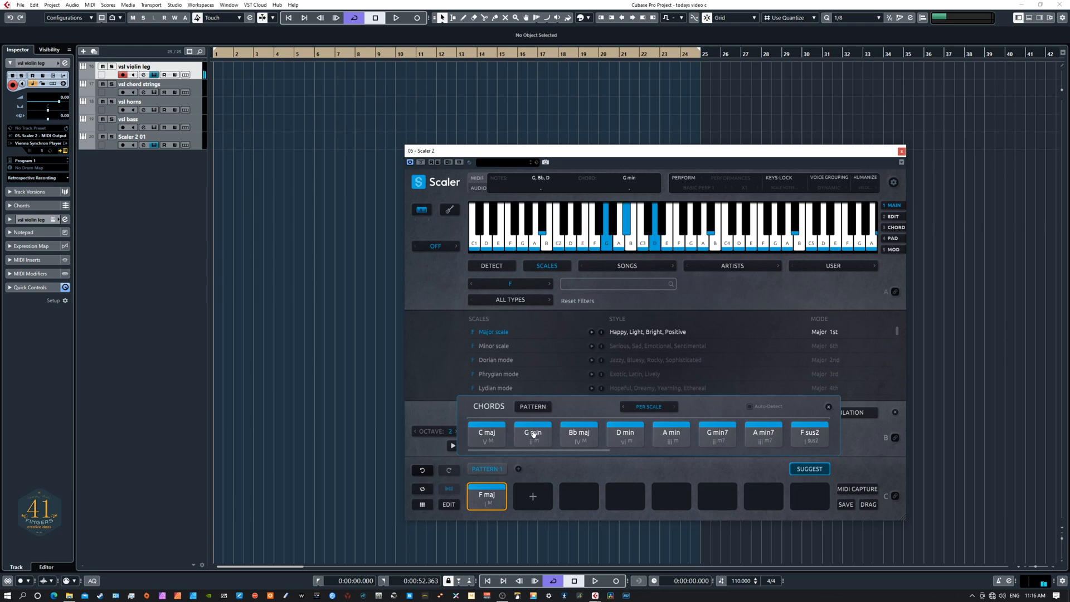
left_click(577, 433)
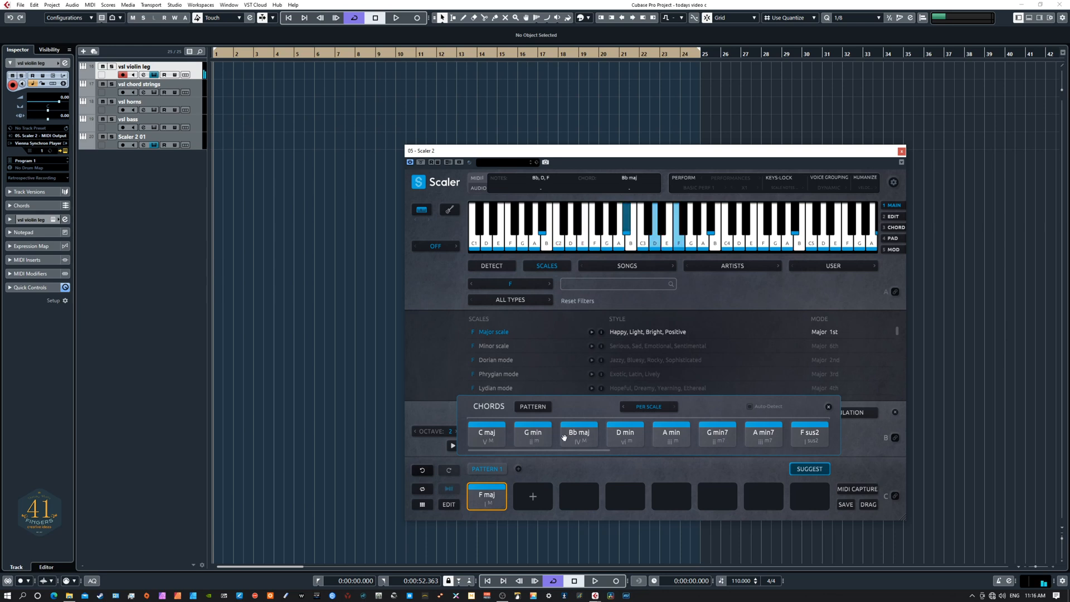
left_click_drag(487, 436, 533, 497)
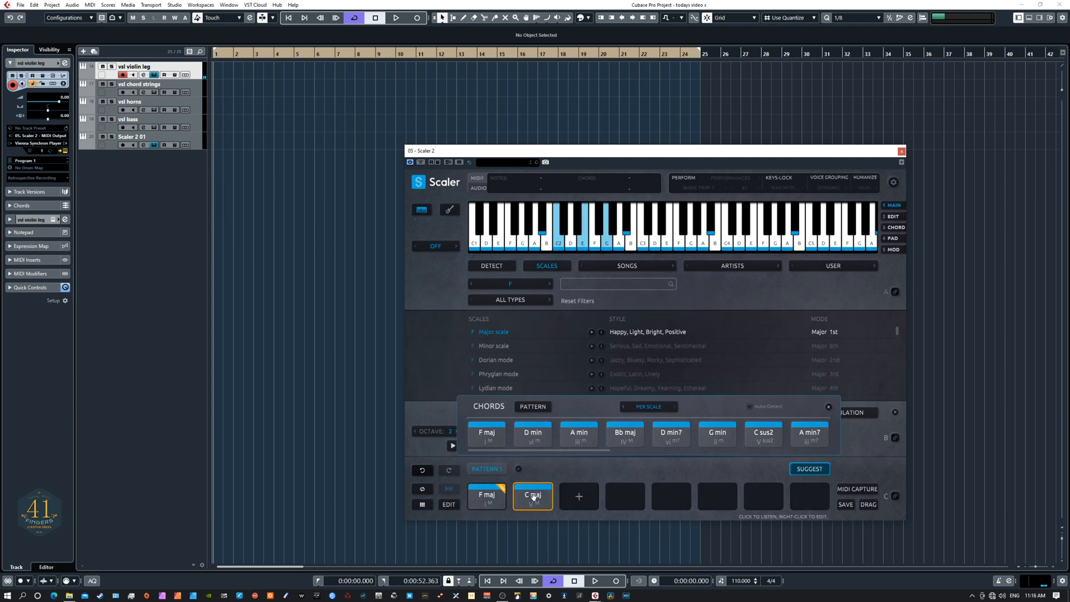
- Base the suggestions on the pattern's F maj and add G min and Bb maj as the third and fourth chords
left_click(502, 488)
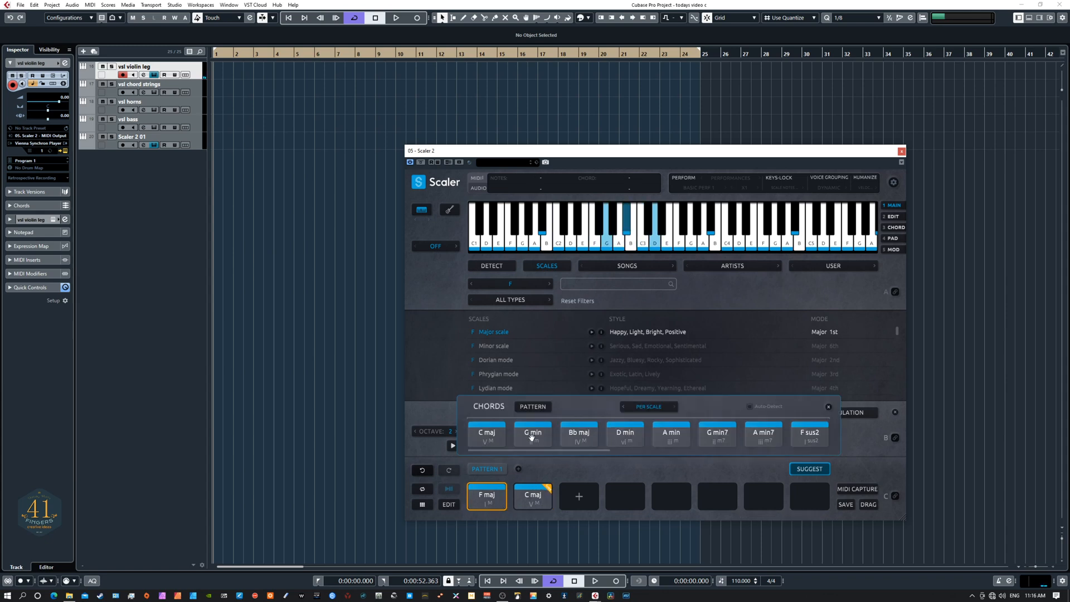
left_click(531, 437)
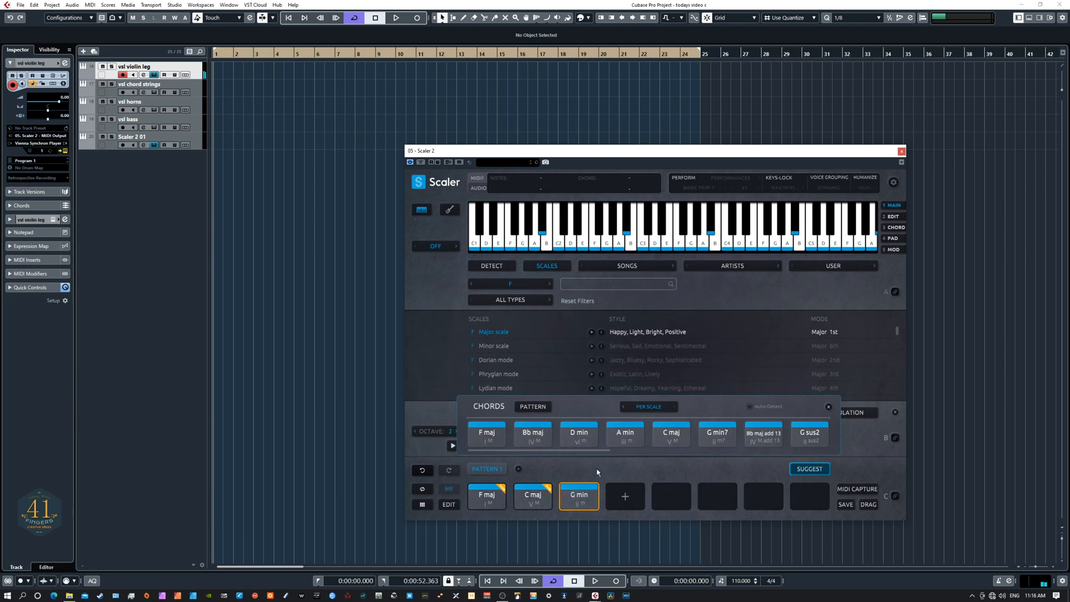
left_click(486, 496)
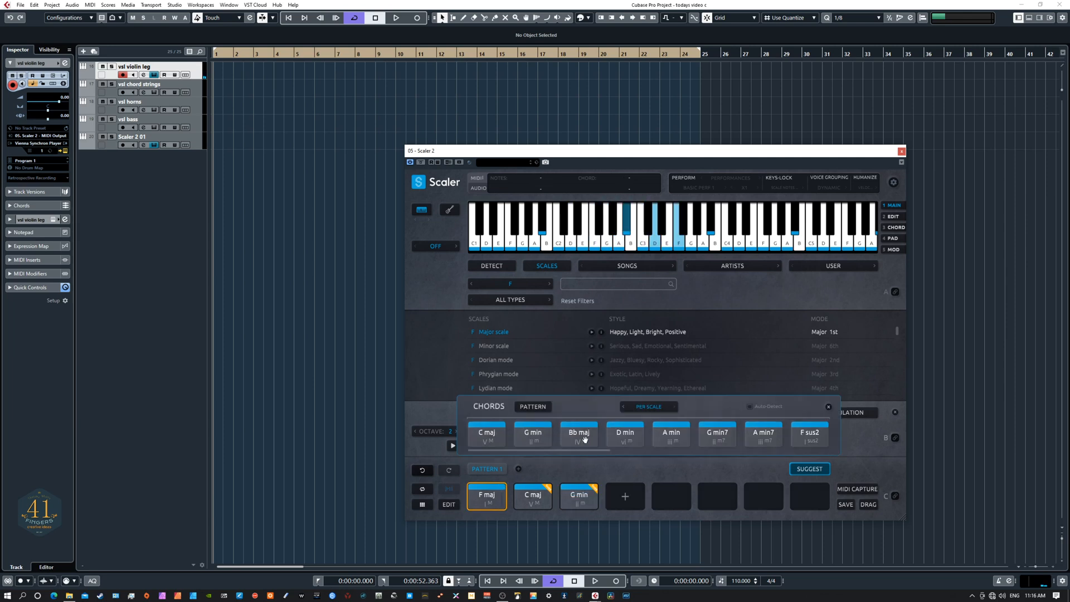
left_click(578, 434)
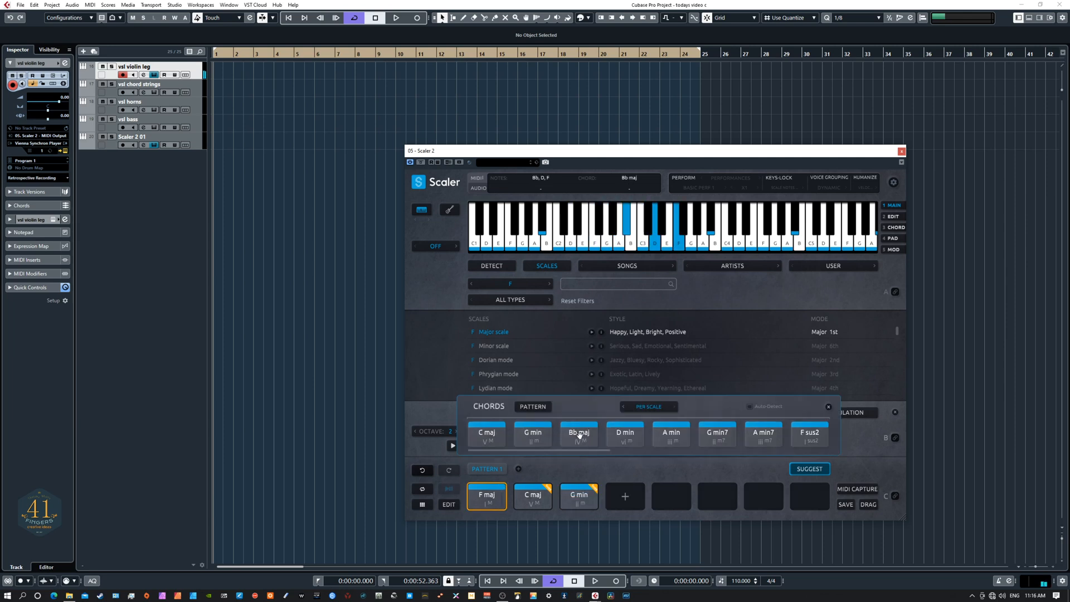
left_click_drag(578, 434, 620, 491)
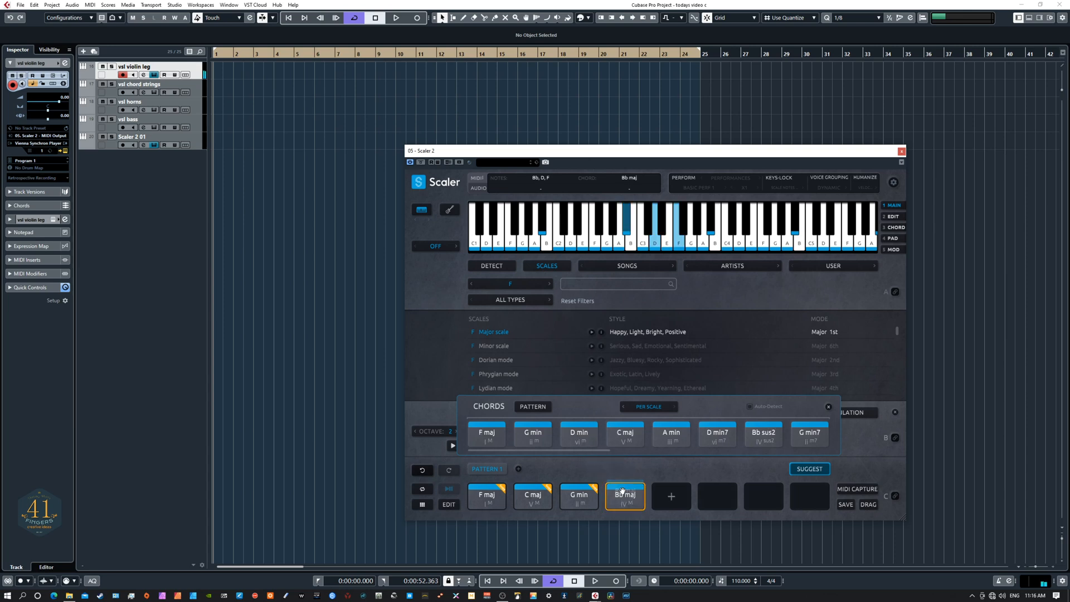
- Play the pattern's F maj, C maj, G min and Bb maj chords in order
left_click(488, 496)
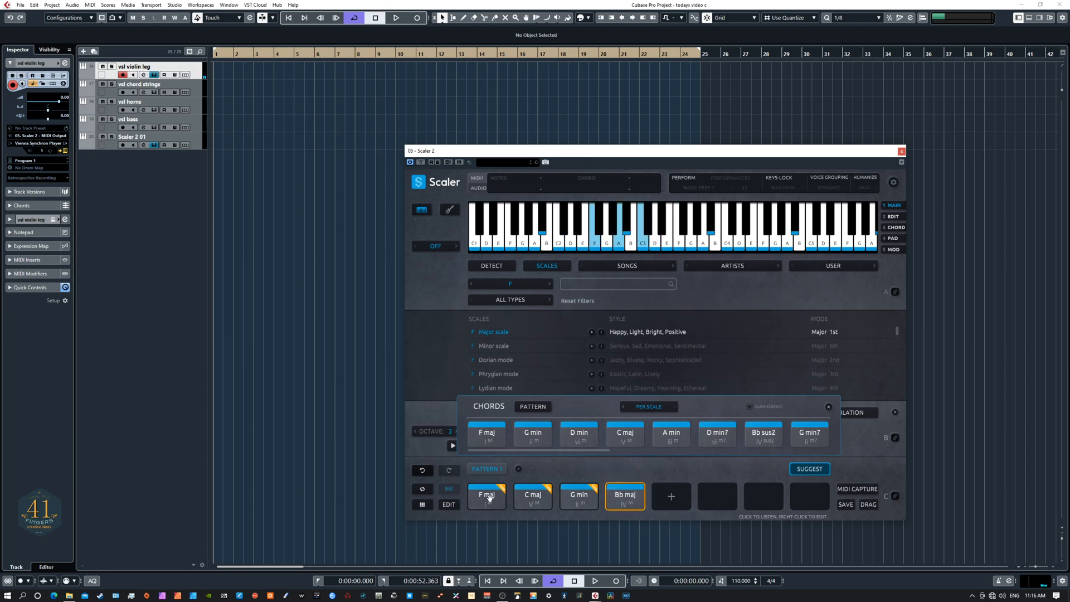
left_click(533, 496)
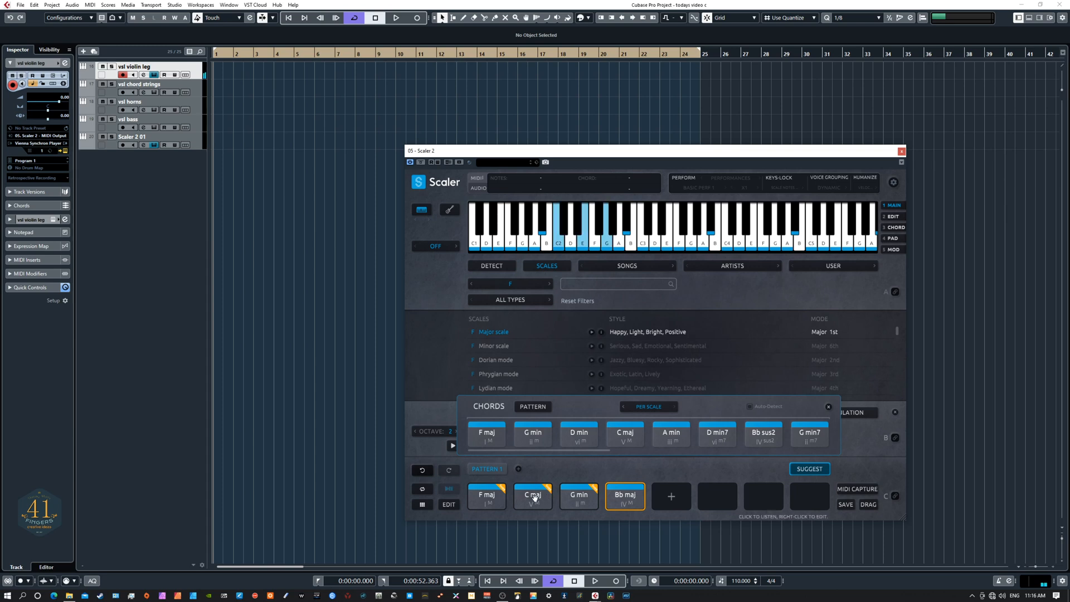
left_click(609, 493)
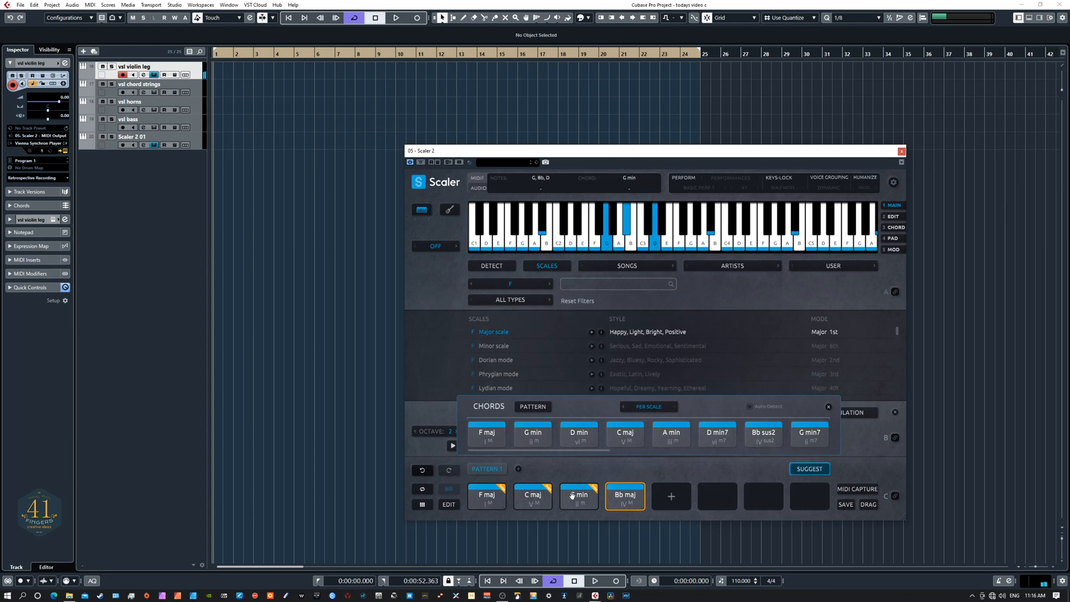
left_click(625, 496)
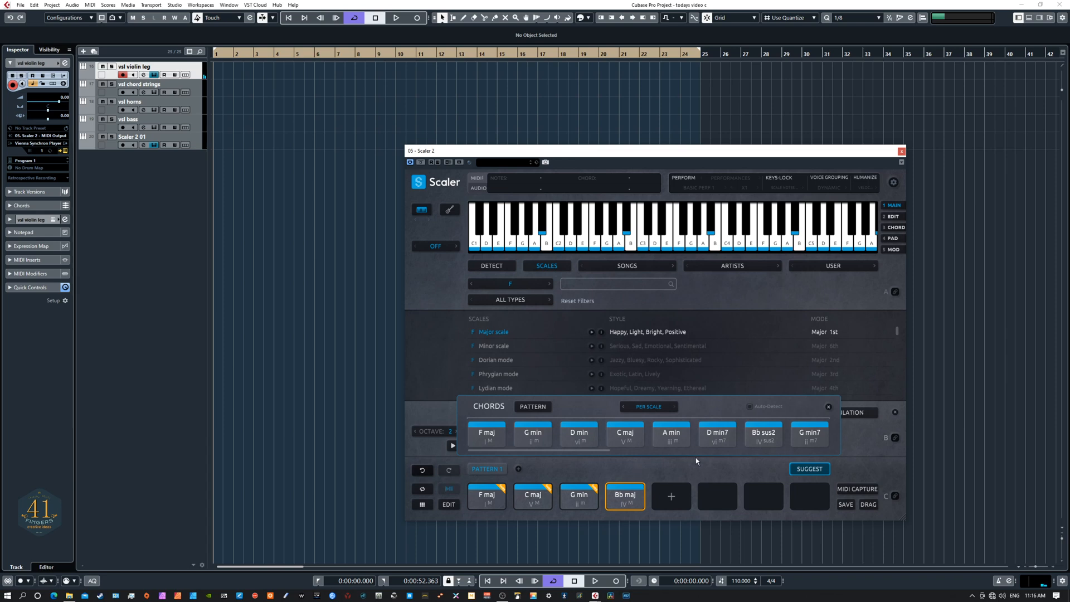
- Audition the suggested A min and add it as the fifth chord of Pattern 1
left_click(672, 435)
left_click(673, 434)
left_click_drag(673, 435, 671, 495)
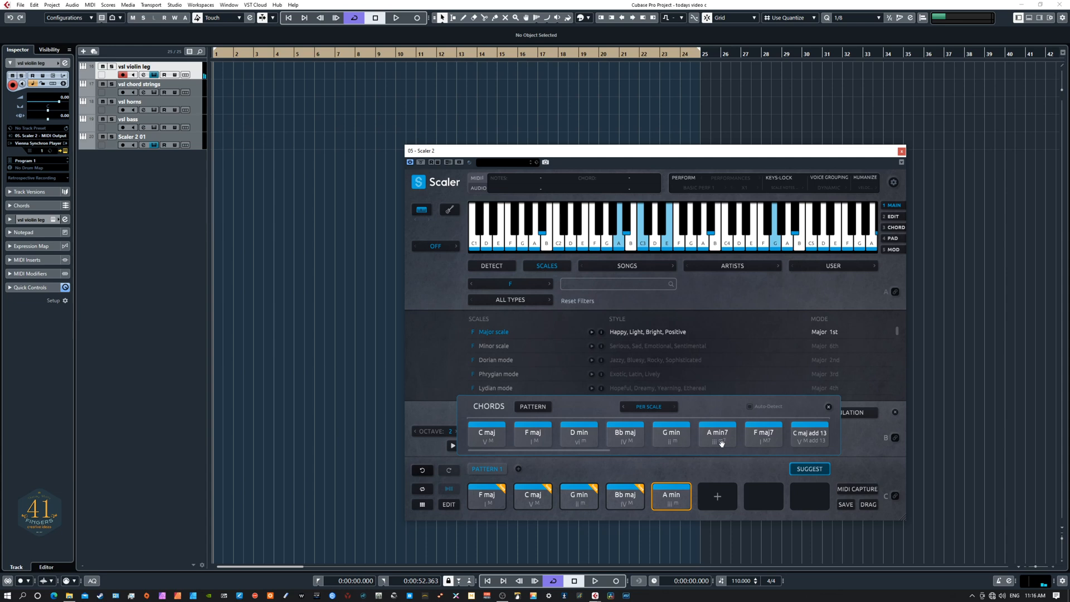
- Base the suggestions on the pattern's F maj and audition the suggested G min7 and A min7 chords
left_click(499, 491)
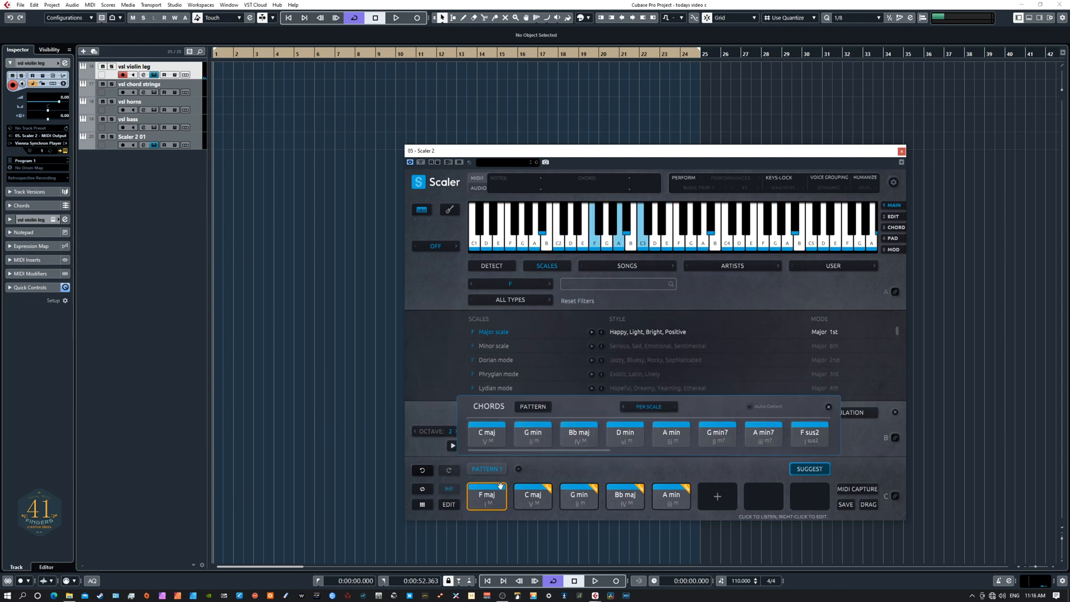
left_click(717, 435)
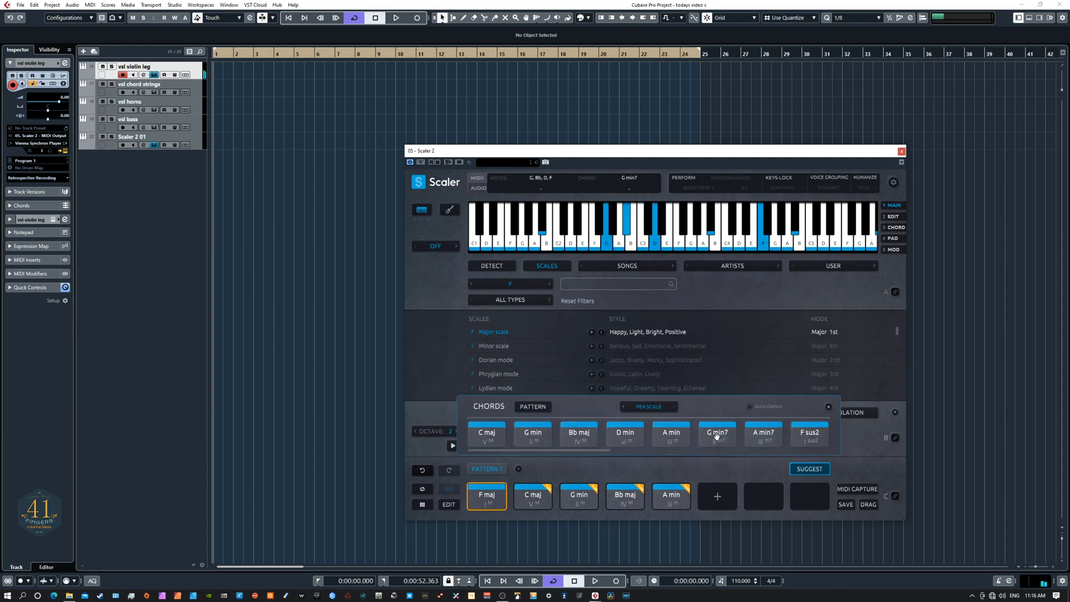
left_click(764, 435)
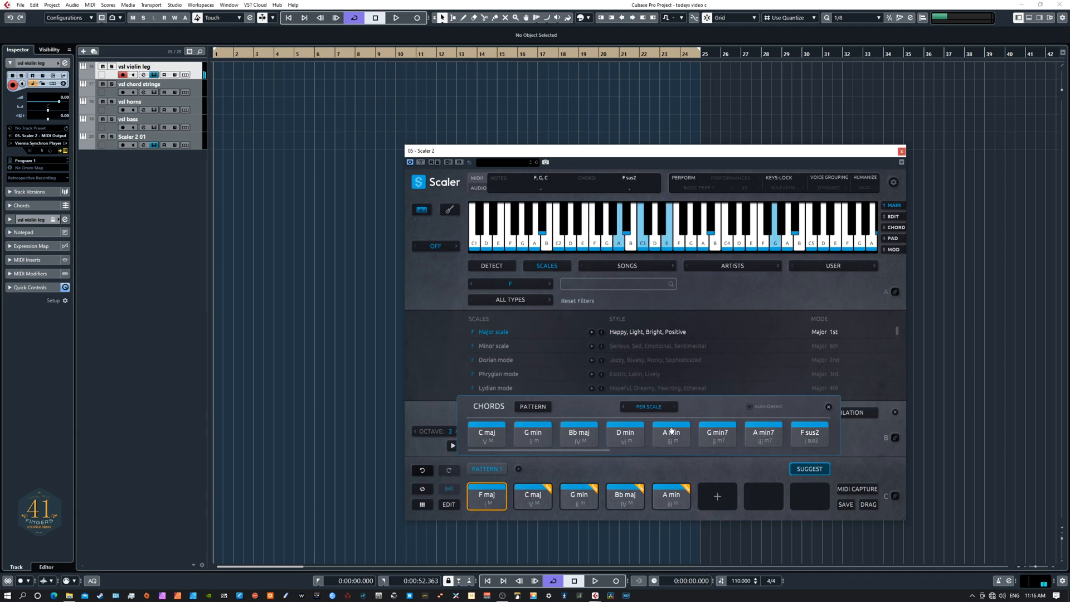
- Switch the chord suggestions from Per Scale to Tonal and audition the suggested G maj
left_click(647, 411)
left_click(645, 422)
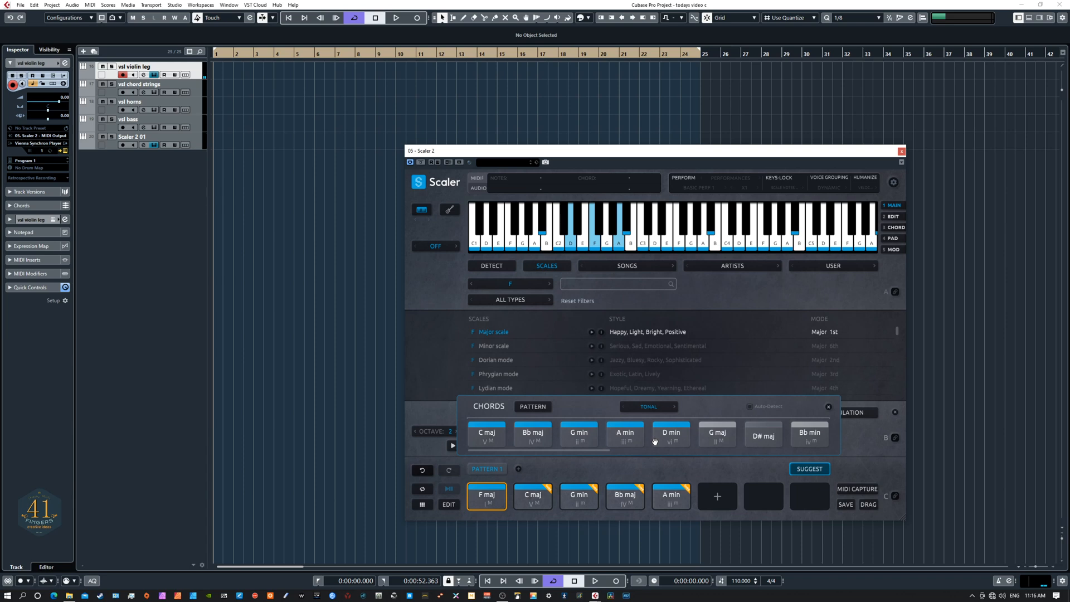
left_click(714, 434)
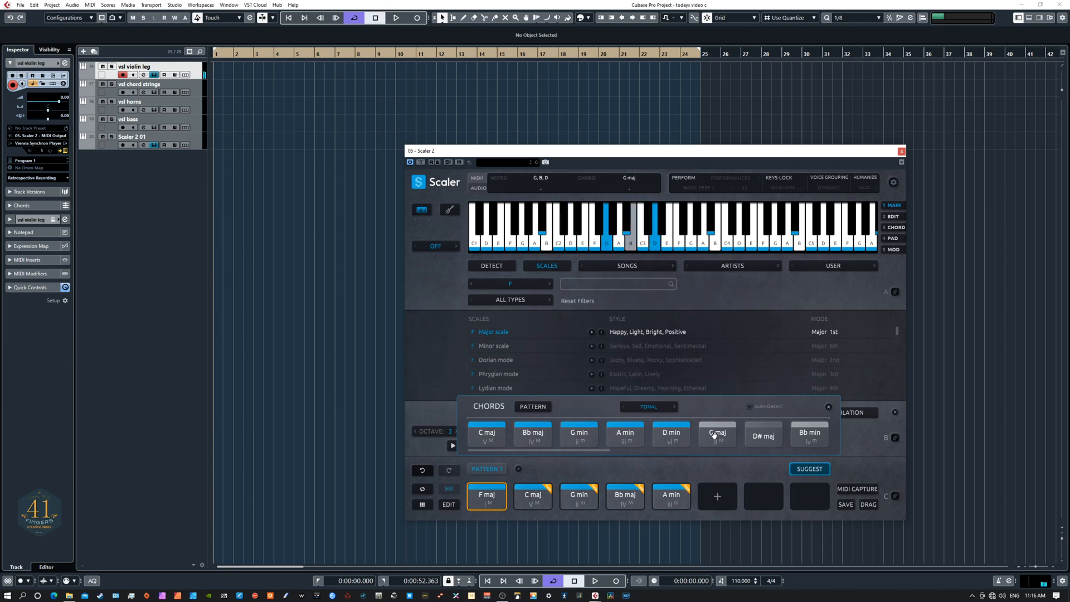
- Play the five pattern chords in order: F maj, C maj, G min, Bb maj and A min
left_click(487, 497)
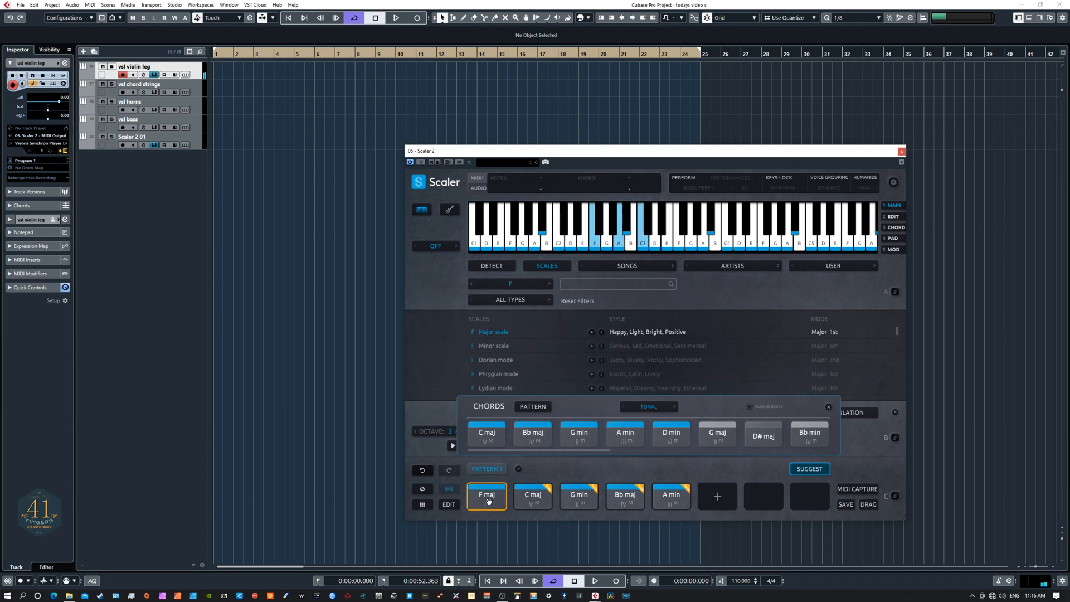
left_click(533, 497)
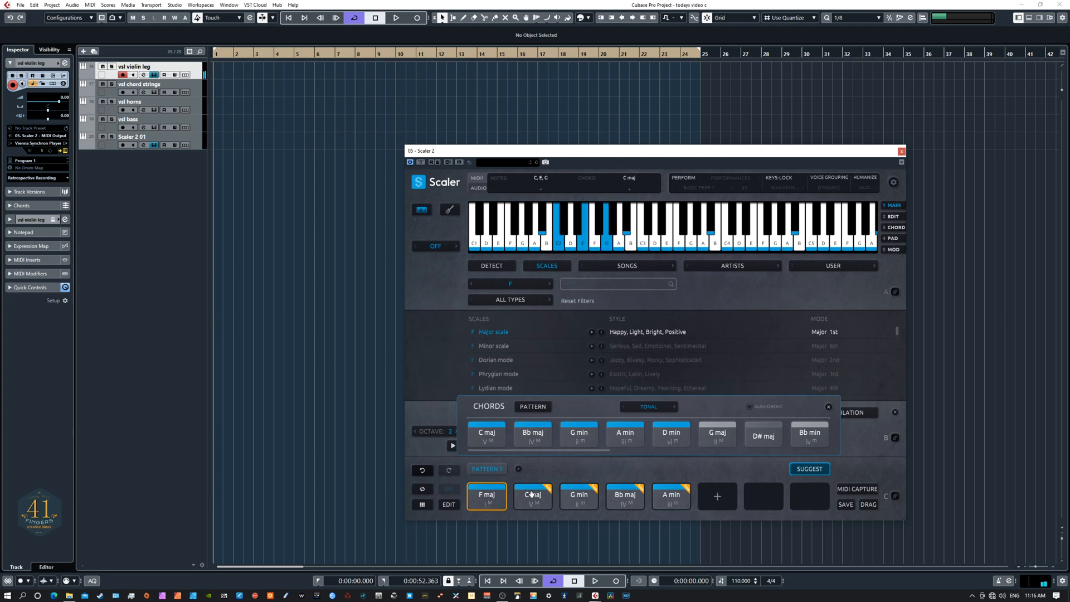
left_click(578, 495)
left_click(624, 494)
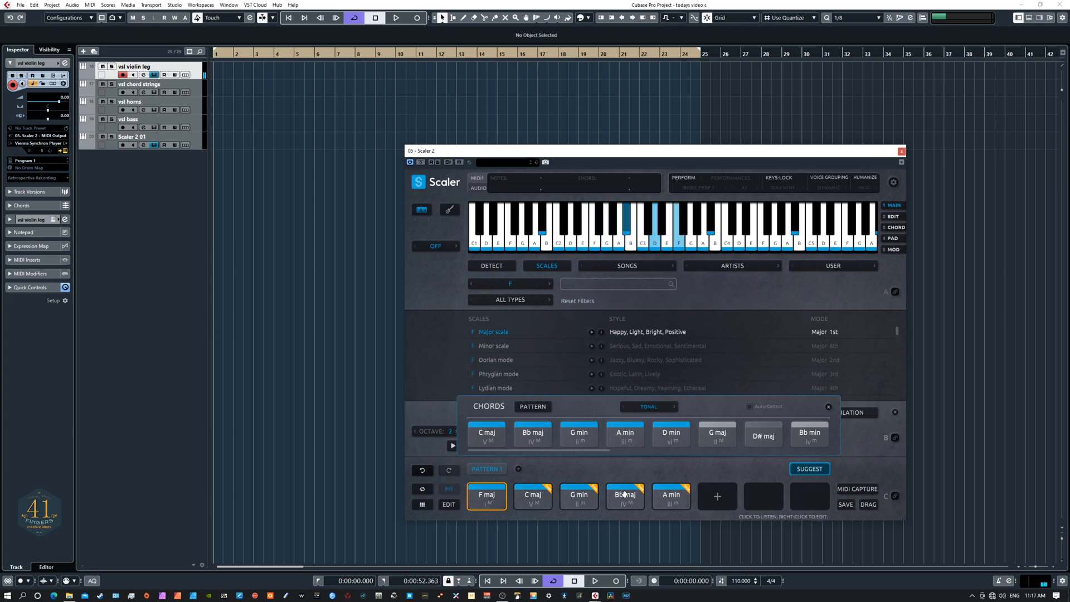
left_click(663, 496)
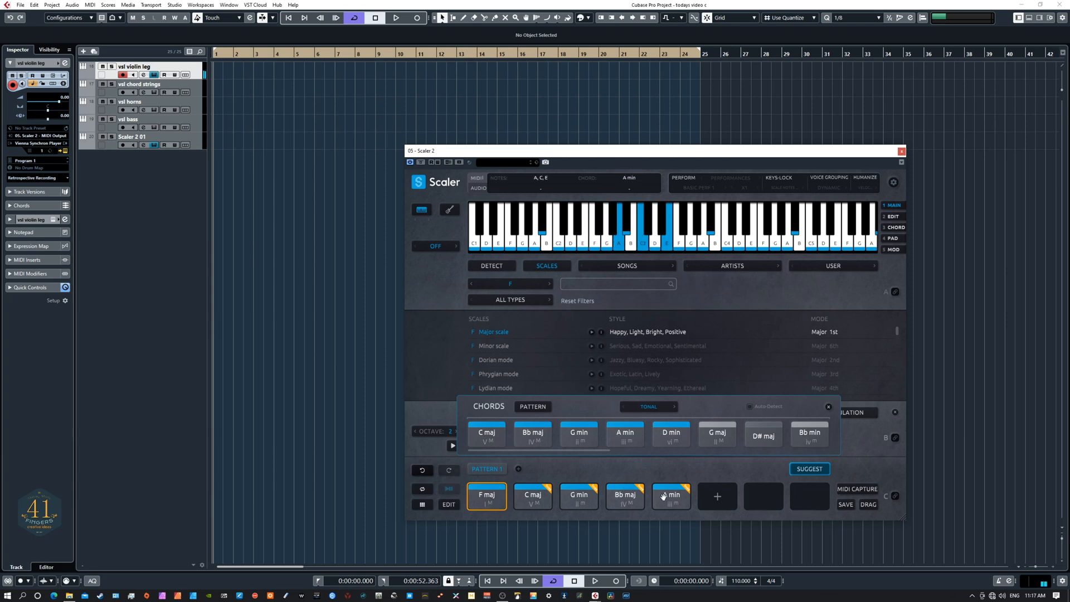
- Audition the out-of-scale D# maj and Bb min chords from the Tonal suggestions
left_click(767, 437)
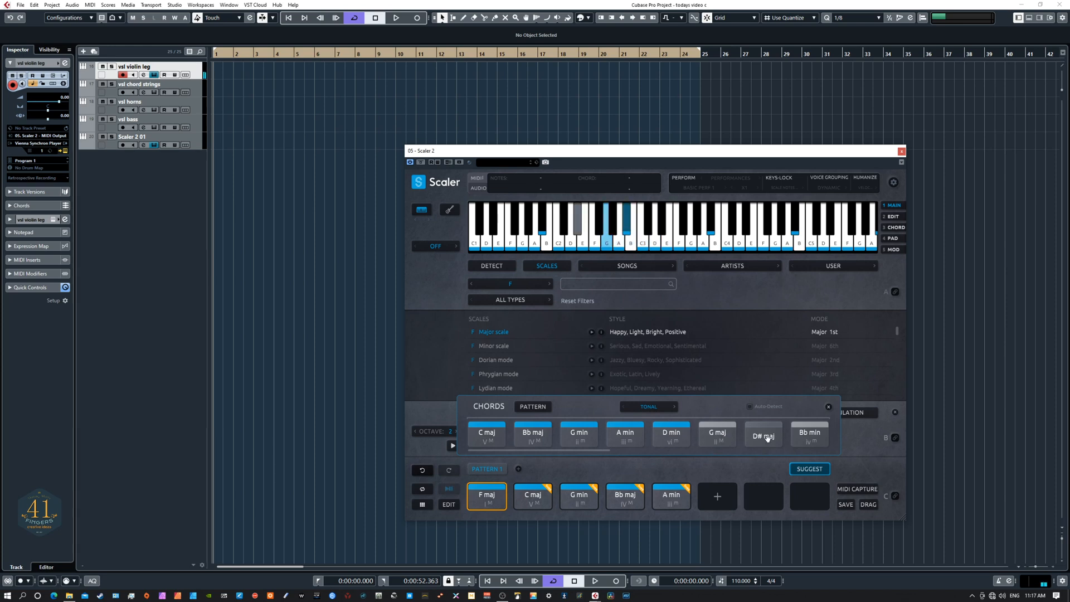
left_click(804, 433)
left_click(763, 435)
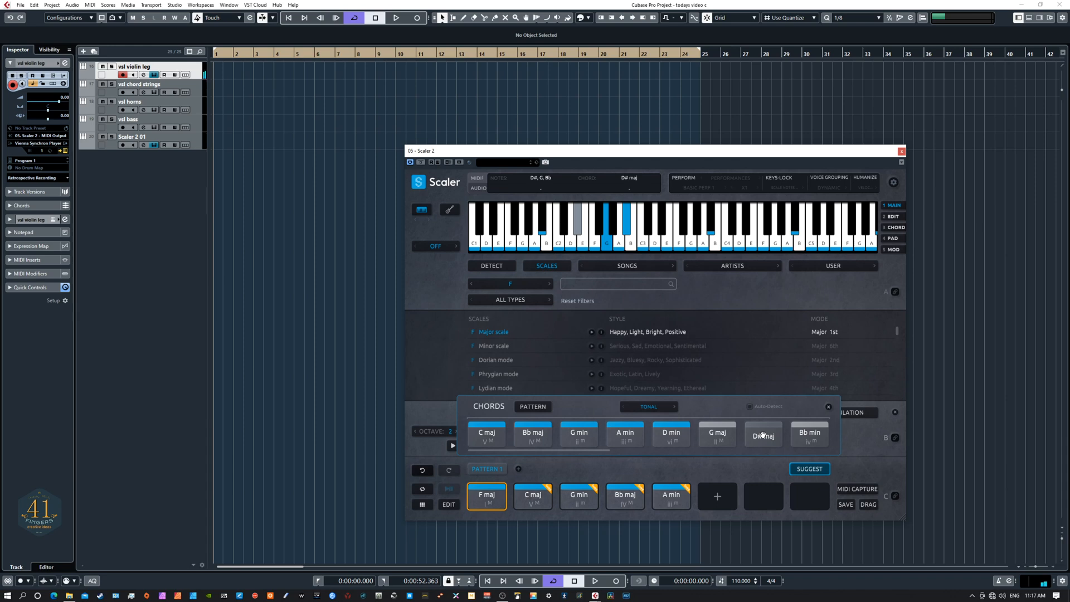
- Replay the pattern from F maj through A min, basing the Tonal suggestions on its C maj chord
left_click(495, 496)
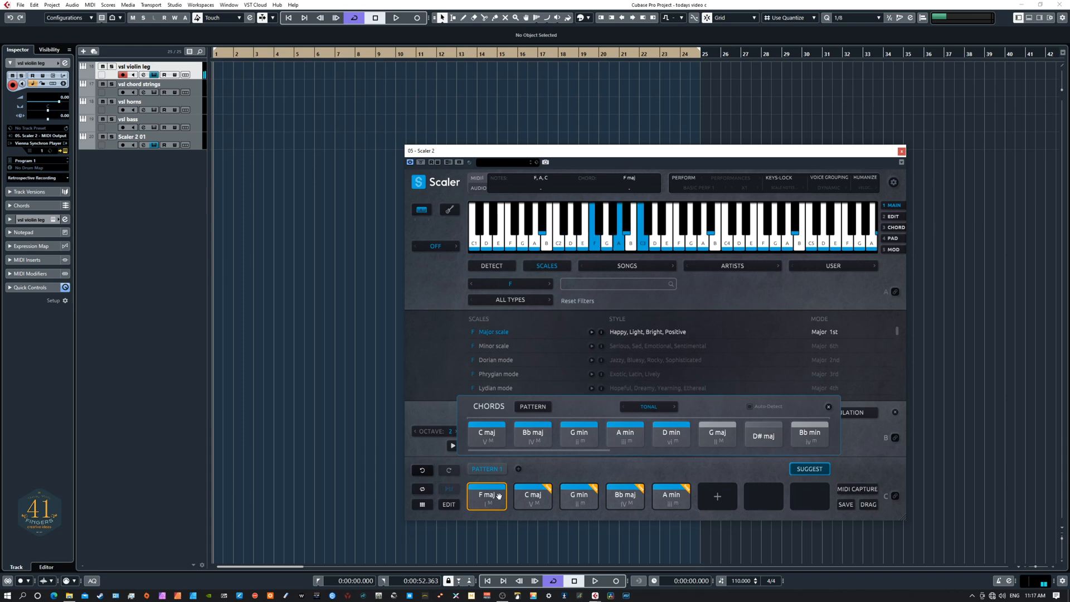
left_click(531, 496)
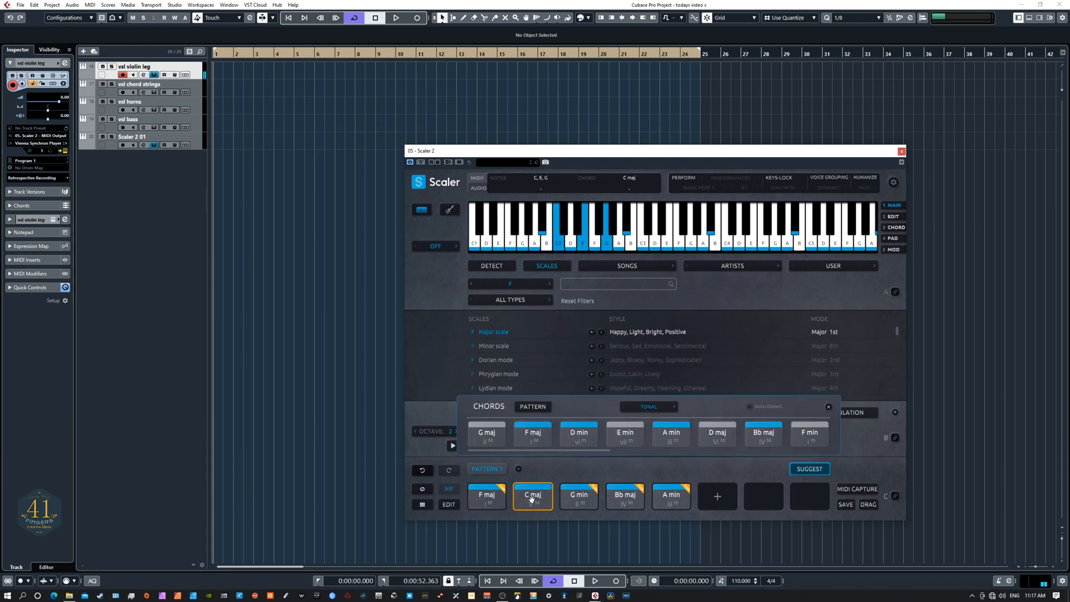
left_click(579, 497)
left_click(617, 497)
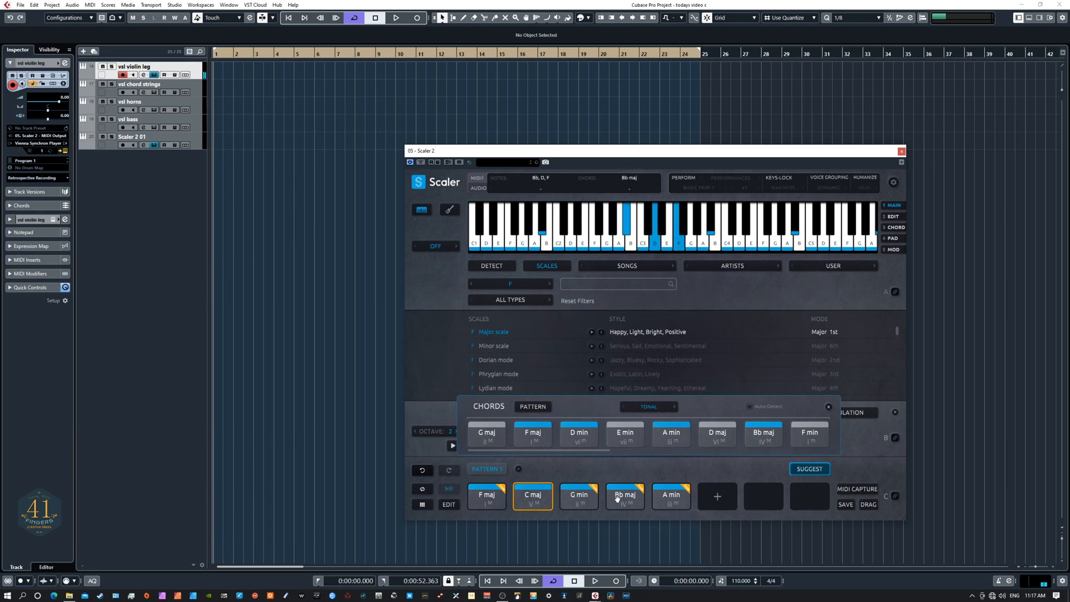
left_click(666, 496)
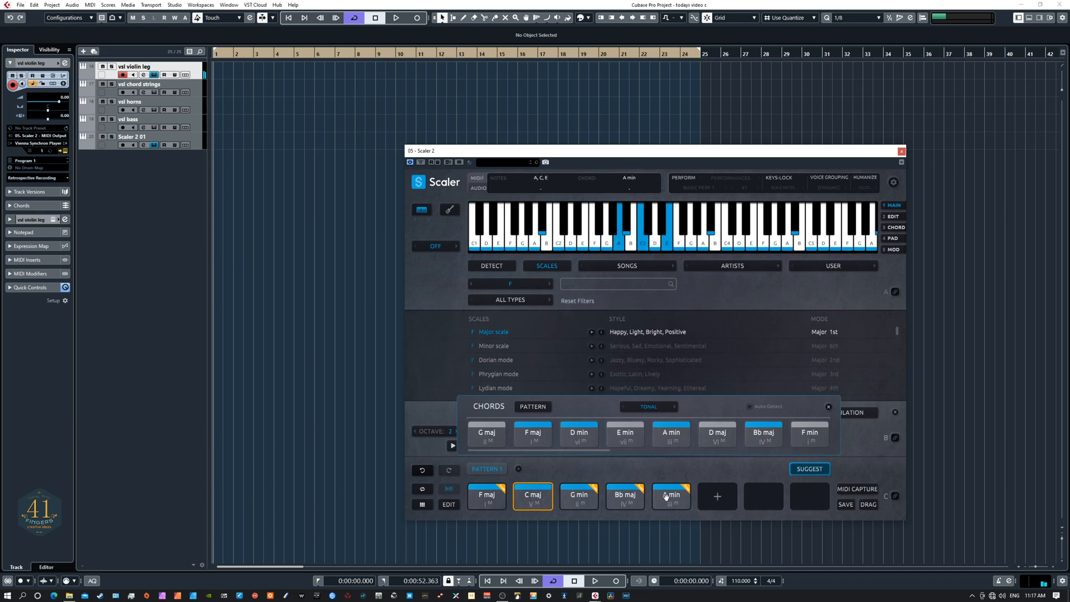
- Audition the Tonal suggestions D min, E min7, D# maj and G min against the pattern's A min chord
left_click(580, 435)
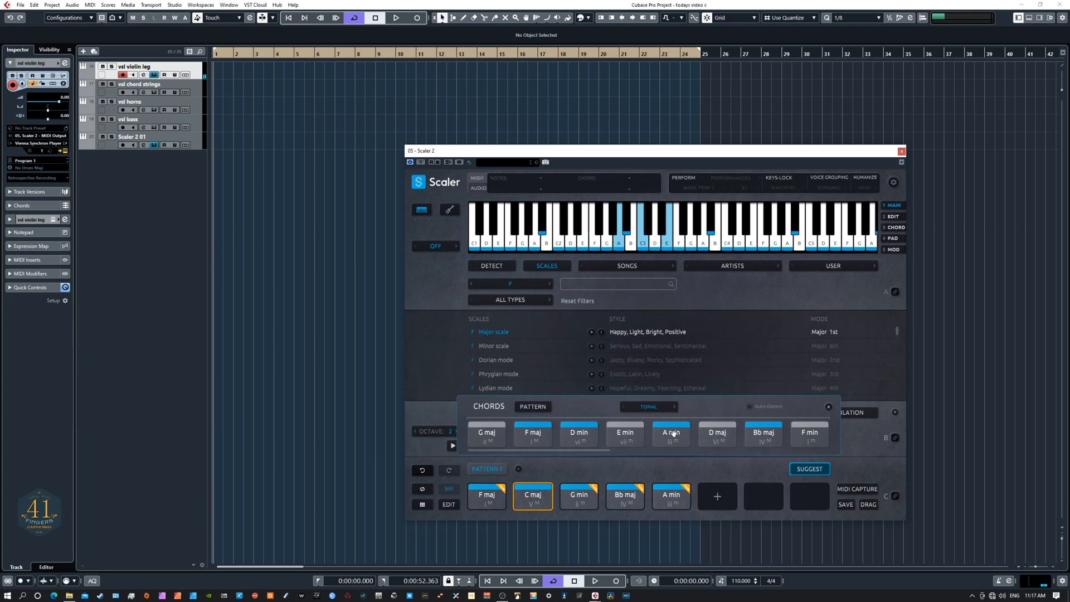
left_click_drag(597, 450, 701, 460)
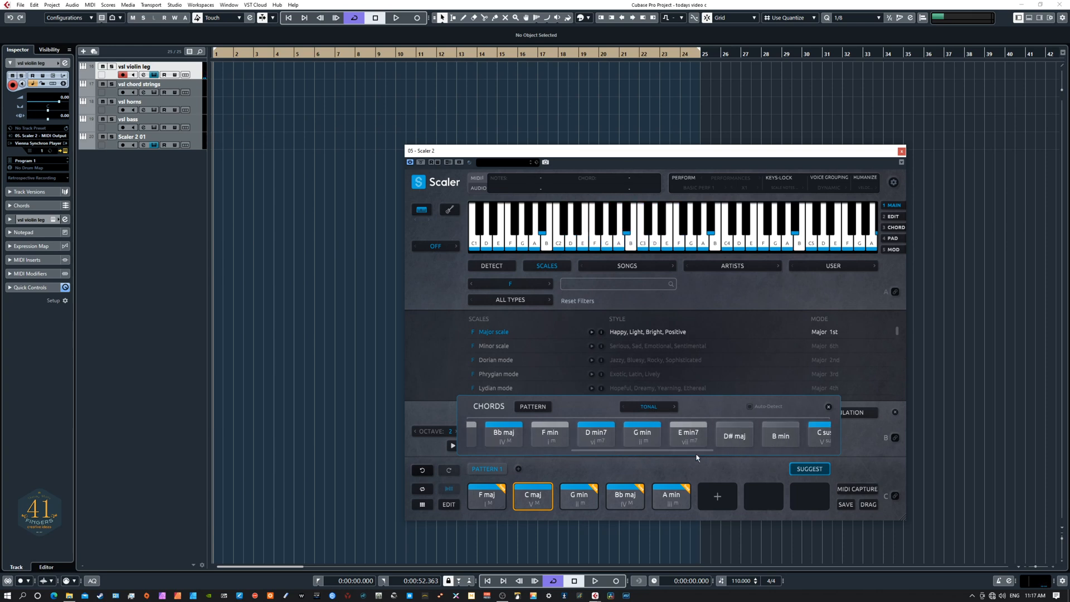
left_click(691, 435)
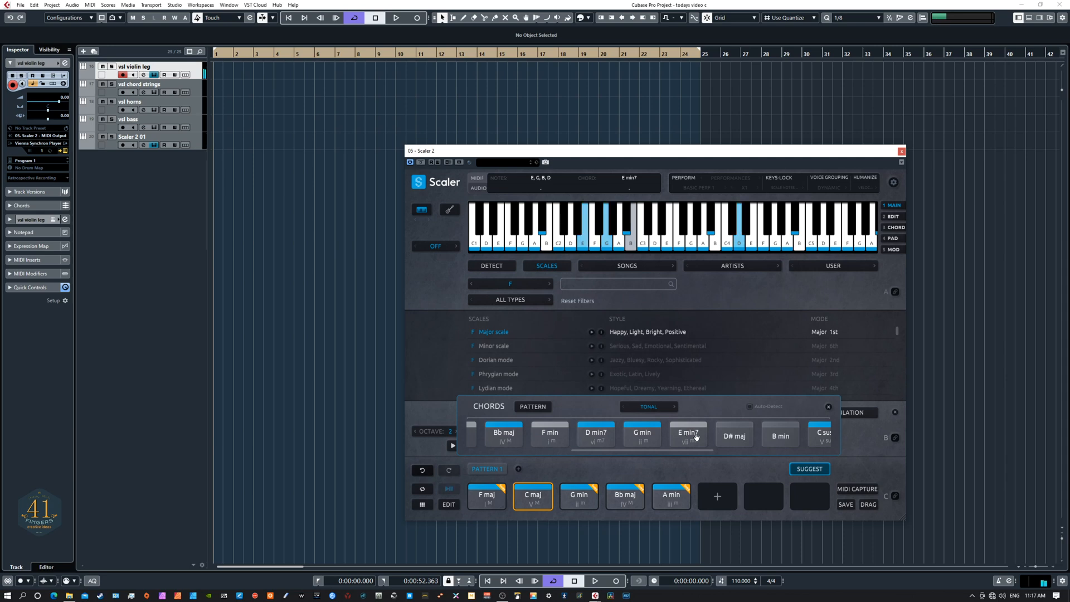
left_click(732, 440)
left_click(649, 433)
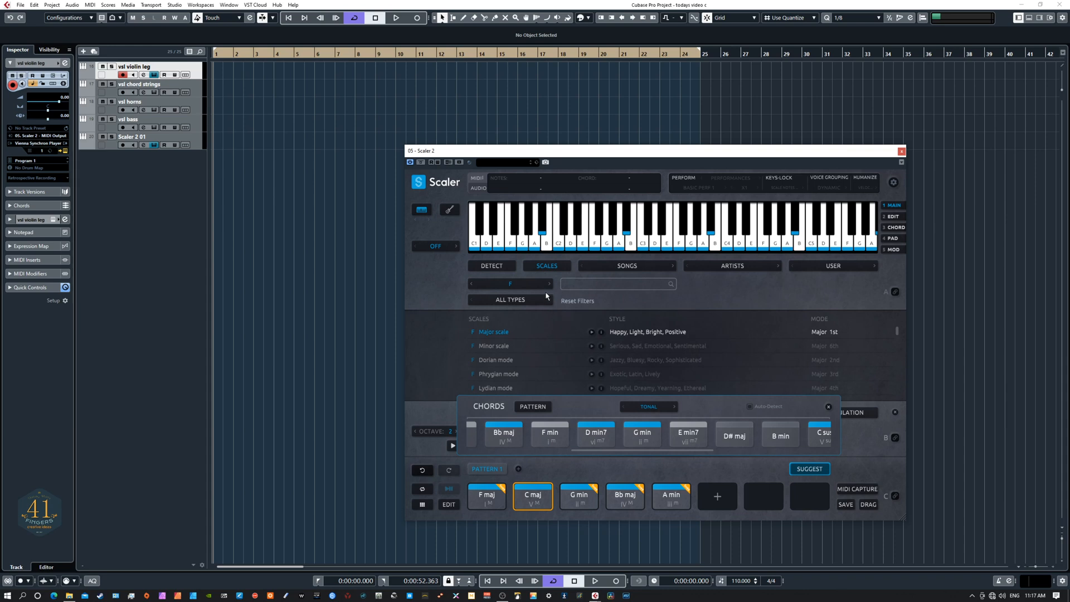
left_click(681, 496)
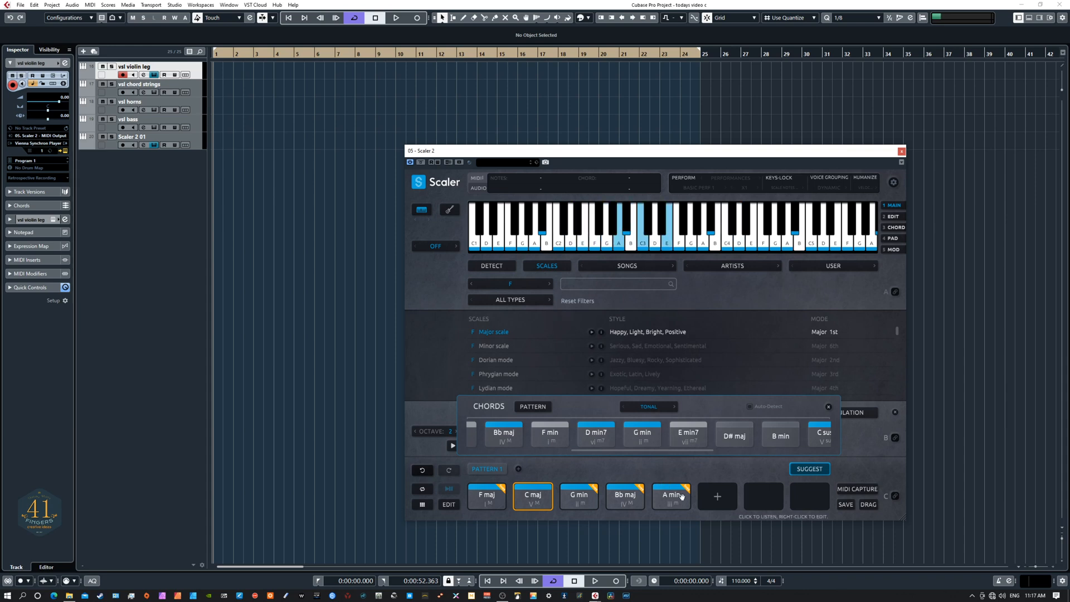
left_click(672, 446)
left_click_drag(672, 449, 541, 453)
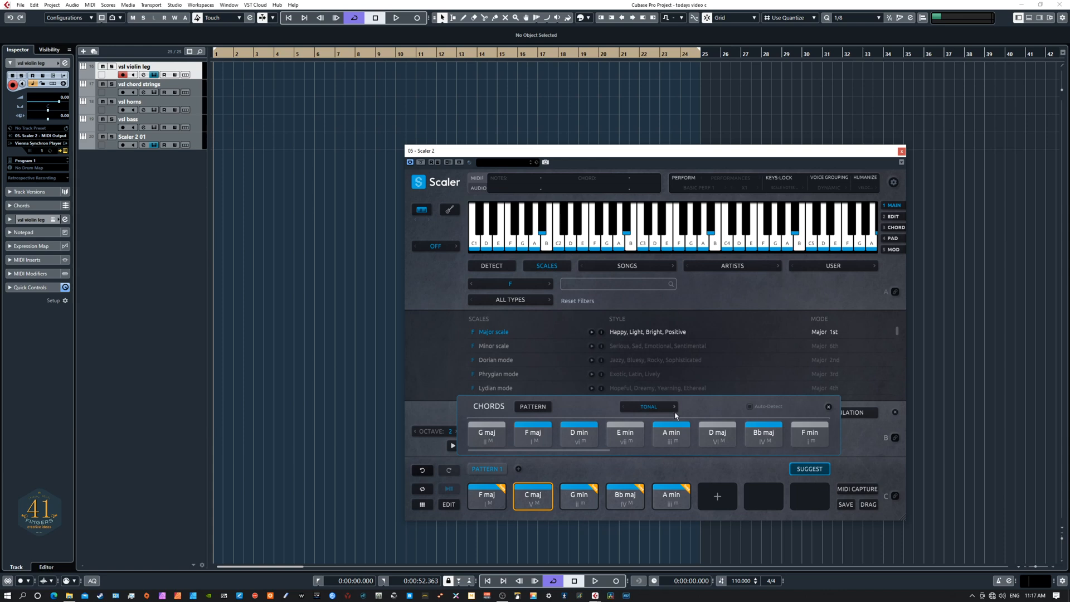
- Switch the chord suggestions back to Per Scale and audition G min, C sus2 and A min7
left_click(653, 407)
left_click(653, 433)
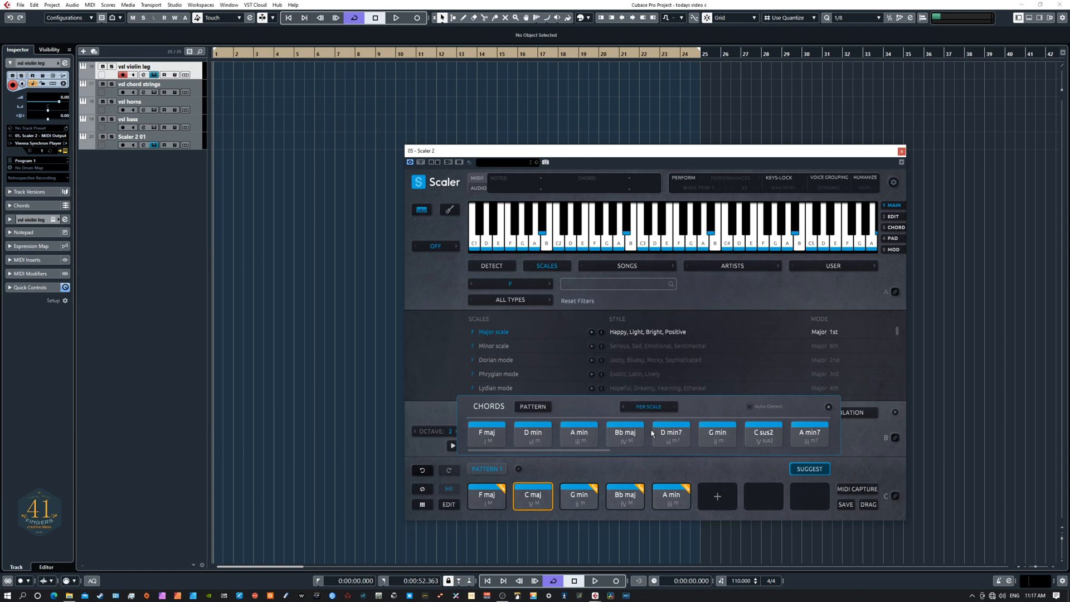
left_click(719, 434)
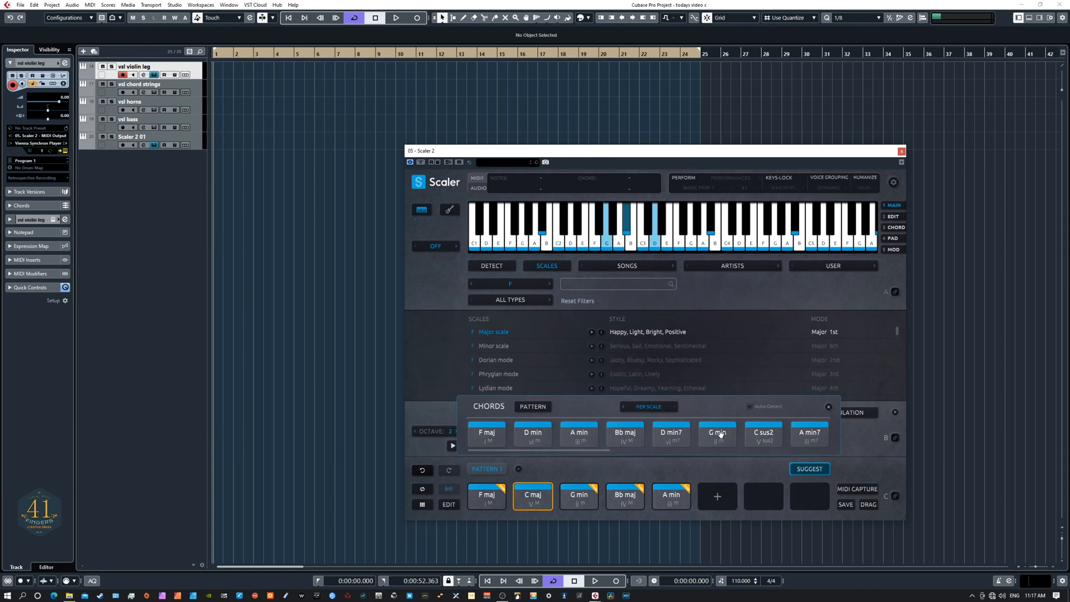
left_click(764, 434)
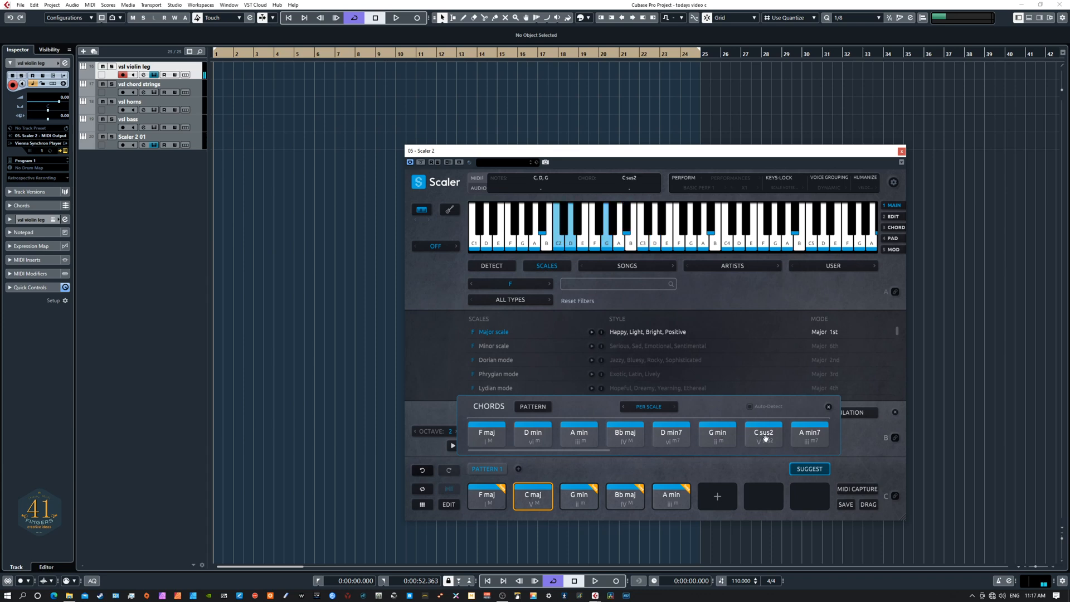
left_click(820, 437)
- Audition the suggested A min and D min, and add D min as the sixth chord of the pattern
left_click(578, 435)
left_click(545, 433)
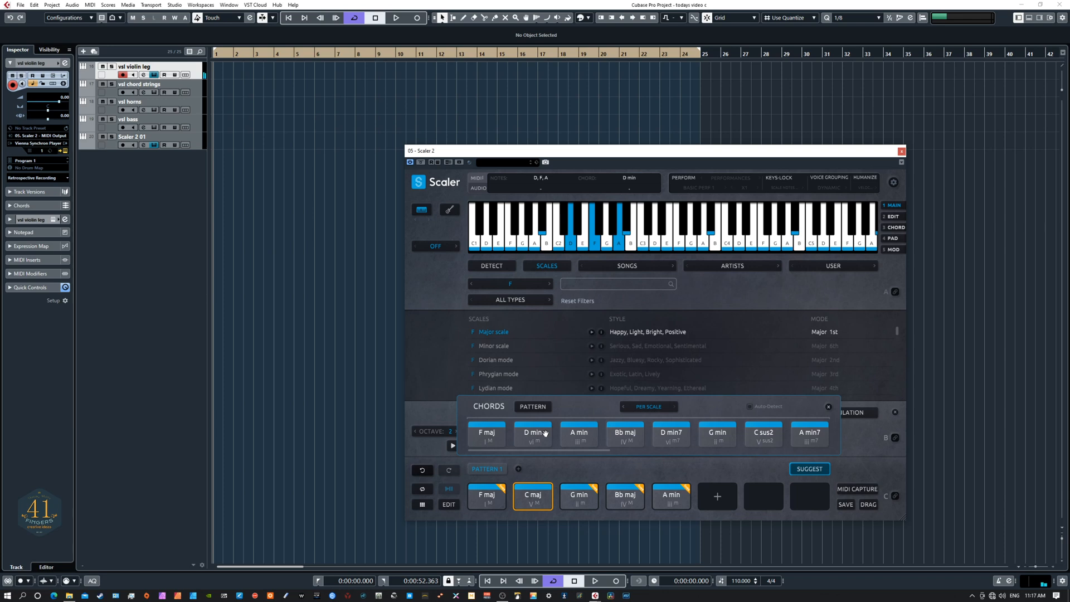
left_click_drag(545, 433, 718, 496)
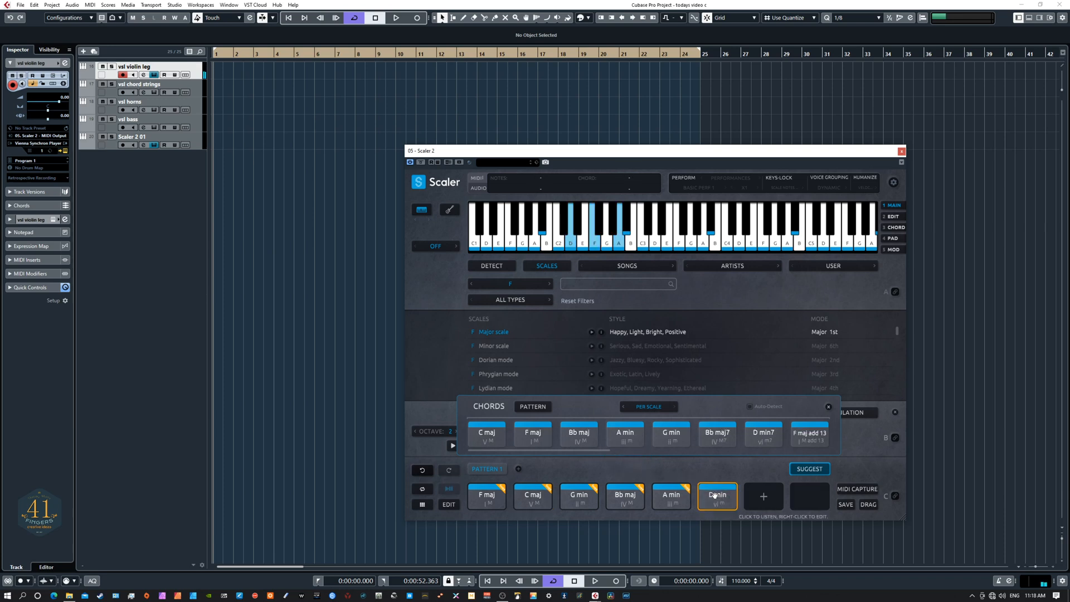
- Play the six pattern chords in order: F maj, C maj, G min, Bb maj, A min and D min
left_click(681, 497)
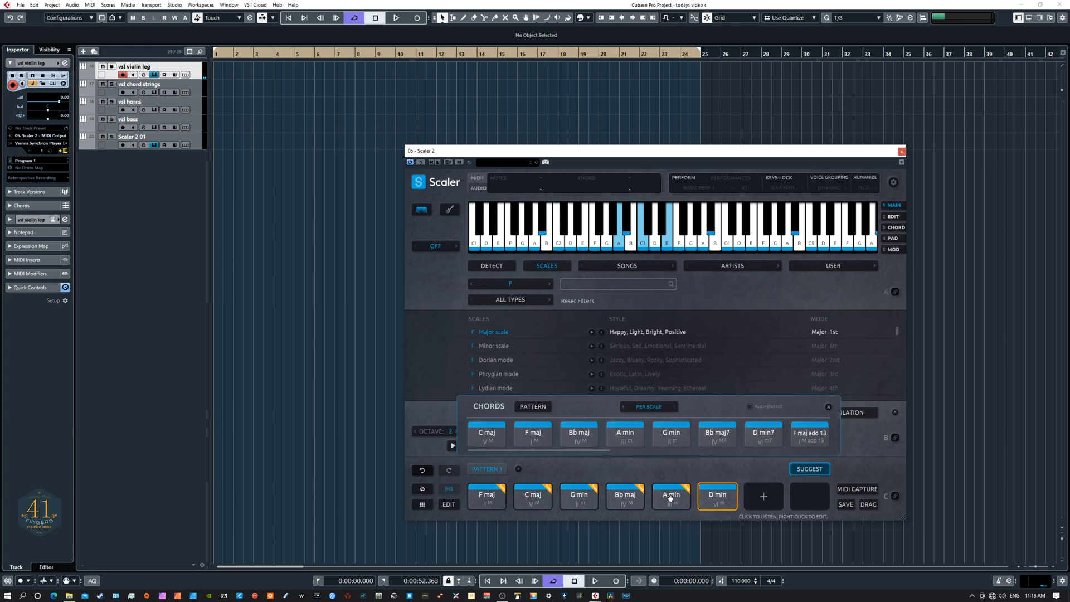
left_click(491, 498)
left_click(528, 498)
left_click(580, 497)
left_click(637, 499)
left_click(664, 499)
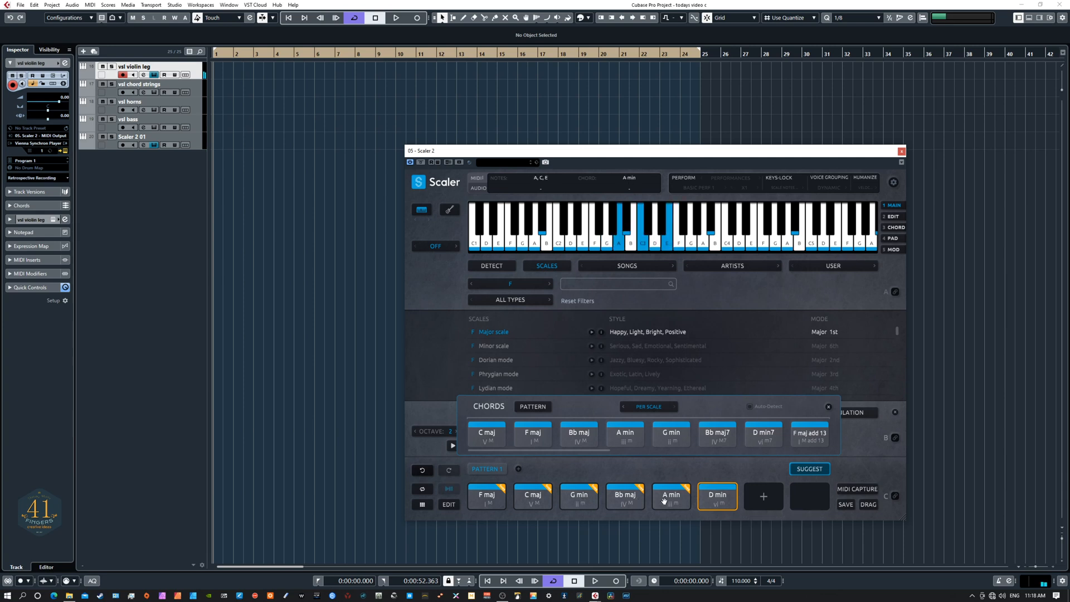
left_click(712, 498)
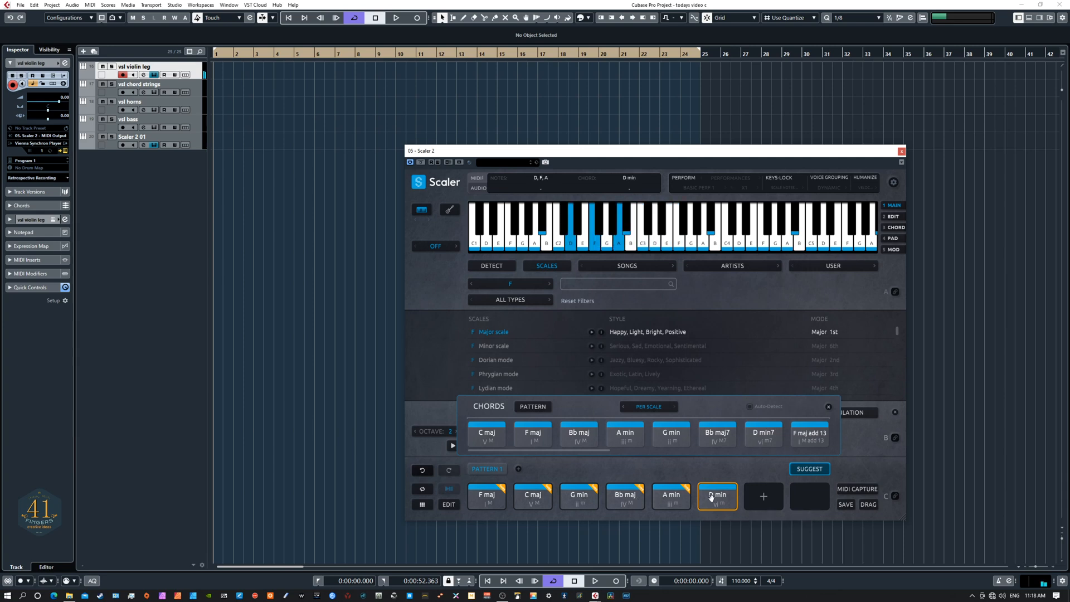
- Audition the pattern's C maj and A min chords leading into D min
left_click(529, 498)
left_click(673, 498)
left_click(708, 497)
left_click(548, 506)
left_click(732, 495)
left_click(732, 499)
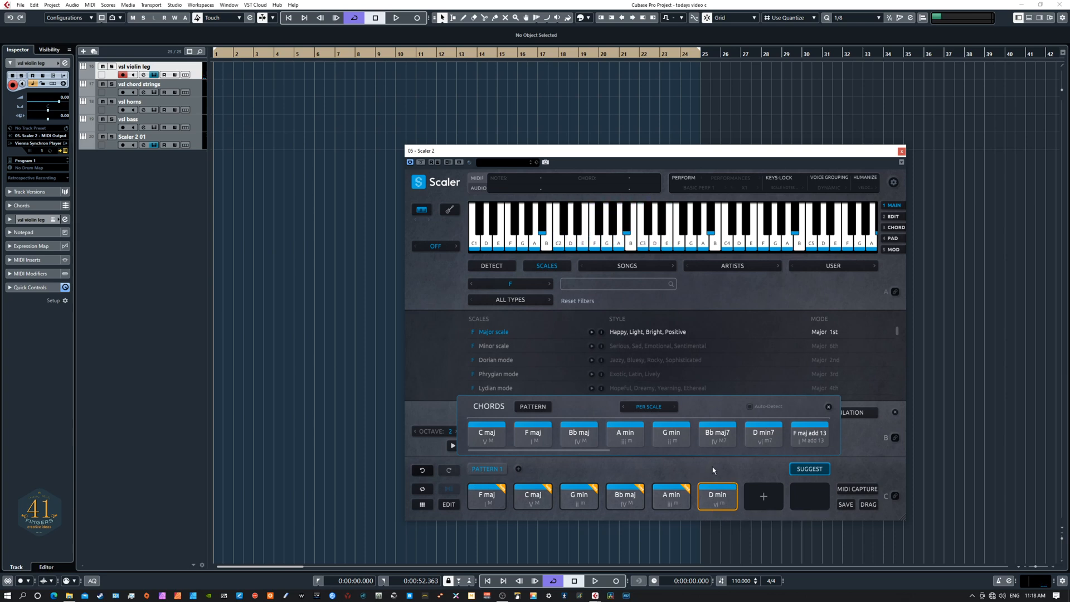
- Close the chord suggestions and check the chord duration in Scaler's playback settings
left_click(818, 469)
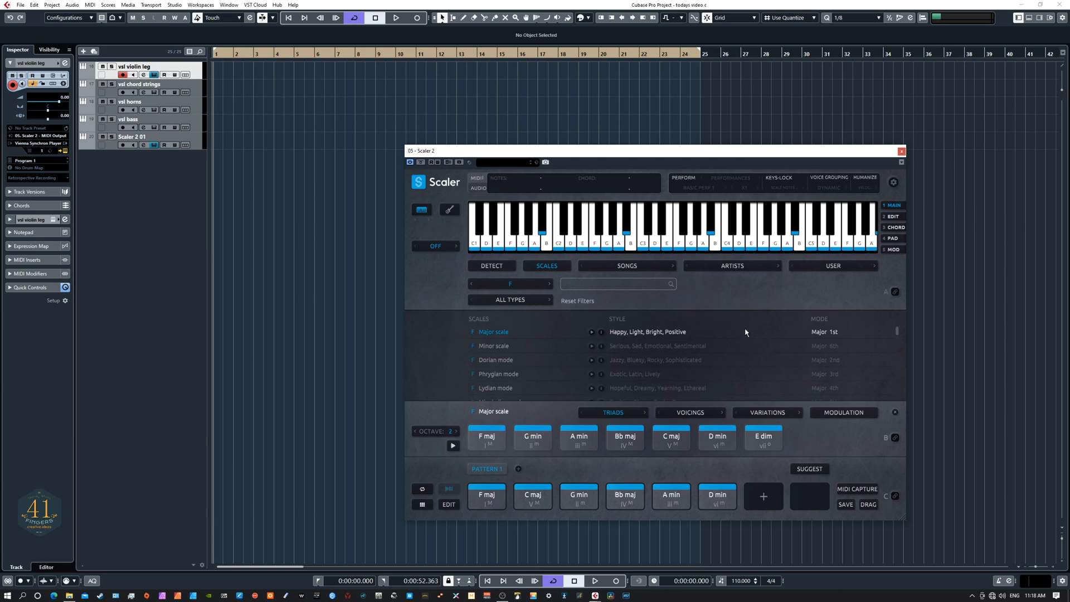
left_click(893, 182)
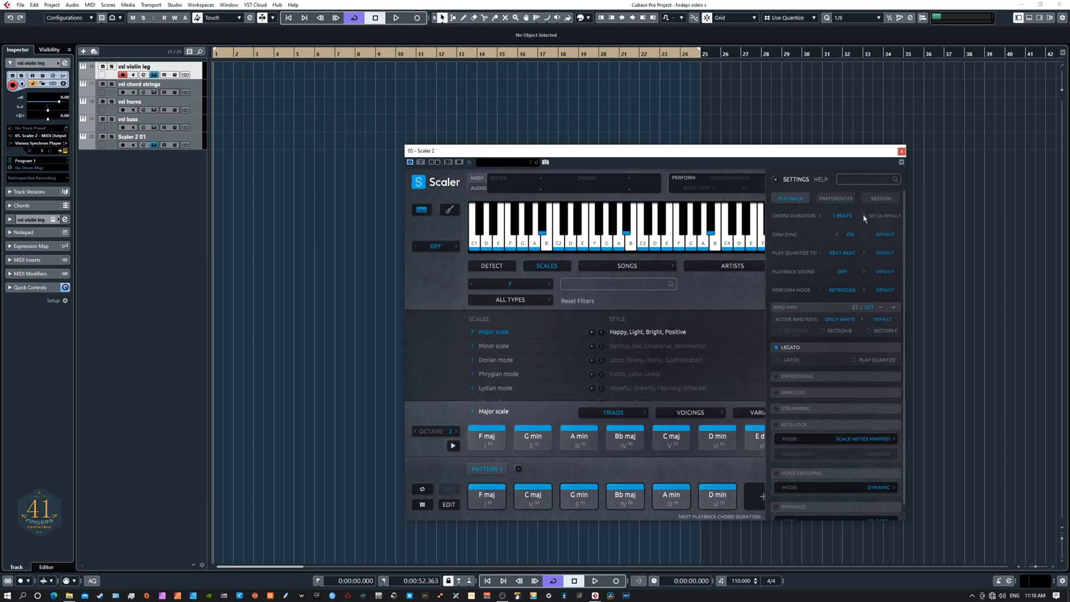
left_click(775, 179)
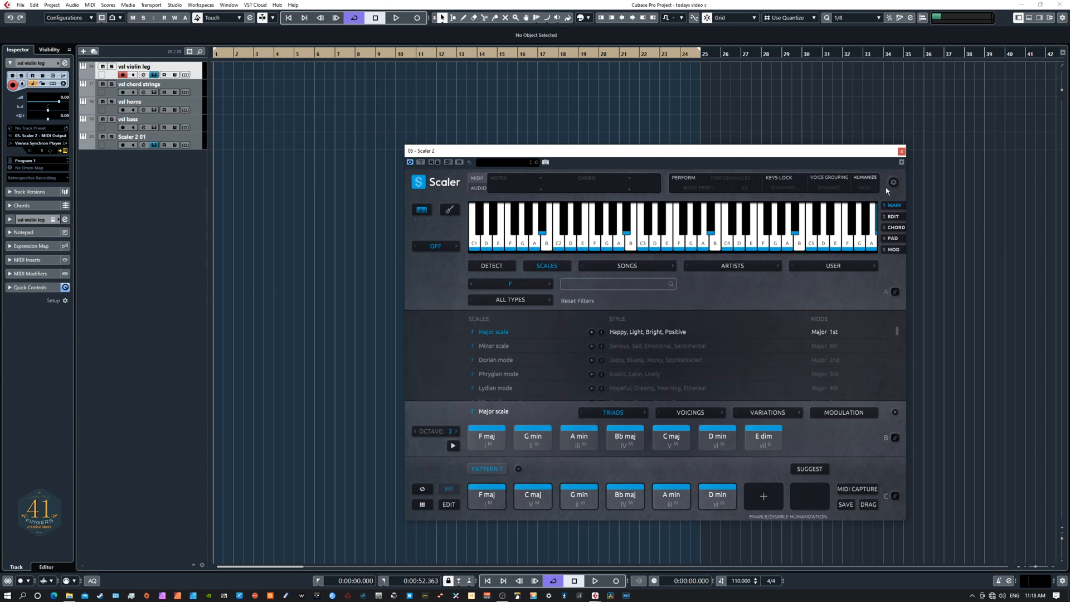
- Colour the Scaler 2 01 track teal
left_click(198, 143)
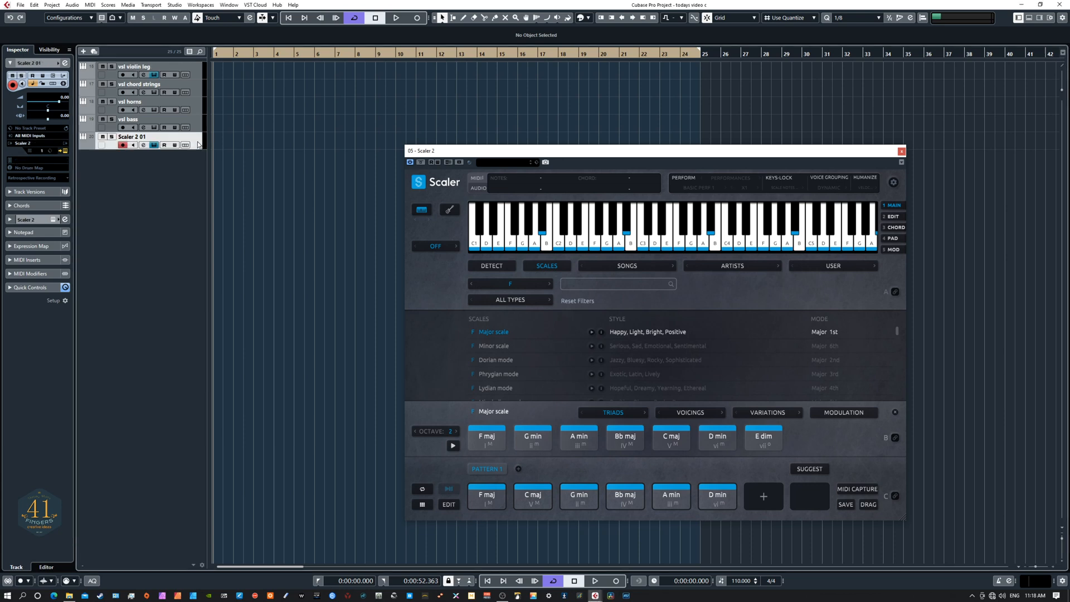
left_click(588, 18)
left_click(588, 142)
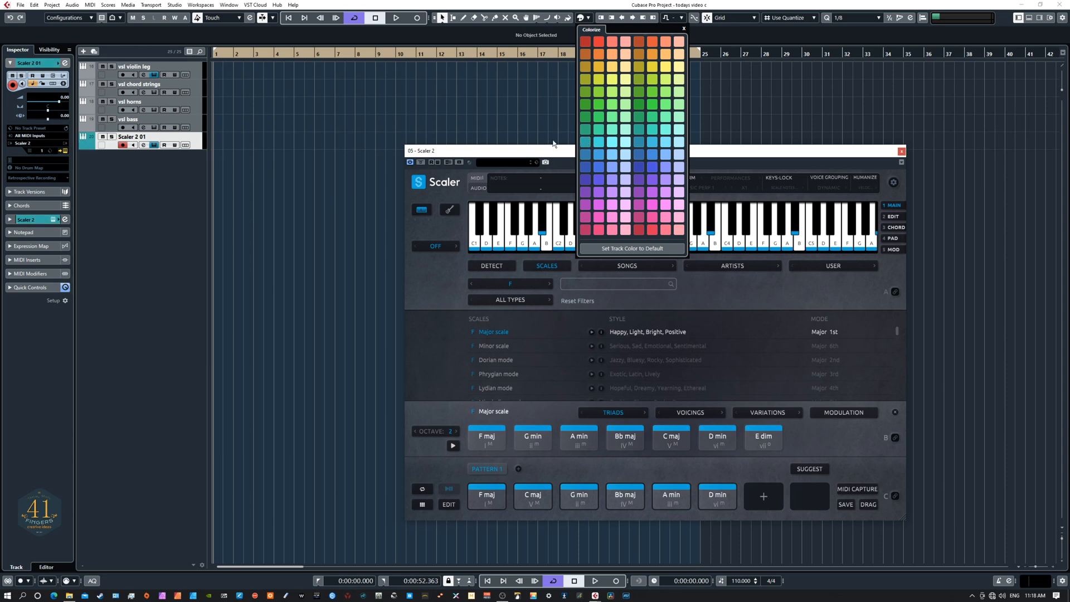
- Colour the four VSL tracks, from vsl violin leg to vsl bass, golden yellow
left_click(195, 69)
left_click(197, 118, "shift")
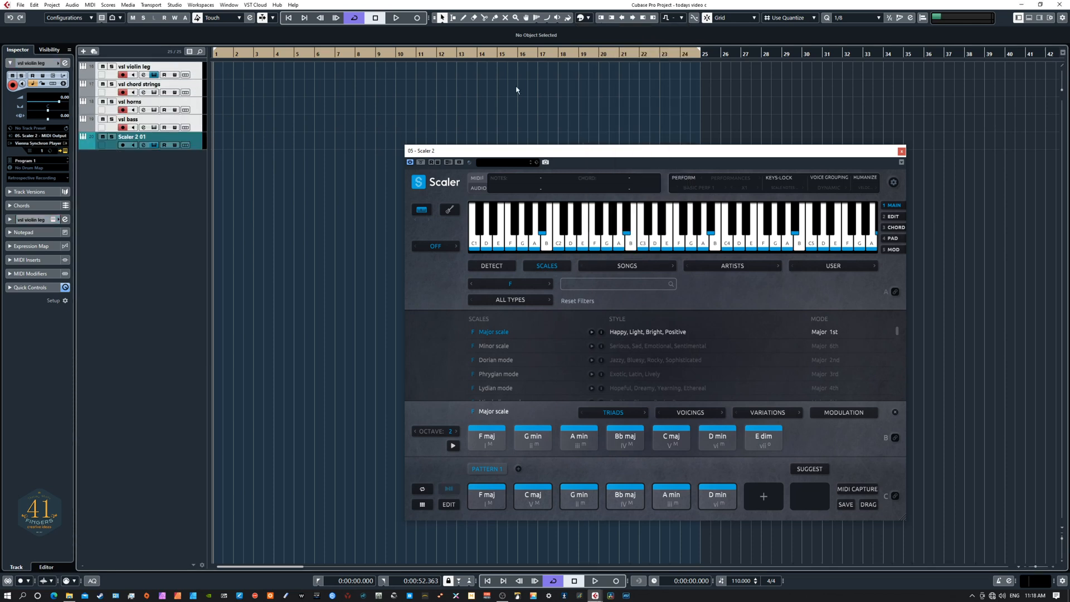
left_click(589, 18)
left_click(585, 66)
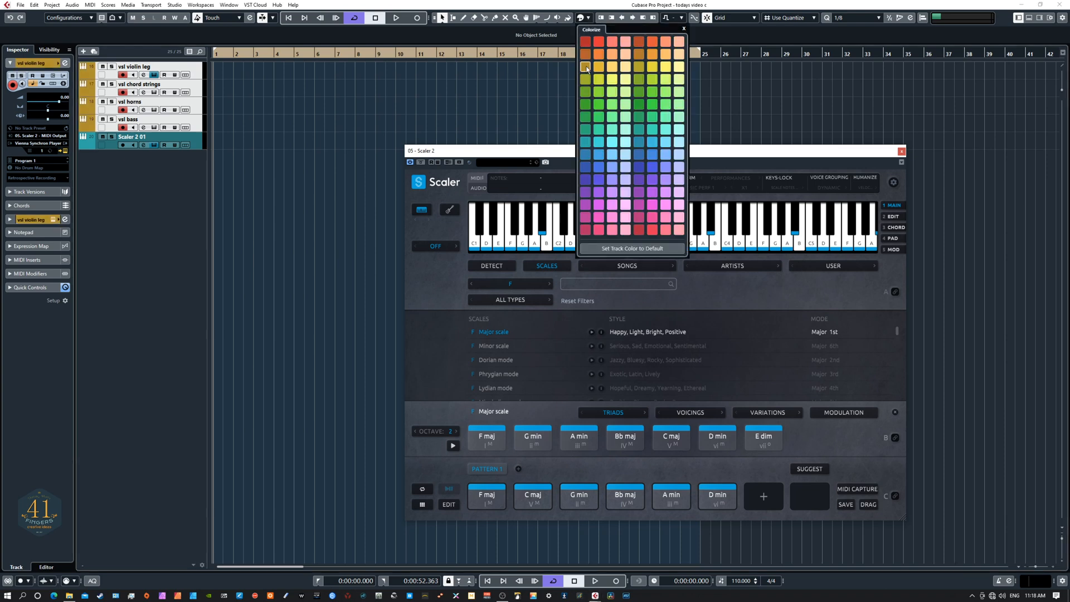
left_click(187, 177)
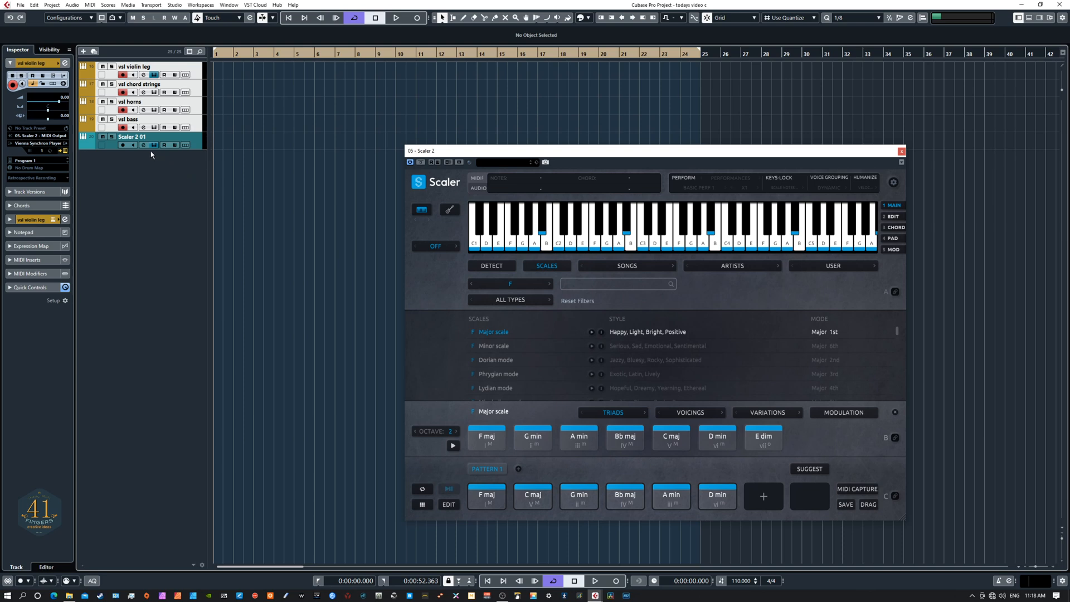
- Enable monitoring on the Scaler 2 01 track and all four VSL tracks
left_click(134, 145)
left_click(134, 129)
left_click(134, 111)
left_click(133, 92)
left_click(134, 75)
- Duplicate the Scaler 2 01 track three times to get one Scaler instance per VSL track
left_click(195, 139)
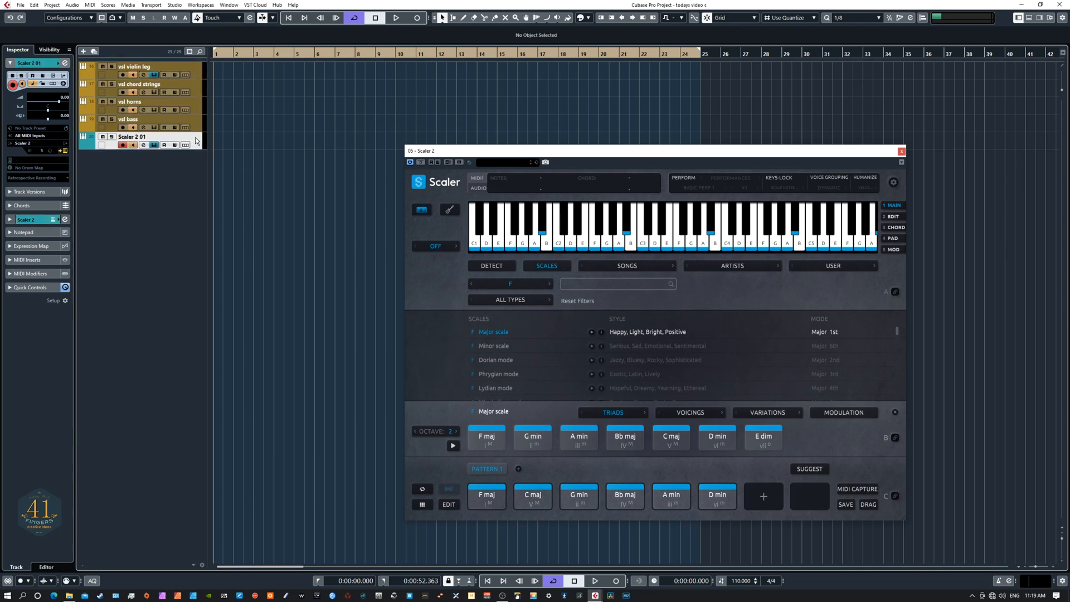
right_click(196, 140)
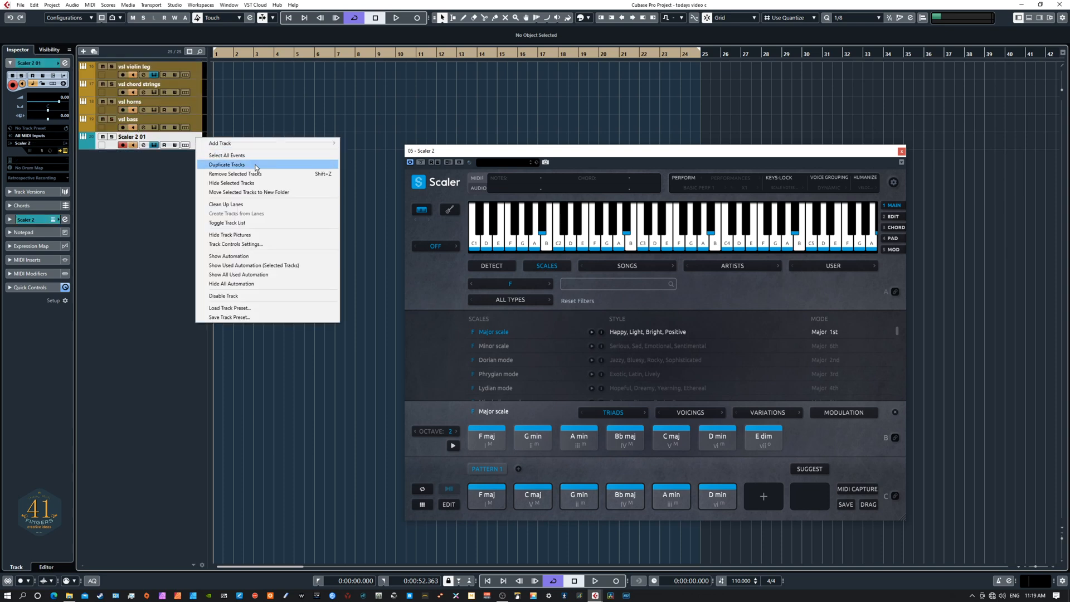
left_click(227, 166)
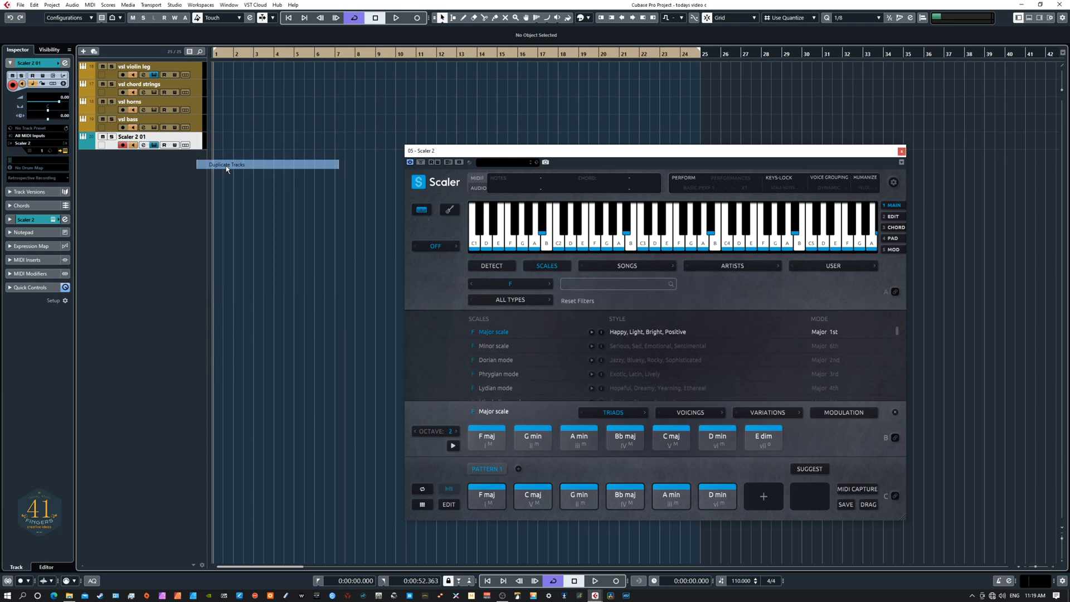
right_click(199, 158)
left_click(222, 184)
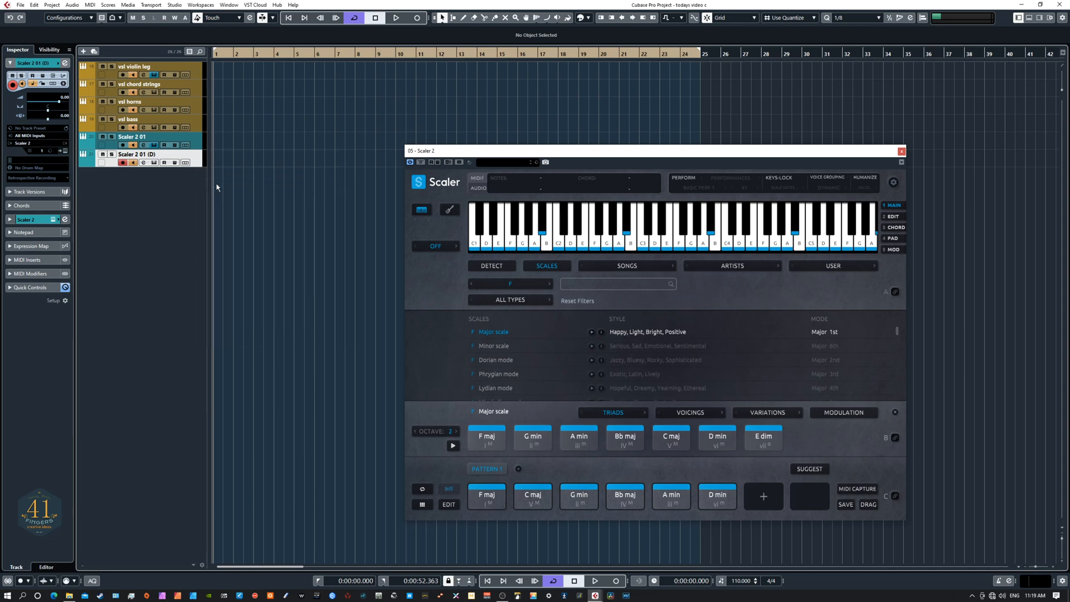
right_click(199, 181)
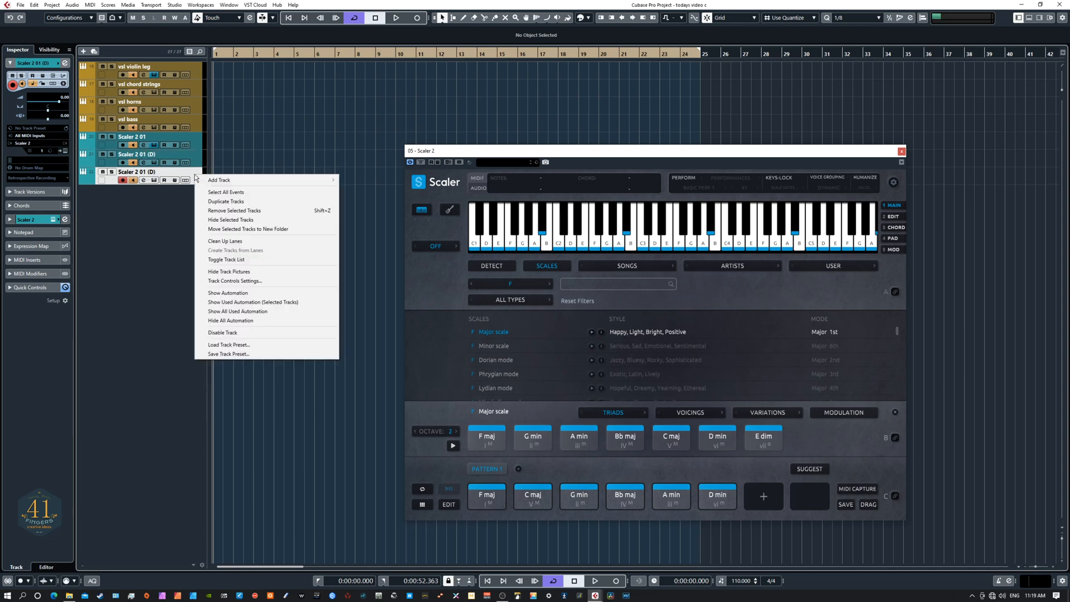
left_click(210, 206)
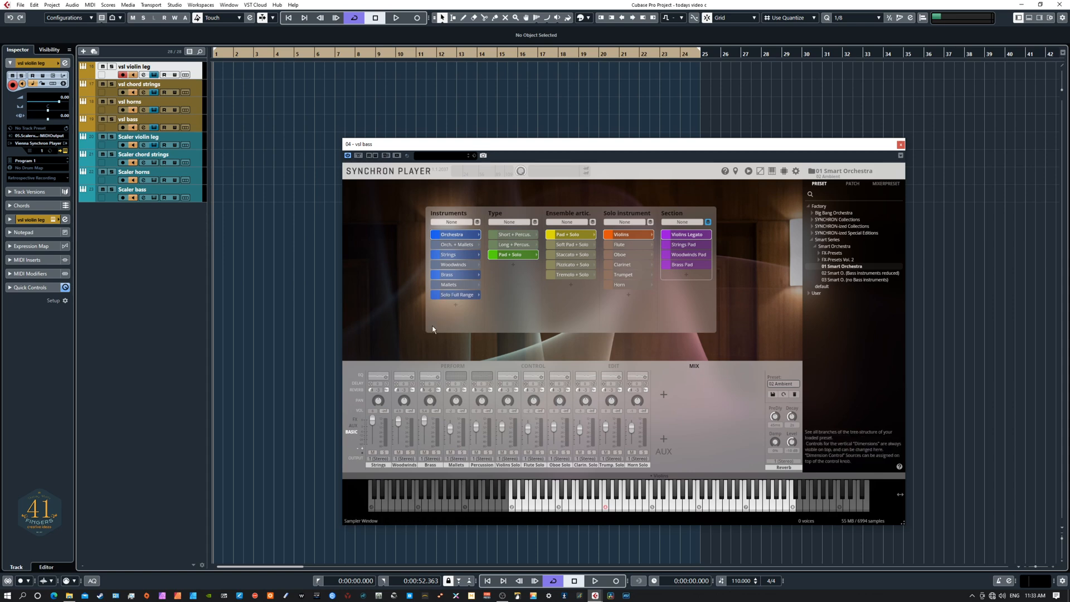
- Choose the Violins patch under Solo Full Range in Synchron Player and test notes across its playable range
left_click(447, 296)
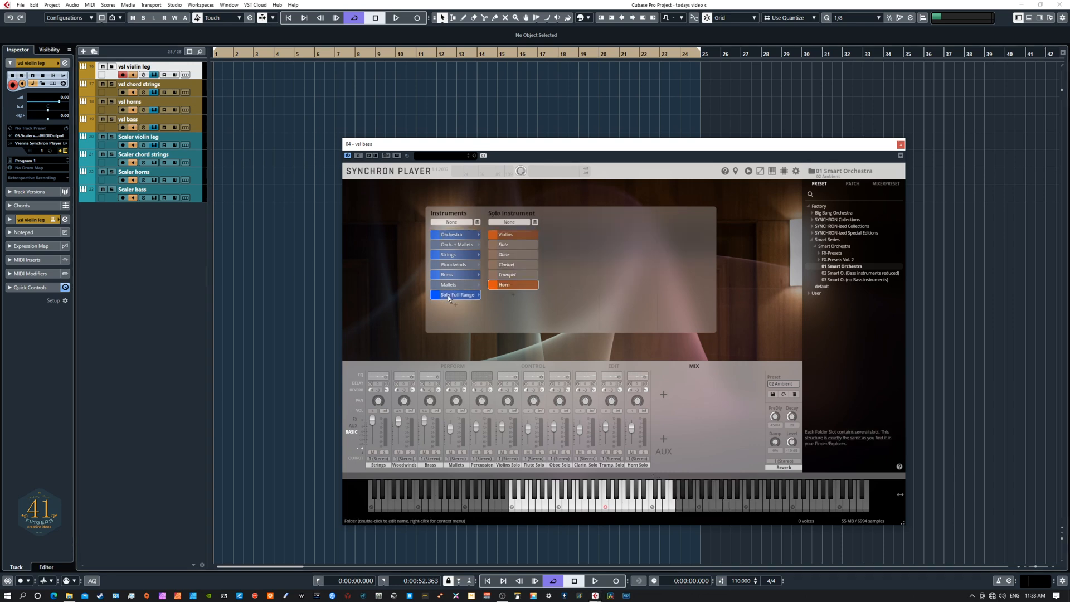
left_click(514, 235)
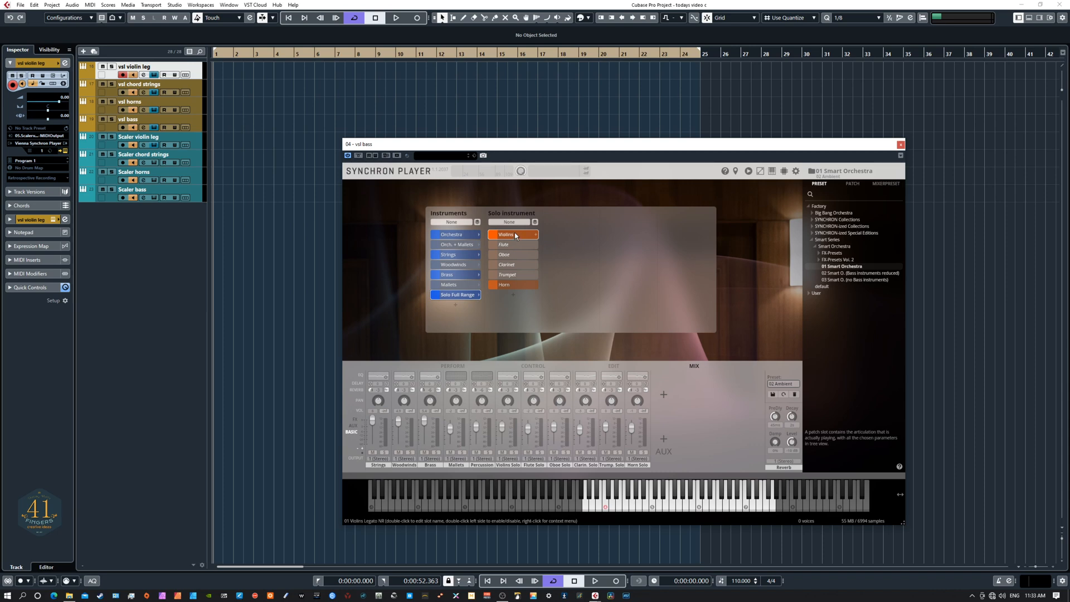
left_click(726, 506)
left_click(750, 506)
left_click(759, 506)
left_click(712, 505)
left_click(673, 505)
left_click(646, 503)
left_click(632, 505)
left_click(619, 506)
left_click(623, 507)
left_click(616, 507)
left_click(608, 507)
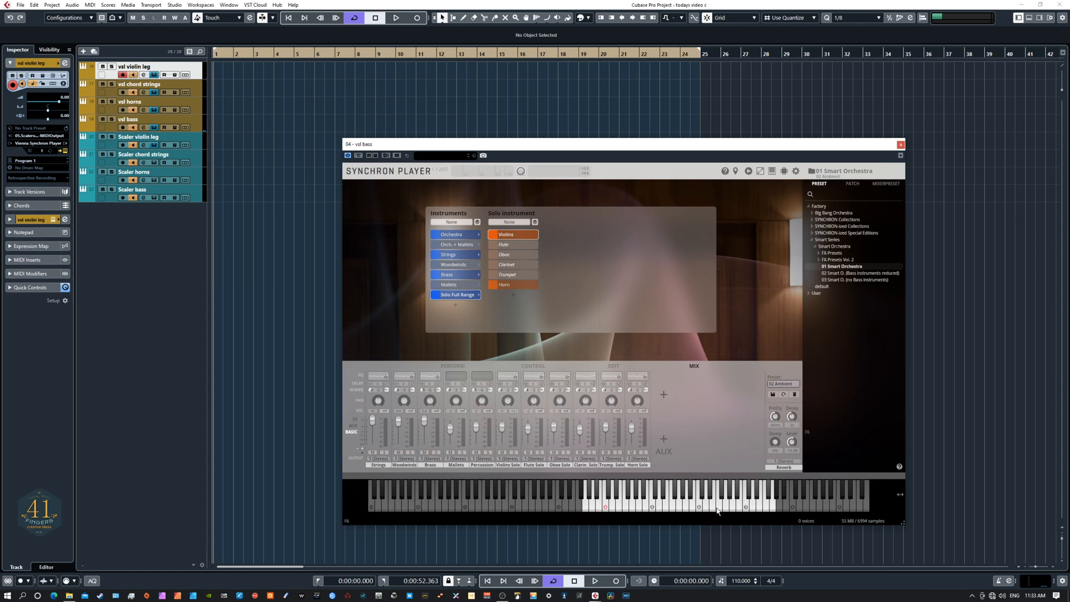
left_click(684, 507)
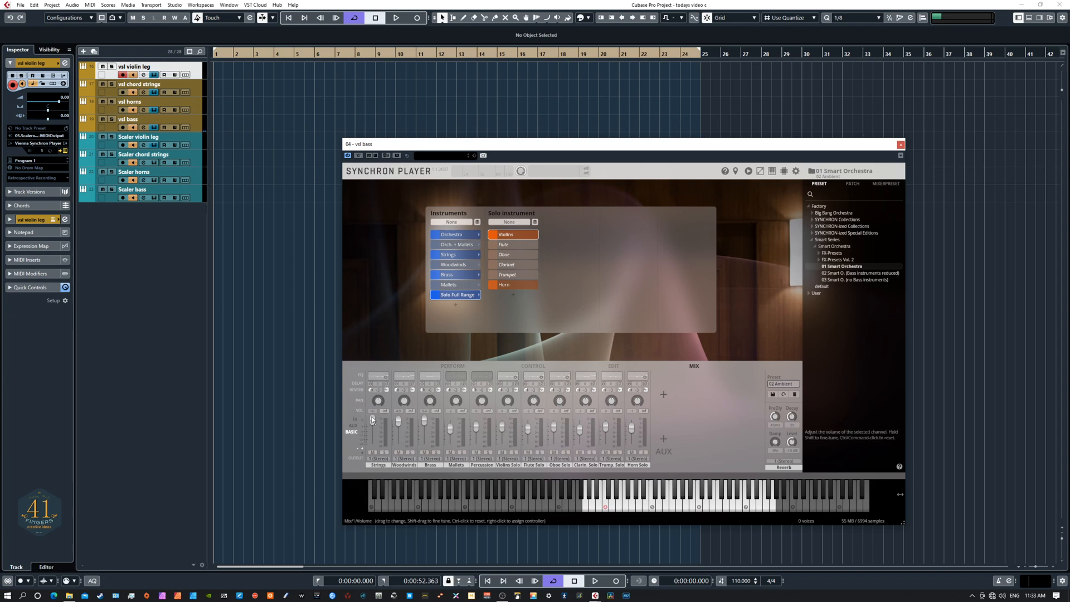
- Show Synchron Player's performance controls and play a few test notes with the Violins patch
left_click(452, 365)
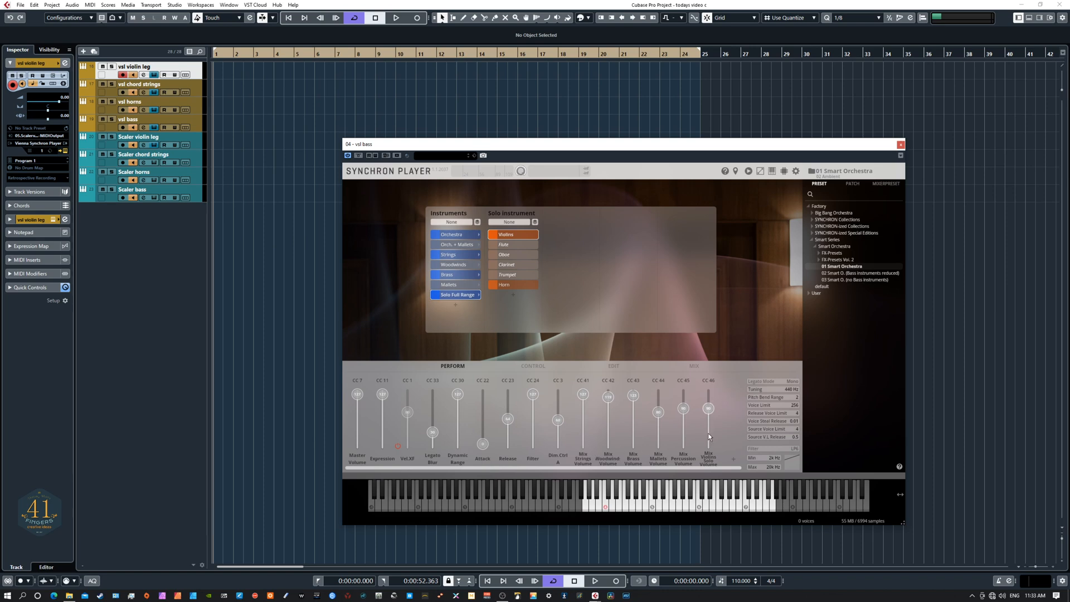
left_click(635, 506)
left_click(671, 504)
left_click(666, 504)
- Switch from the vsl bass player window to the vsl chord strings Synchron Player and test notes with its Strings pad
left_click(193, 86)
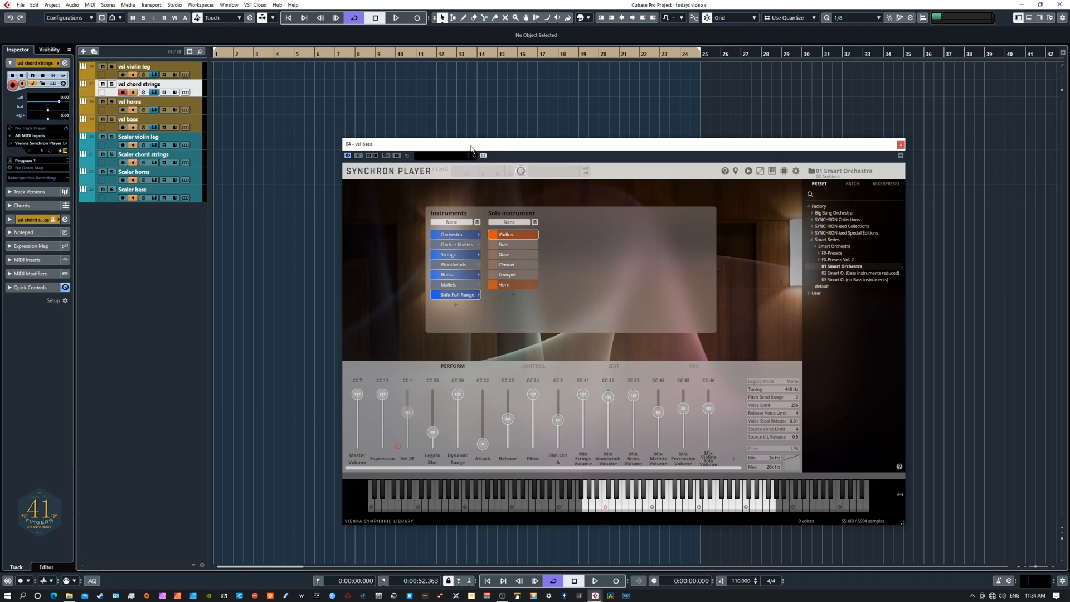
left_click_drag(500, 145, 0, 201)
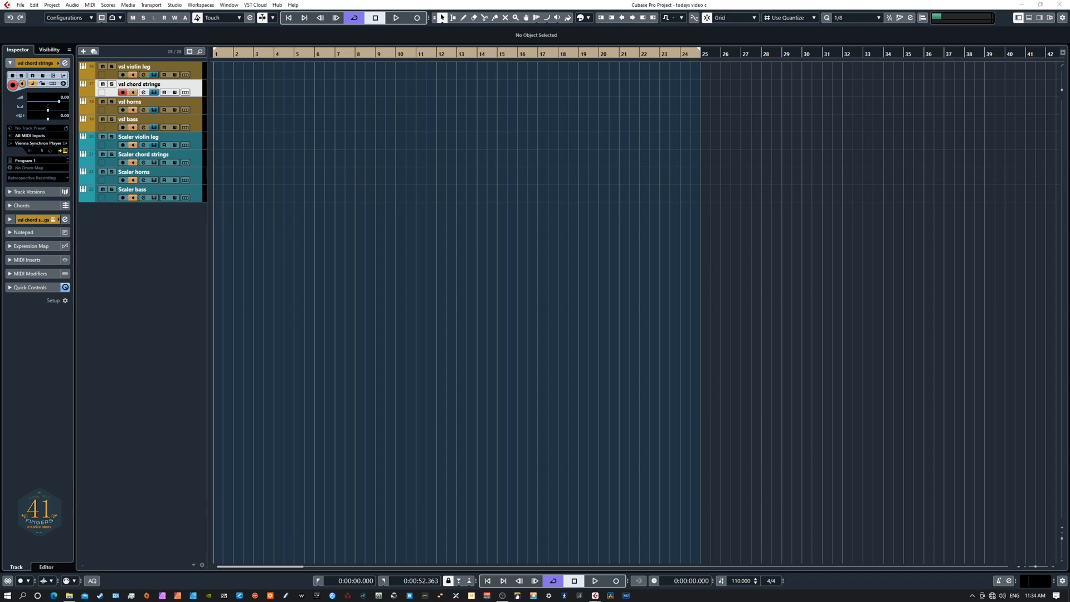
left_click_drag(0, 154, 405, 104)
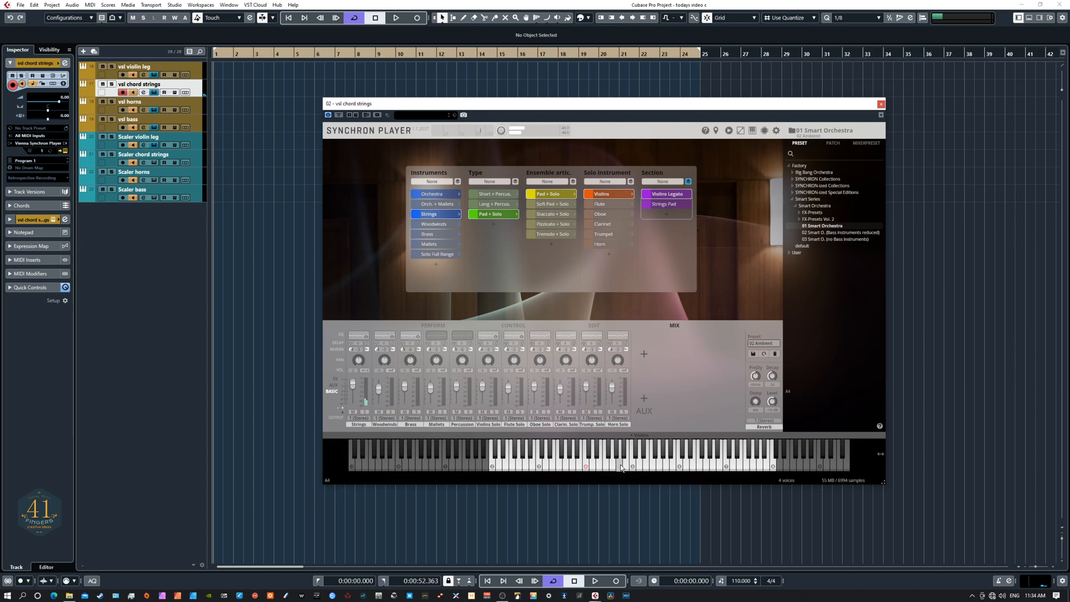
left_click(662, 468)
left_click(701, 467)
- Audition the Orchestra patch on vsl chord strings by playing notes across the keyboard
left_click(439, 196)
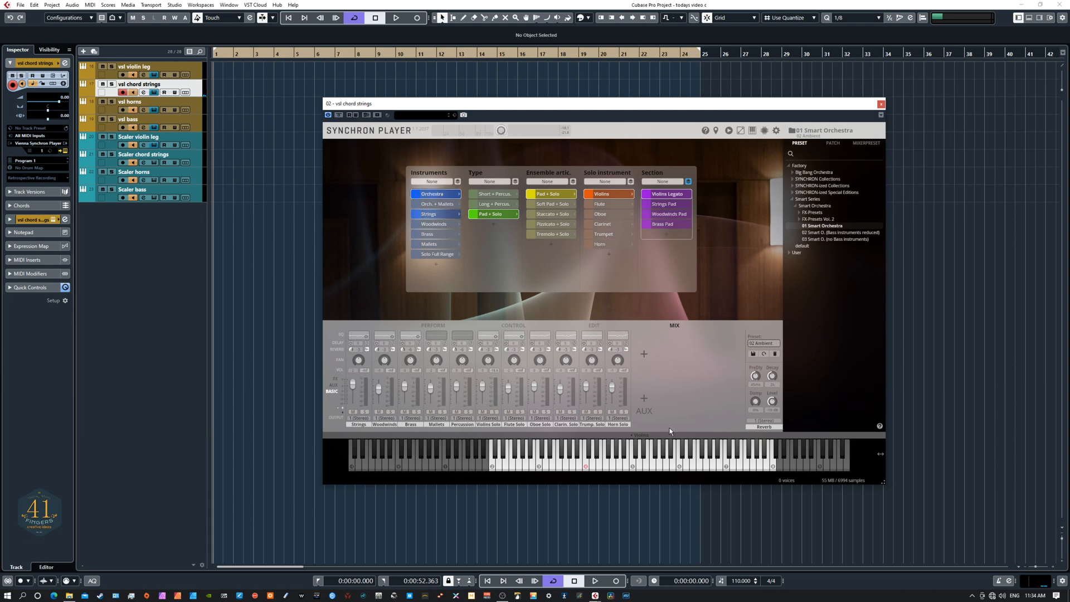
left_click(606, 466)
left_click(654, 466)
left_click(701, 465)
left_click(602, 466)
left_click(569, 466)
- Load Long + Percus. under Strings with the Normal articulation and test notes over its range
left_click(441, 215)
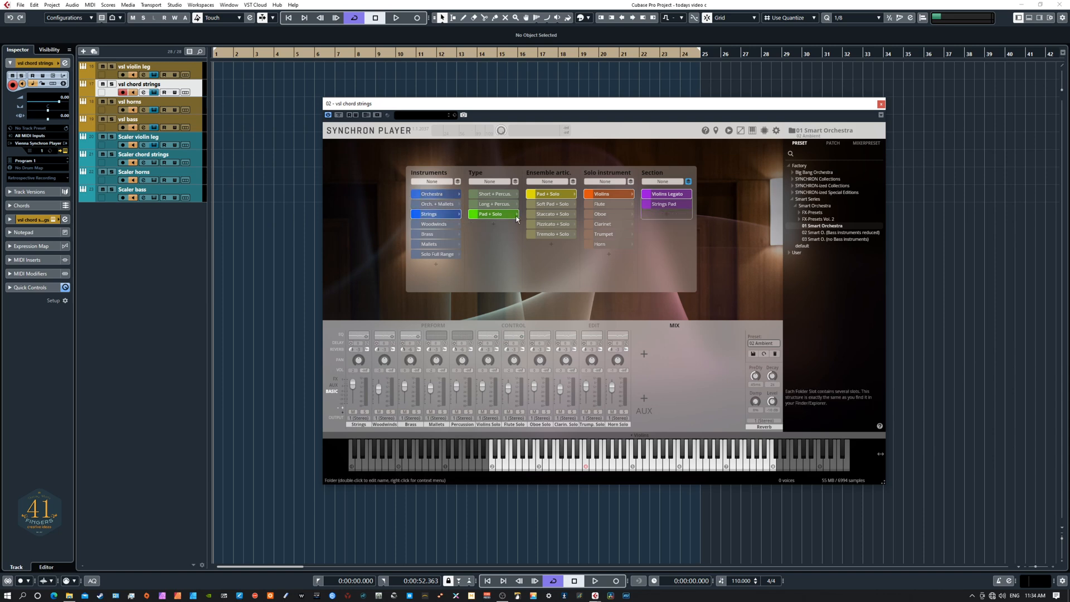
left_click(488, 204)
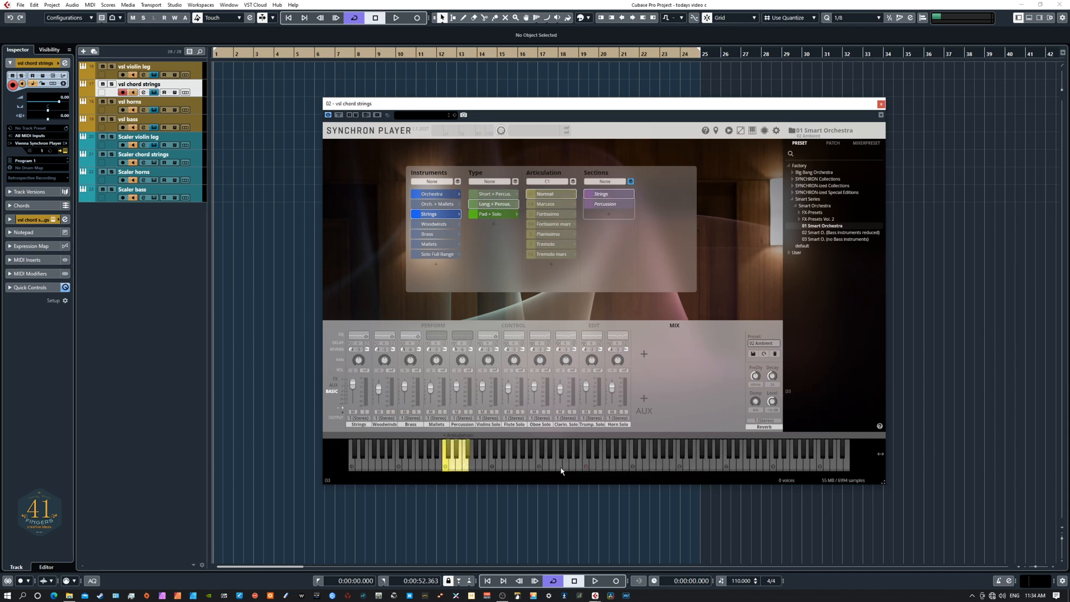
left_click(658, 467)
left_click(612, 463)
left_click(693, 464)
left_click(721, 464)
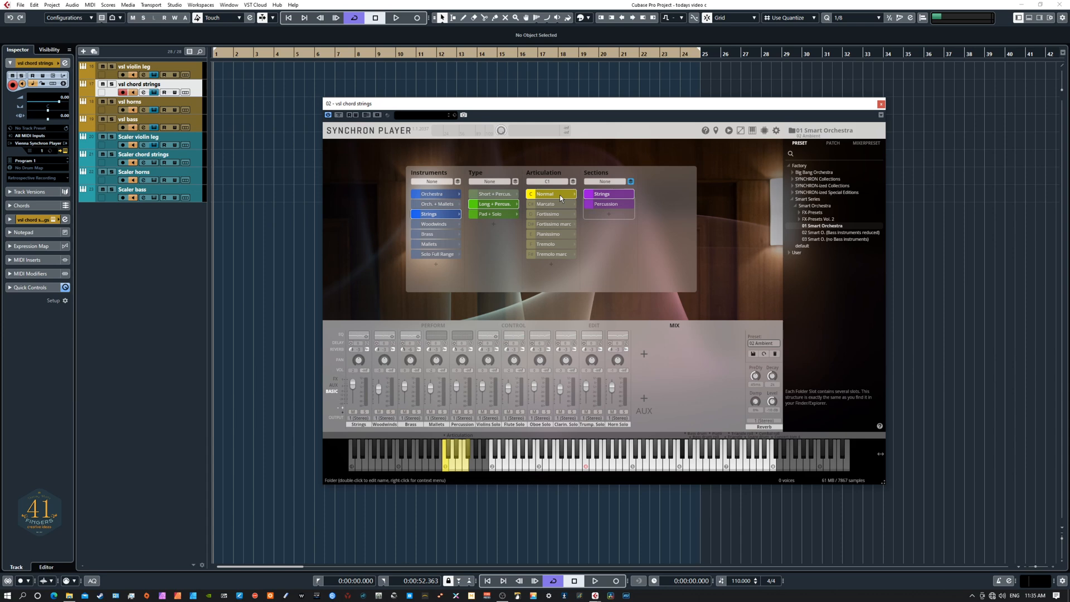
left_click(675, 468)
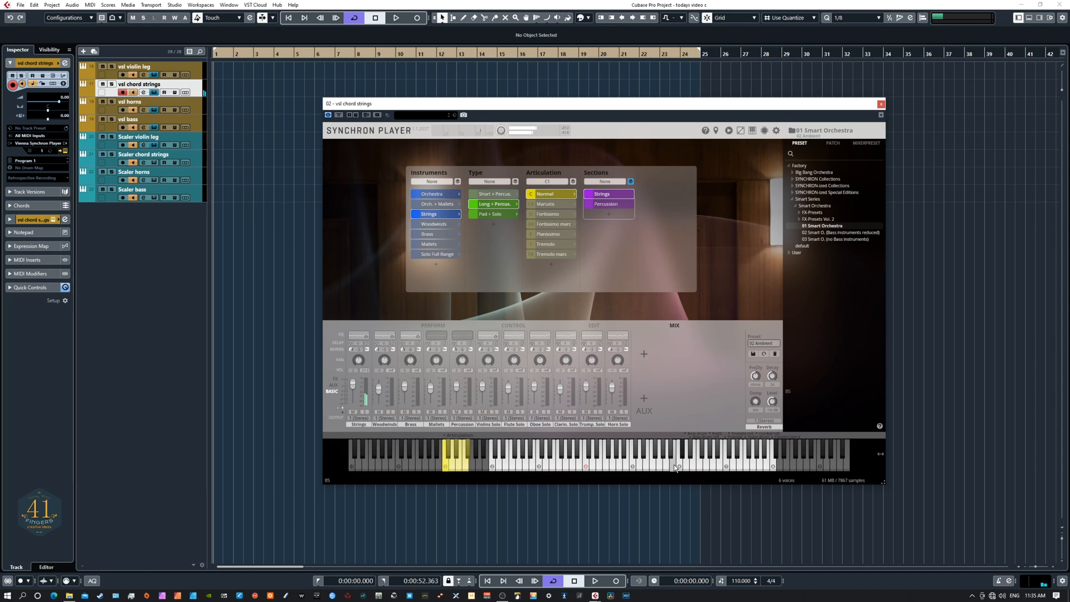
- Try disabling the Percussion section in Strings Long + Percus. and play notes in the middle and upper range
right_click(617, 203)
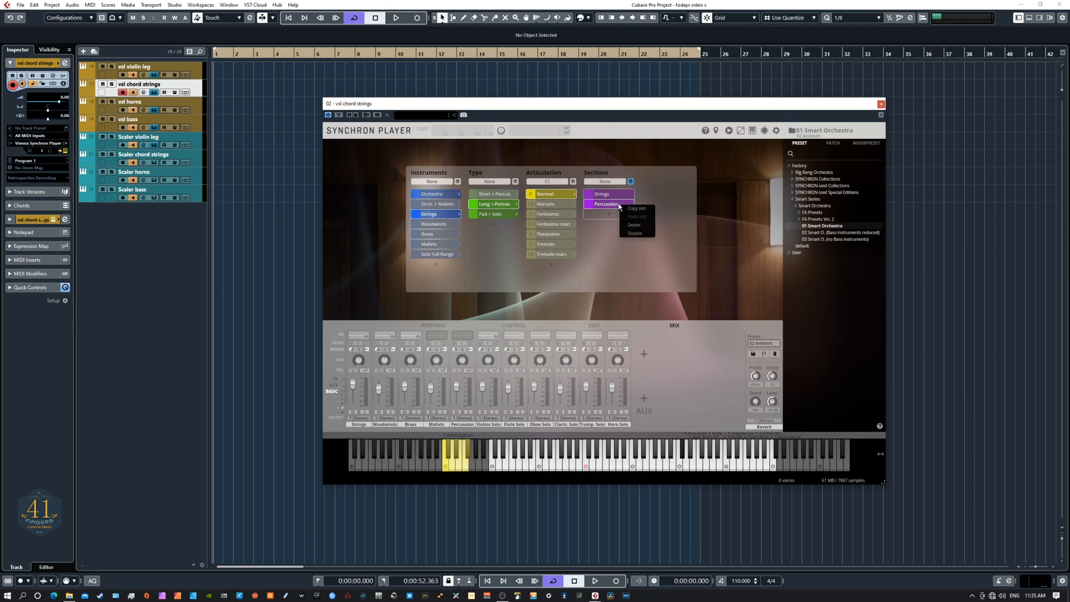
left_click(635, 233)
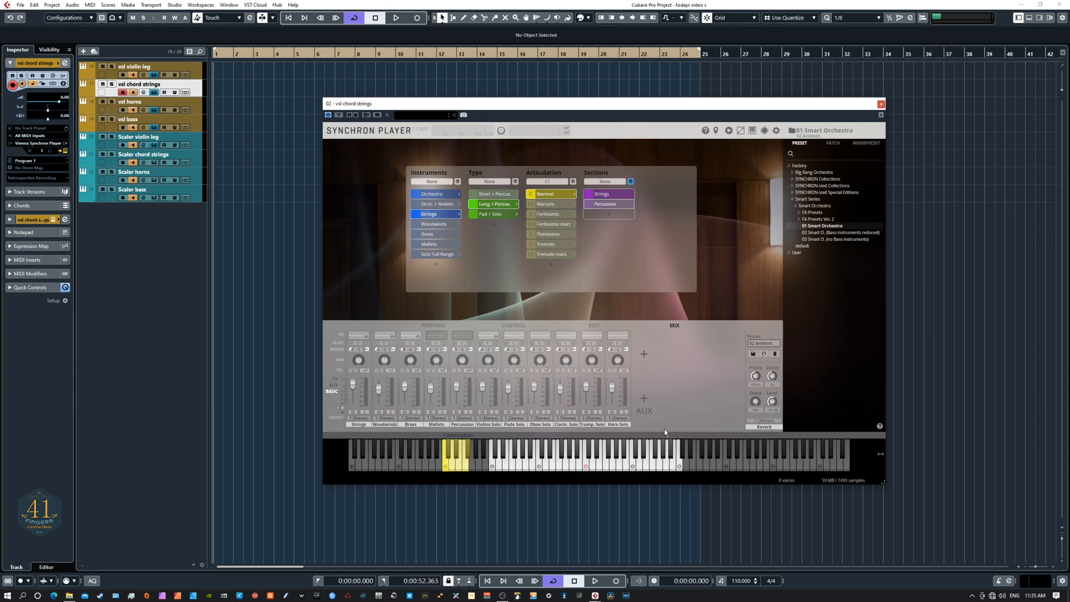
left_click(662, 467)
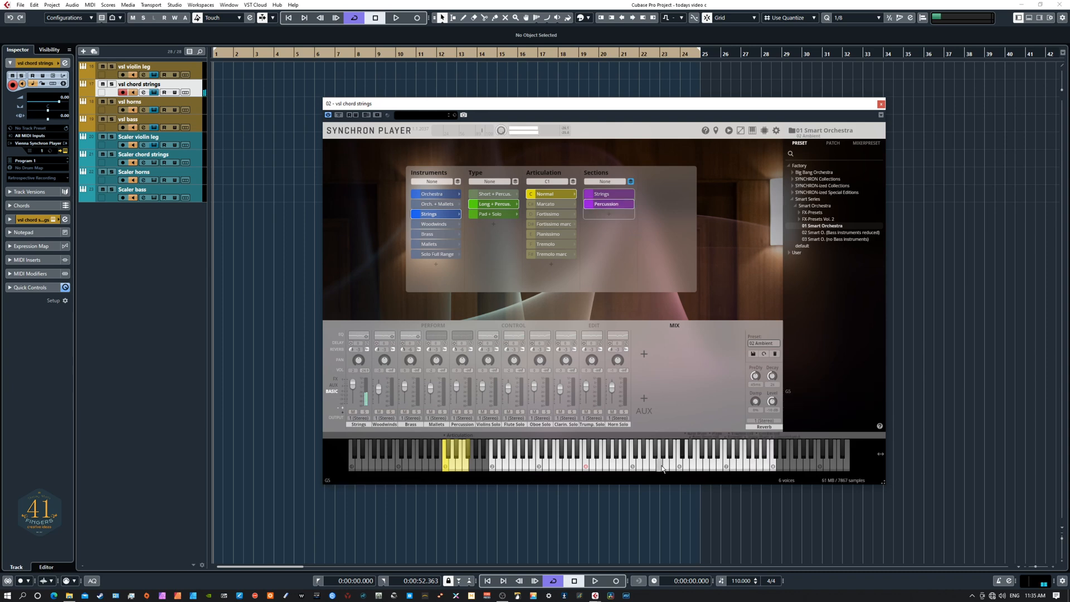
left_click(639, 470)
left_click(701, 467)
left_click(739, 463)
left_click(715, 460)
- Delete the Percussion section from Strings Long + Percus. and test the remaining Strings section down the keyboard
right_click(605, 208)
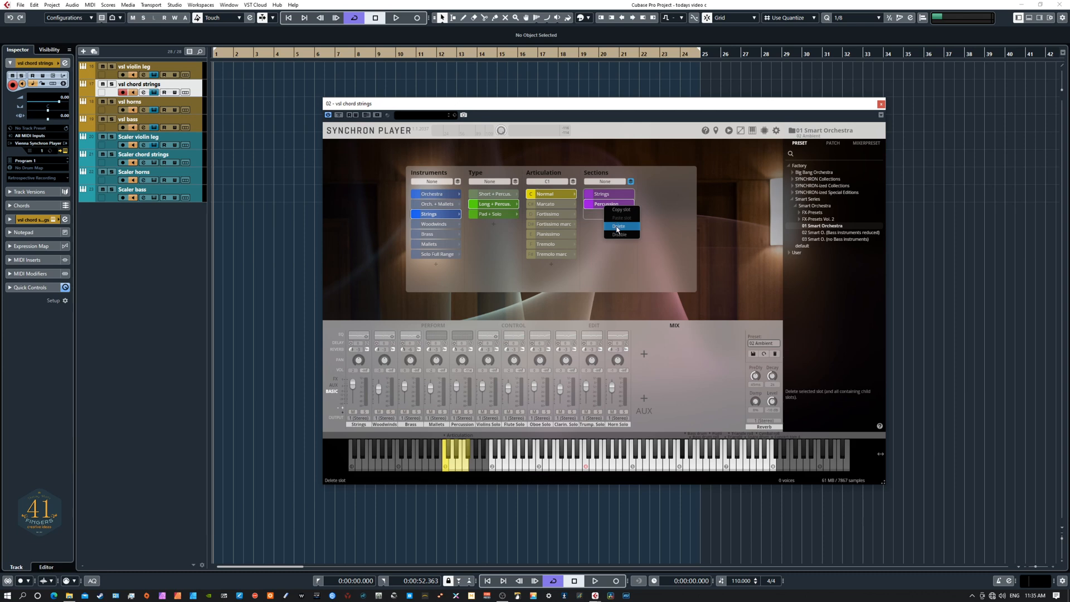
left_click(617, 227)
left_click(675, 241)
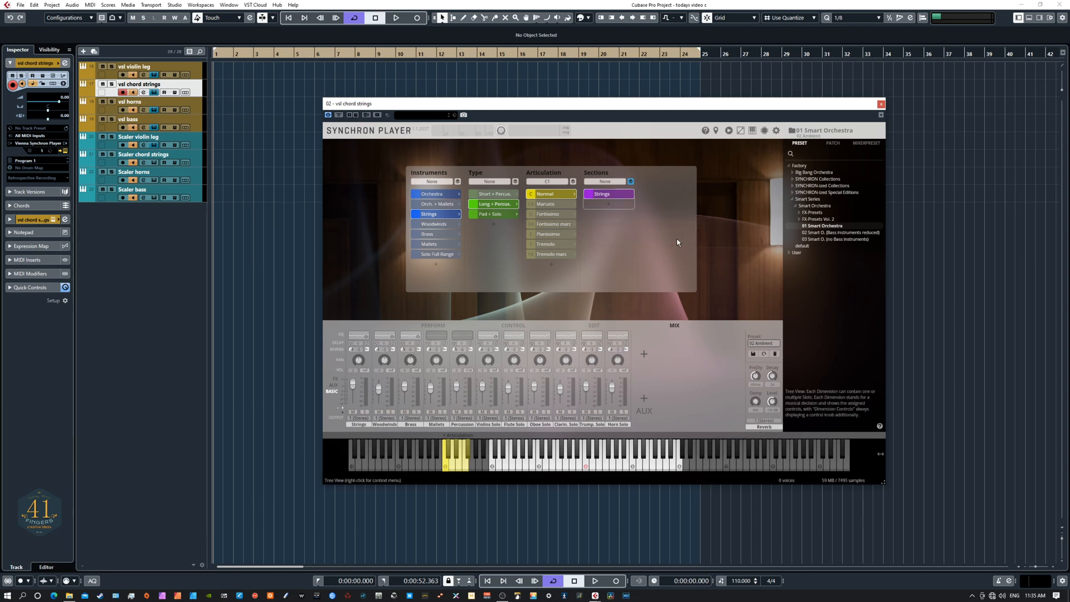
left_click(661, 466)
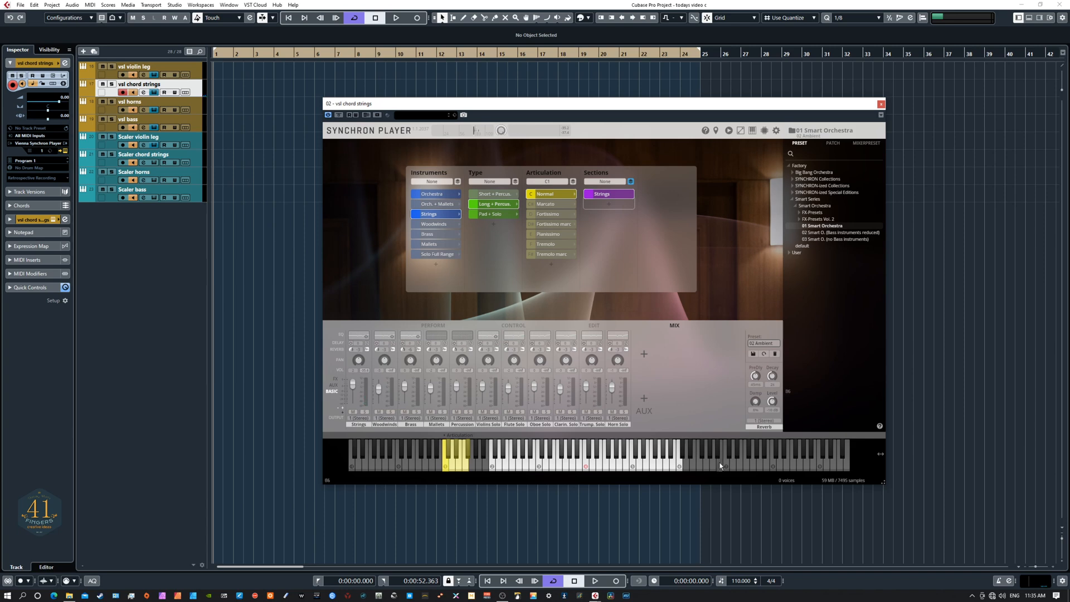
left_click(659, 466)
left_click(618, 470)
left_click(576, 467)
left_click(523, 469)
- Set the strings' Articulation keyswitch to None, test notes, and lower the Percussion channel volume in the mixer
left_click(540, 182)
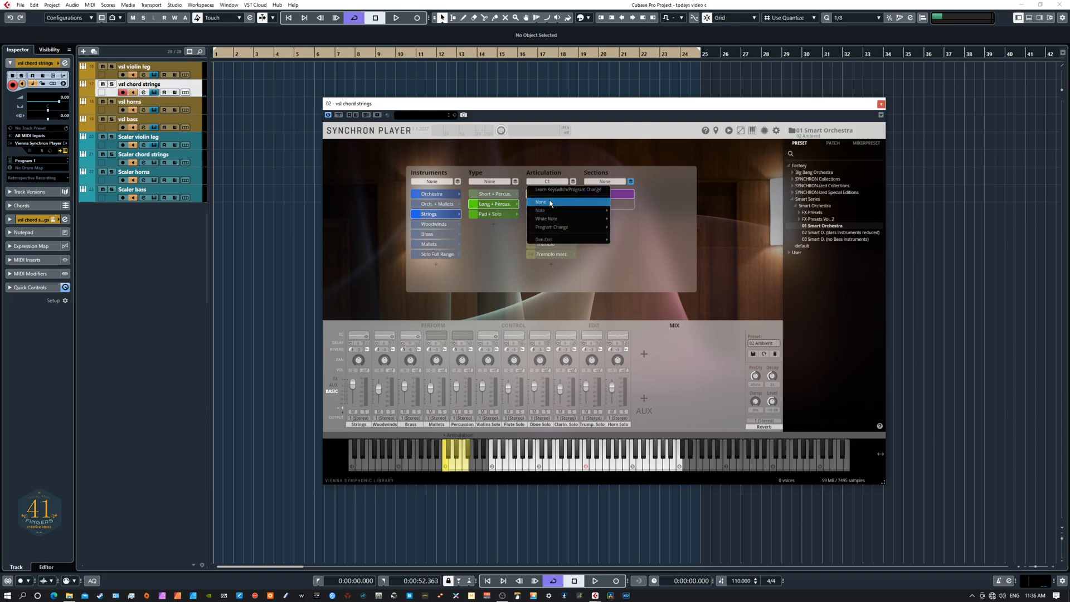
left_click(548, 204)
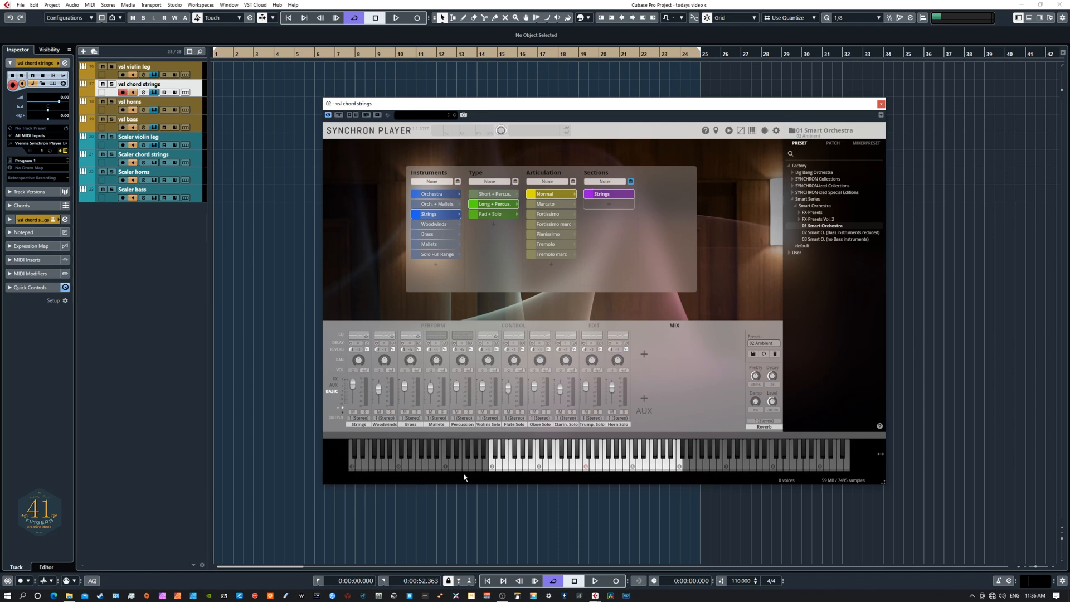
left_click(573, 462)
left_click(605, 465)
left_click(641, 467)
left_click(573, 466)
left_click(527, 467)
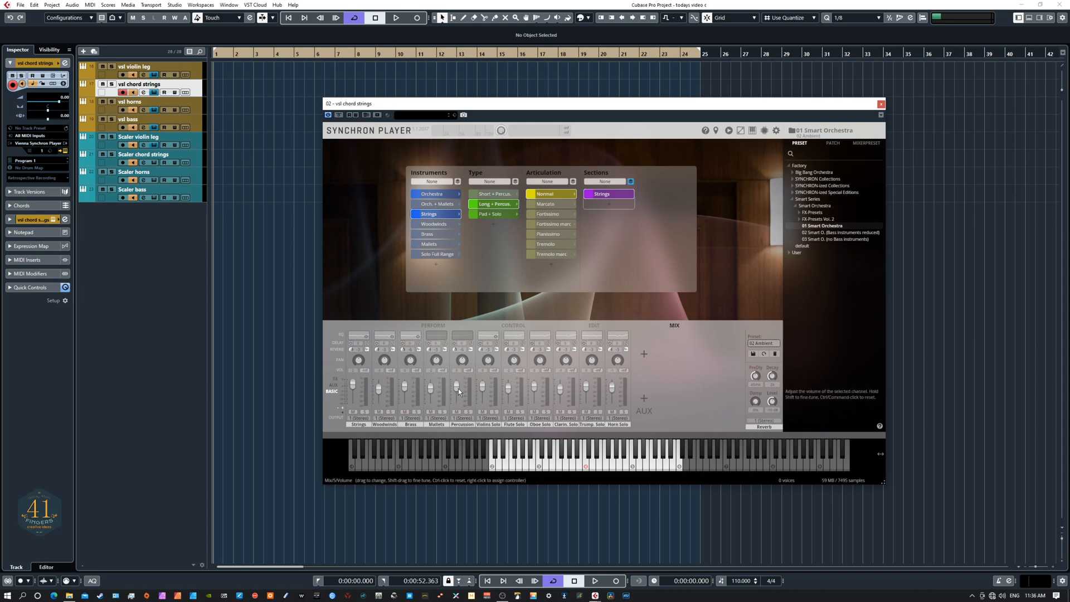
left_click_drag(458, 387, 459, 403)
- Load the Horn patch under Solo Full Range on the vsl horns track and test notes across its range
left_click(199, 108)
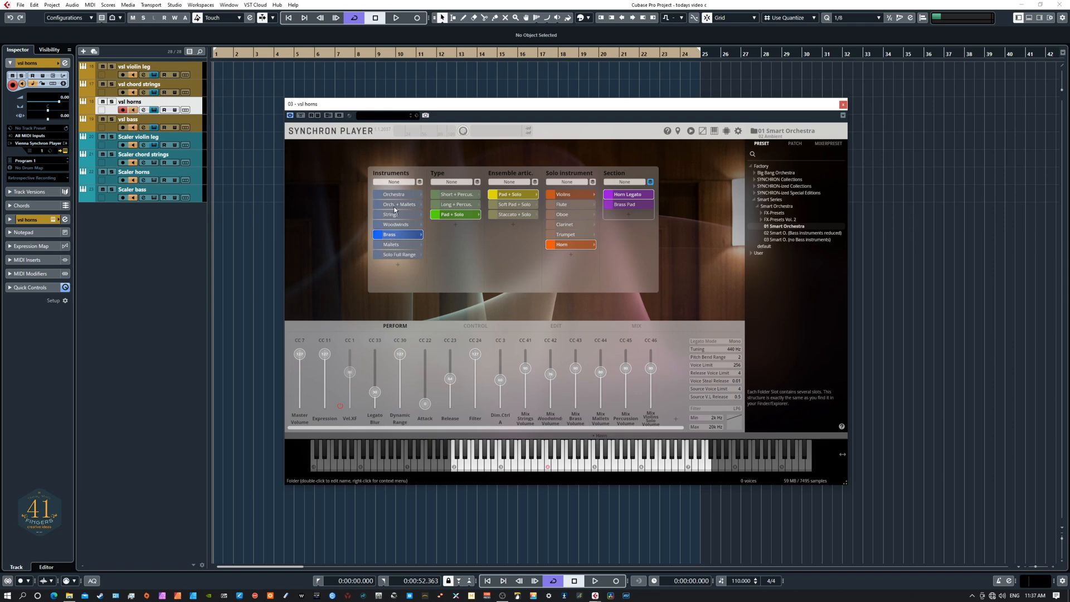
left_click(455, 205)
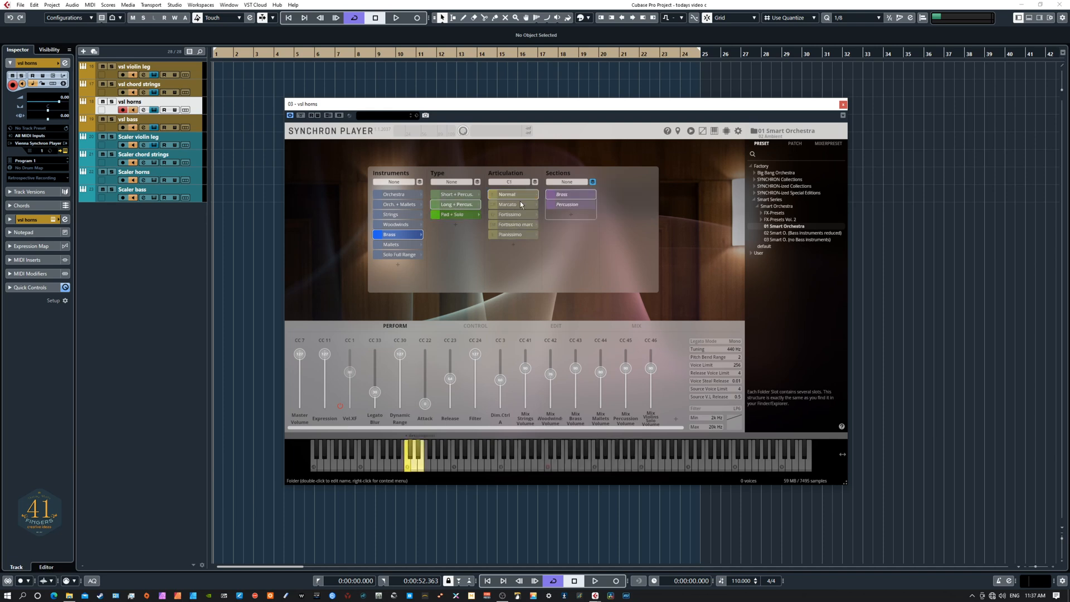
left_click(451, 195)
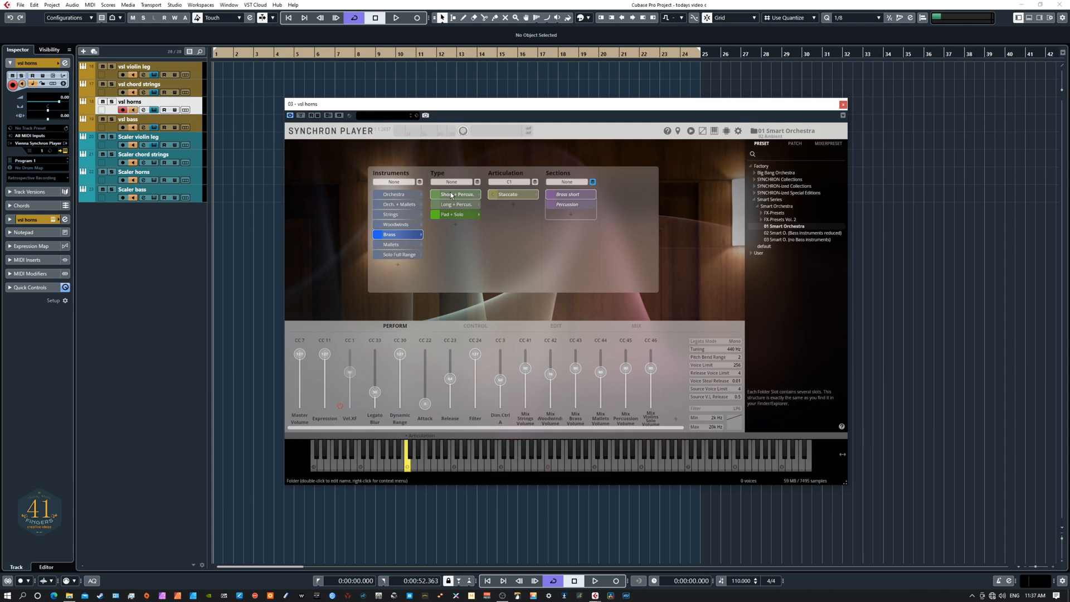
left_click(391, 256)
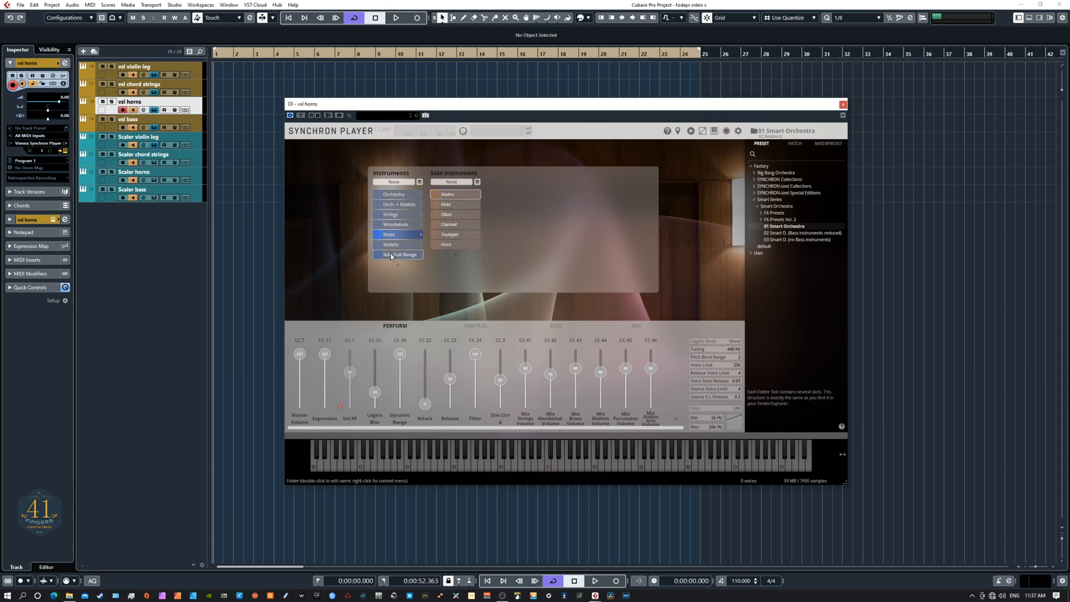
left_click(453, 245)
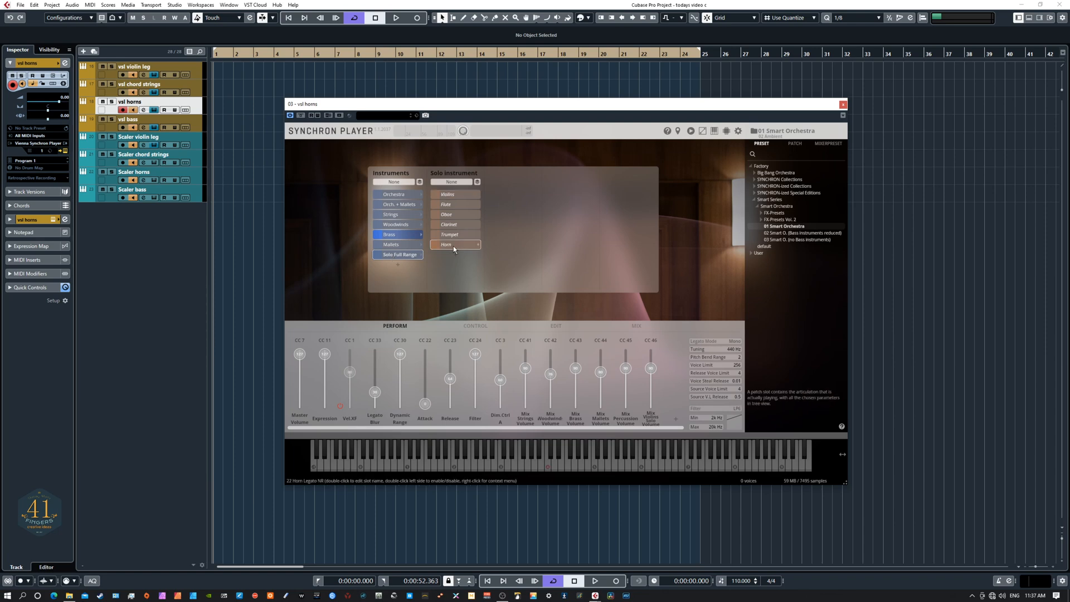
left_click(562, 465)
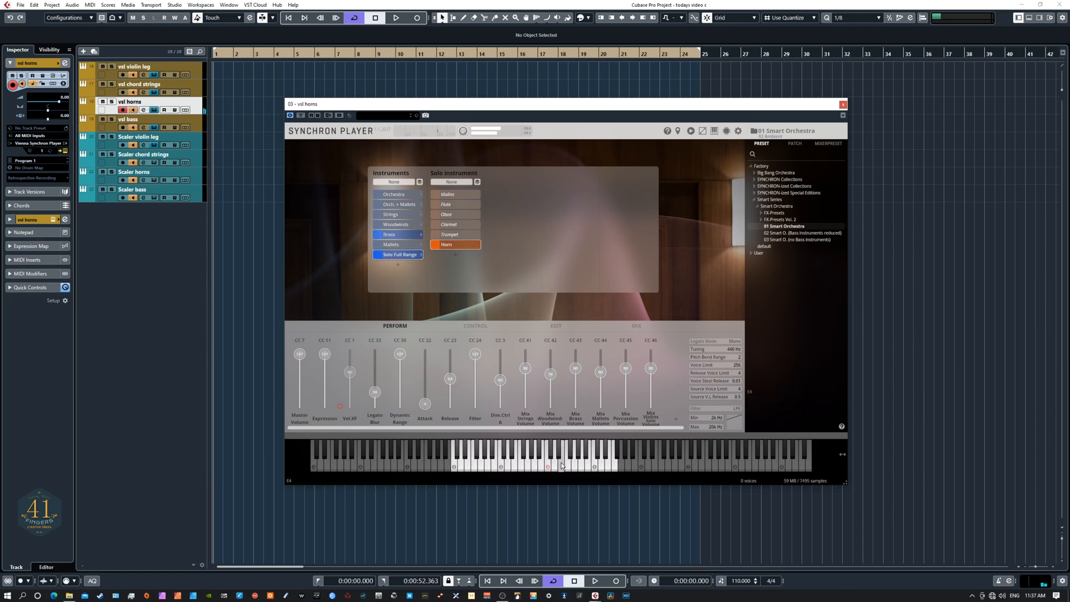
left_click(542, 463)
left_click(488, 464)
left_click(474, 464)
left_click(579, 465)
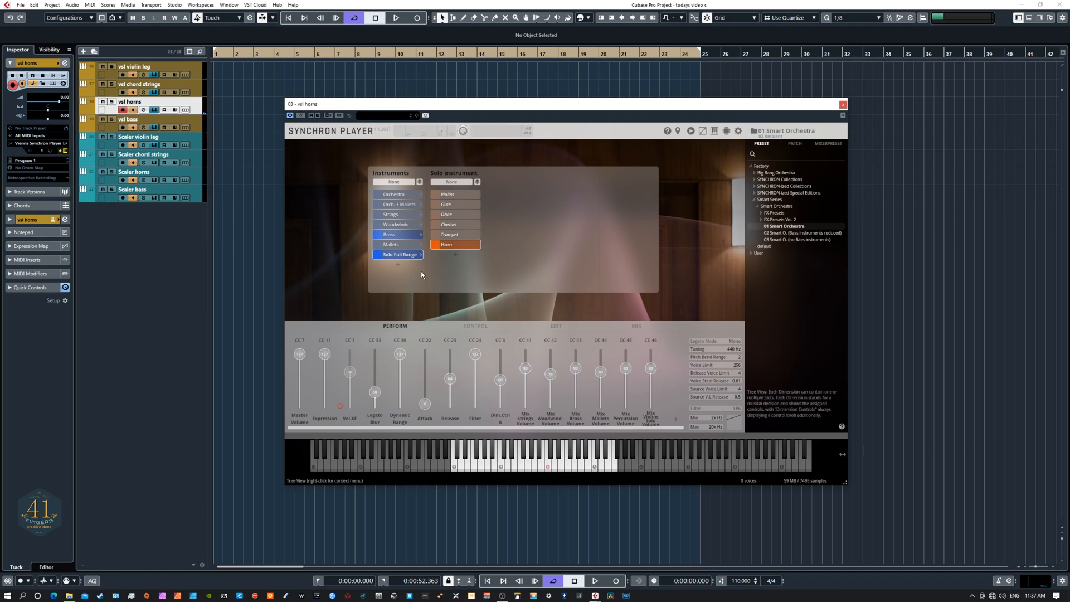
- Load Short + Percus. under Brass on vsl horns and test the staccato notes up the keyboard
left_click(393, 236)
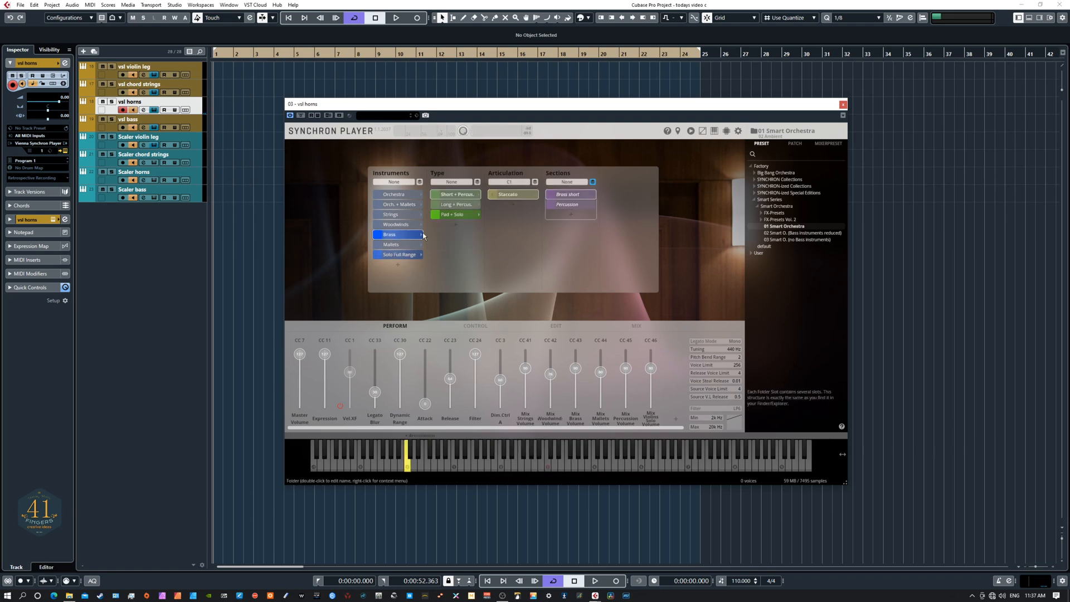
left_click(448, 197)
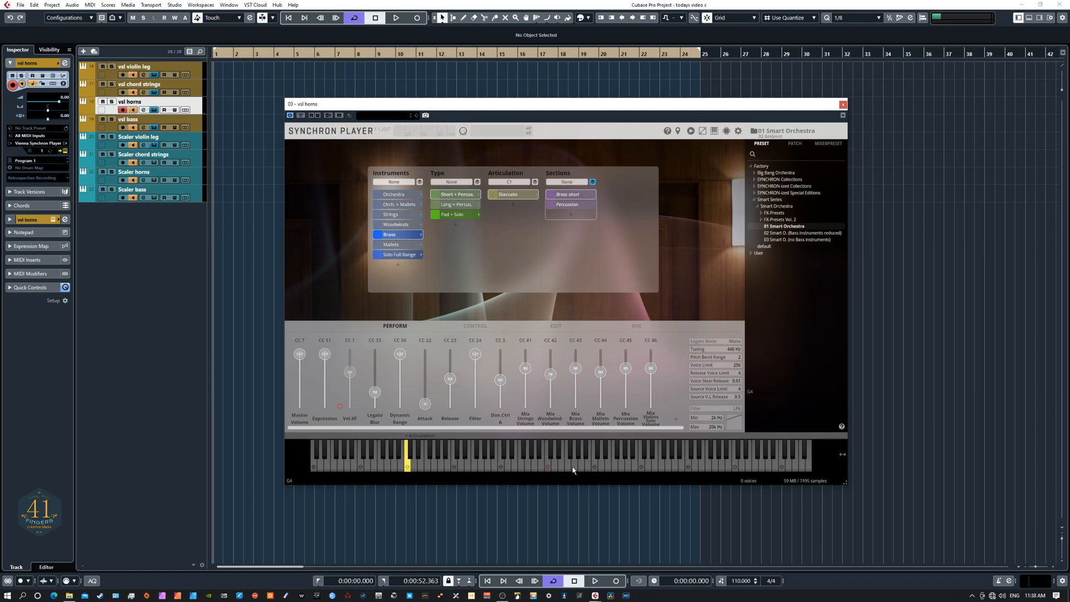
left_click(561, 463)
left_click(596, 463)
left_click(620, 460)
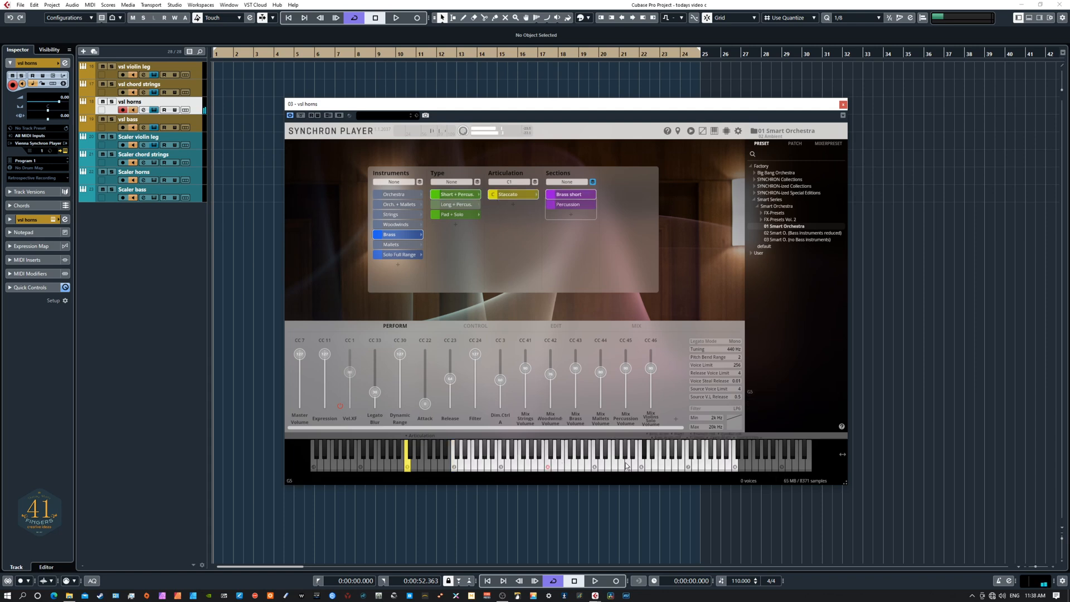
left_click(662, 464)
- Delete the Percussion section from Brass Short + Percus. and test the remaining Brass short section
right_click(565, 207)
left_click(578, 225)
left_click(619, 238)
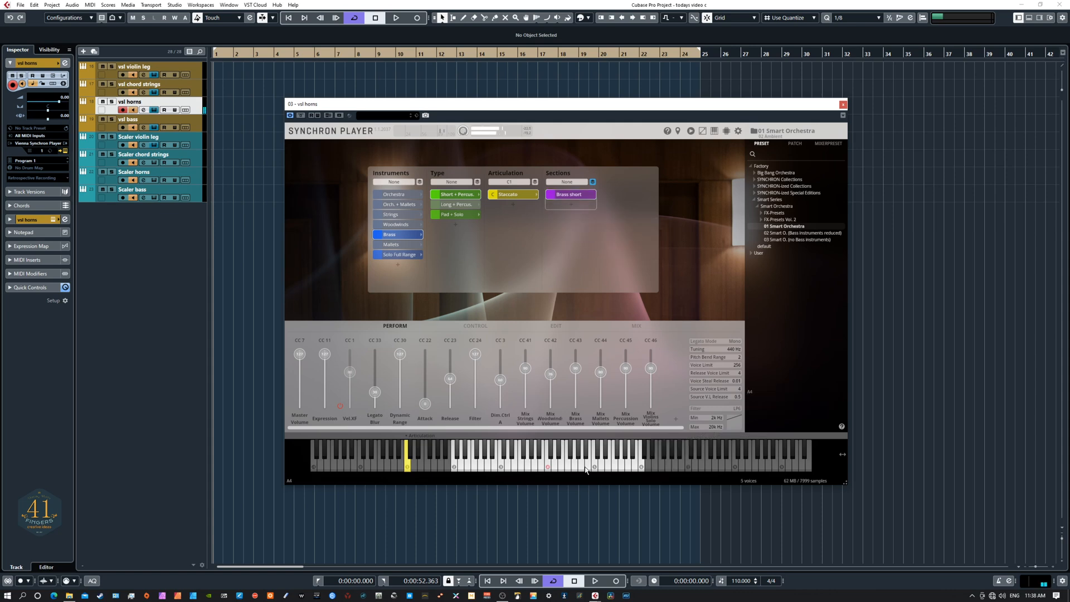
left_click(528, 462)
left_click(574, 466)
left_click(613, 466)
left_click(580, 464)
left_click(535, 460)
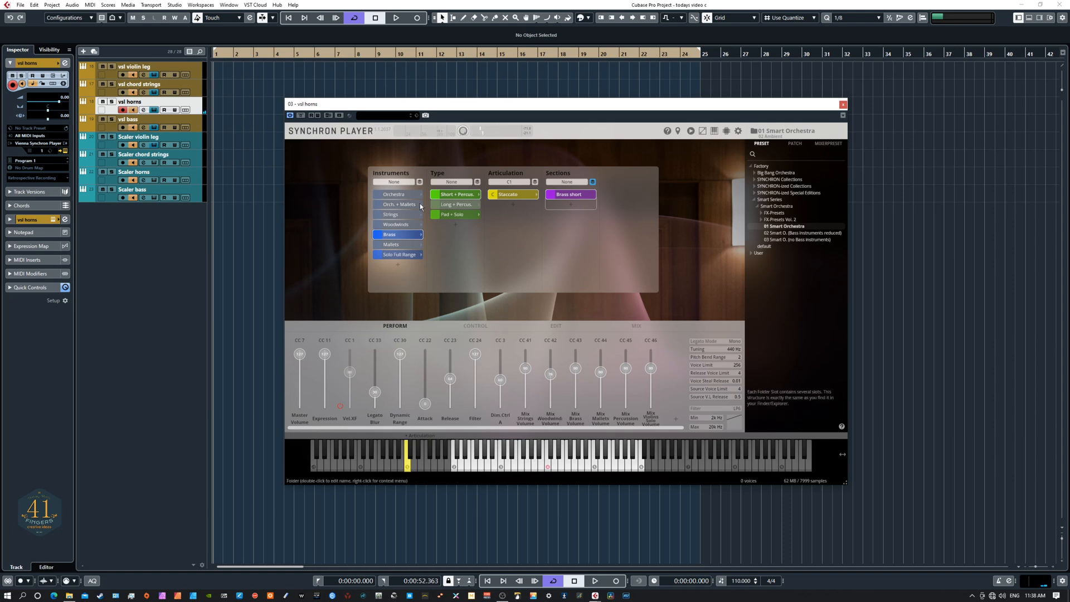
- Set the Articulation keyswitch to None for Brass Short + Percus. on vsl horns
left_click(509, 184)
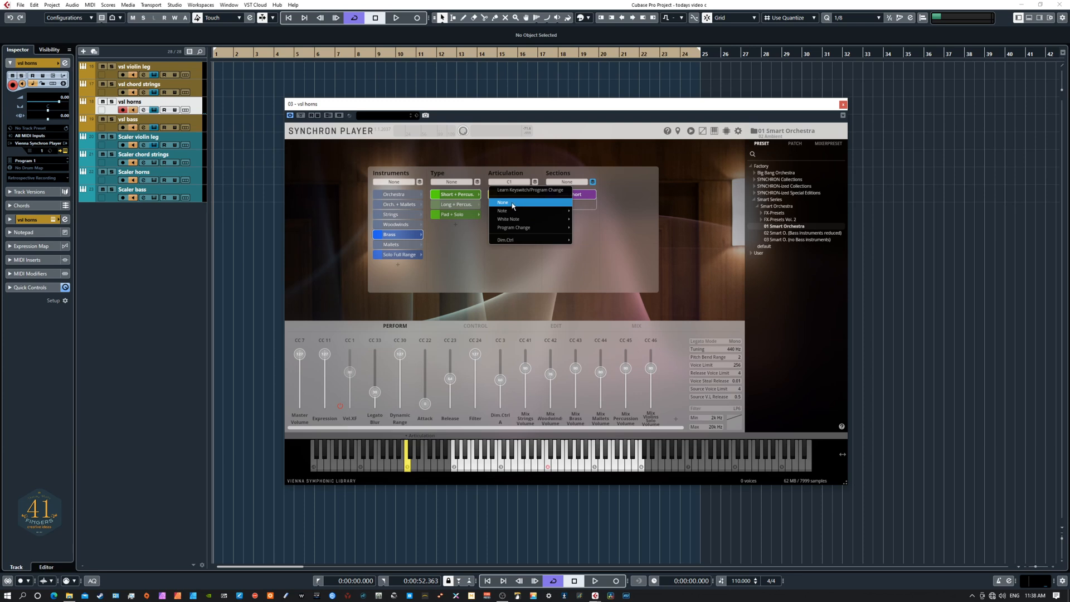
left_click(513, 202)
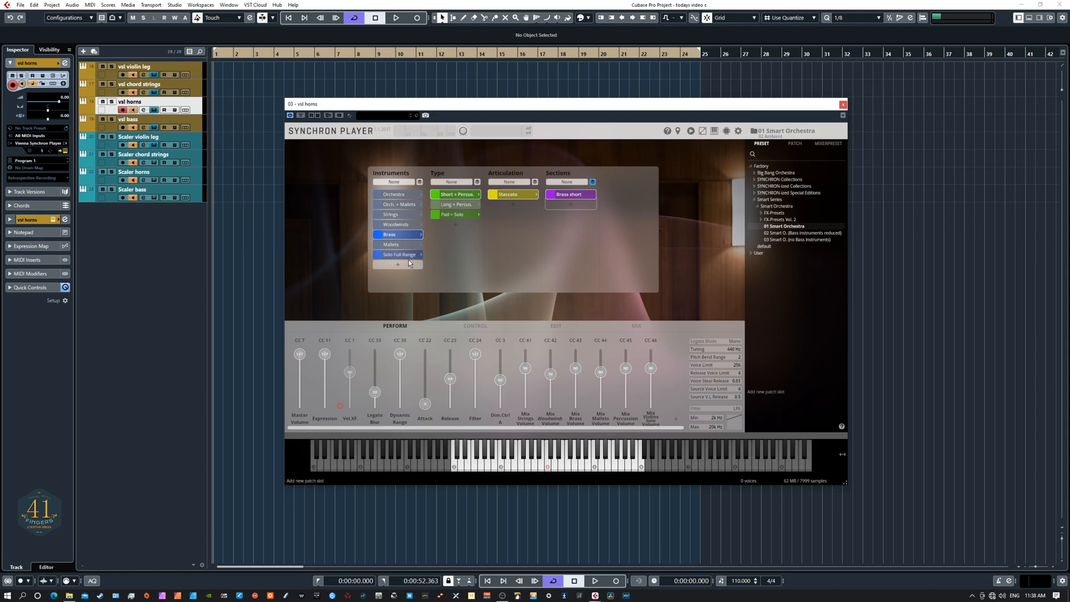
- Return vsl horns to the Horn patch under Solo Full Range and play a few test notes
left_click(397, 254)
left_click(393, 235)
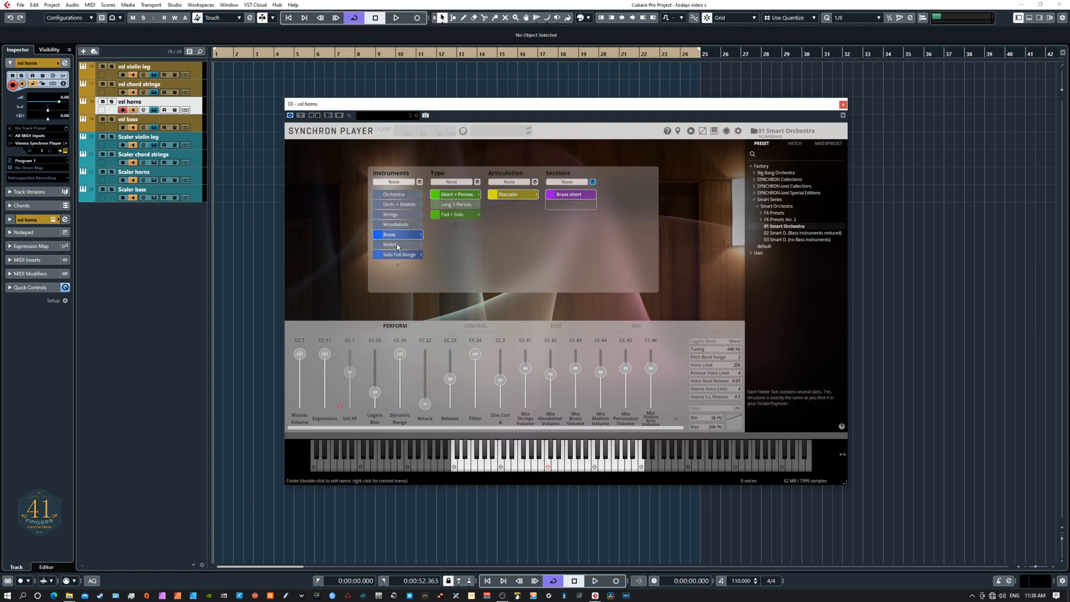
left_click(399, 254)
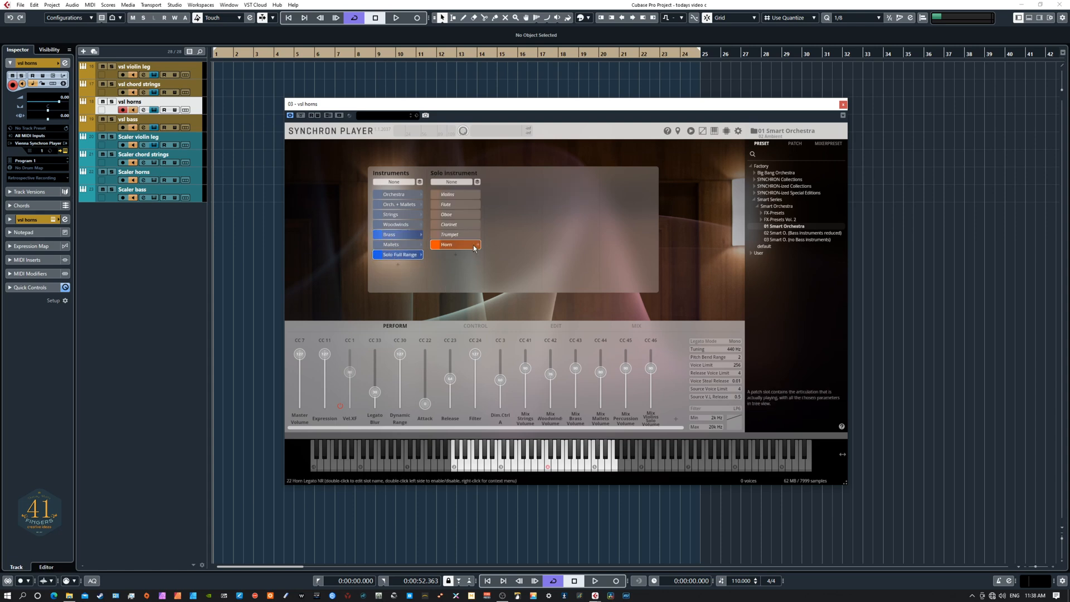
left_click(565, 462)
left_click(553, 461)
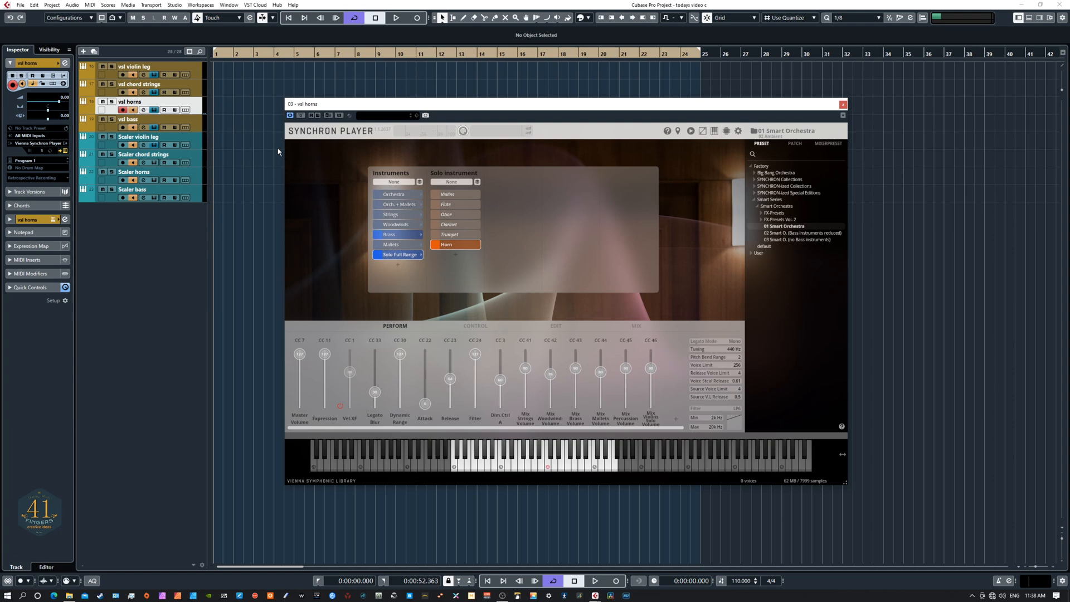
- Select the vsl bass track and test the Smart Orchestra patch with notes from the low to the high end of the keyboard
key("Down")
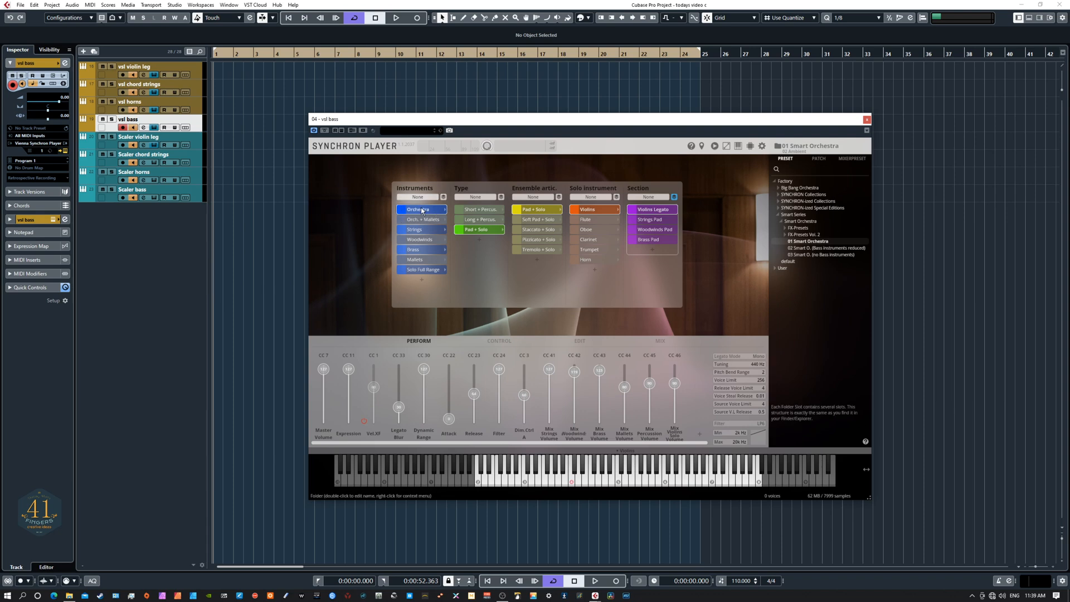
left_click(485, 474)
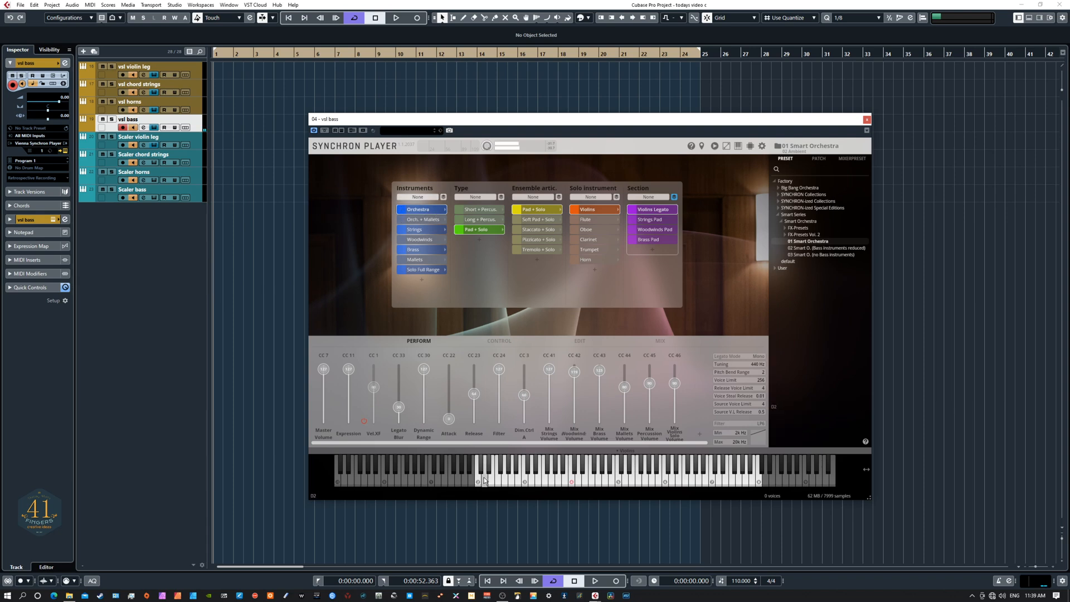
left_click(498, 475)
left_click(518, 475)
left_click(546, 477)
left_click(567, 478)
left_click(692, 481)
left_click(725, 481)
left_click(673, 485)
left_click(647, 486)
- Lower the Flute Solo and Oboe Solo levels in the vsl bass mixer and test notes up the keyboard
left_click(661, 340)
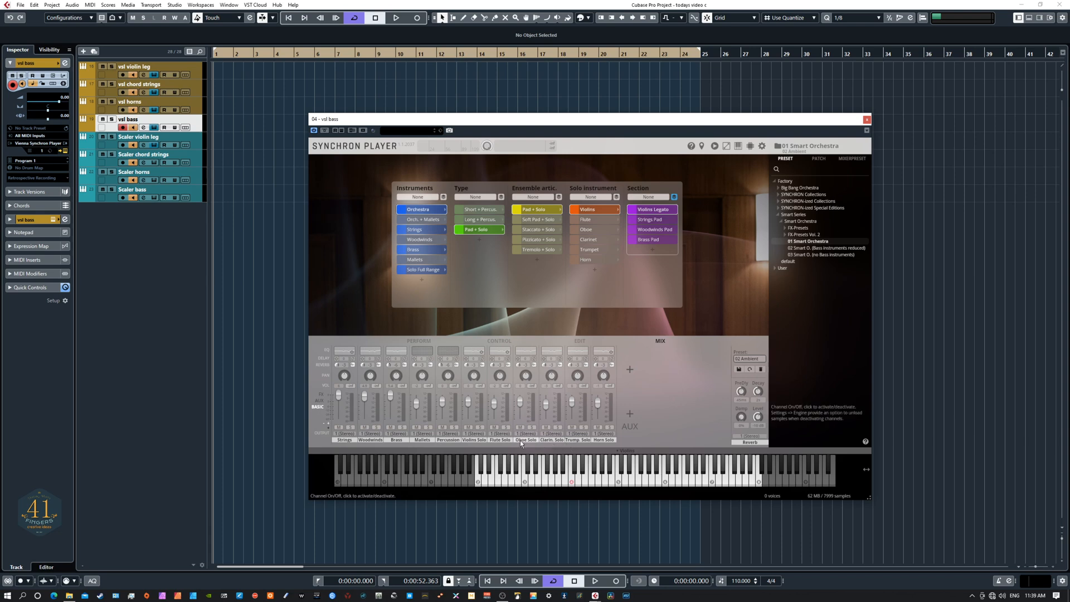
left_click_drag(495, 400, 495, 418)
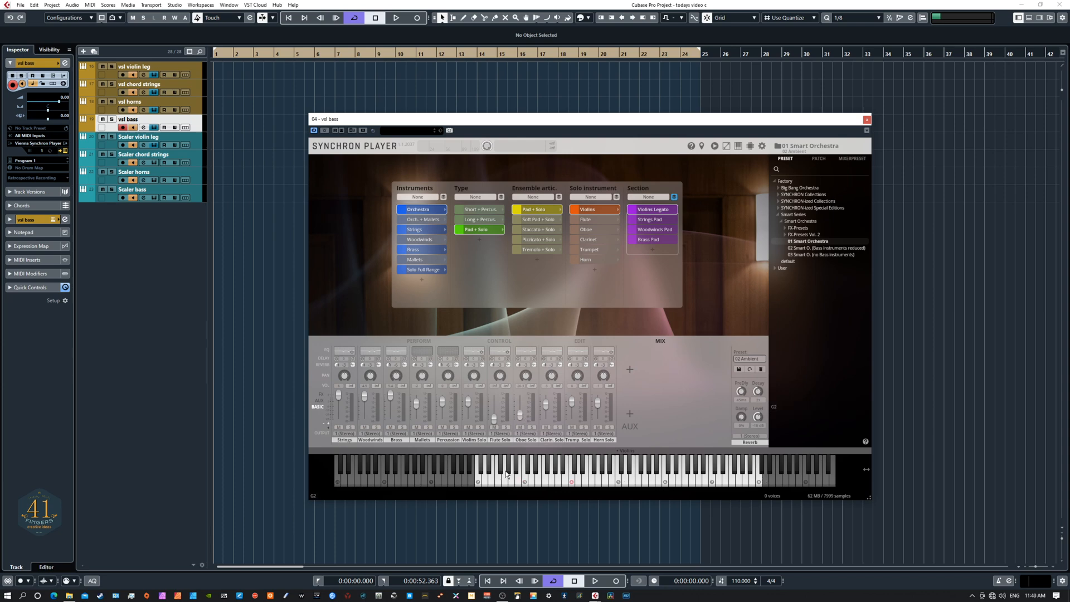
left_click(487, 484)
left_click(511, 483)
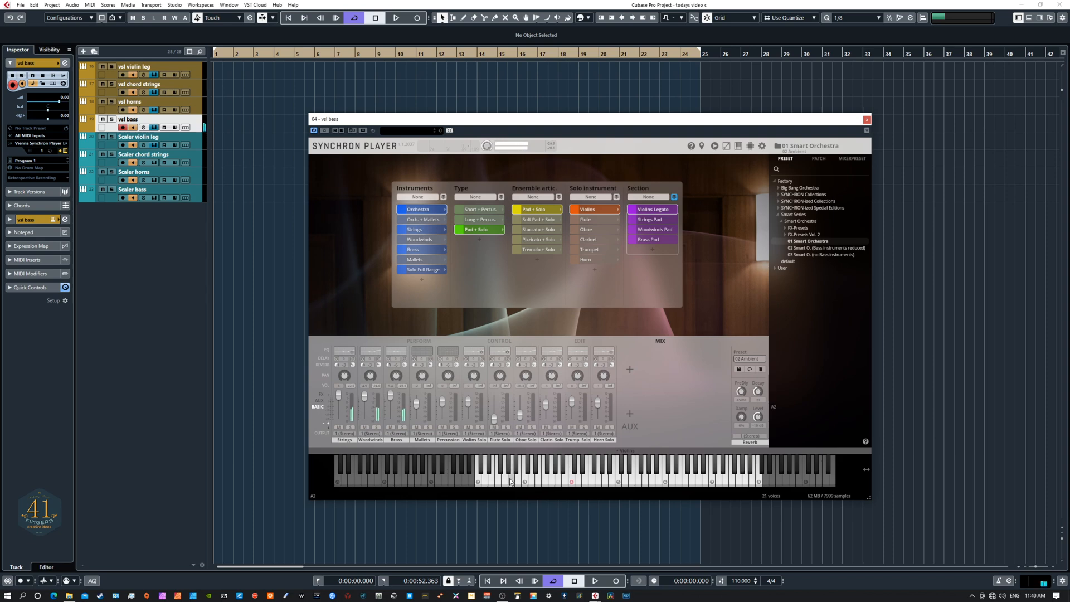
left_click(540, 482)
left_click(599, 483)
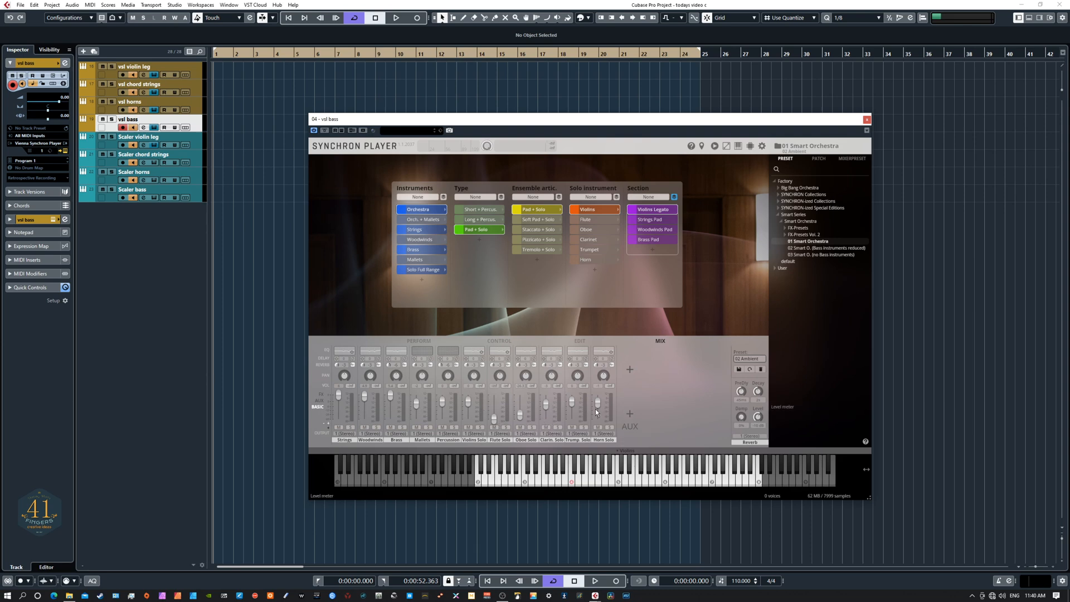
- Go through the VSL tracks in turn, from vsl violin leg to vsl bass
left_click(196, 73)
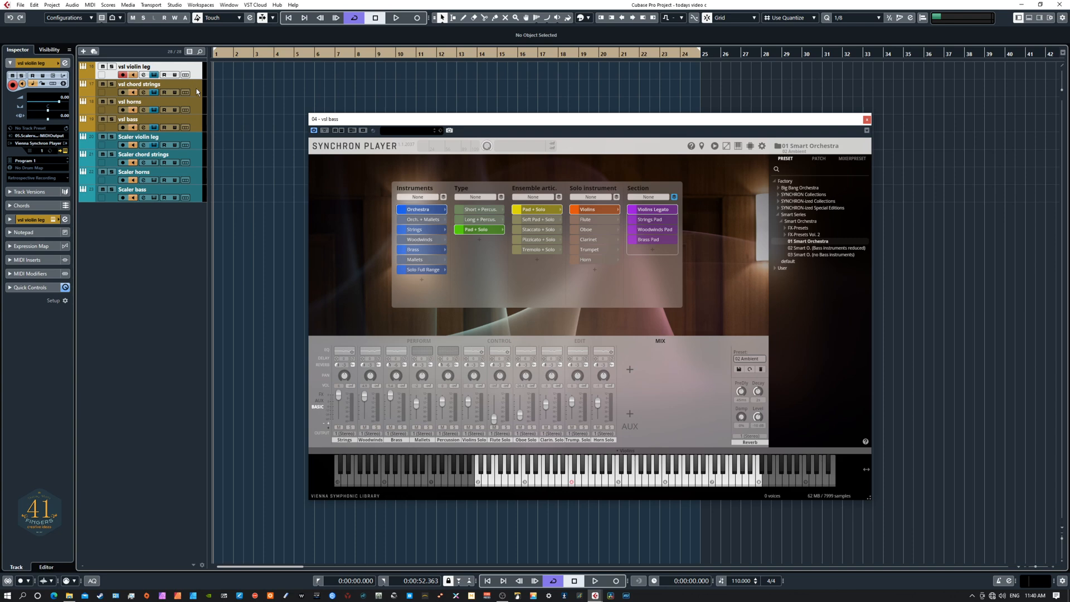
left_click(197, 92)
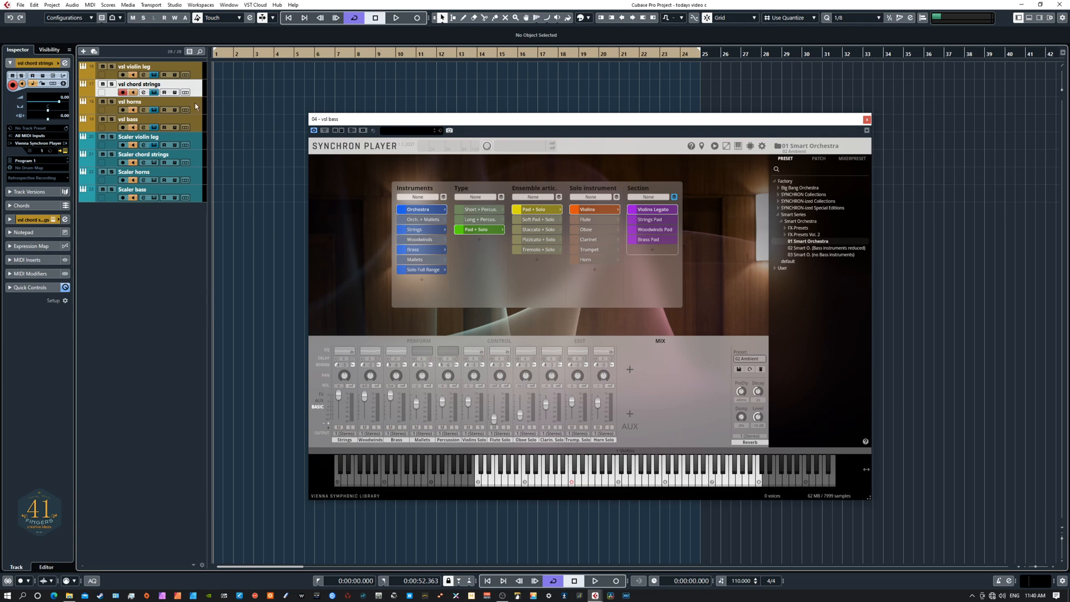
left_click(196, 106)
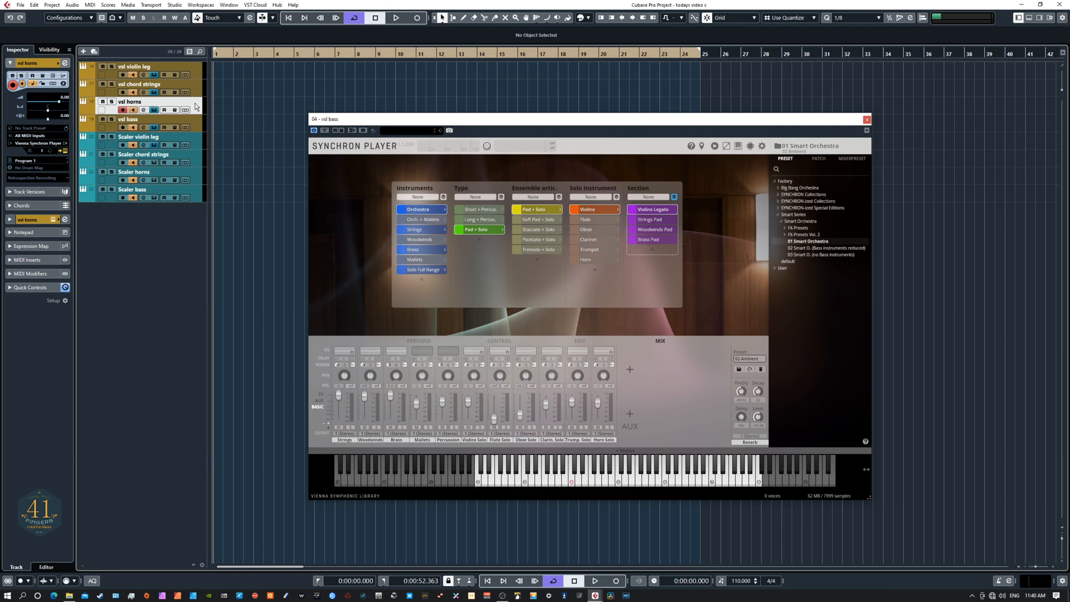
left_click(195, 121)
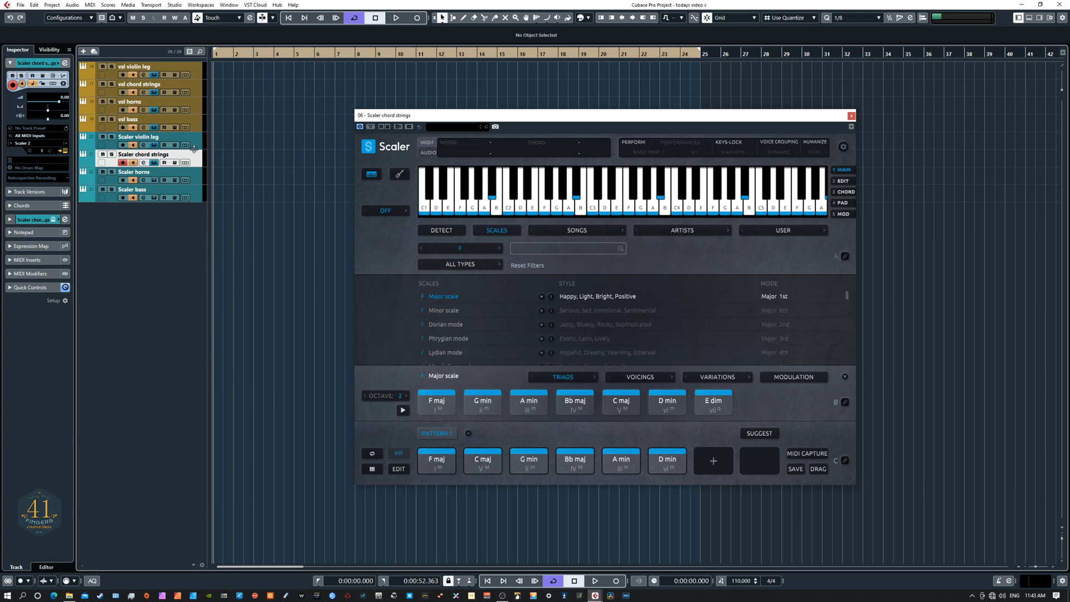
- Set the MIDI input of the vsl chord strings track to 06. Scaler chord strings - MIDI Output
left_click(198, 89)
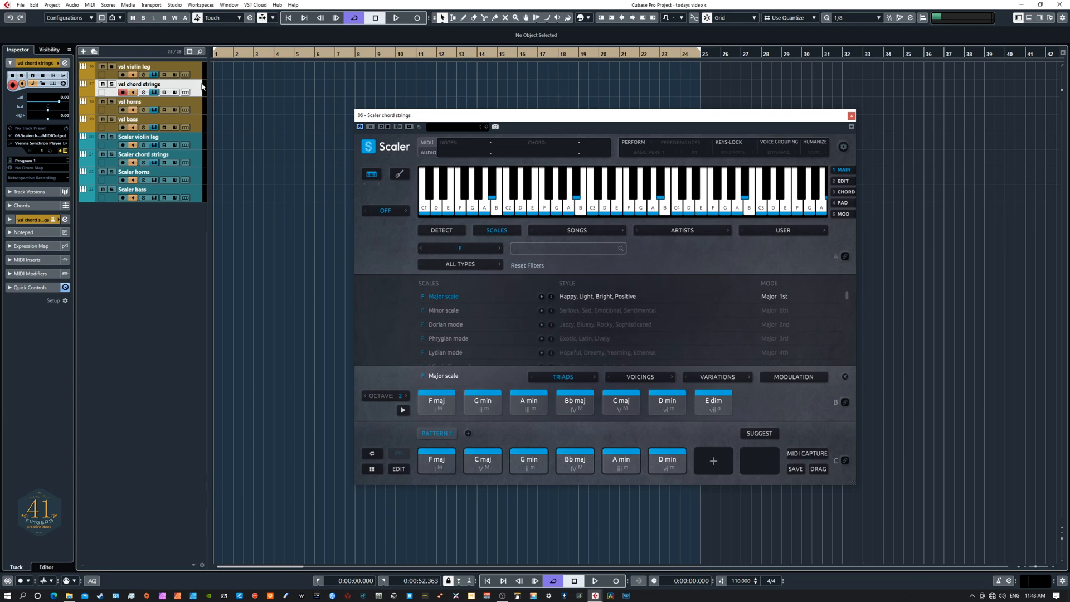
left_click(197, 162)
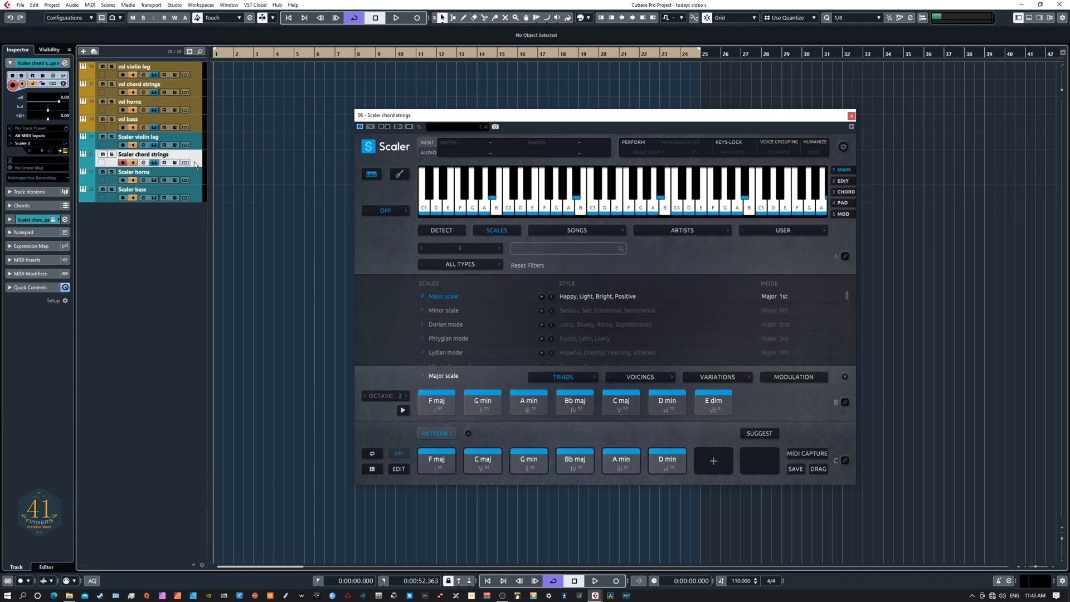
left_click(197, 89)
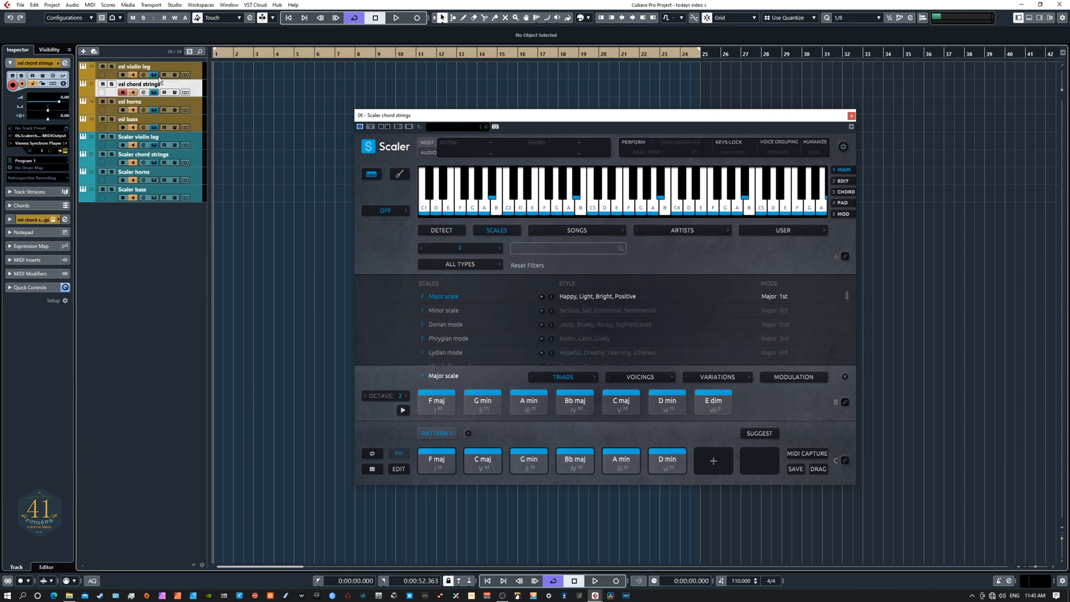
left_click(35, 135)
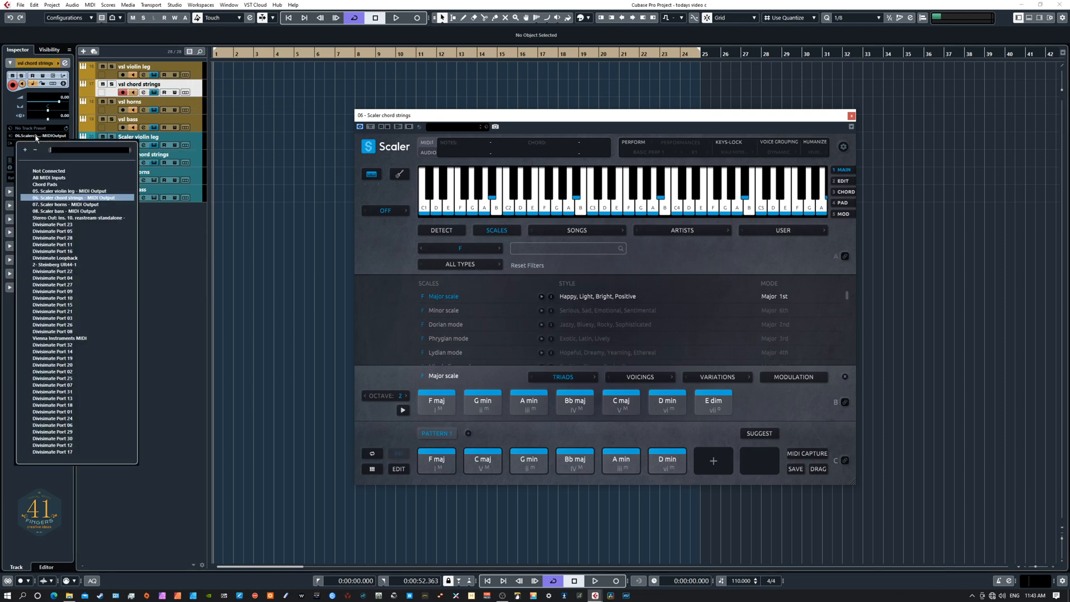
left_click(61, 198)
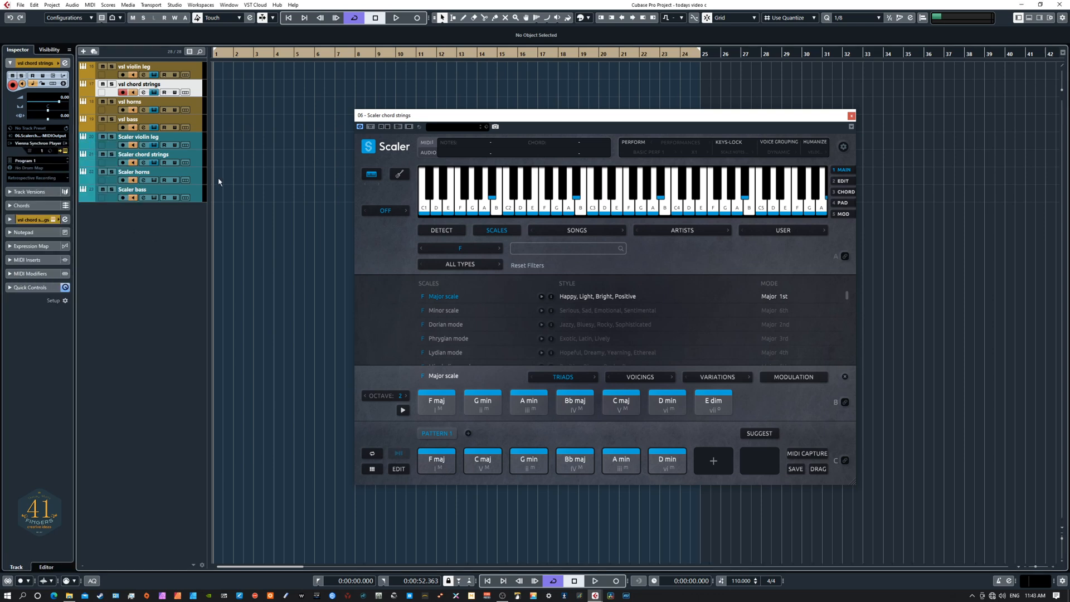
- Play the six Pattern 1 chords from F maj to D min through vsl chord strings and check Scaler's playback settings
left_click_drag(429, 117, 542, 100)
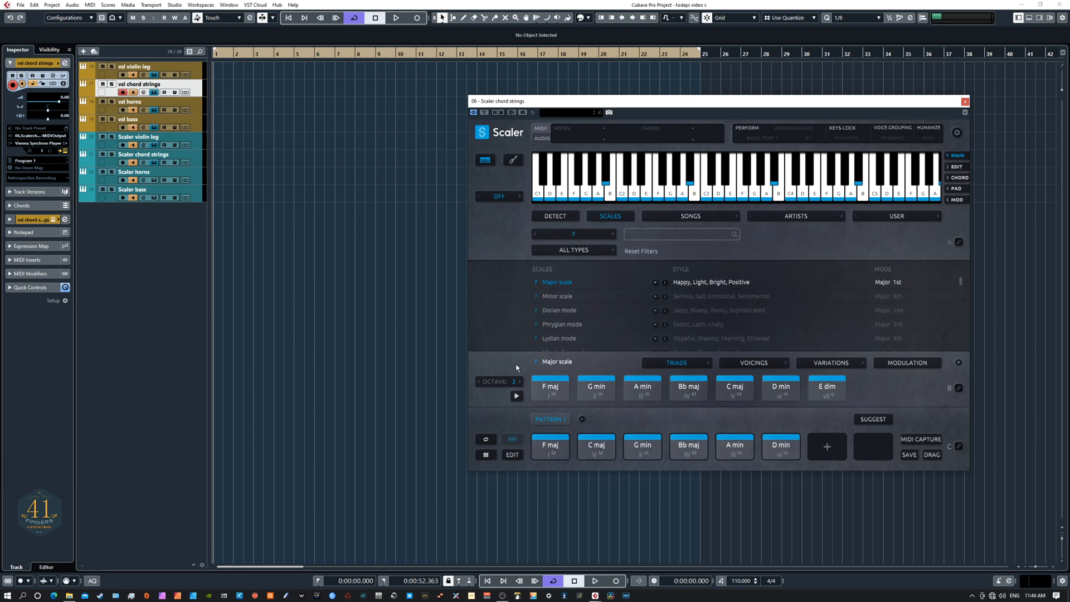
left_click(549, 450)
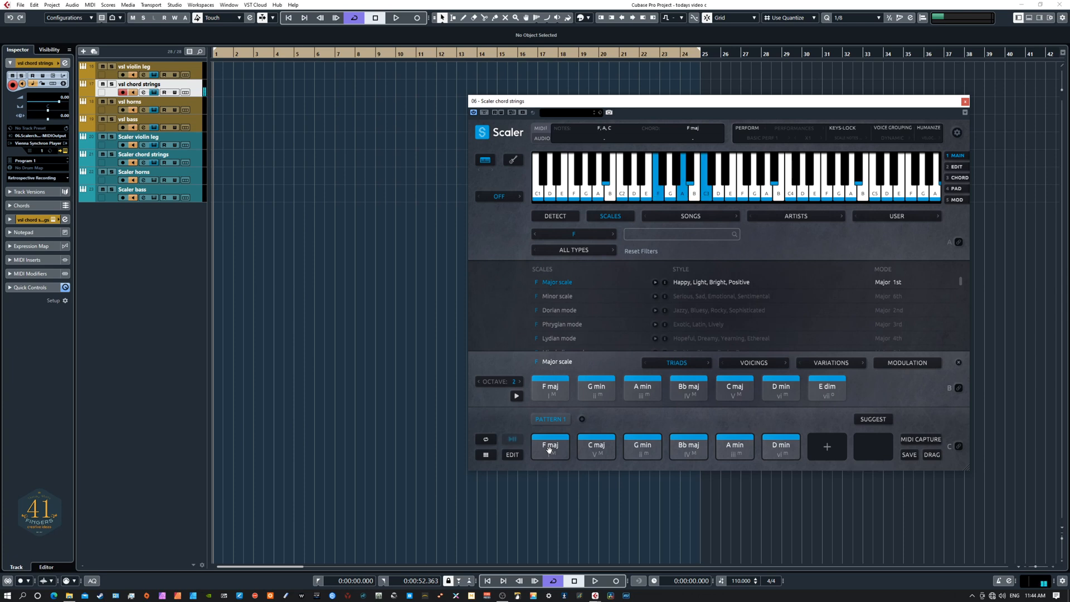
left_click(606, 445)
left_click(637, 444)
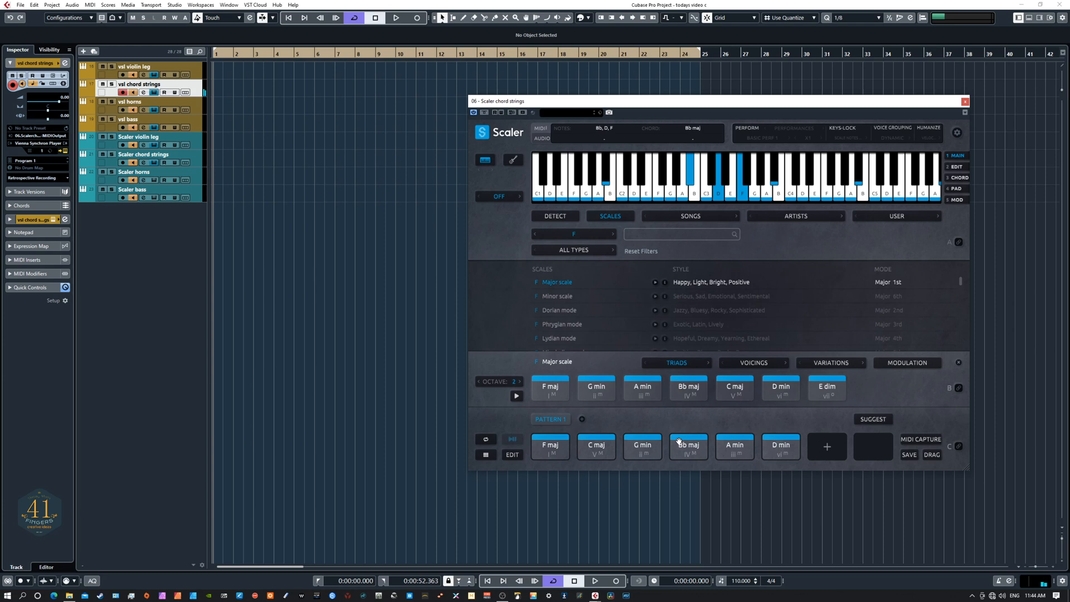
left_click(729, 443)
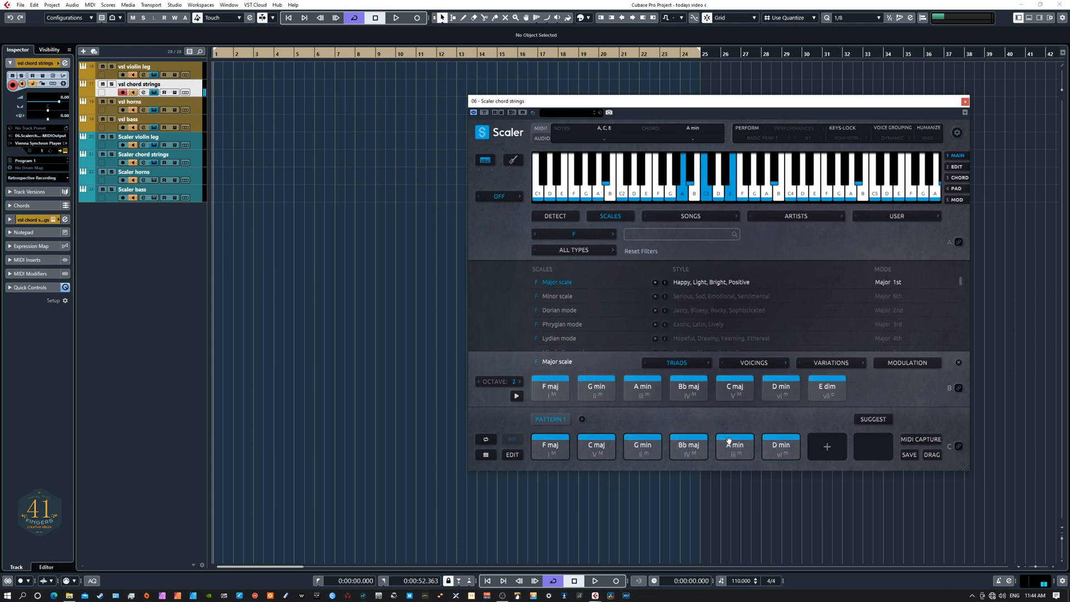
left_click(779, 446)
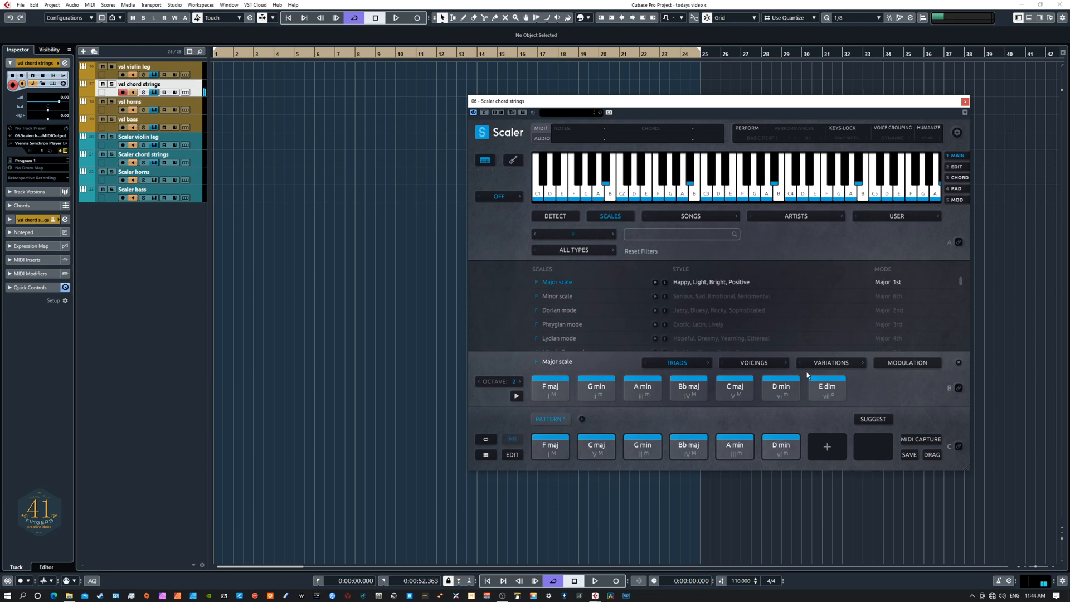
left_click(957, 132)
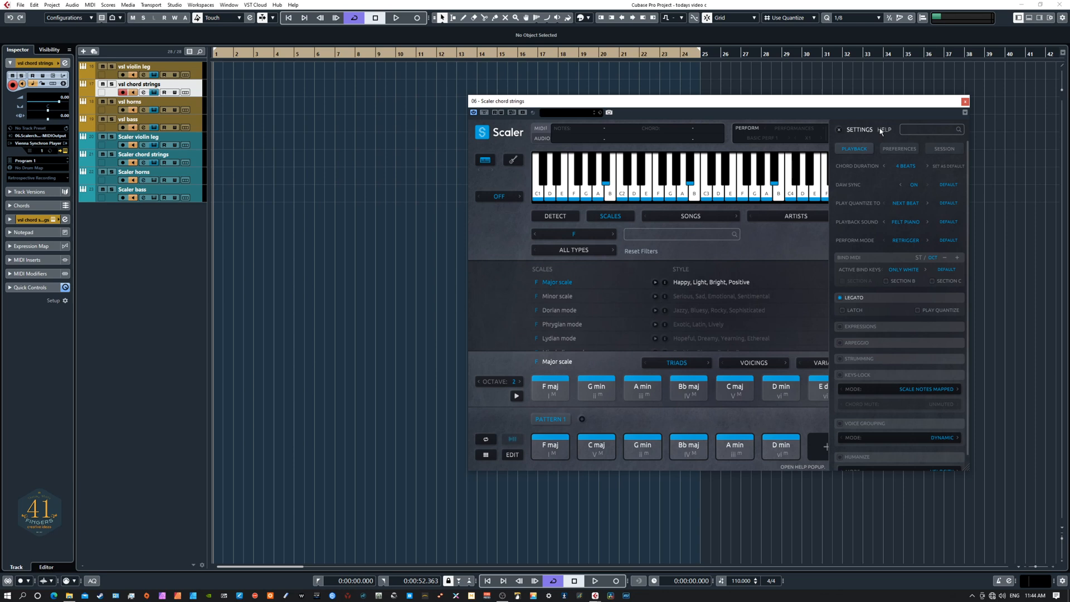
left_click(839, 129)
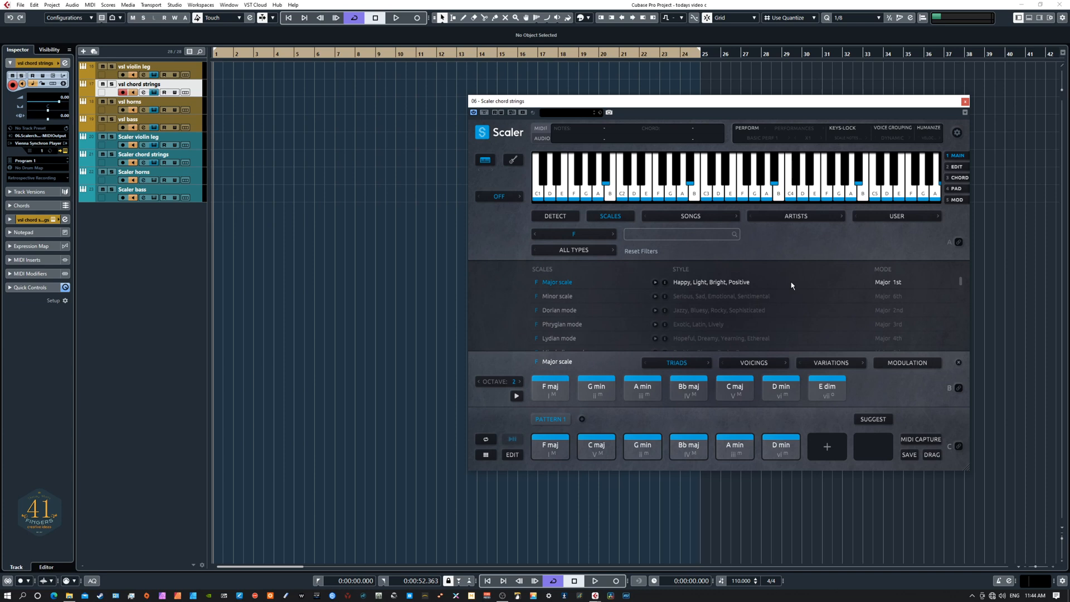
- Open the Scaler violin leg instance and check which MIDI input feeds the vsl violin leg track
left_click(196, 143)
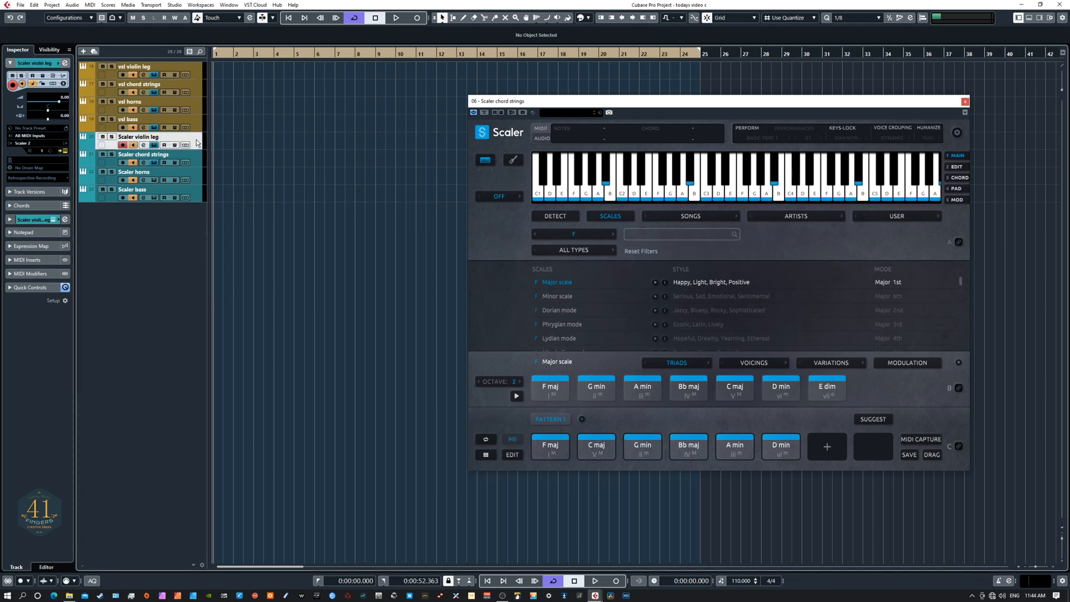
left_click(154, 145)
left_click_drag(540, 198, 681, 152)
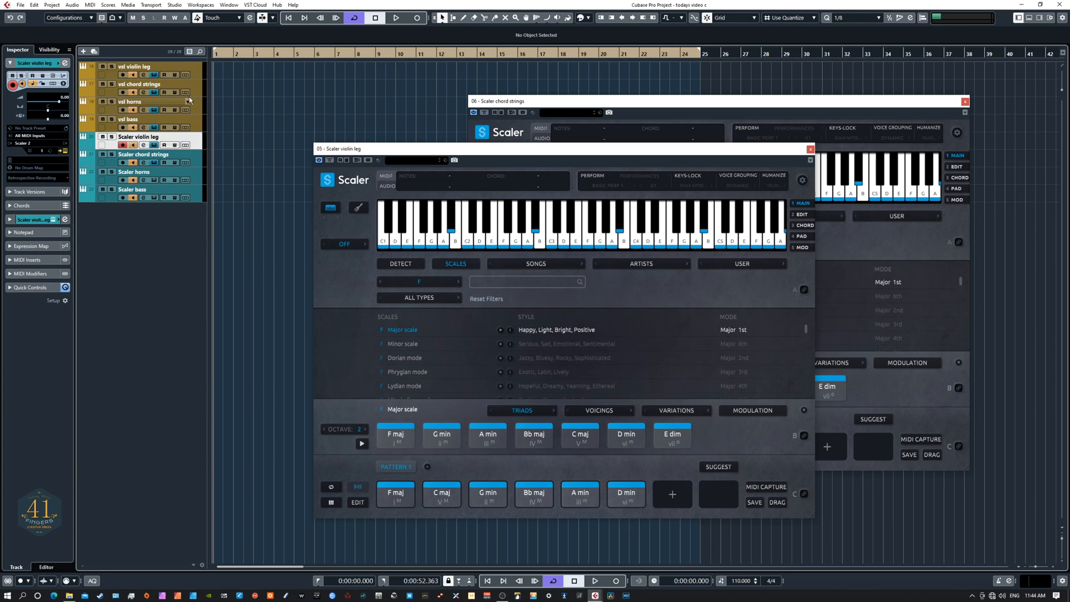
left_click(198, 71)
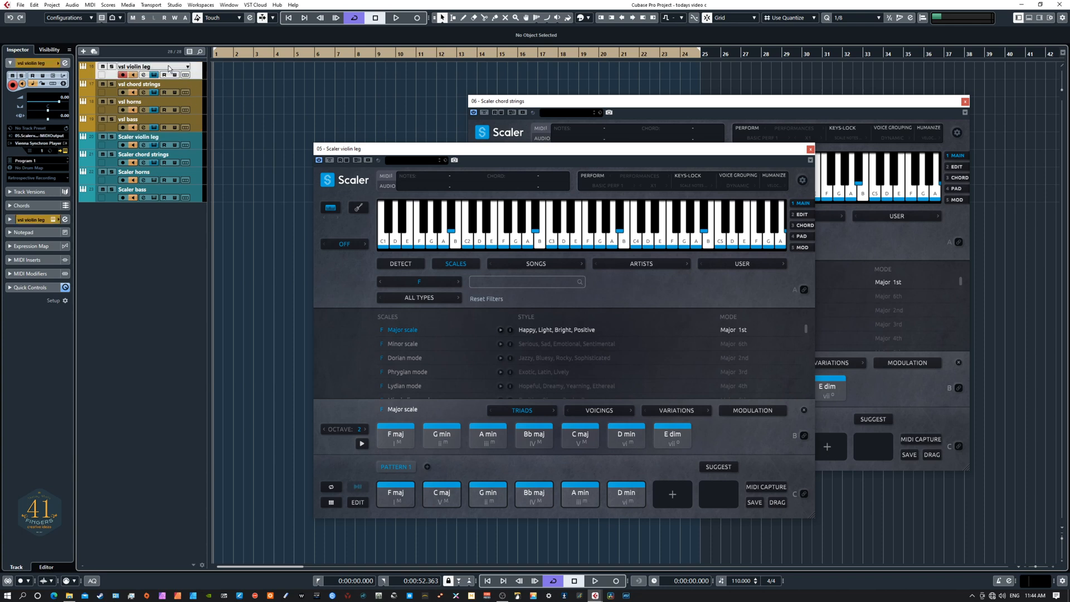
left_click(35, 136)
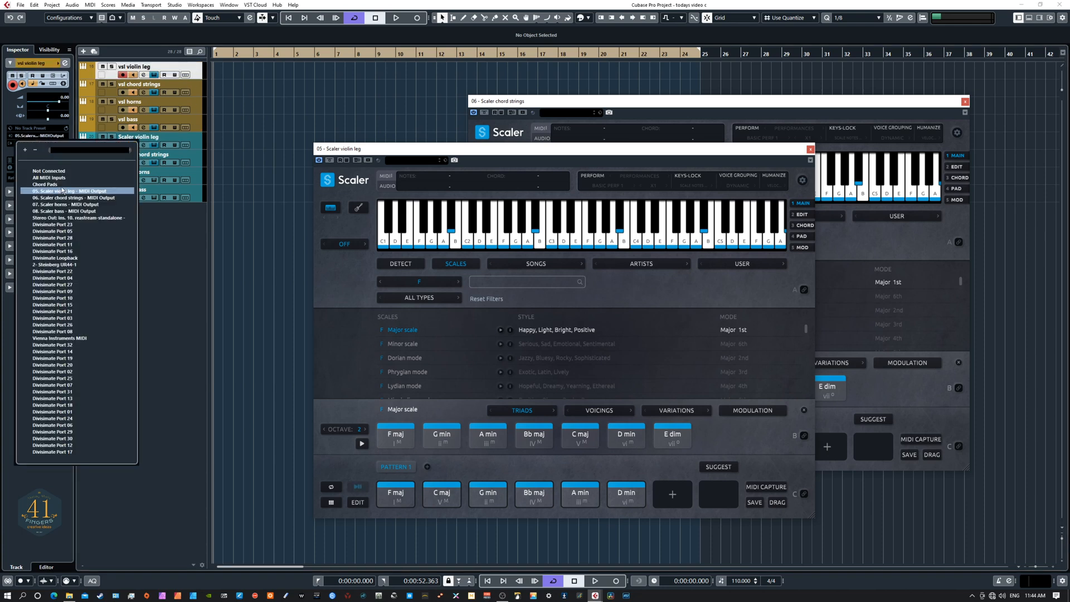
left_click(161, 240)
left_click_drag(391, 149, 512, 129)
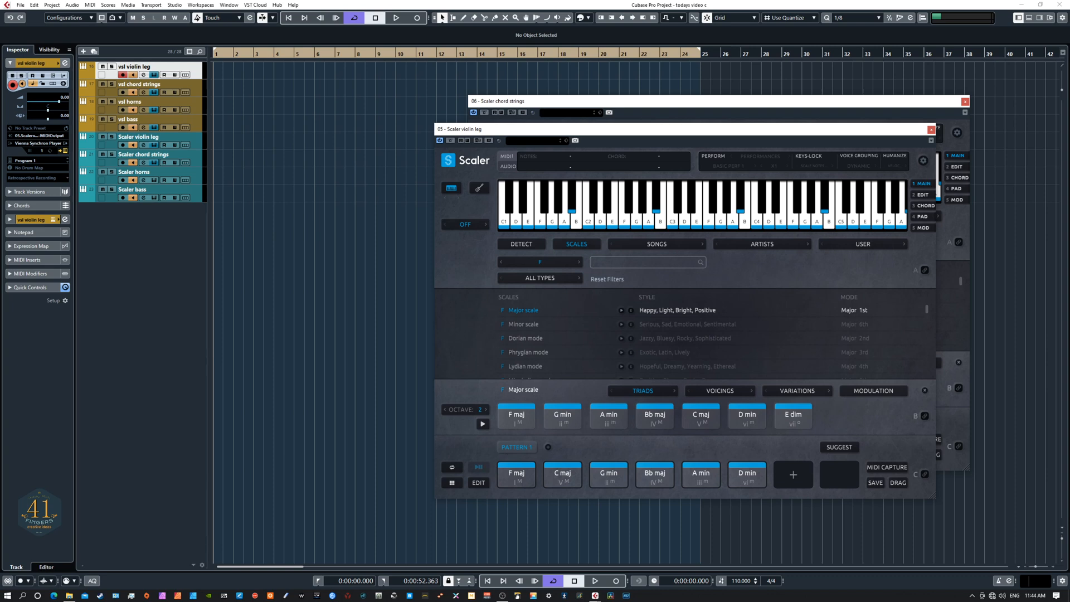
- Open the Scaler horns instance and set the MIDI input of vsl horns to 07. Scaler horns - MIDI Output
left_click(199, 177)
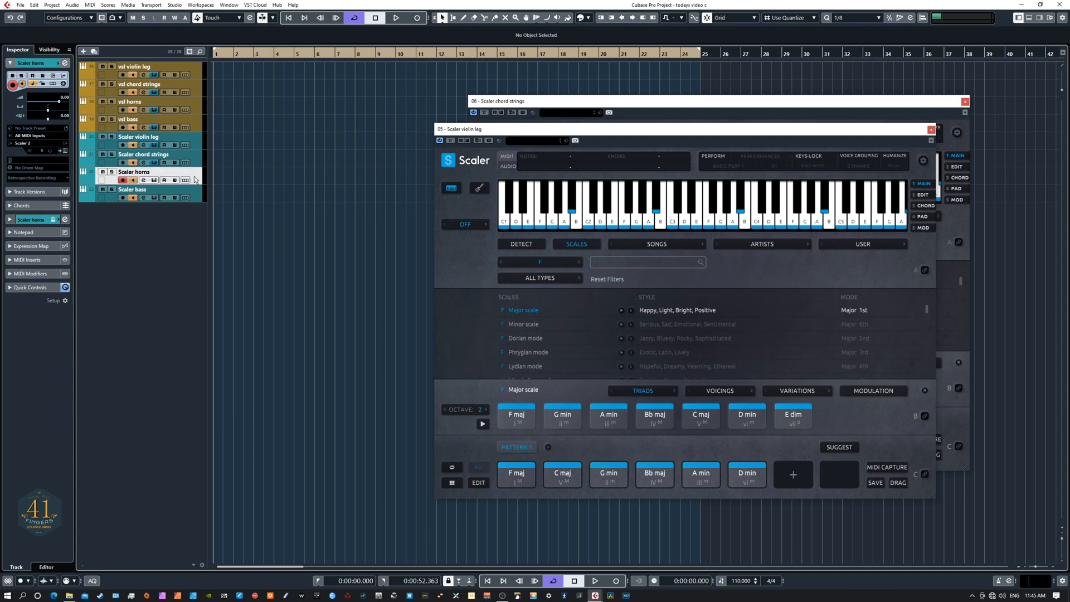
left_click(154, 180)
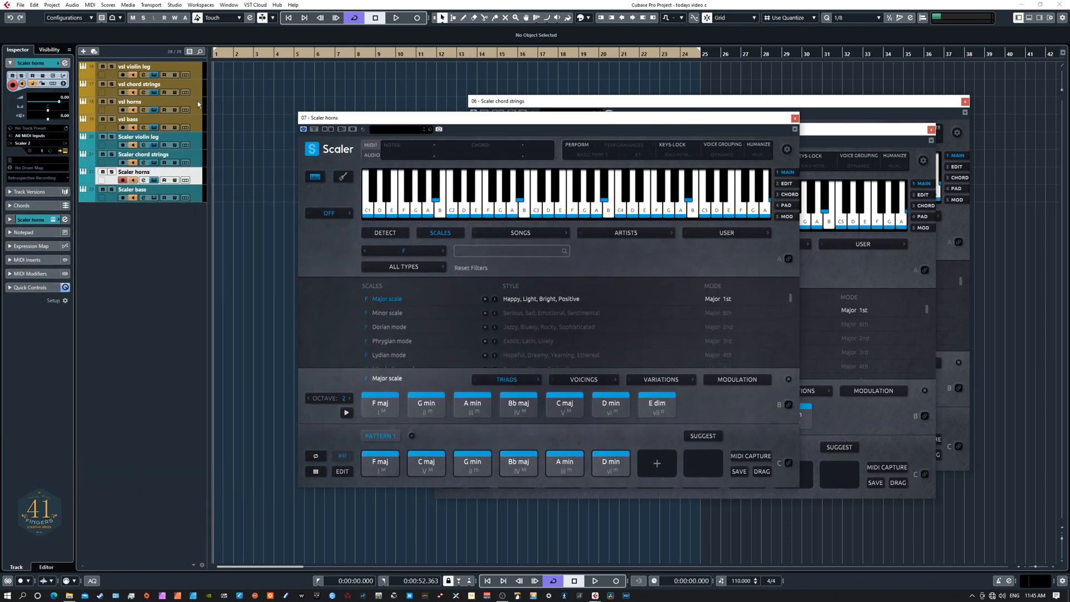
left_click(198, 106)
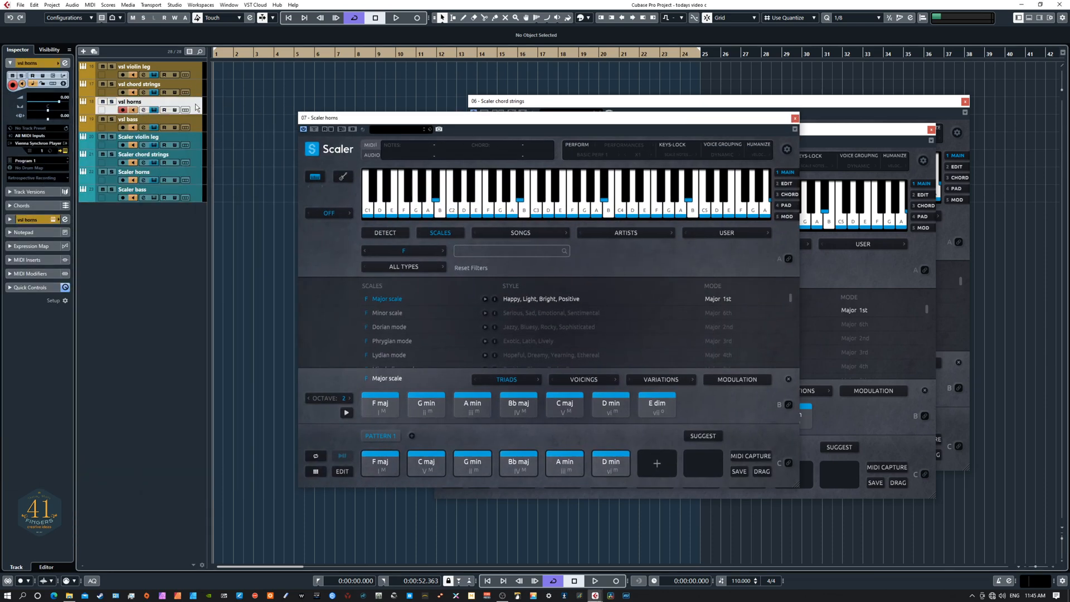
left_click(34, 136)
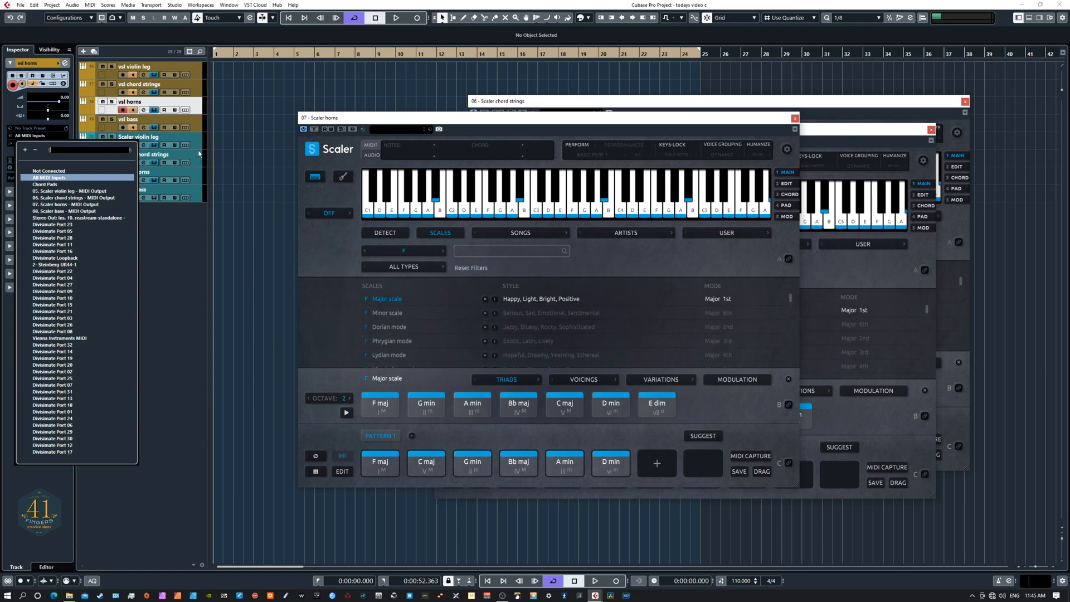
left_click(70, 204)
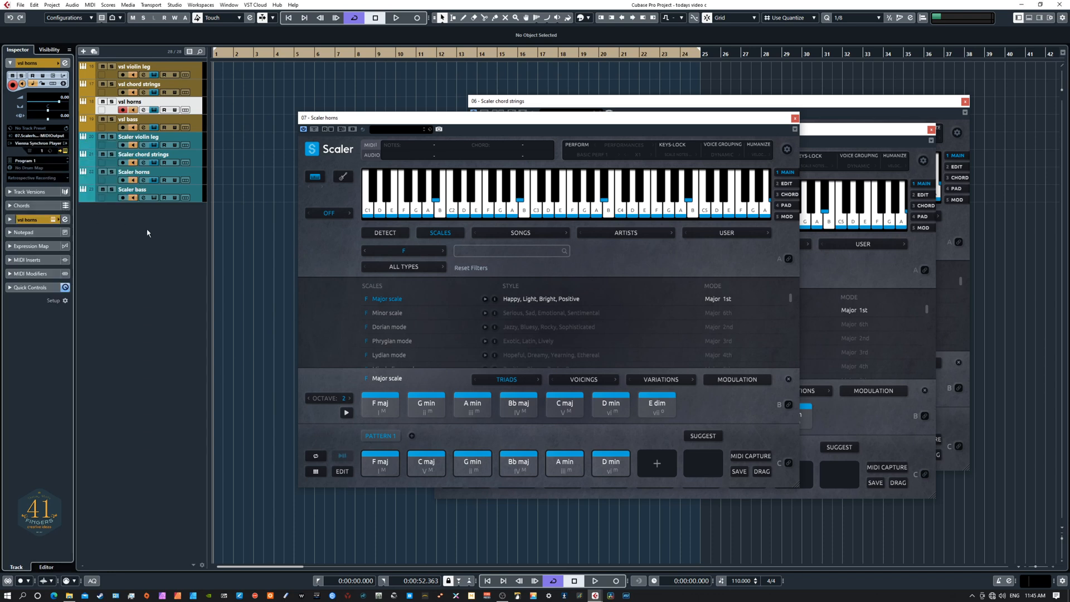
- Set the MIDI input of the vsl bass track to 08. Scaler bass - MIDI Output
left_click(200, 128)
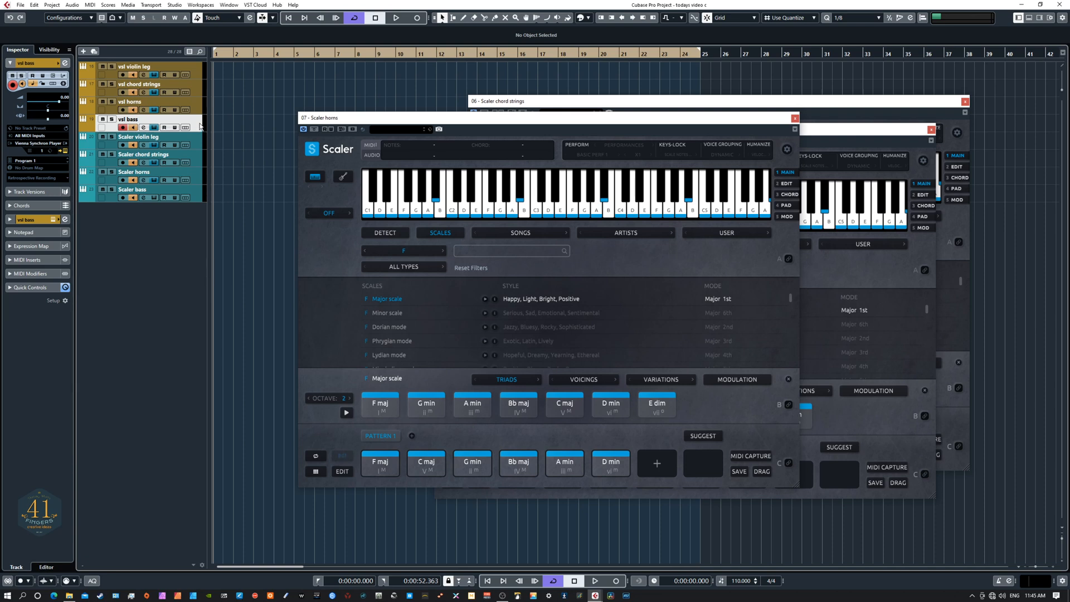
left_click(195, 196)
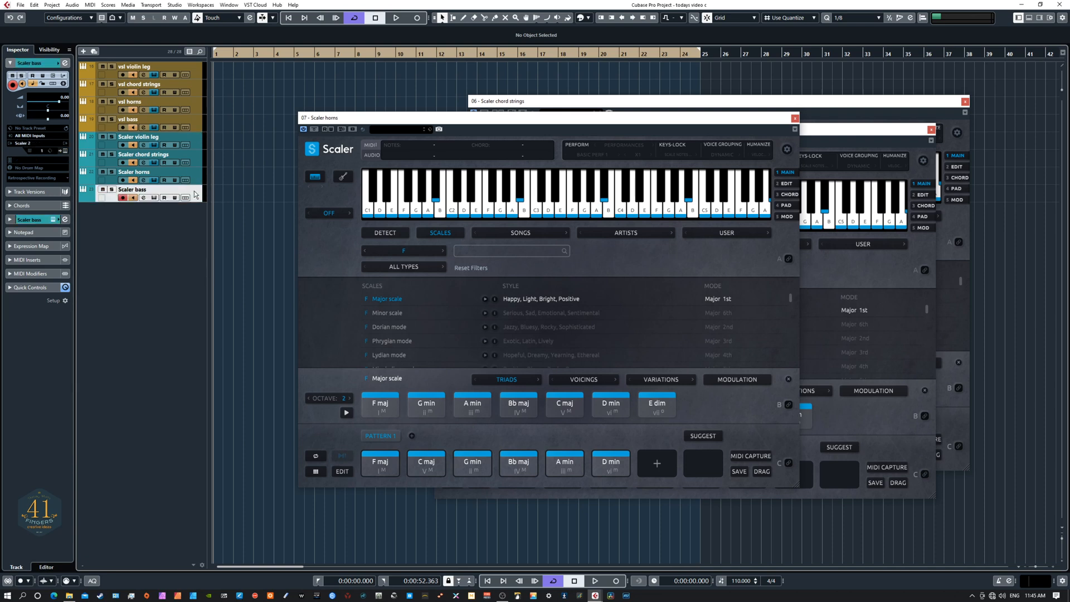
left_click(197, 127)
left_click(40, 136)
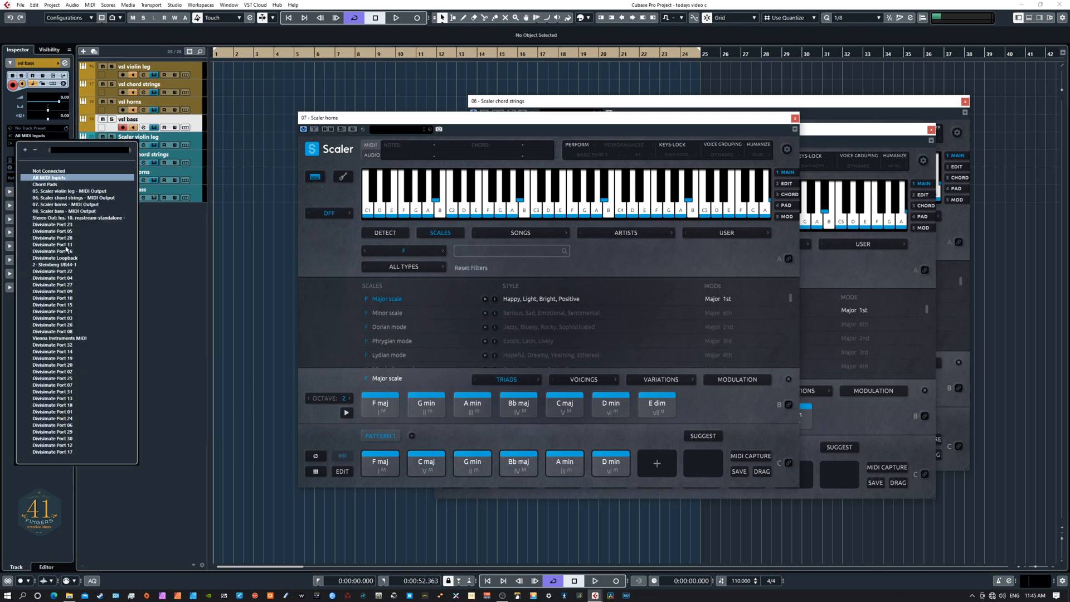
left_click(58, 211)
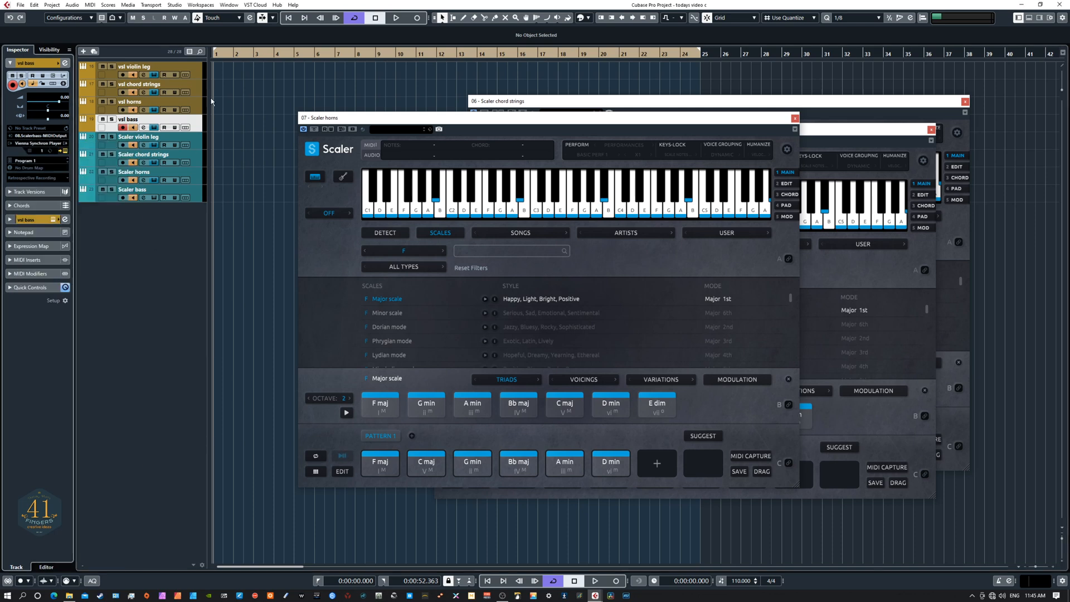
- Review the routing of the four vsl tracks and their matching Scaler tracks, from vsl violin leg to Scaler bass
left_click(201, 72)
left_click(197, 119)
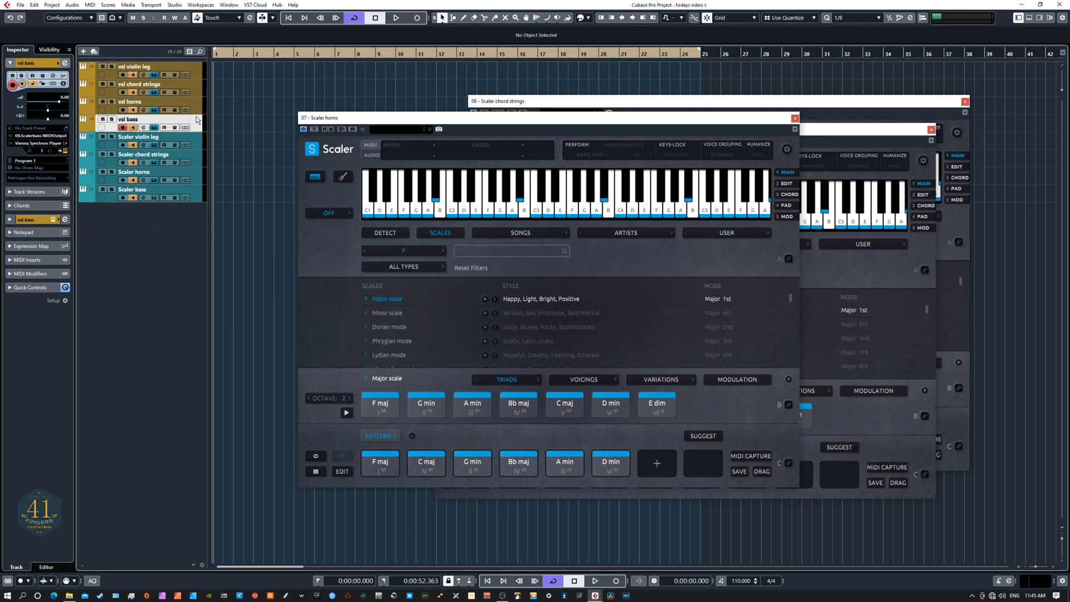
left_click(195, 144)
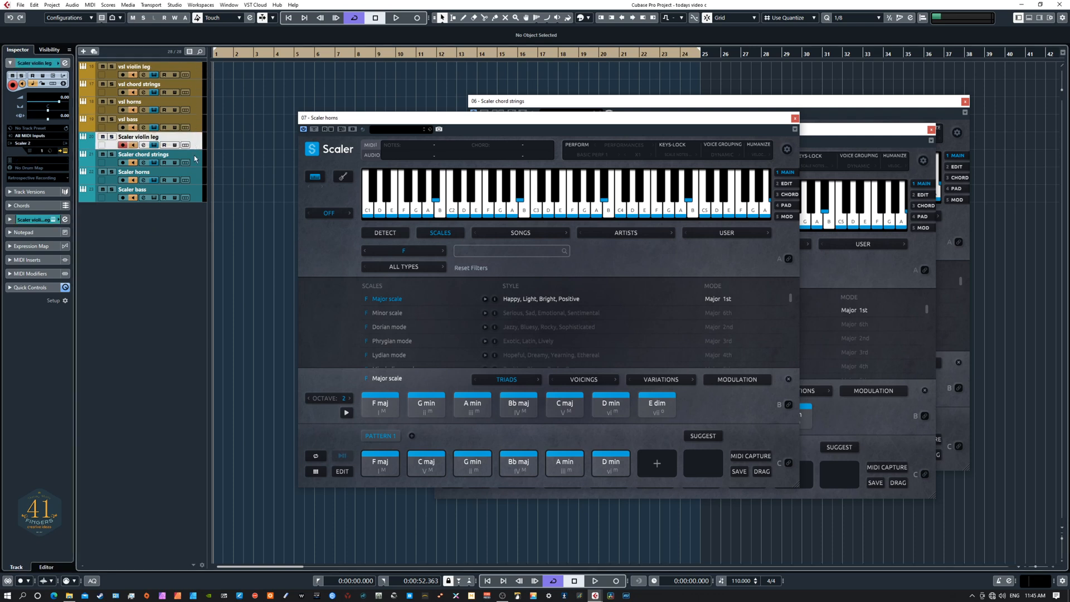
left_click(195, 189)
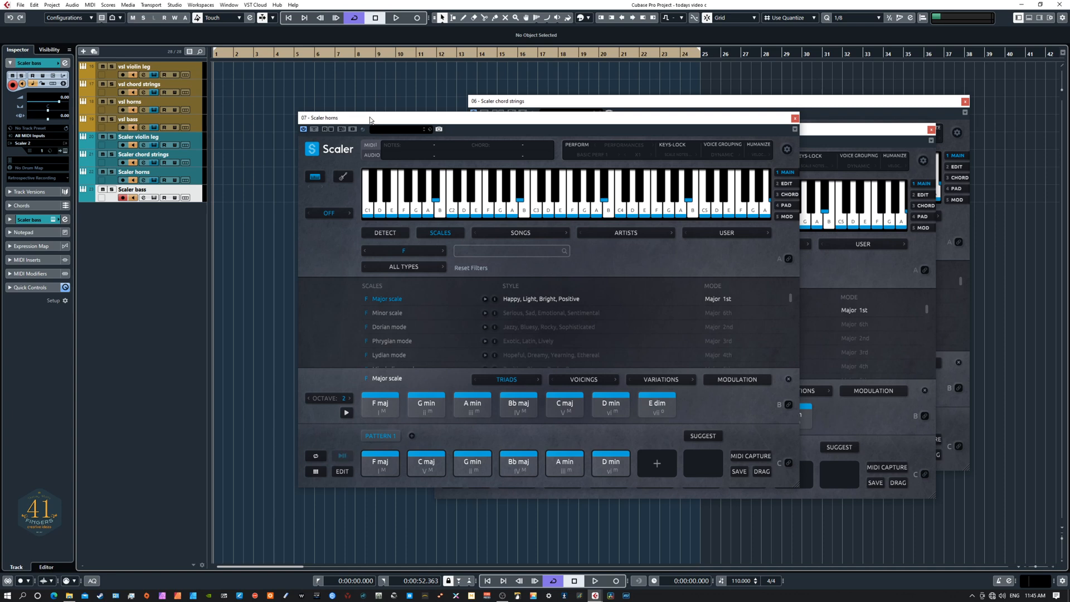
left_click_drag(370, 120, 376, 149)
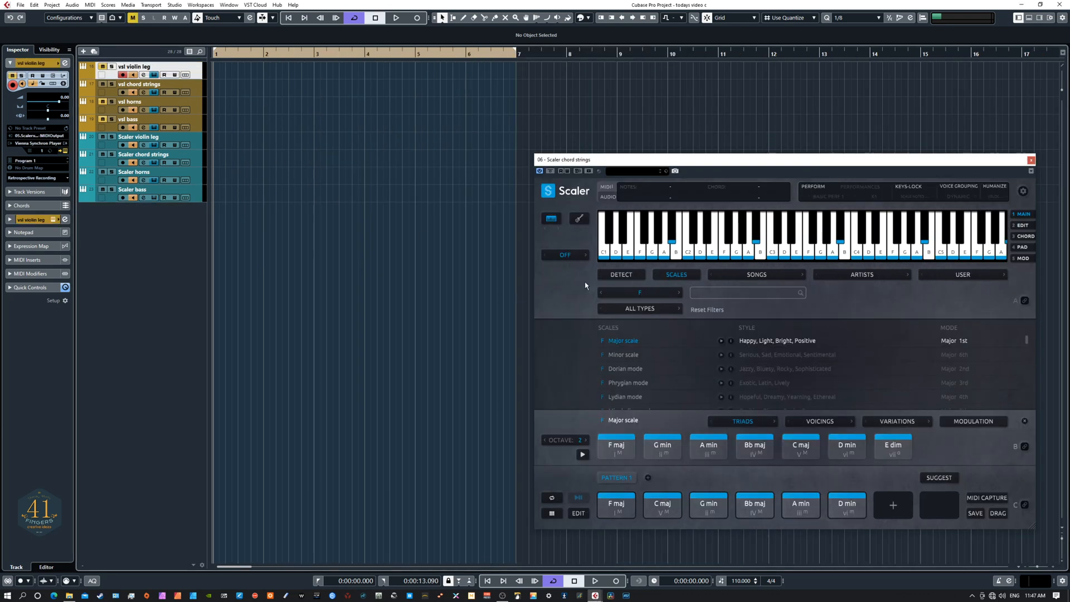
- Play Pattern 1 of the Scaler chord strings instance through vsl chord strings, stop, and return the cursor to the project start
mouse_move(632, 164)
left_mouse_down()
mouse_move(627, 188)
mouse_move(636, 159)
left_mouse_up()
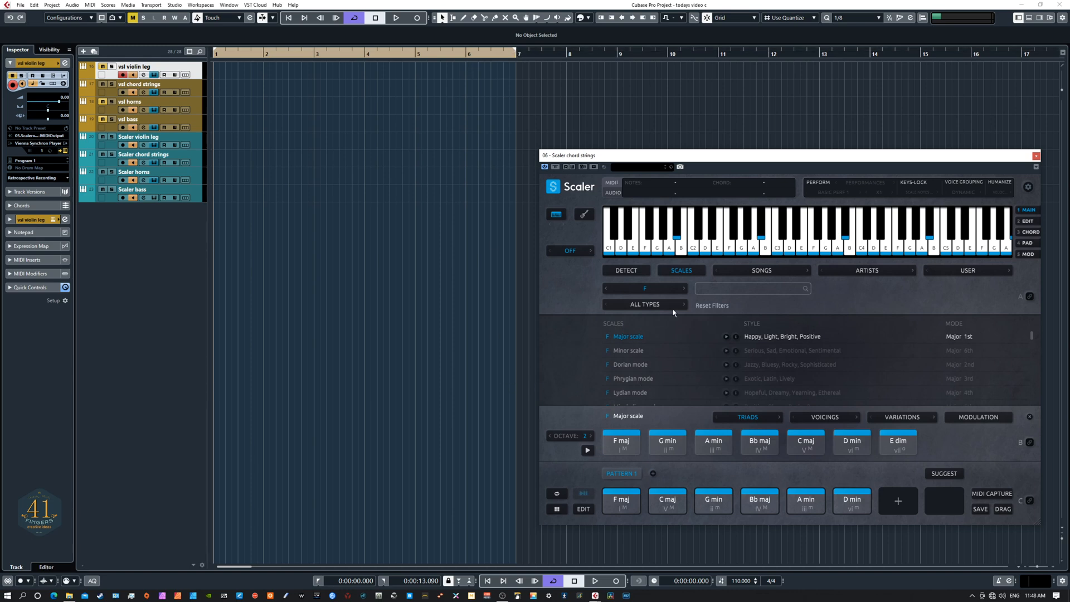
left_click_drag(631, 158, 634, 155)
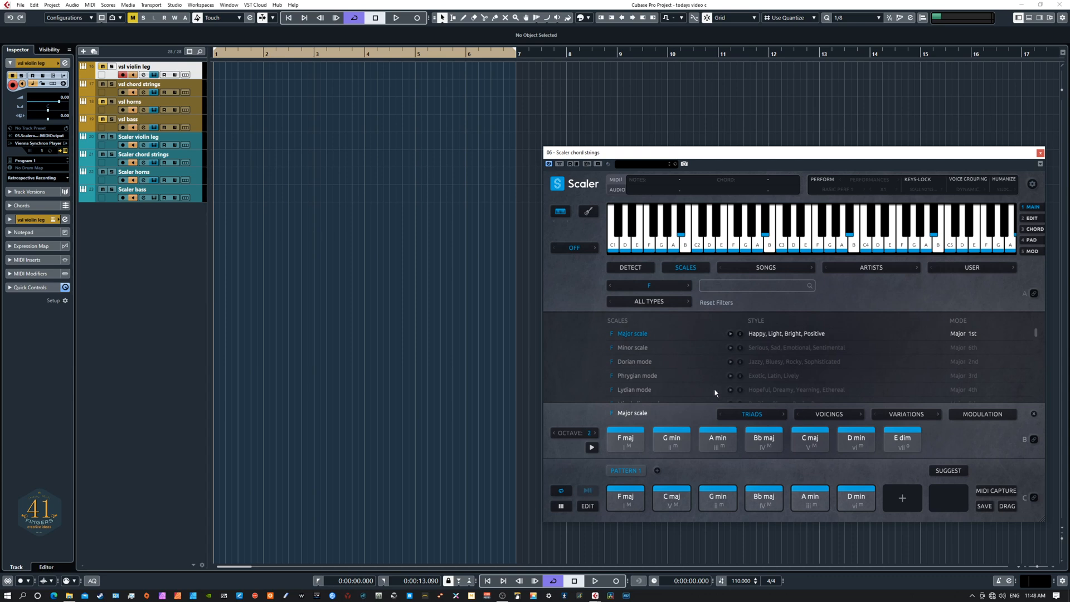
key("space")
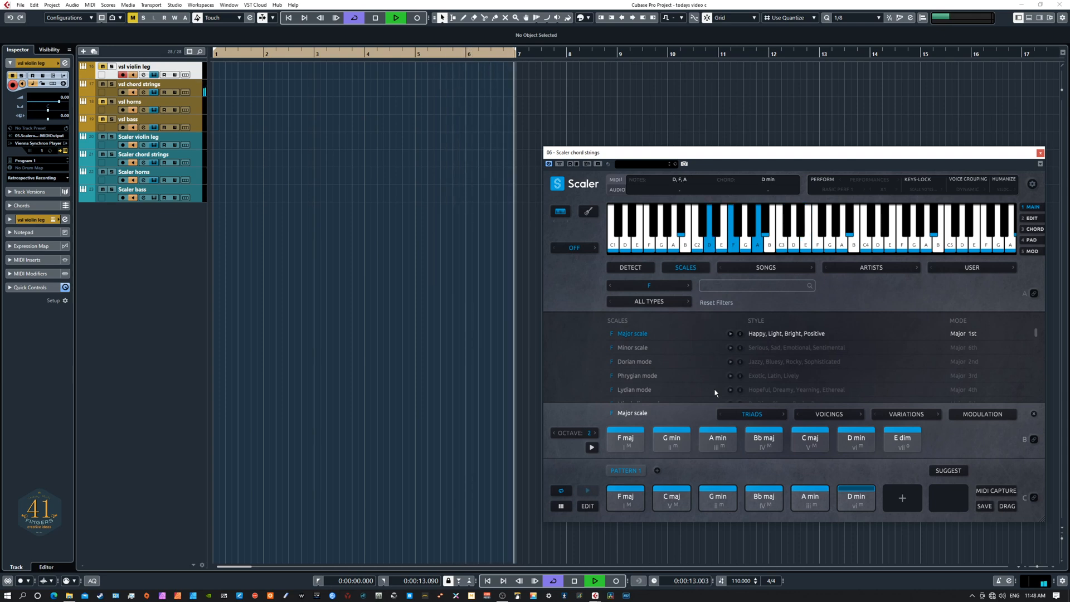
key("space")
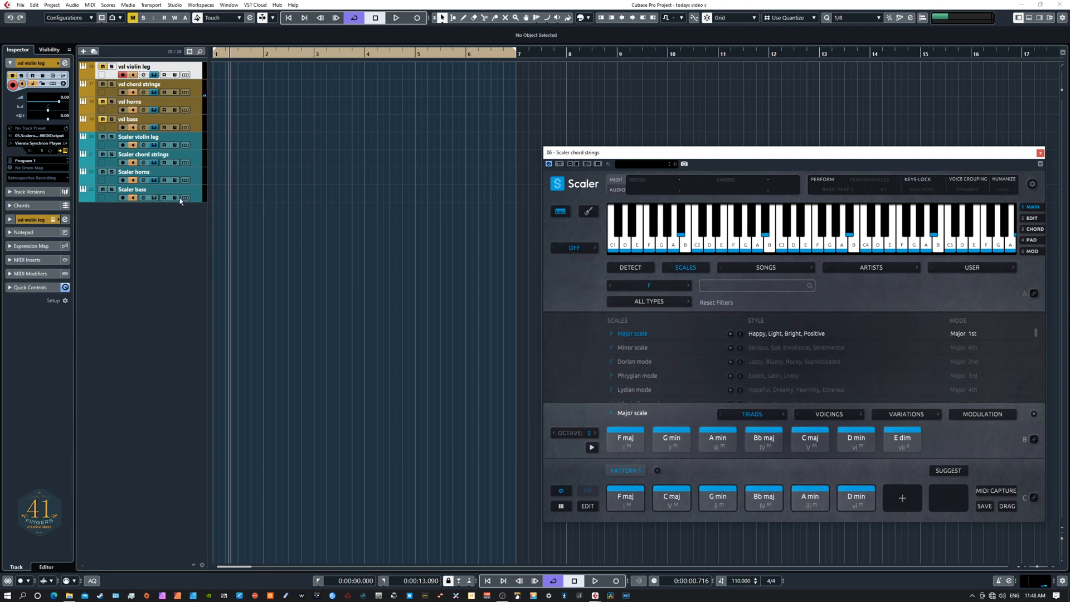
key("KP_Decimal")
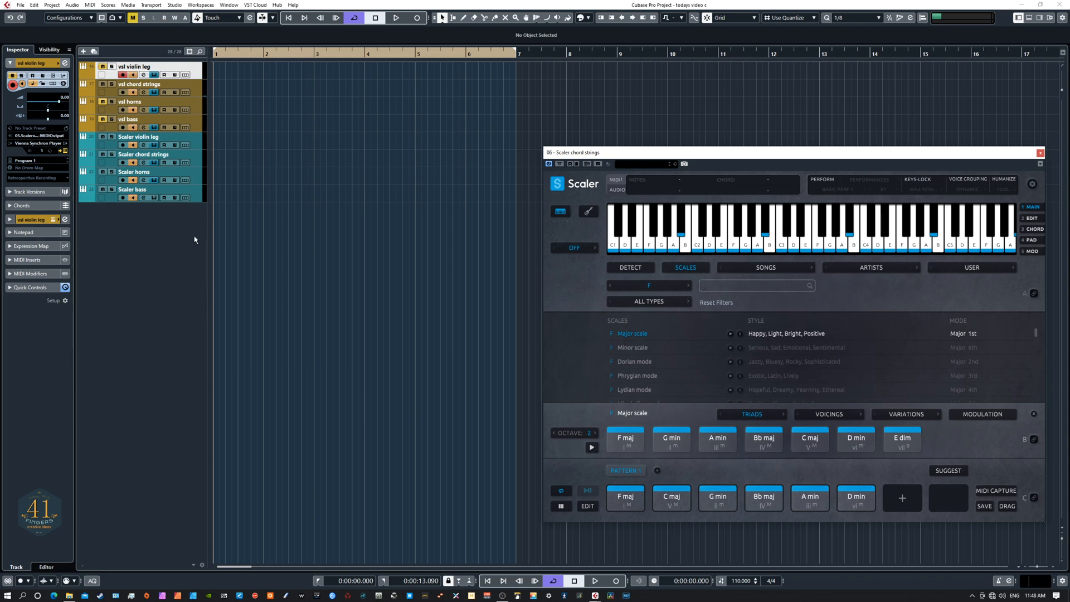
- Open the Scaler bass instance, enable Perform mode, and choose the Bass expression type with Basic 1
left_click(194, 126)
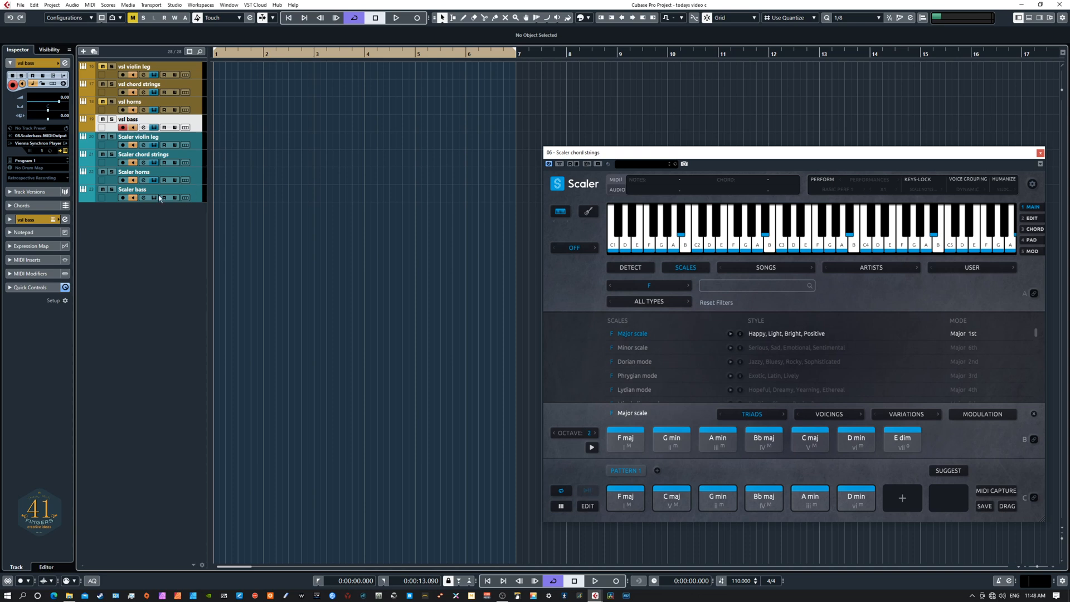
left_click_drag(610, 155, 0, 143)
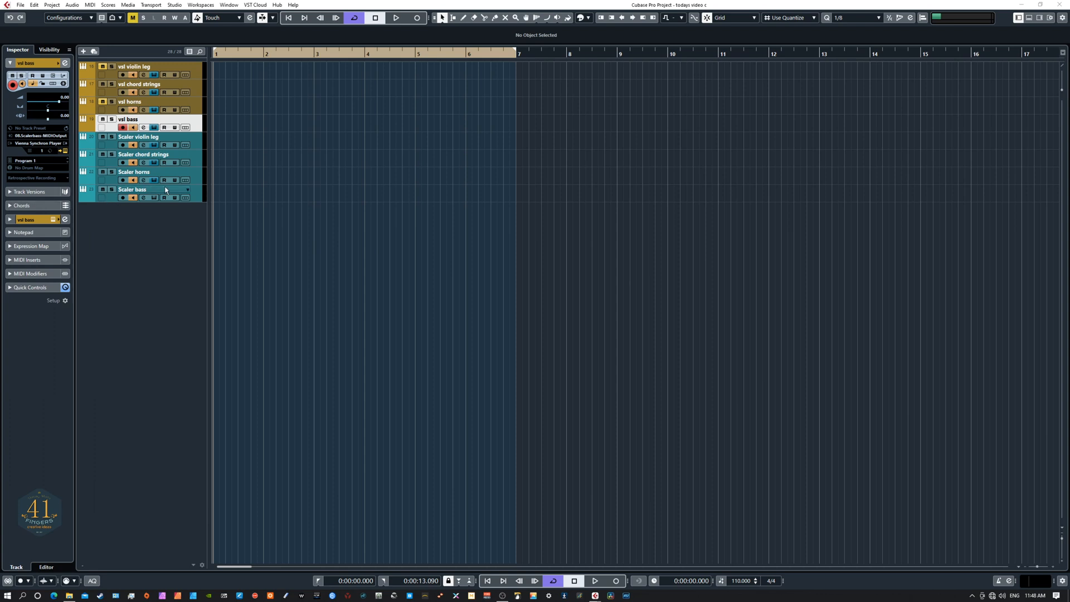
left_click(199, 194)
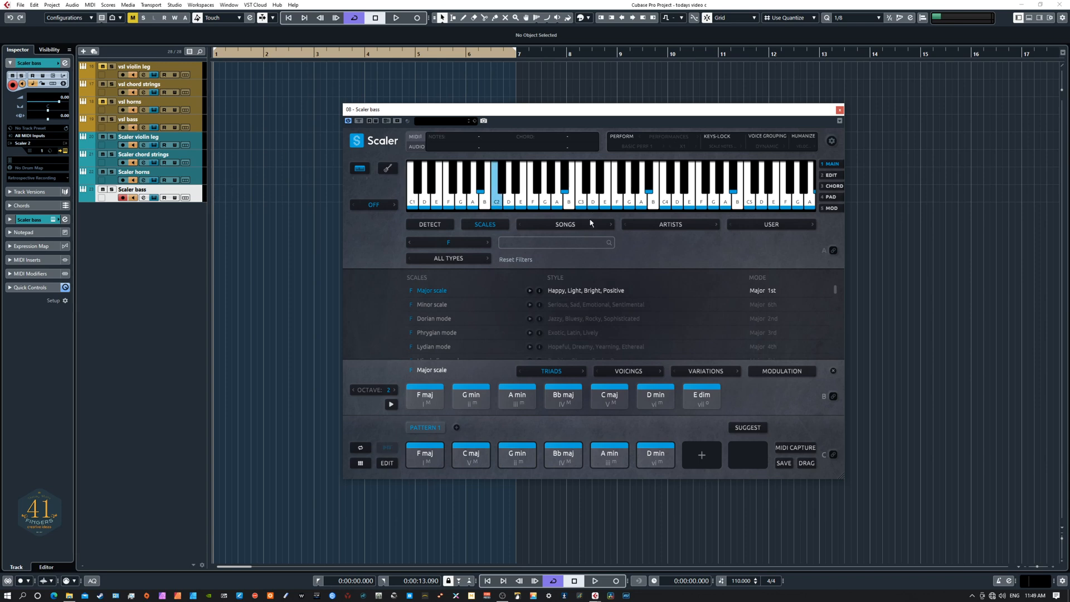
left_click(622, 138)
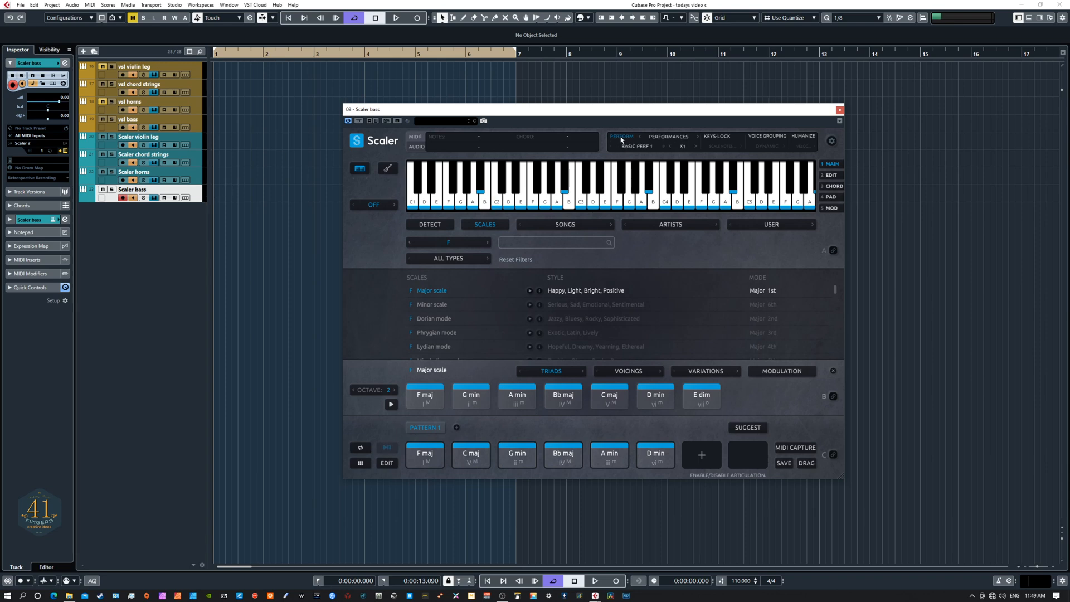
left_click(669, 136)
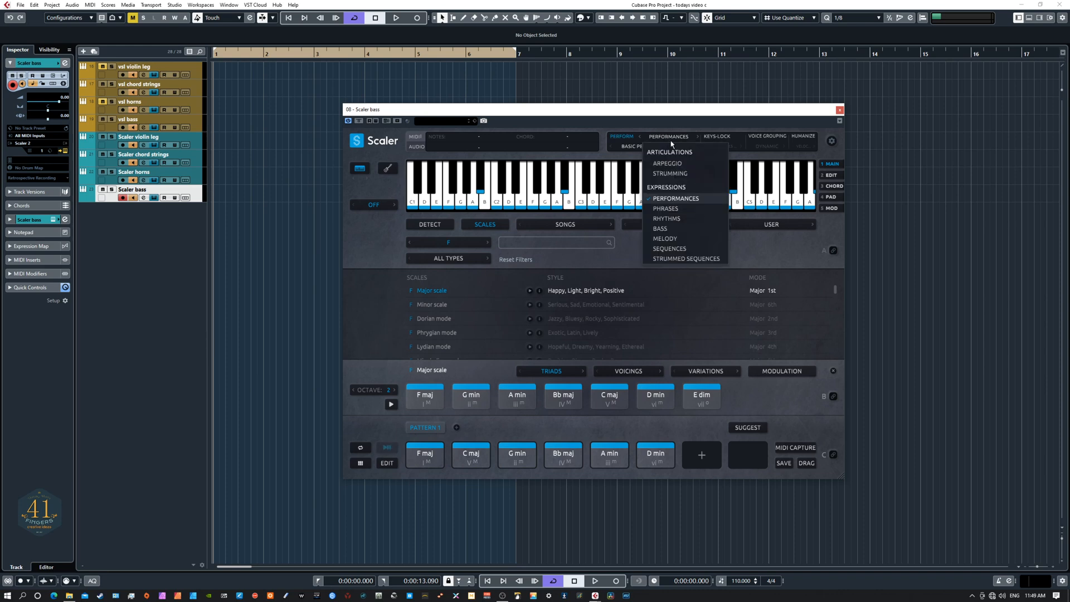
left_click(672, 231)
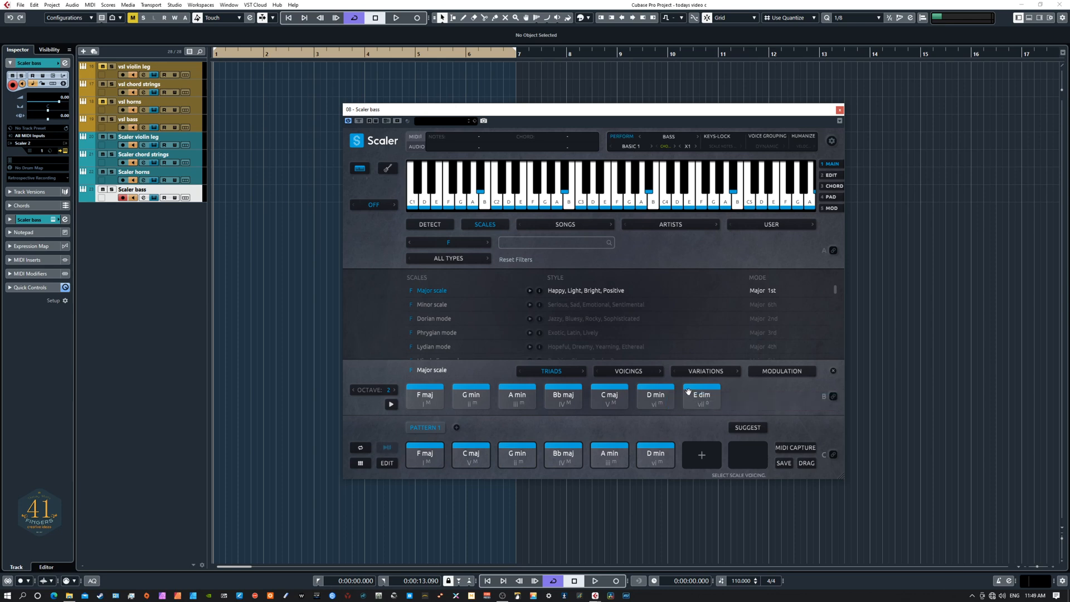
- Play the bass expression with the chords, solo the vsl bass track, and play it alone from the project start
key("space")
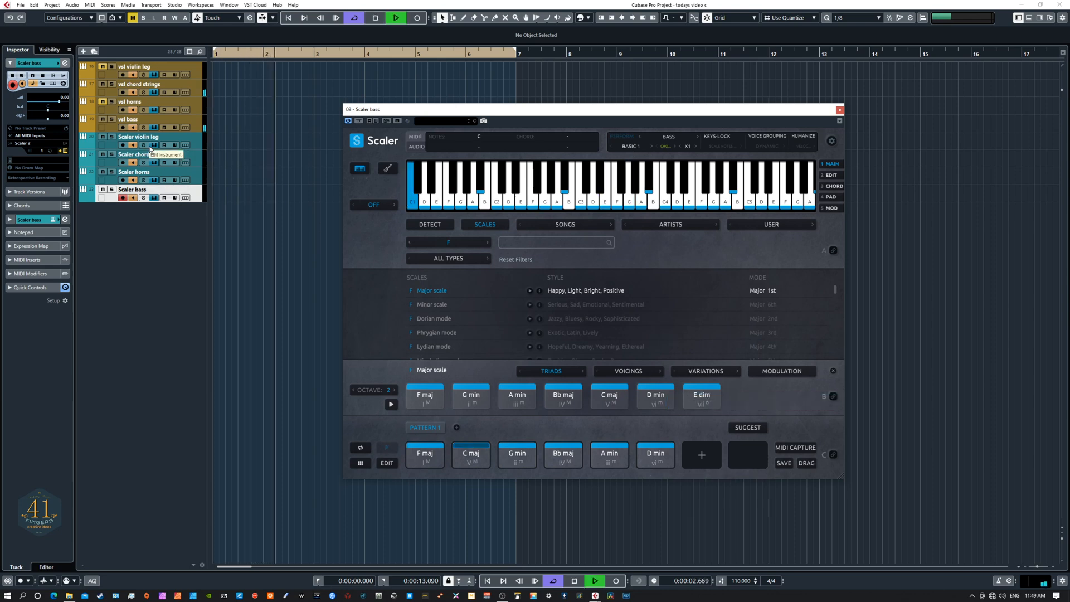
key("space")
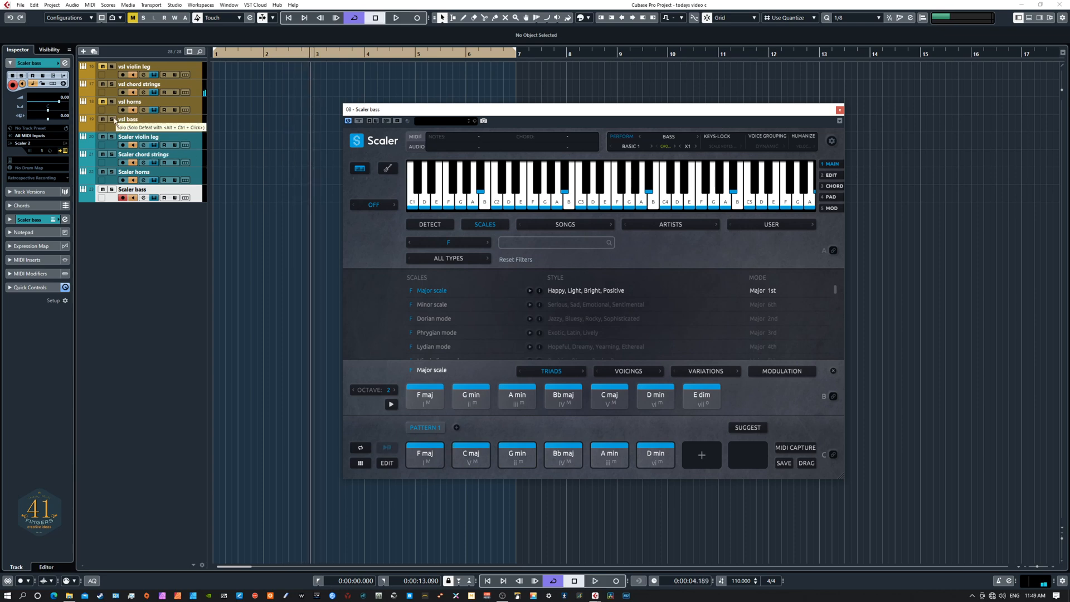
left_click(112, 119)
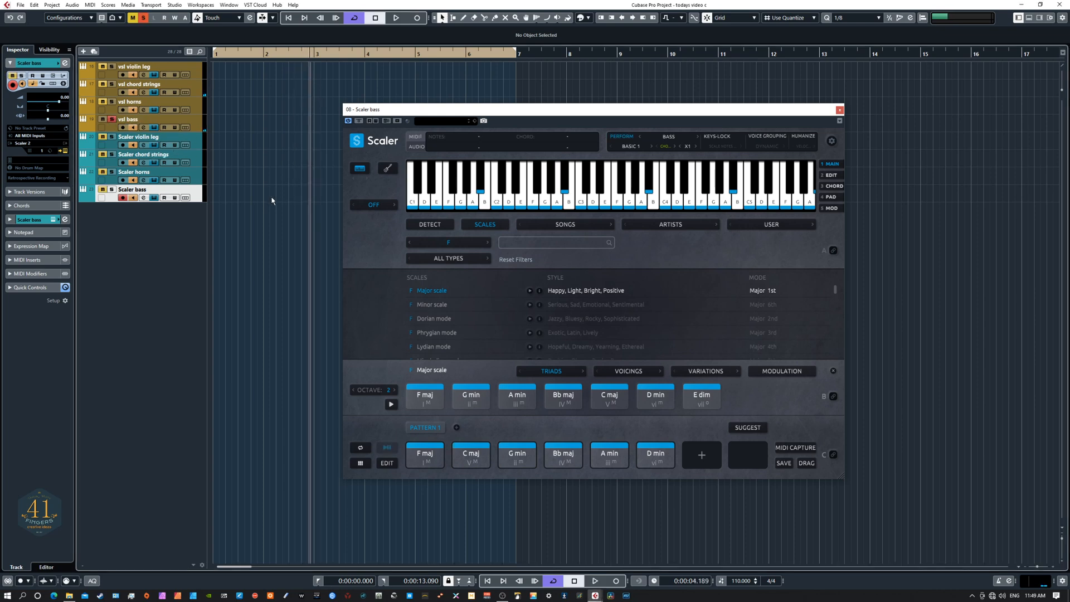
key("Home")
key("space")
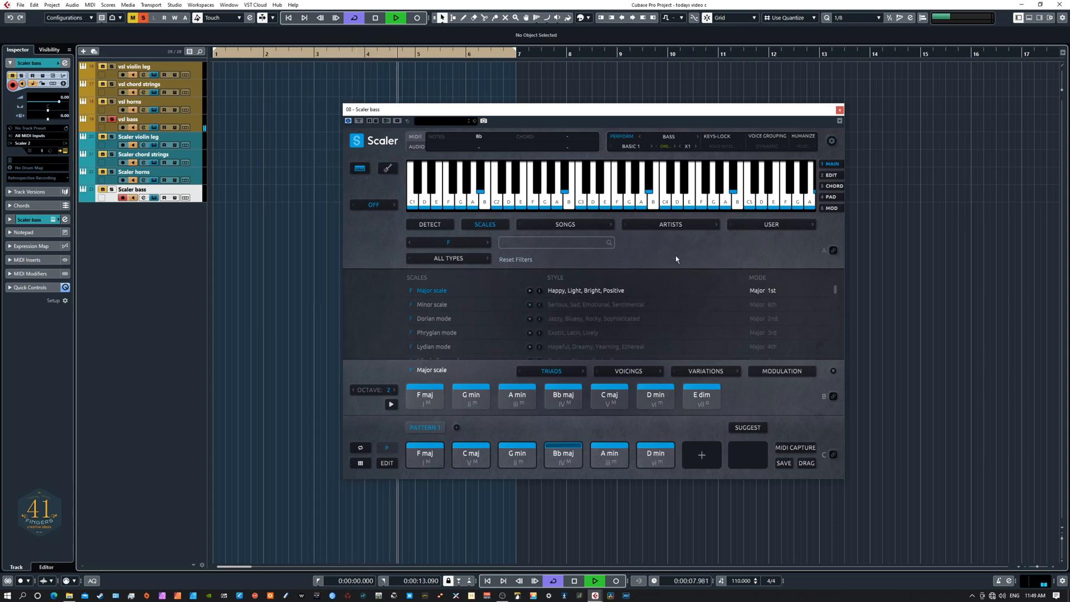
key("space")
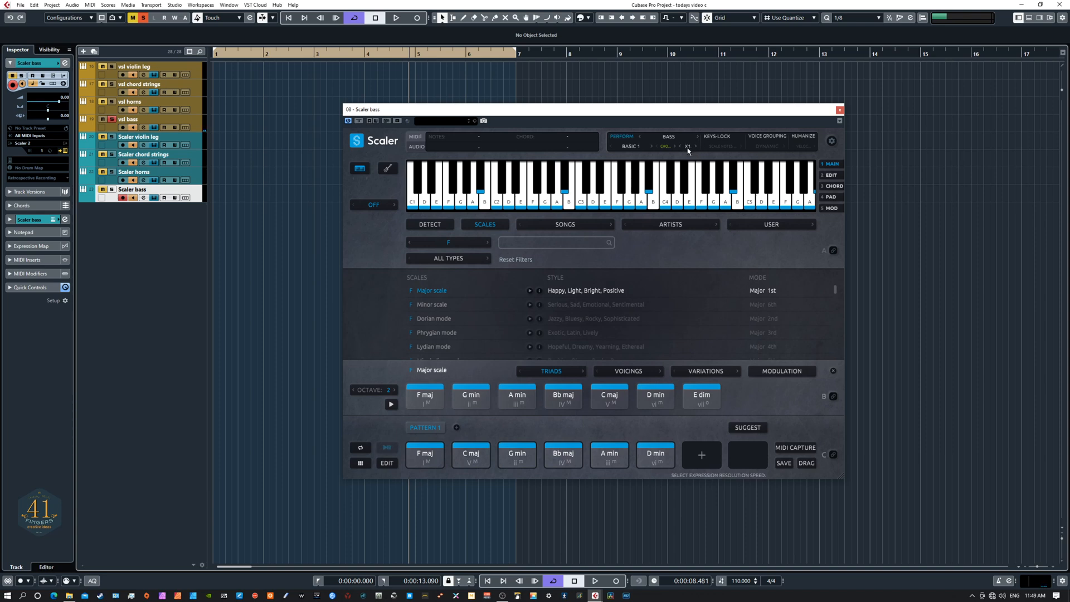
- Set the Scaler bass expression speed to X0.5 and play the soloed bass line
left_click(681, 148)
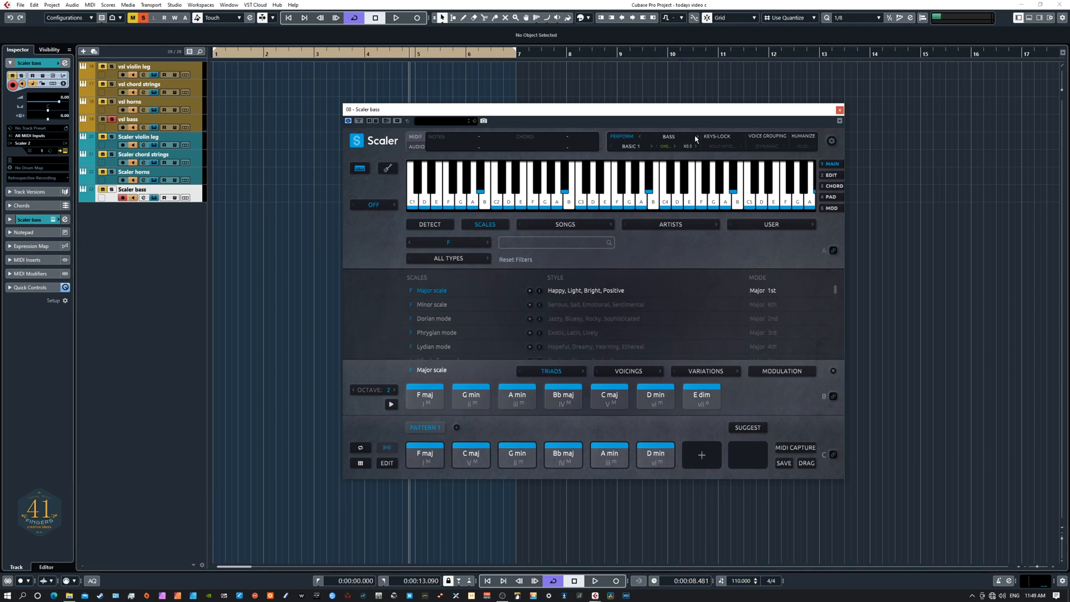
key("space")
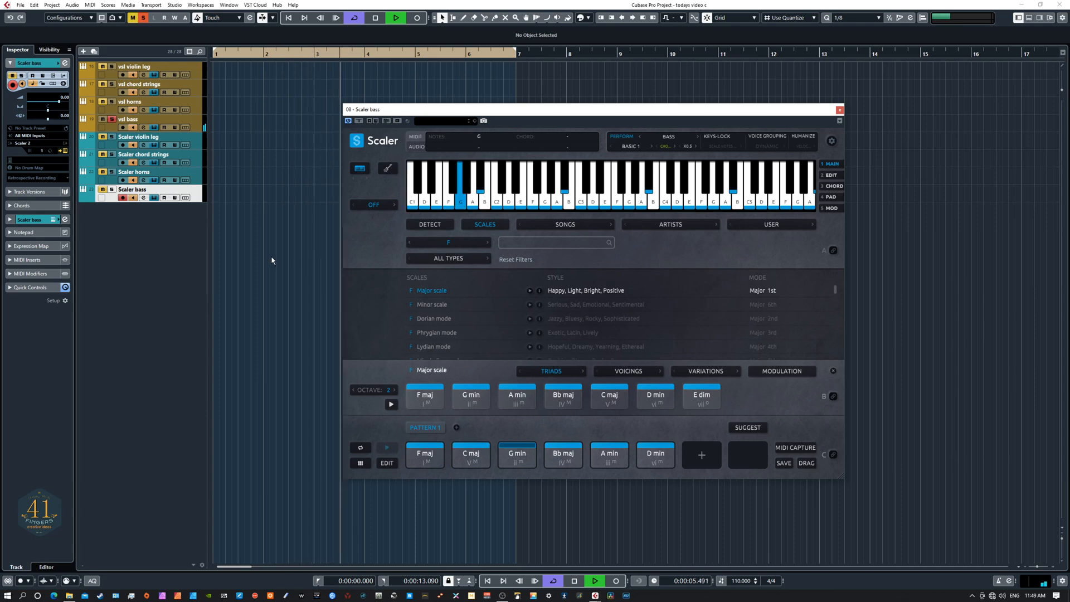
key("space")
- Check the Perform controls of the vsl bass Synchron Player and raise the vsl bass track volume to 2.57
left_click_drag(0, 308, 408, 192)
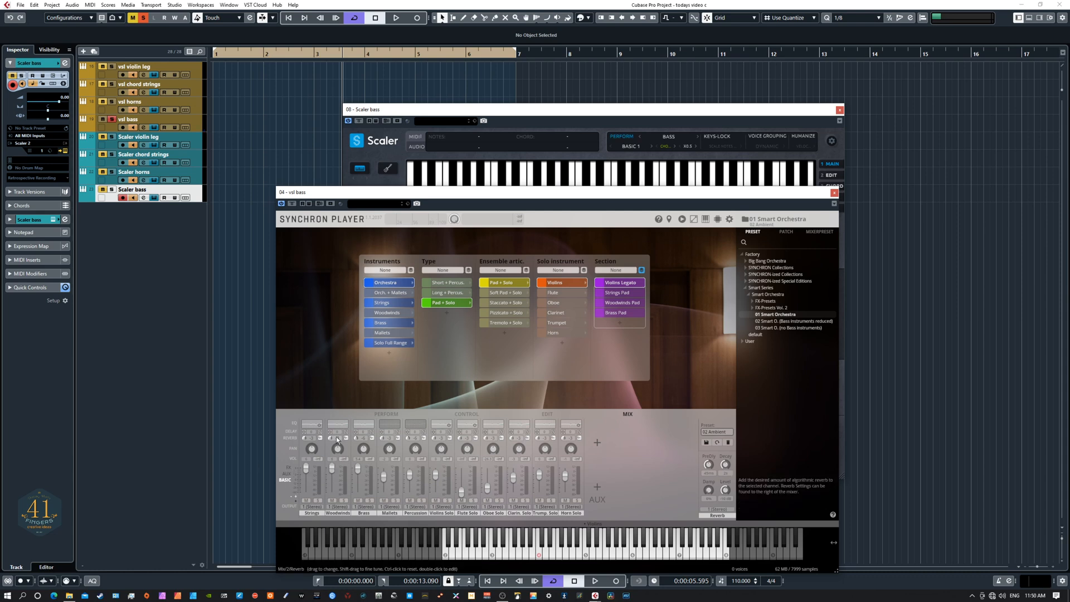
left_click(387, 414)
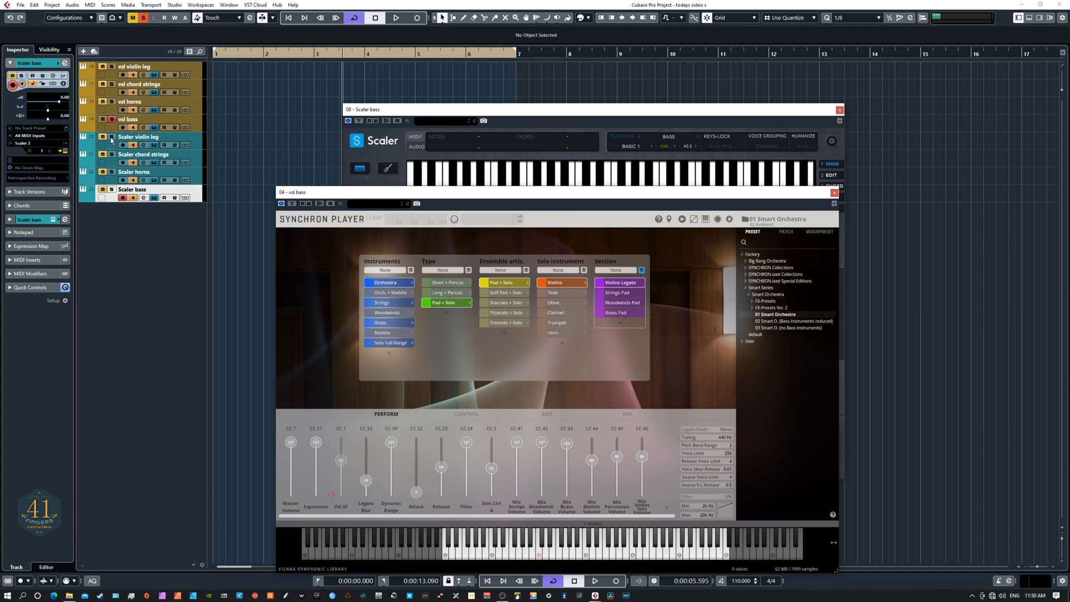
left_click(201, 125)
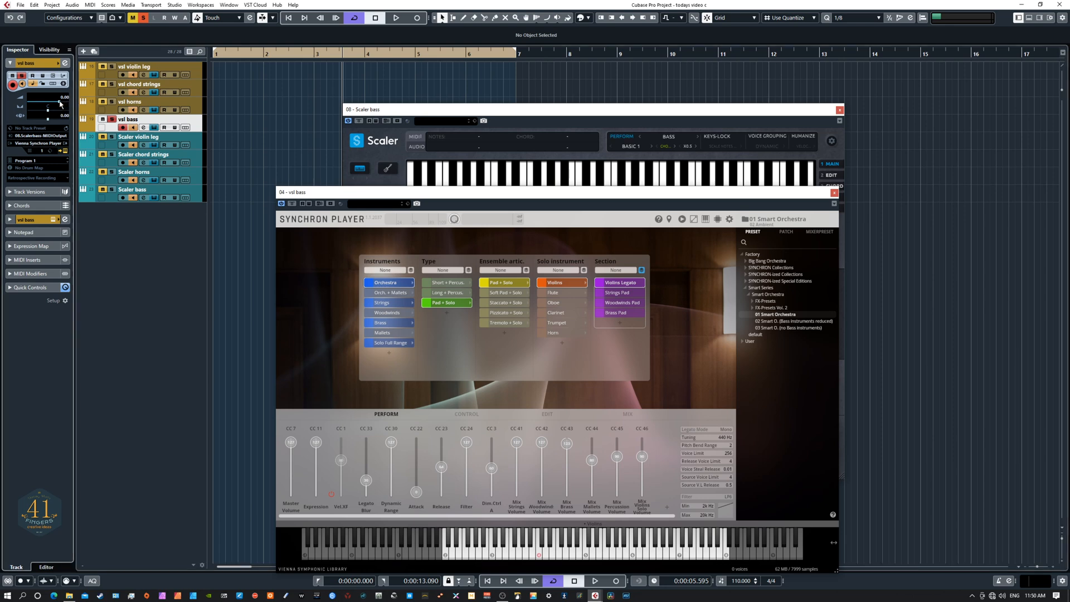
left_click_drag(61, 105, 63, 104)
left_click_drag(374, 192, 0, 136)
- Solo vsl chord strings together with vsl bass and play both from the project start
key("period")
left_click(195, 86)
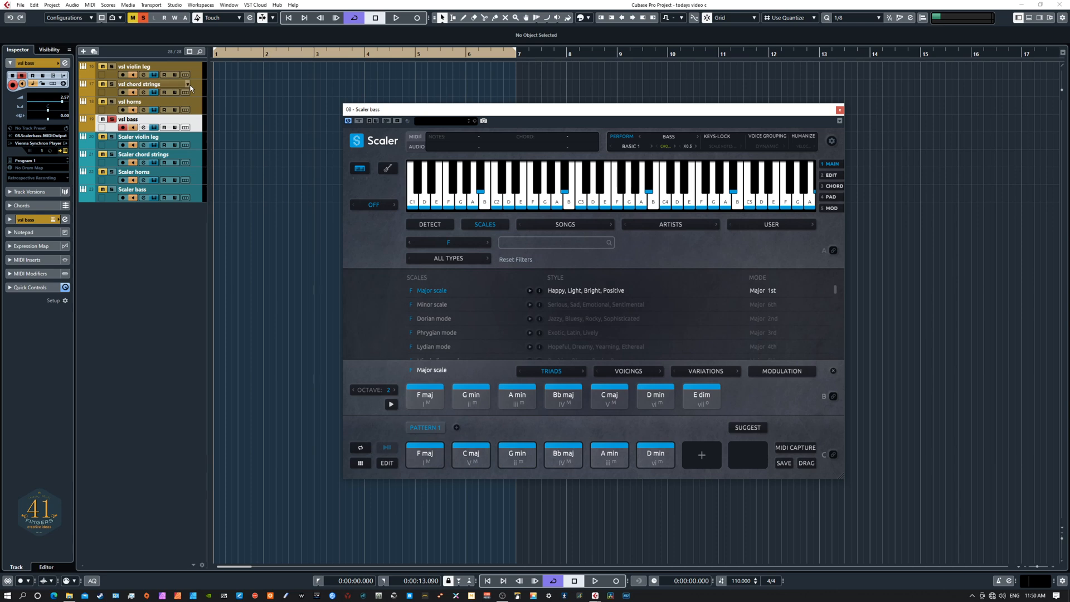
left_click(197, 123)
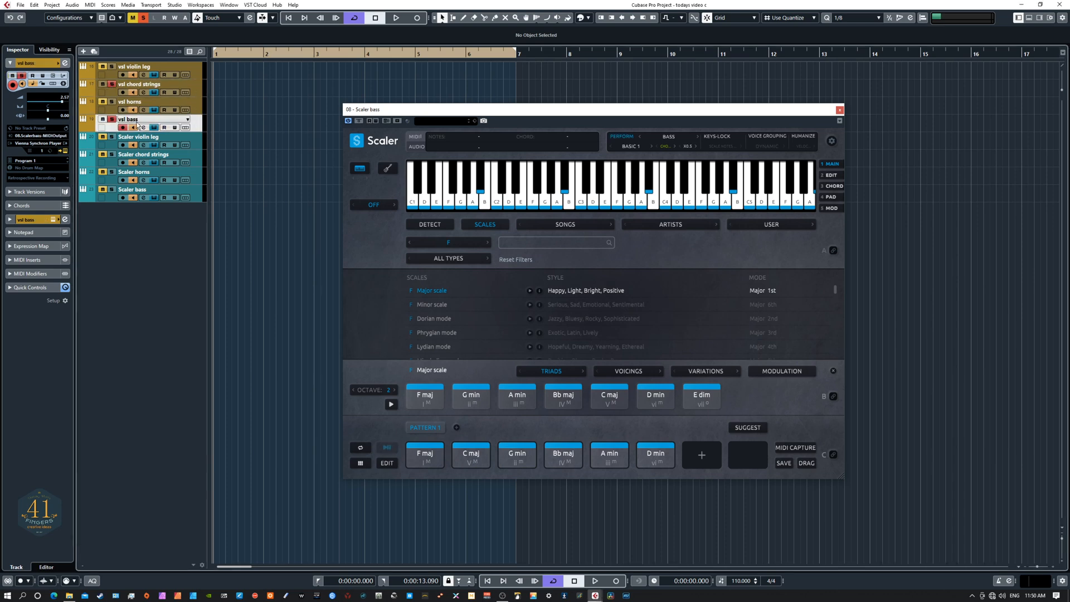
key("space")
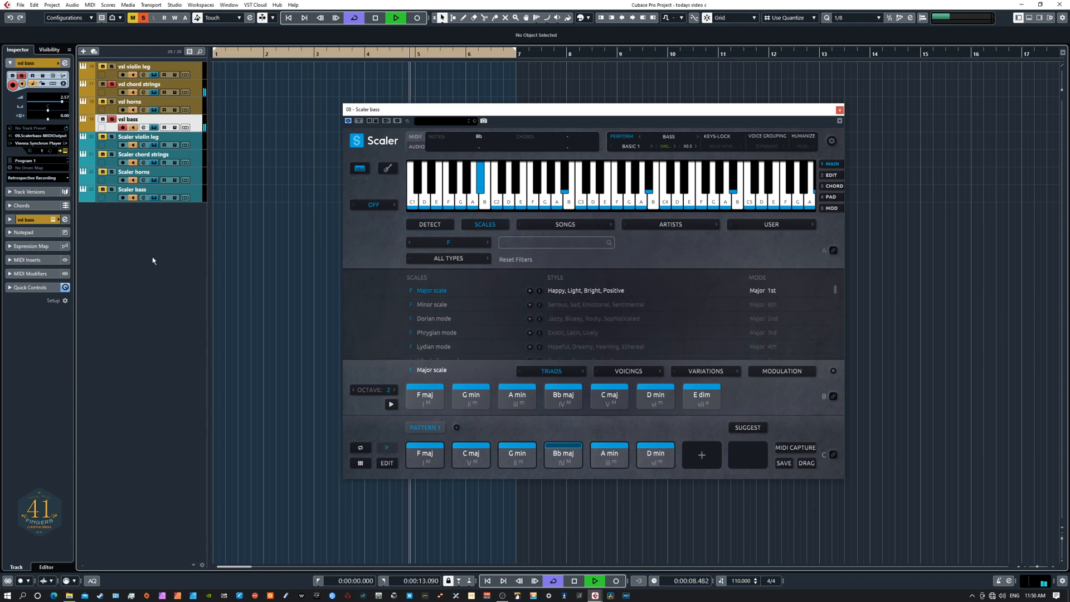
key("space")
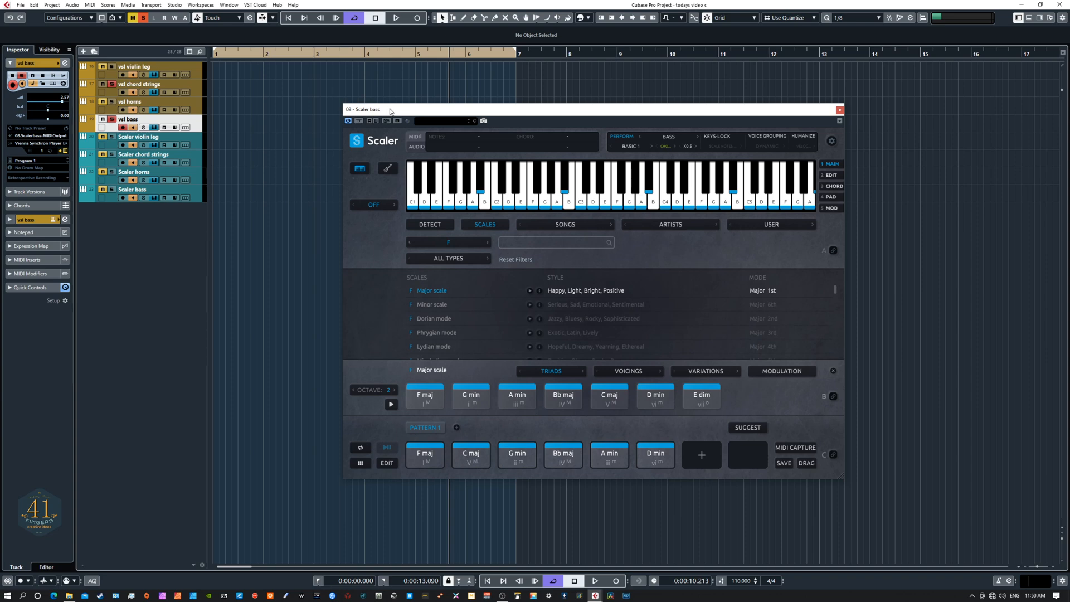
- Select the Scaler bass track and open the pattern's F maj chord for editing, dismissing the Expression notice
left_click(197, 193)
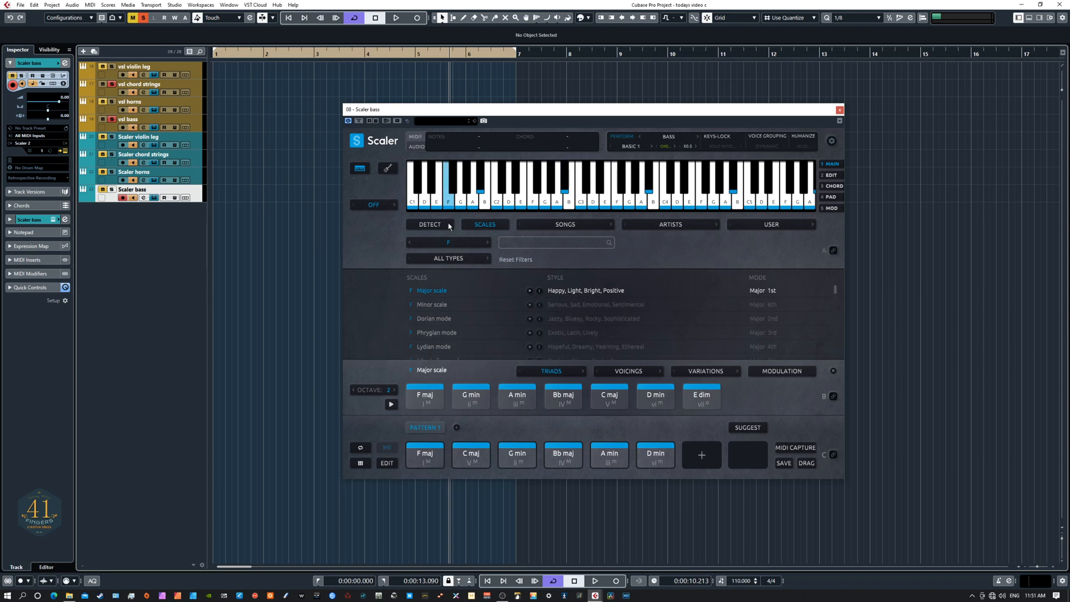
right_click(425, 456)
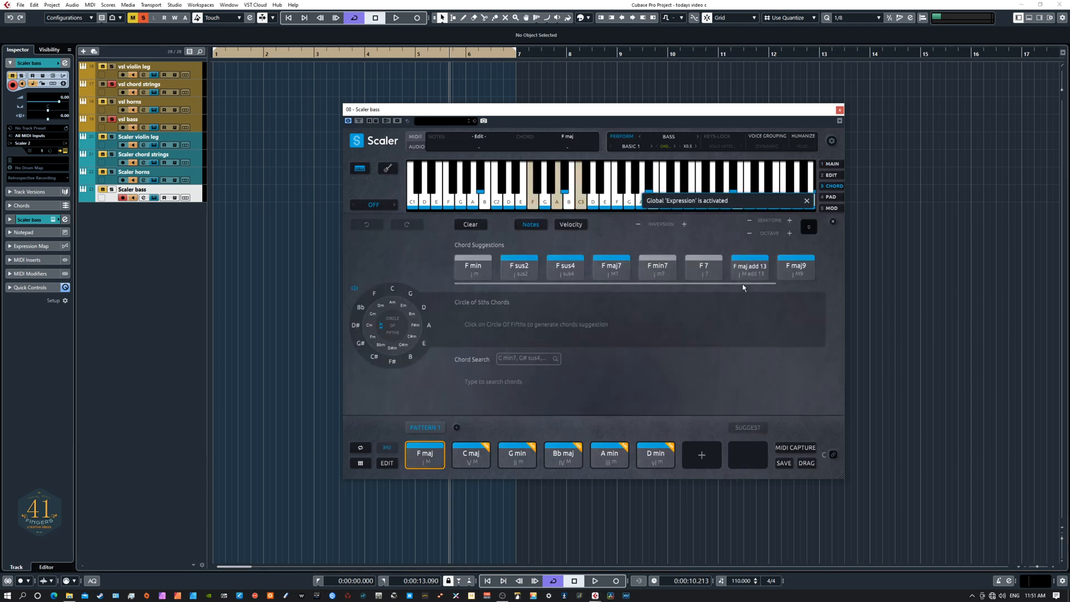
left_click(808, 201)
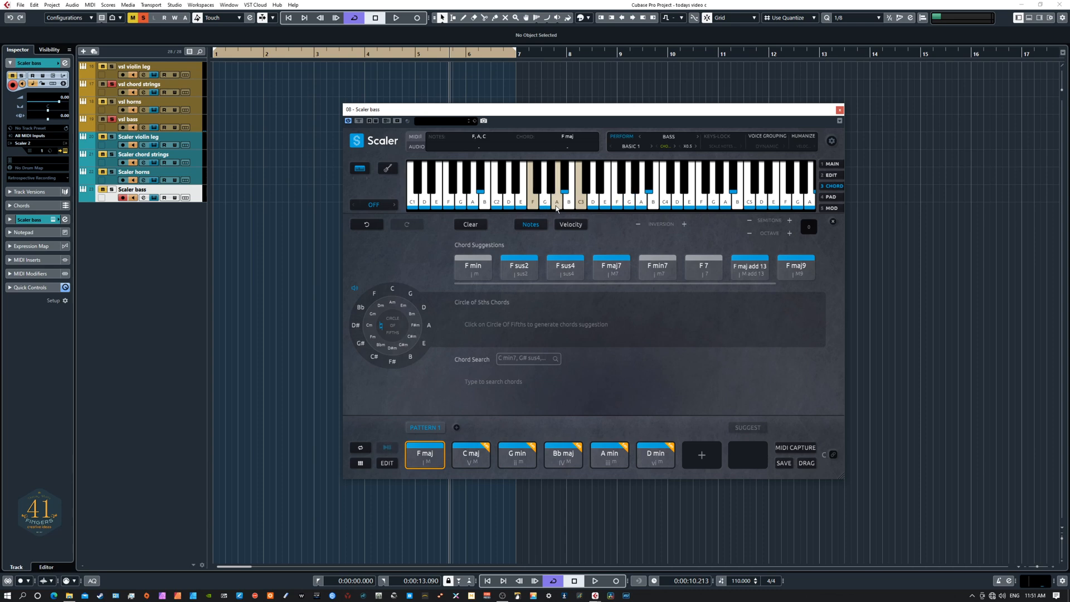
left_click(499, 205)
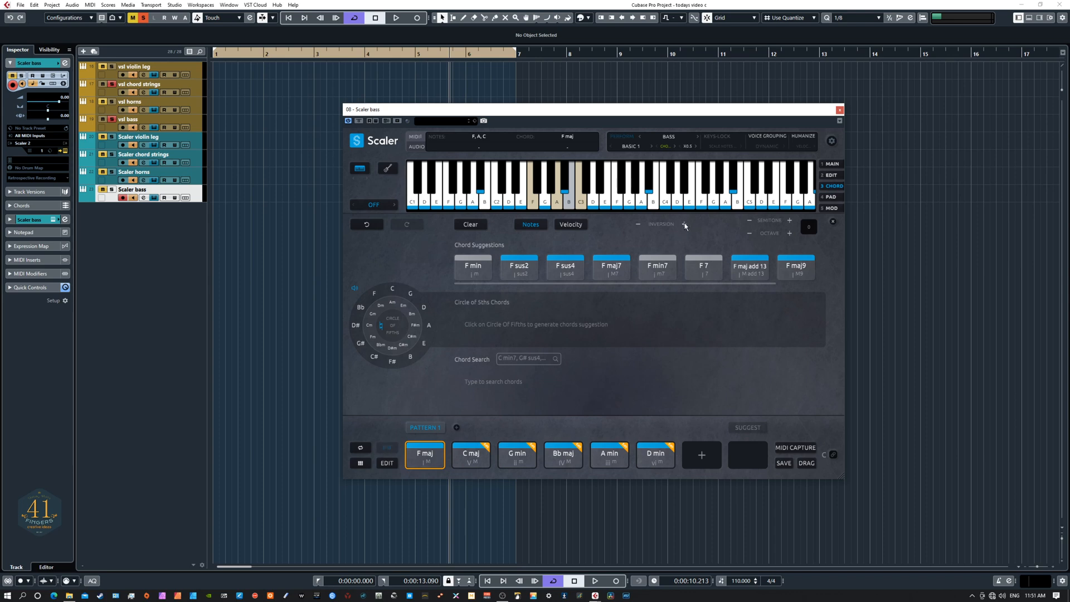
- Audition the Scaler bass pattern chords in order: F maj, C maj, G min, Bb maj, A min and D min
left_click(428, 451)
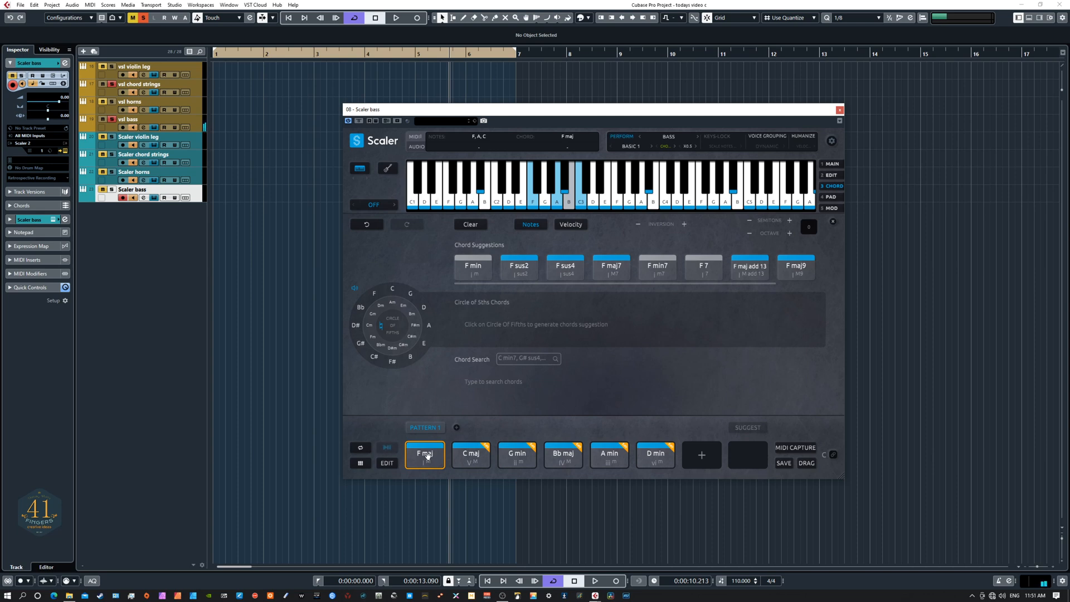
left_click(469, 452)
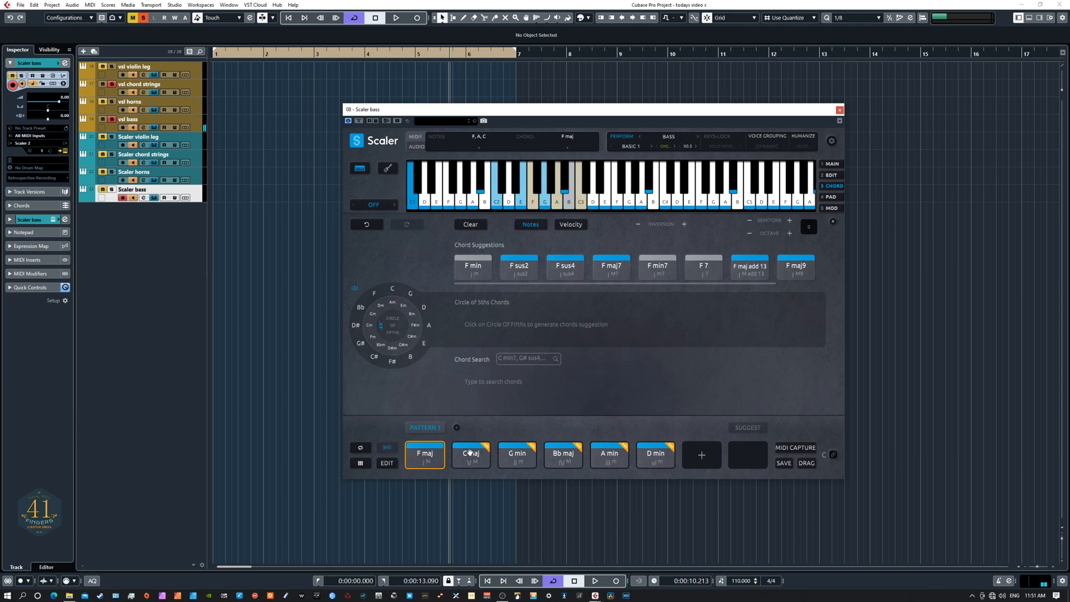
left_click(518, 453)
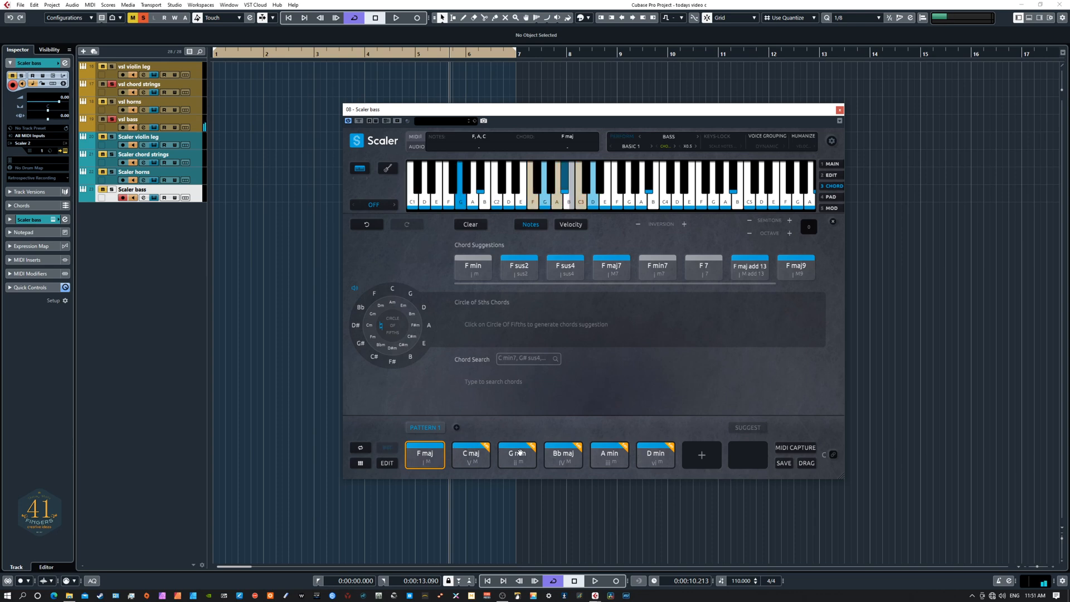
left_click(556, 454)
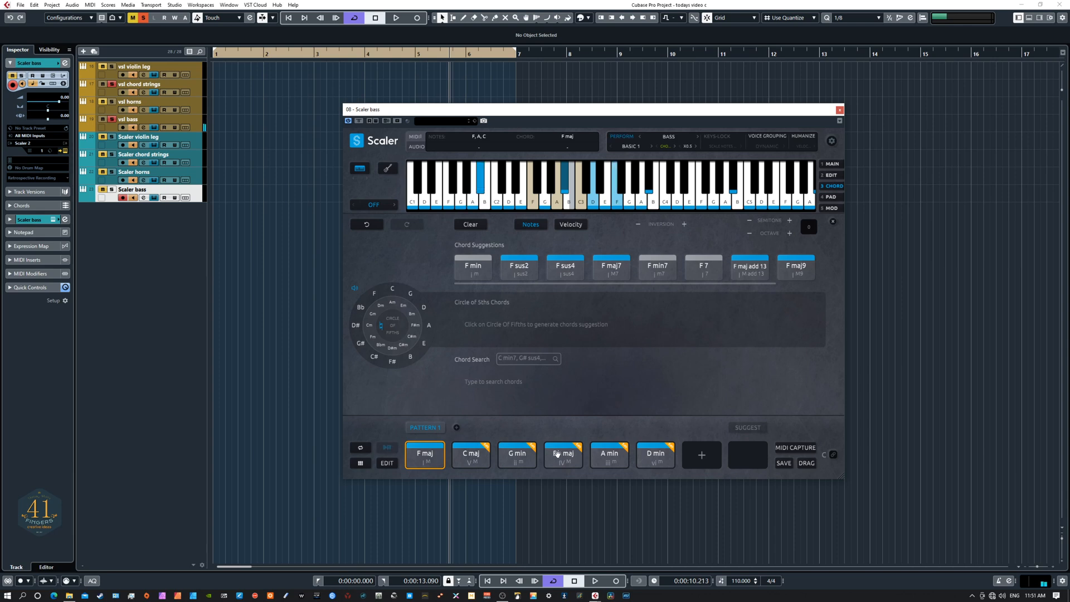
left_click(602, 456)
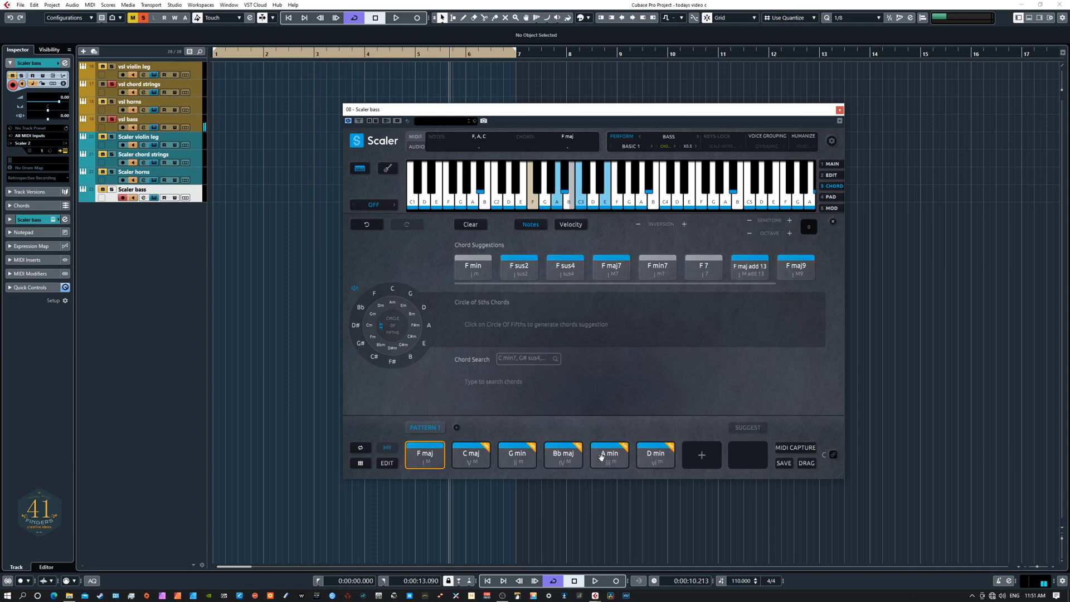
left_click(649, 456)
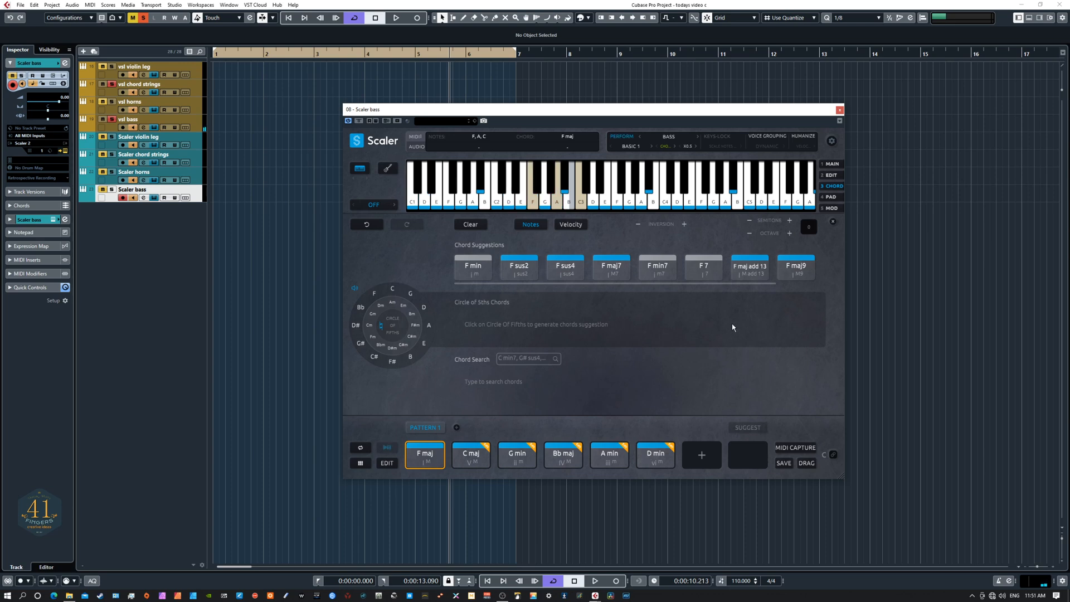
- Enable voice grouping in Scaler bass with Dynamic +1 Oct and audition the pattern chords from F maj through A min
left_click(764, 139)
left_click(767, 145)
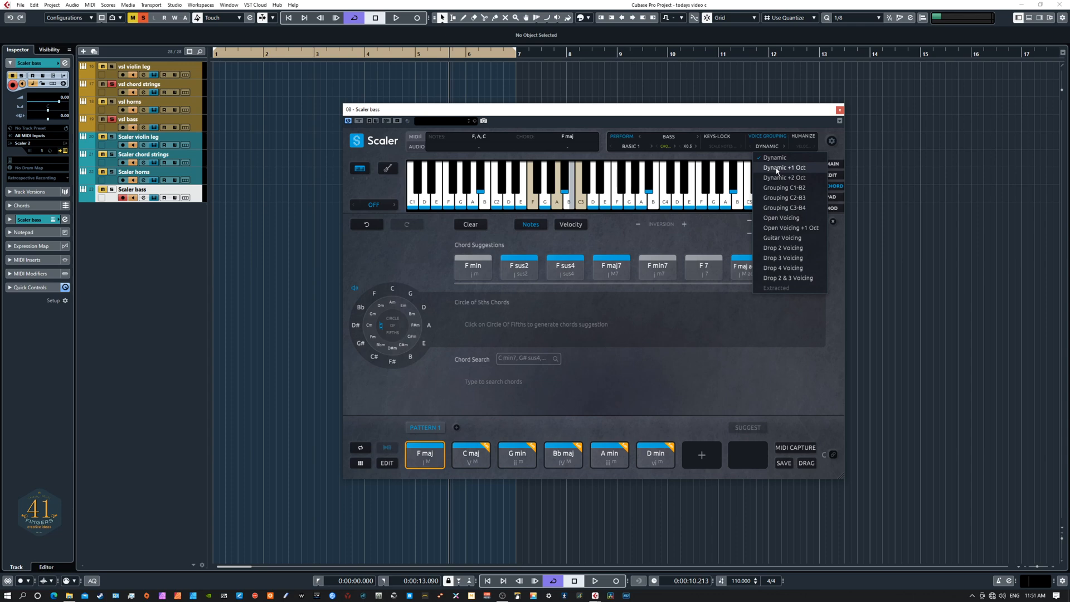
left_click(777, 169)
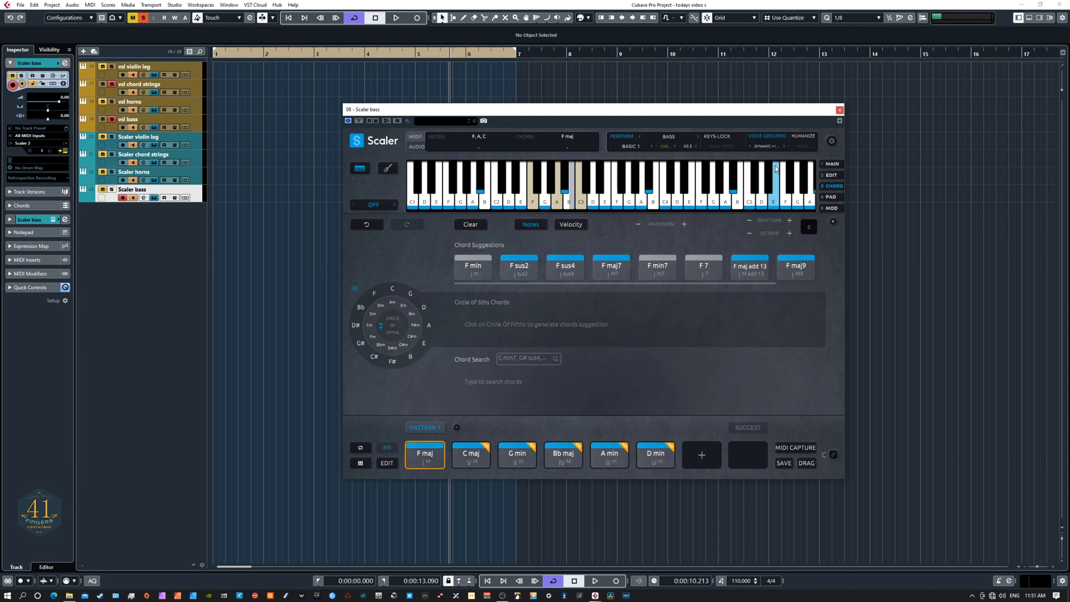
left_click(427, 455)
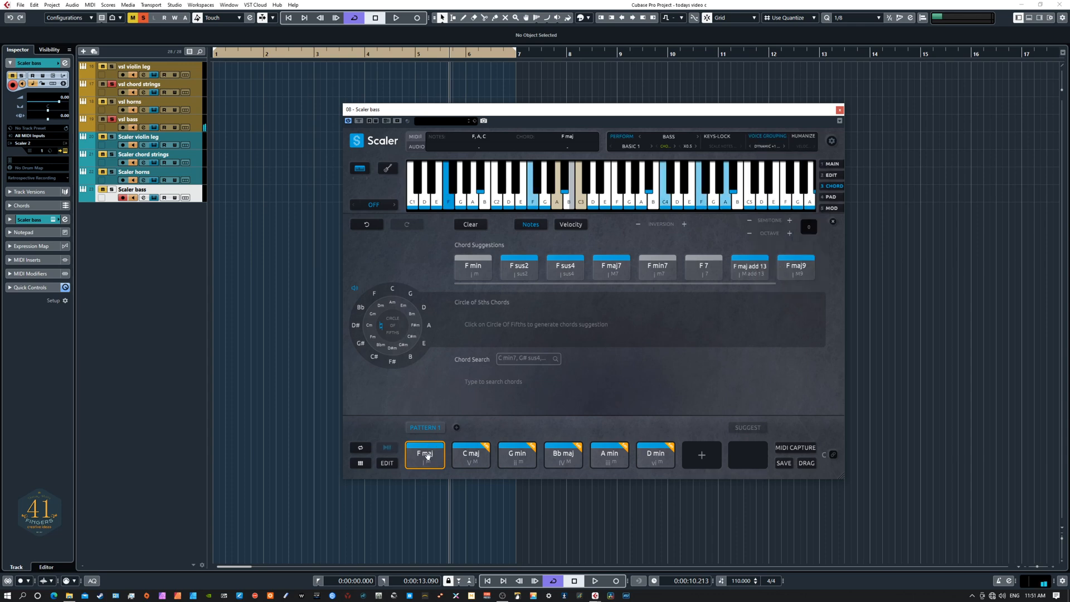
left_click(464, 454)
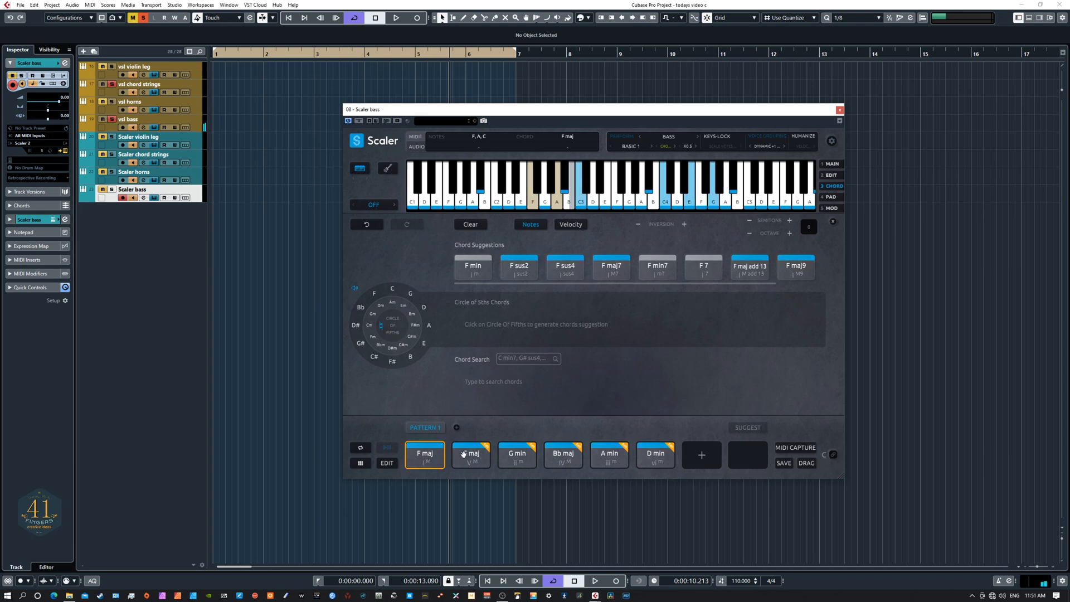
left_click(509, 456)
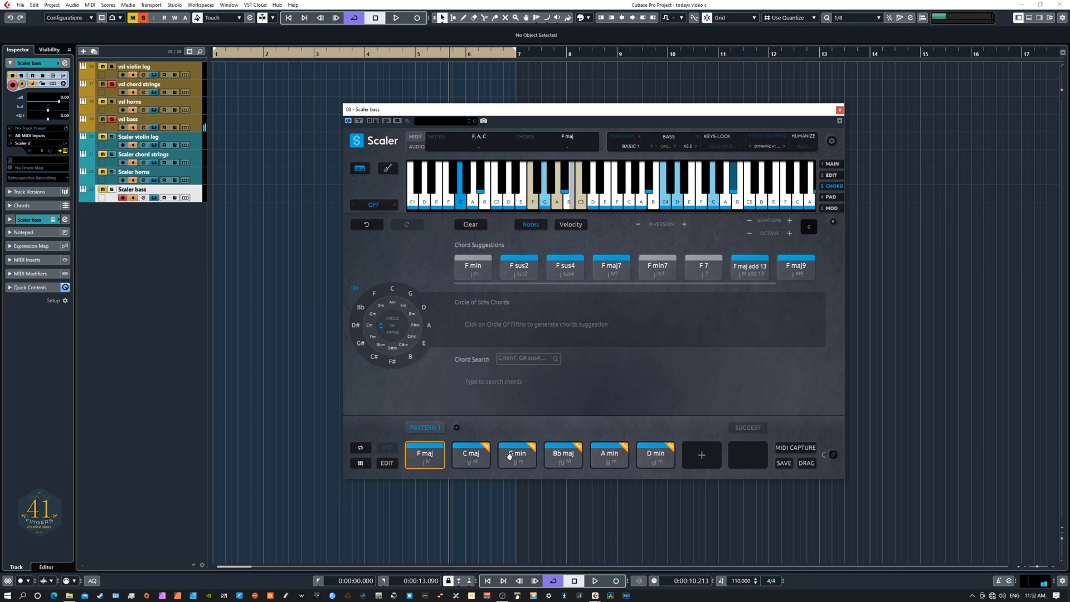
left_click(557, 456)
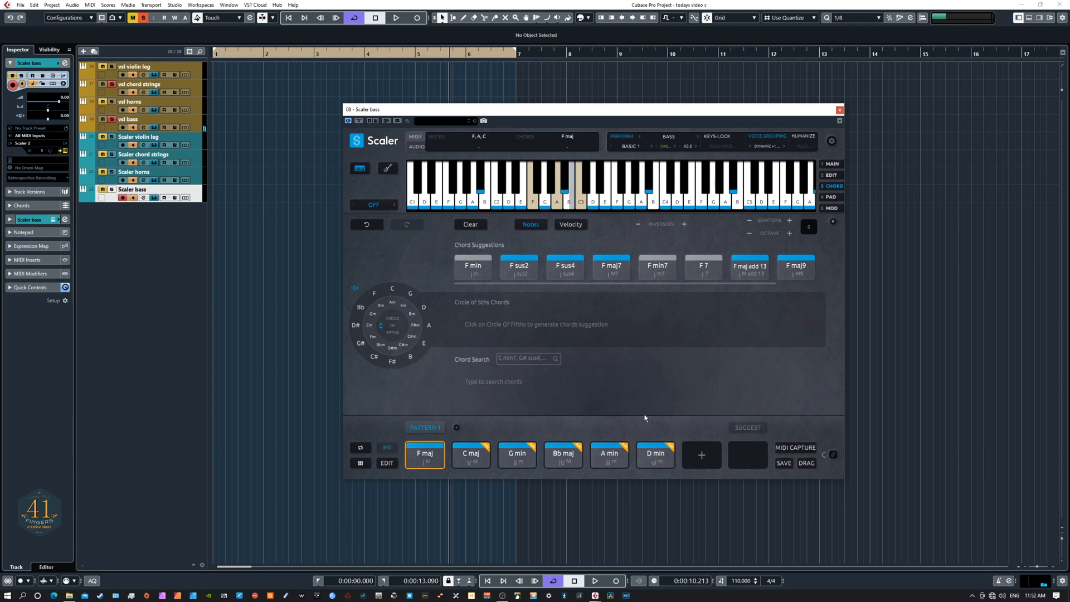
left_click(611, 454)
- Try the F maj chord one octave higher, audition it, and return it to its original octave
left_click(790, 234)
left_click(425, 455)
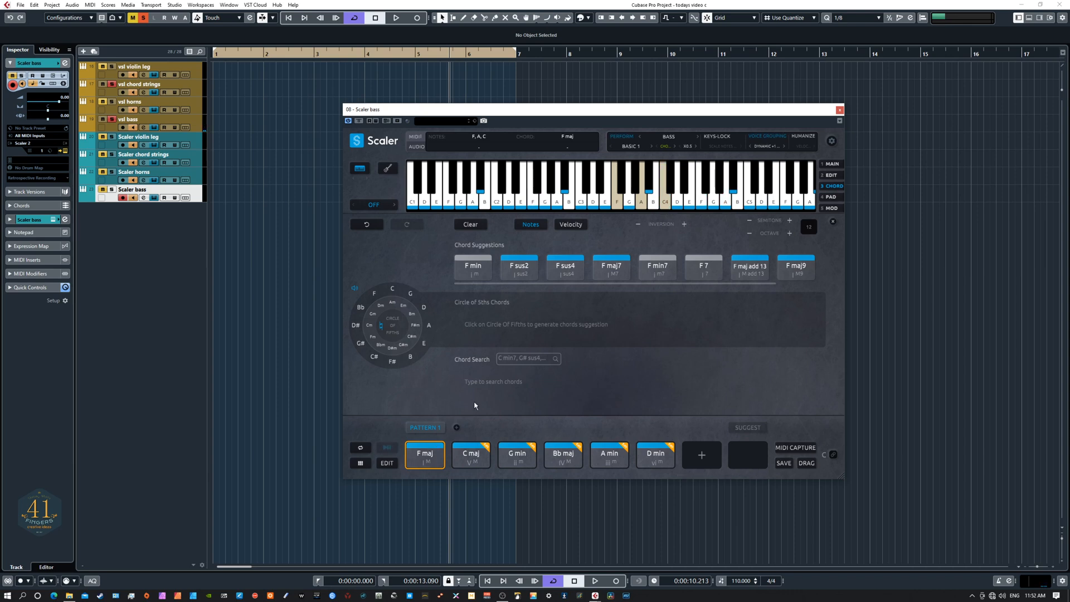
left_click(750, 234)
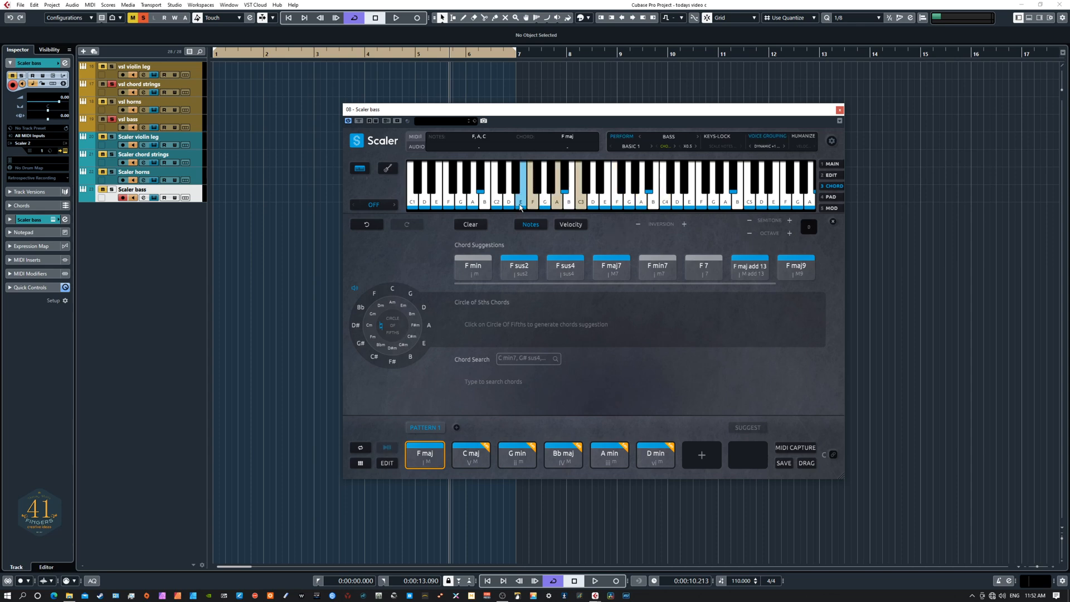
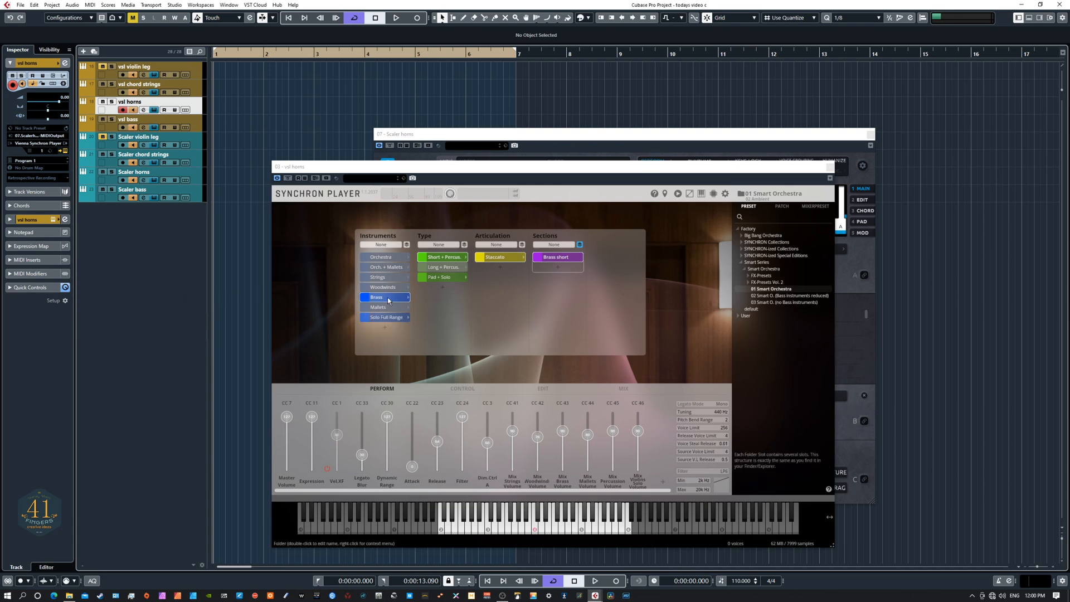
- Compare the solo Horn under Solo Full Range with the staccato Brass short patch in the vsl horns Synchron Player by playing test notes
left_click(387, 317)
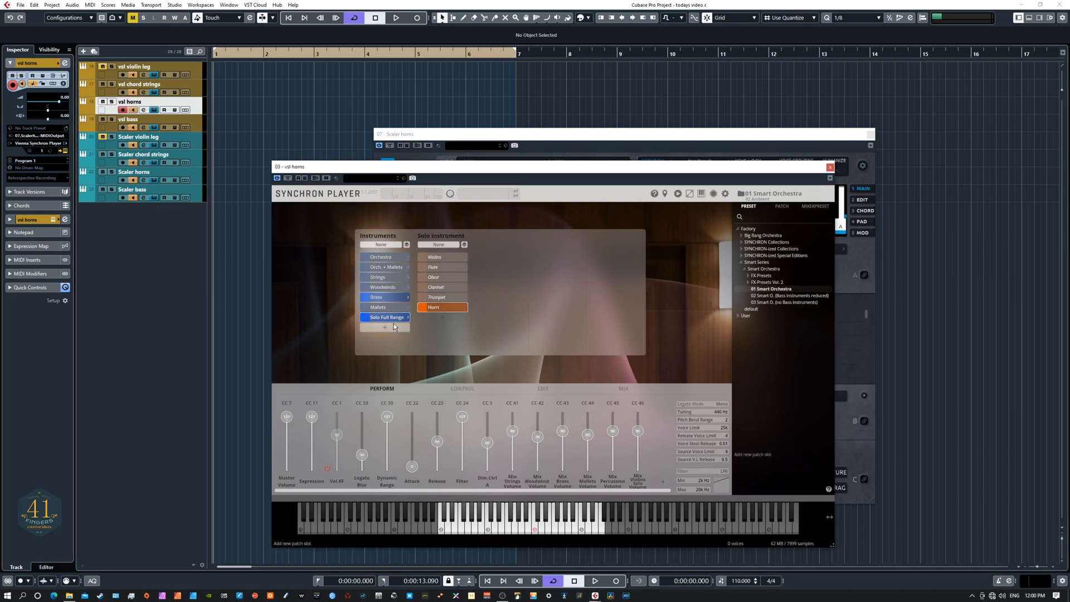
left_click(537, 530)
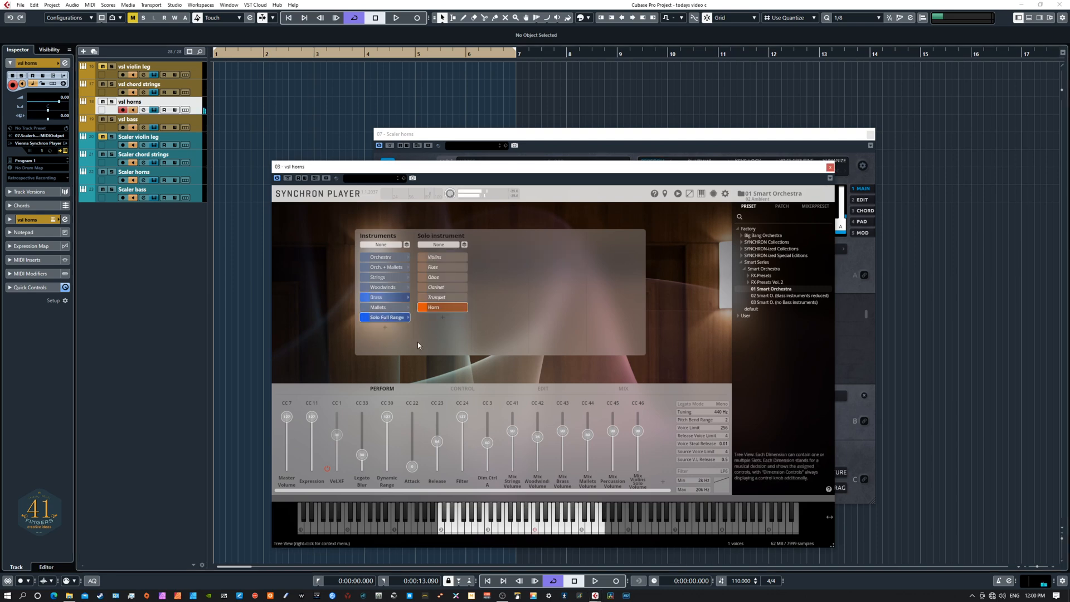
left_click(380, 297)
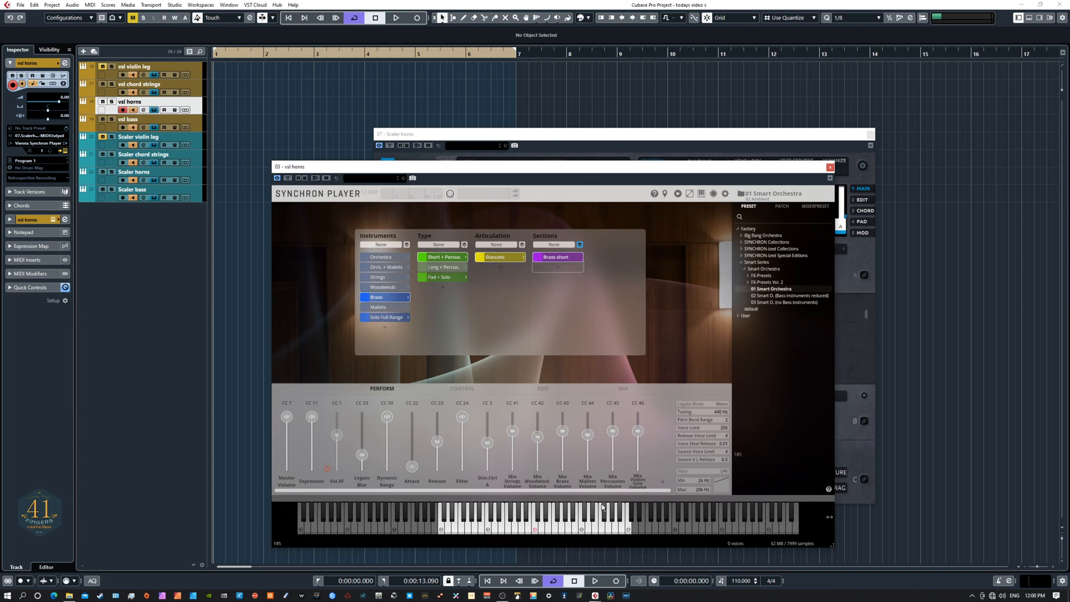
left_click(564, 528)
left_click(556, 528)
left_click(542, 528)
left_click(596, 528)
- Select the Scaler horns track, move the vsl horns player out of the way, and check the expression categories in Scaler horns
left_click(195, 176)
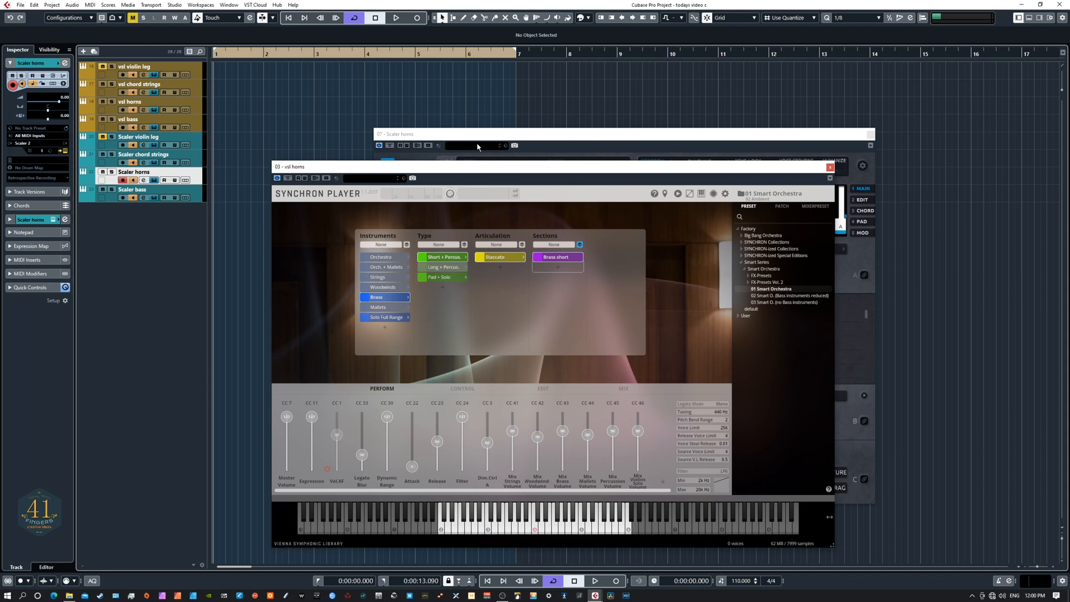
left_click_drag(454, 170, 0, 171)
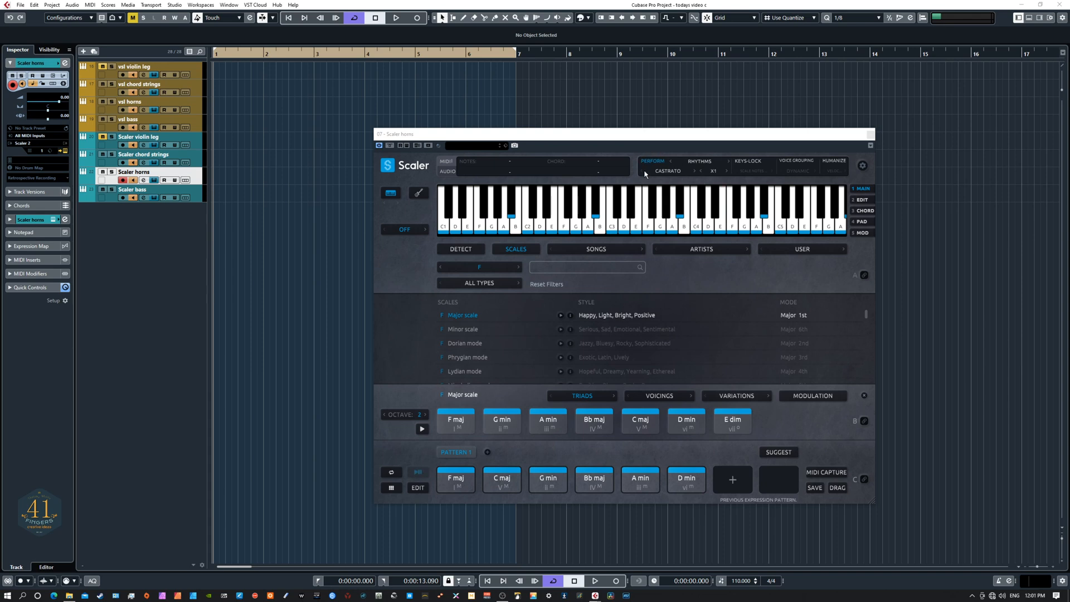
left_click_drag(446, 136, 466, 140)
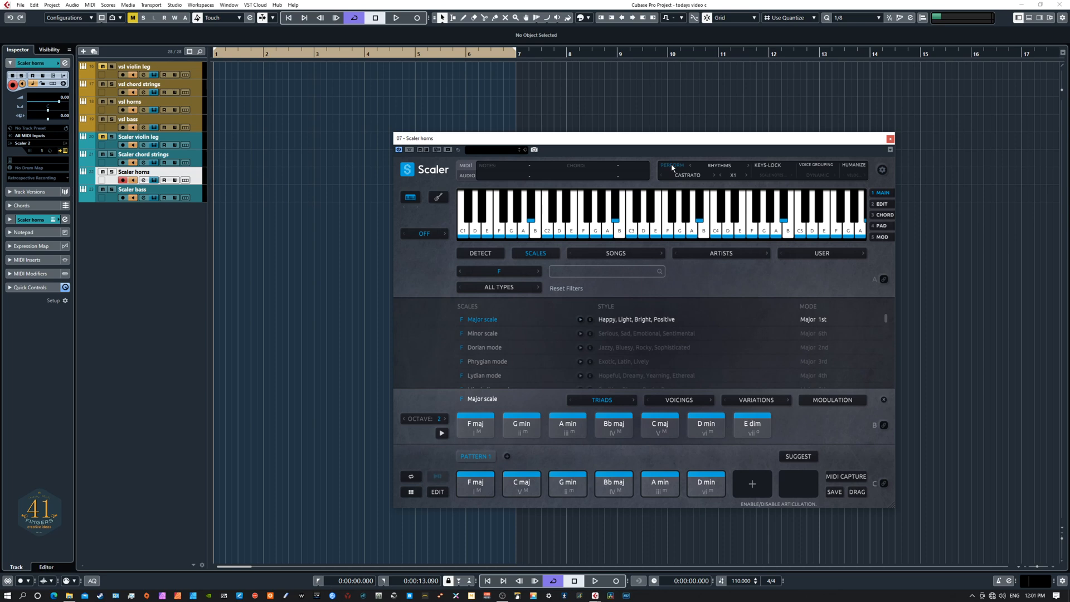
left_click(721, 166)
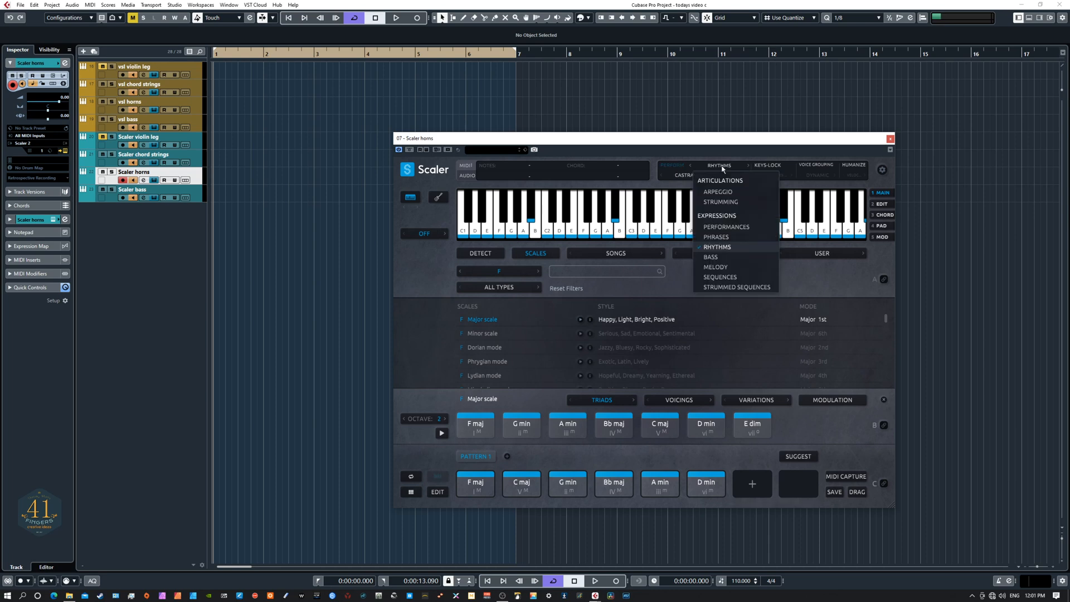
left_click(681, 180)
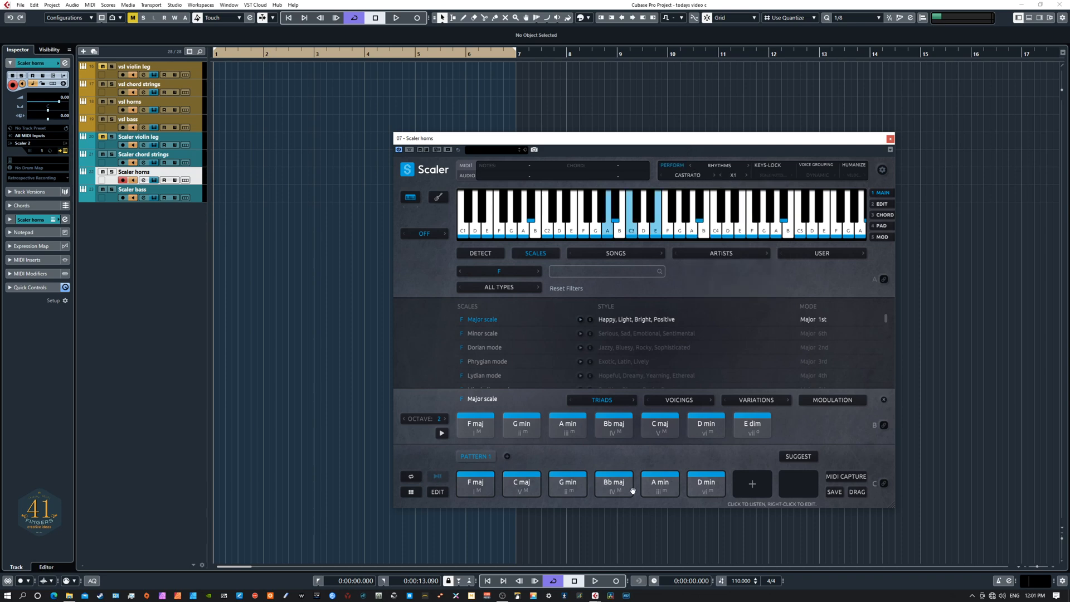
- Audition F maj, C maj, G min and Bb maj with the Castrato rhythm in Scaler horns, and play the arrangement with horns
left_click(483, 485)
left_click(515, 487)
left_click(568, 489)
left_click(615, 488)
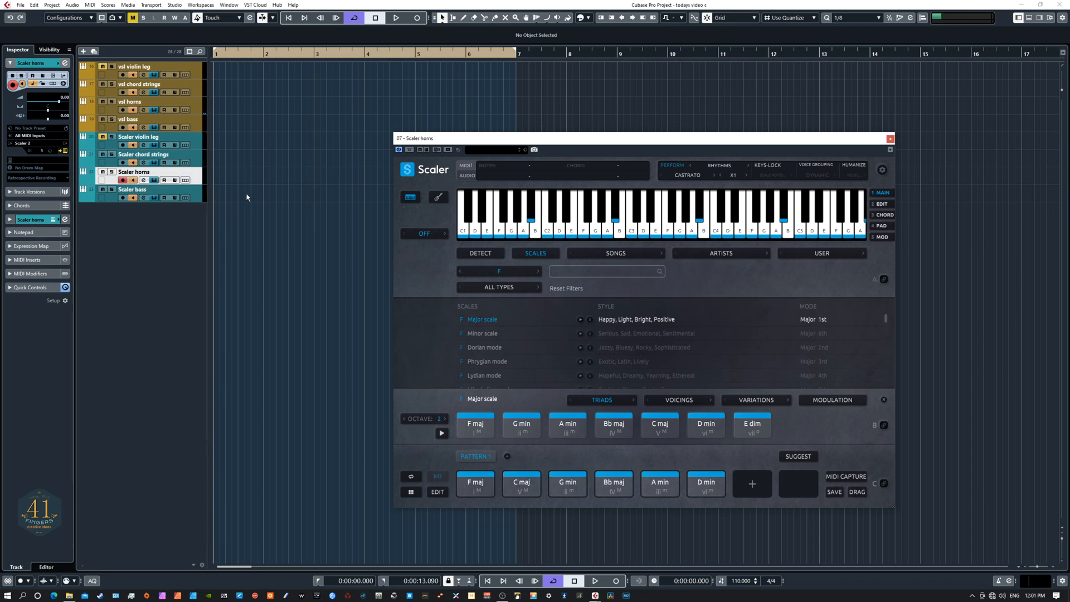
key("space")
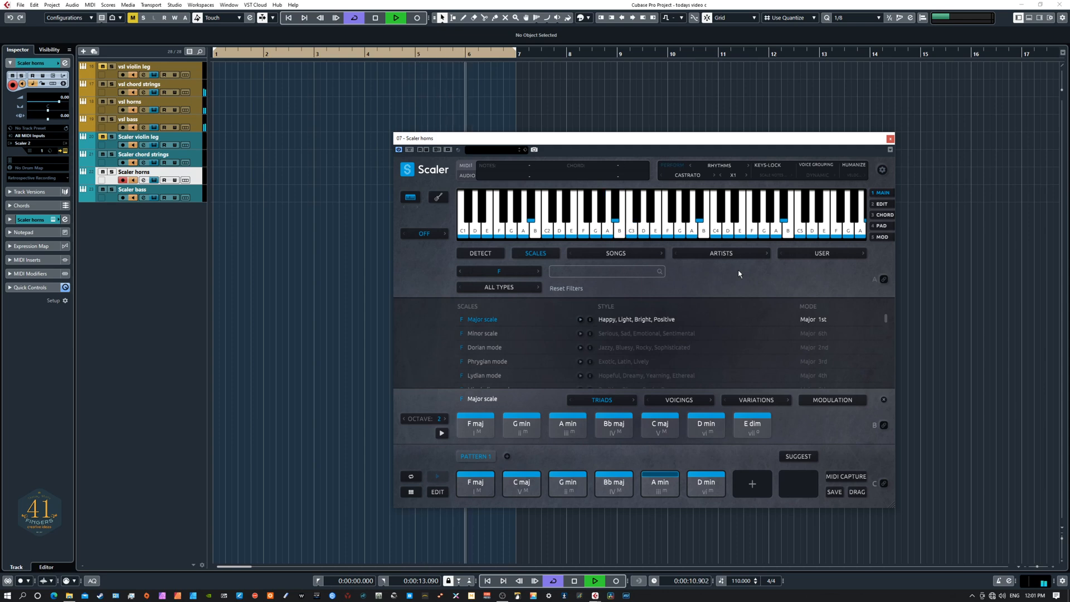
key("space")
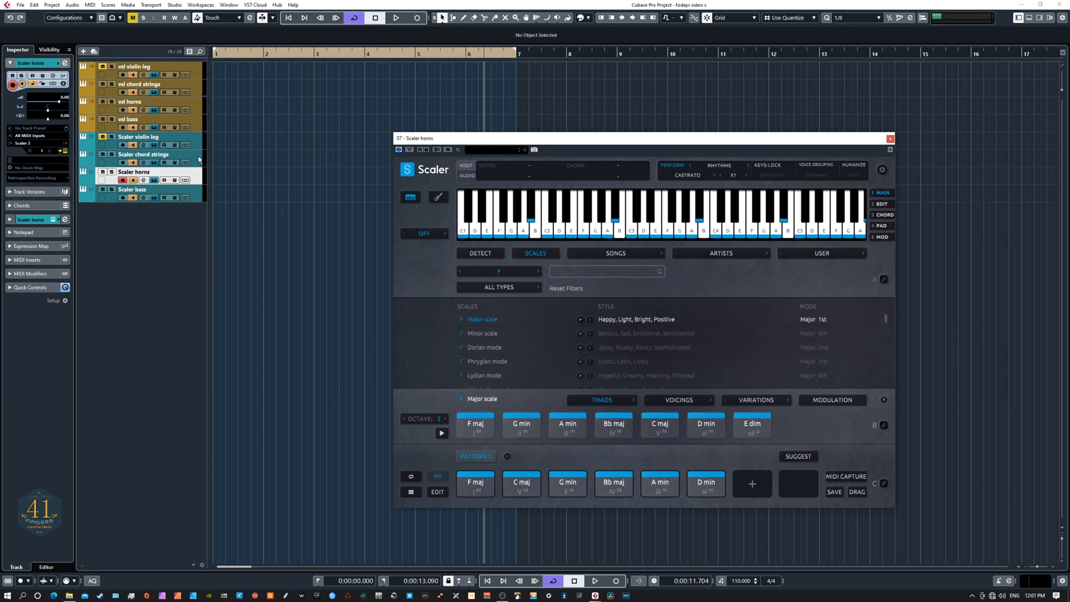
- Select the vsl horns track and change the Scaler horns rhythm to Fantasia from the Intermedio group
left_click(193, 104)
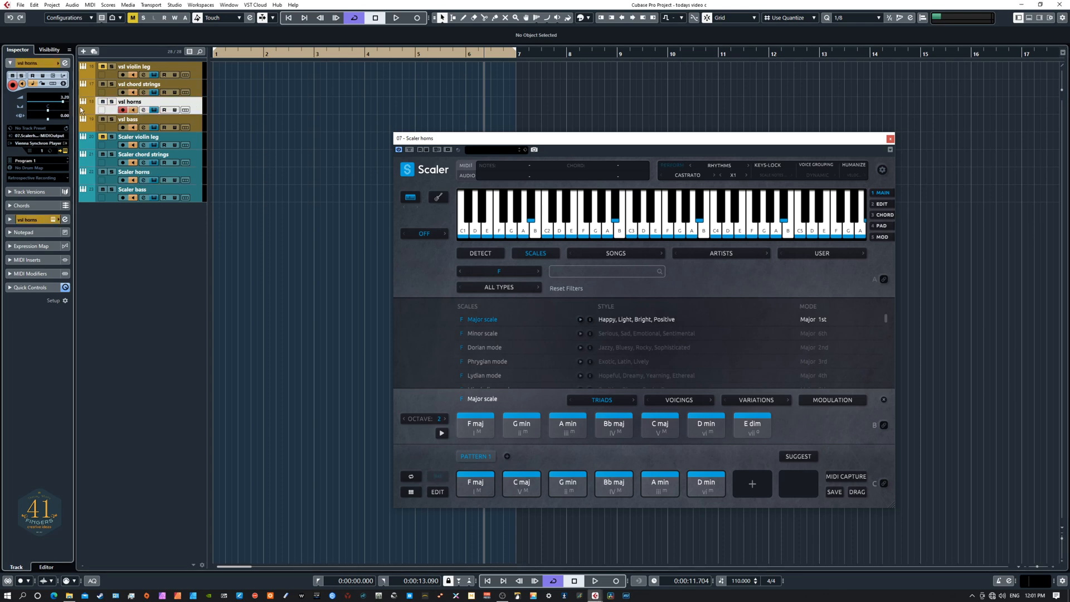
left_click(687, 175)
mouse_move(700, 209)
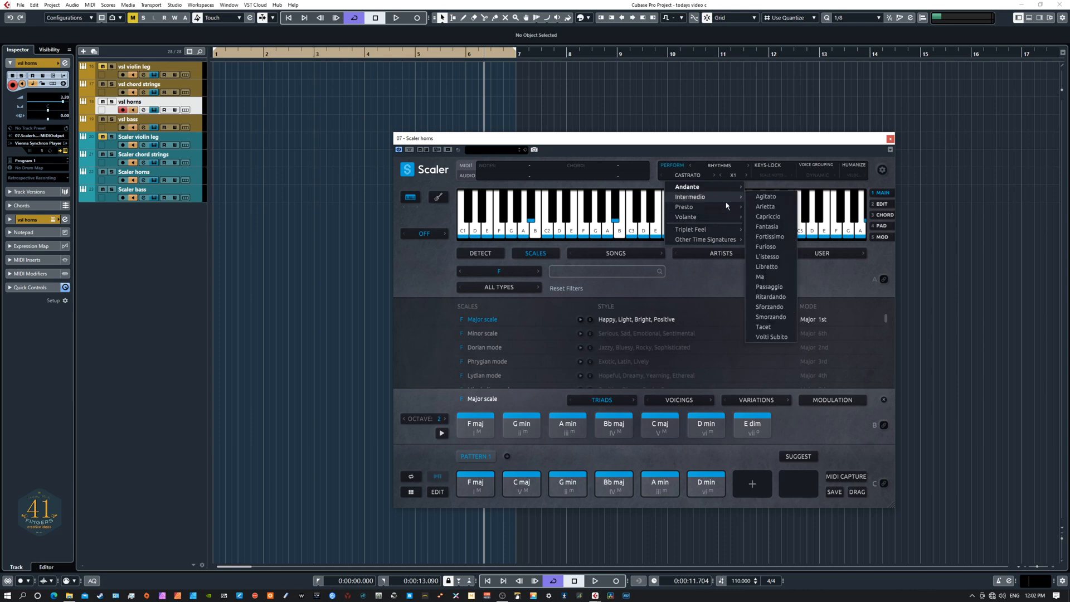
left_click(767, 226)
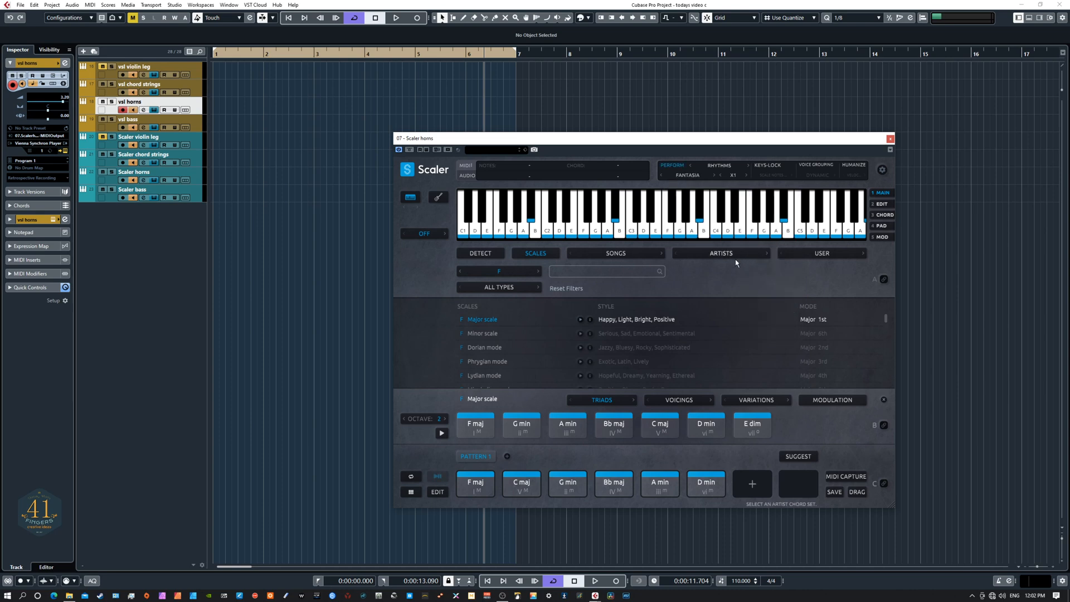
- Play the arrangement with the Fantasia horn rhythm and raise the vsl horns track volume to 5.57
key("space")
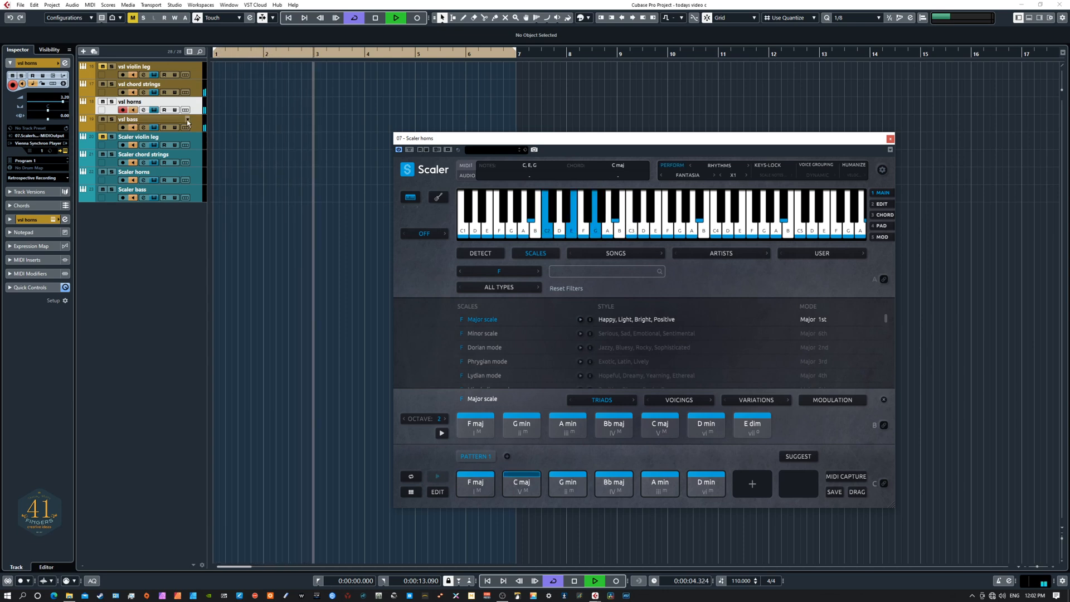
left_click_drag(64, 104, 68, 105)
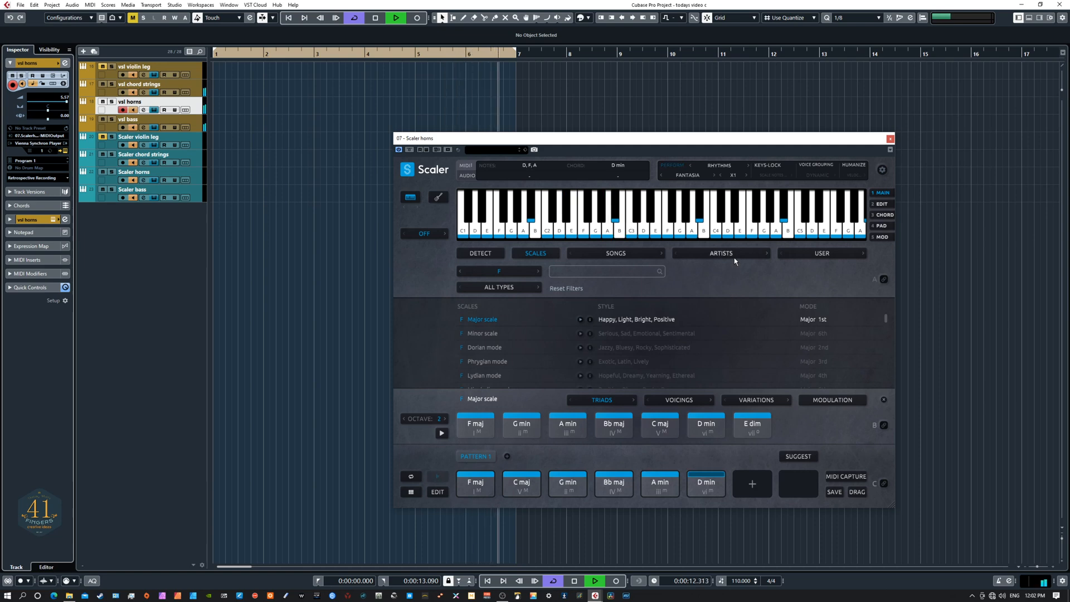
- Change the Scaler horns rhythm to Fortissimo and play the arrangement with it
key("space")
left_click(714, 175)
key("space")
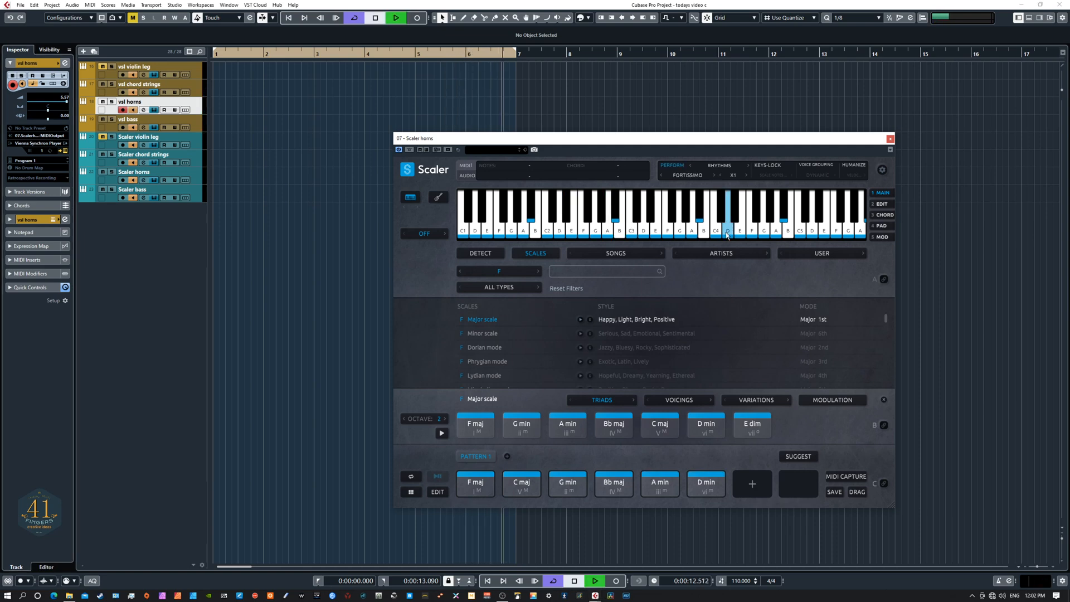
key("Home")
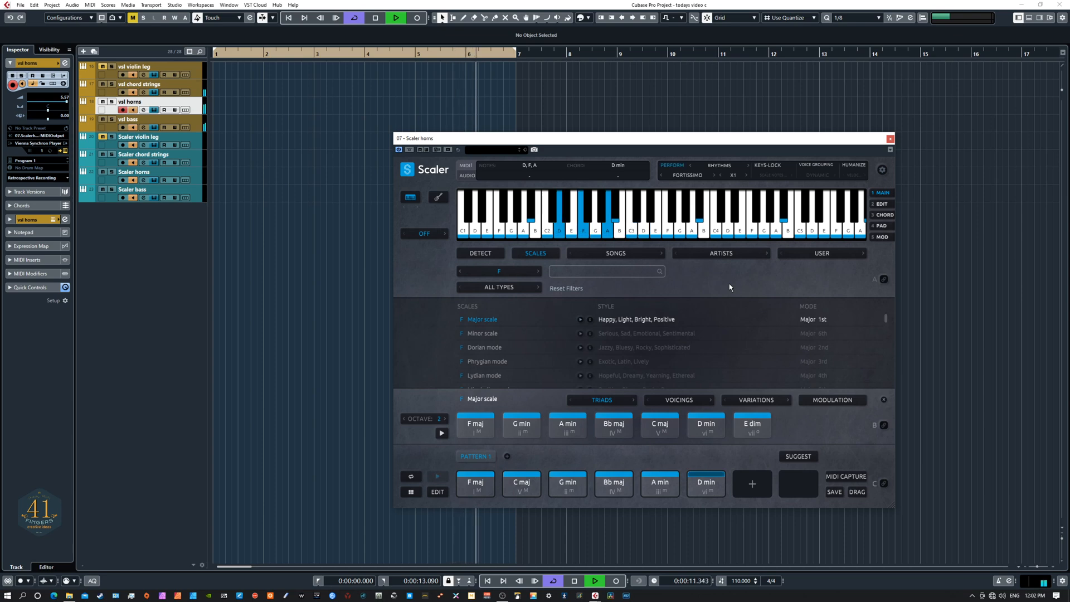
key("space")
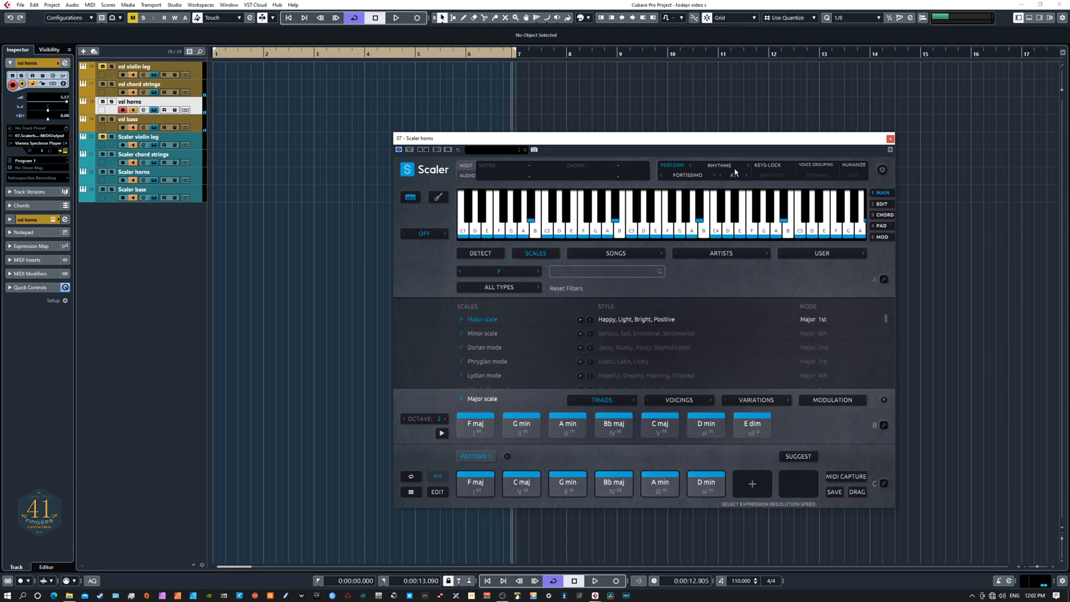
- Turn on voice grouping in Scaler horns, set it to Dynamic +1 Oct and play the arrangement
left_click(818, 166)
left_click(823, 176)
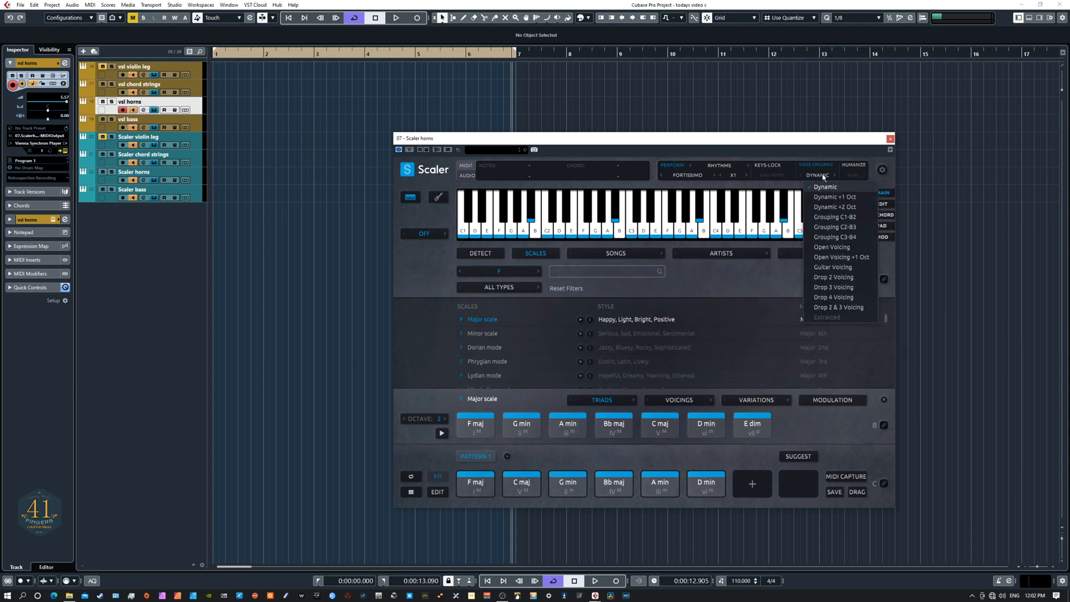
left_click(828, 198)
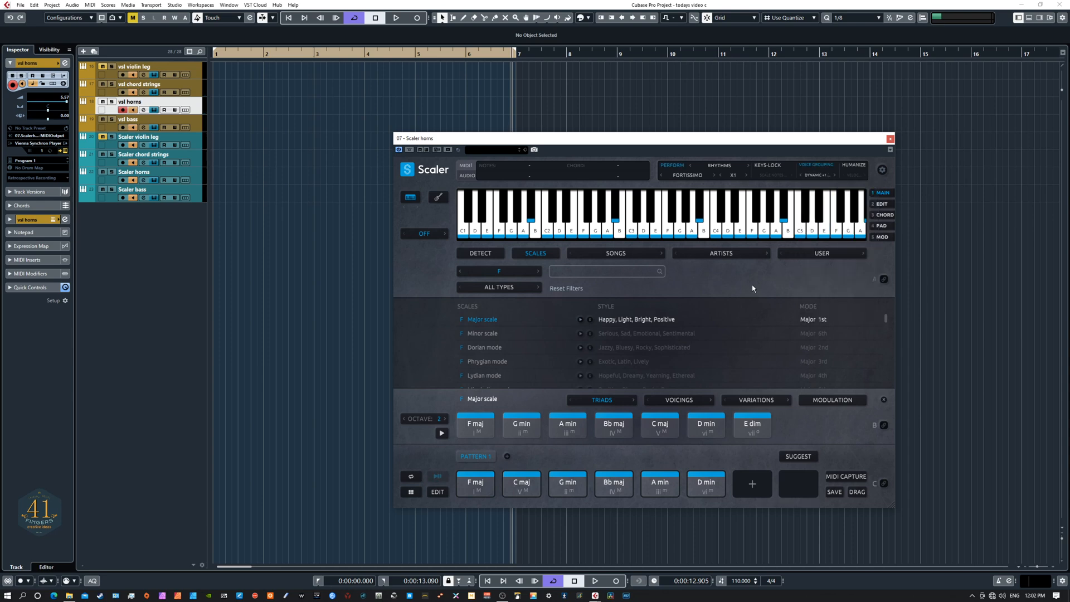
key("space")
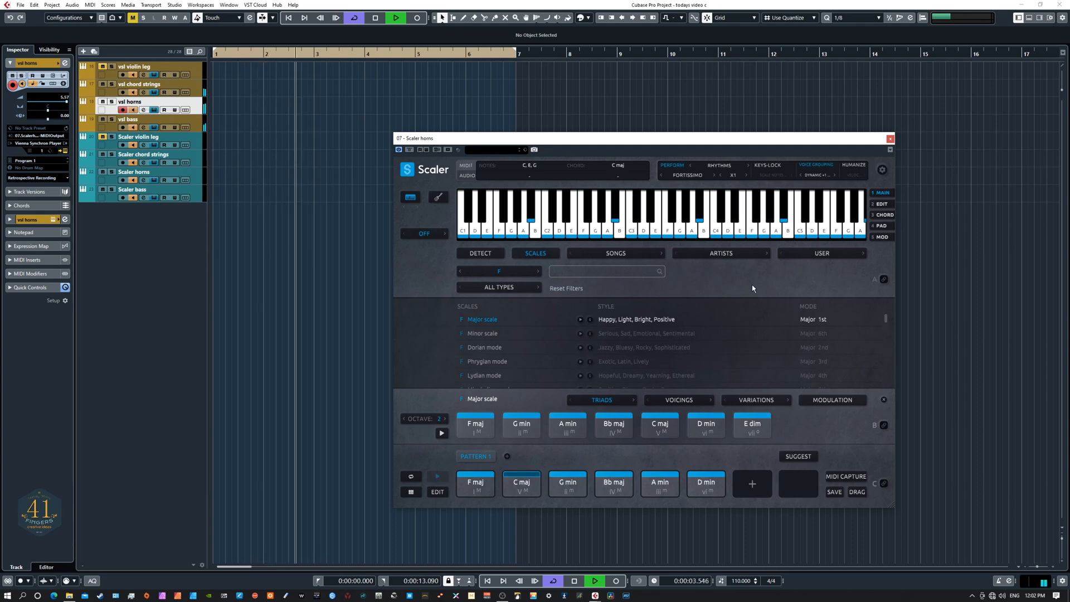
key("space")
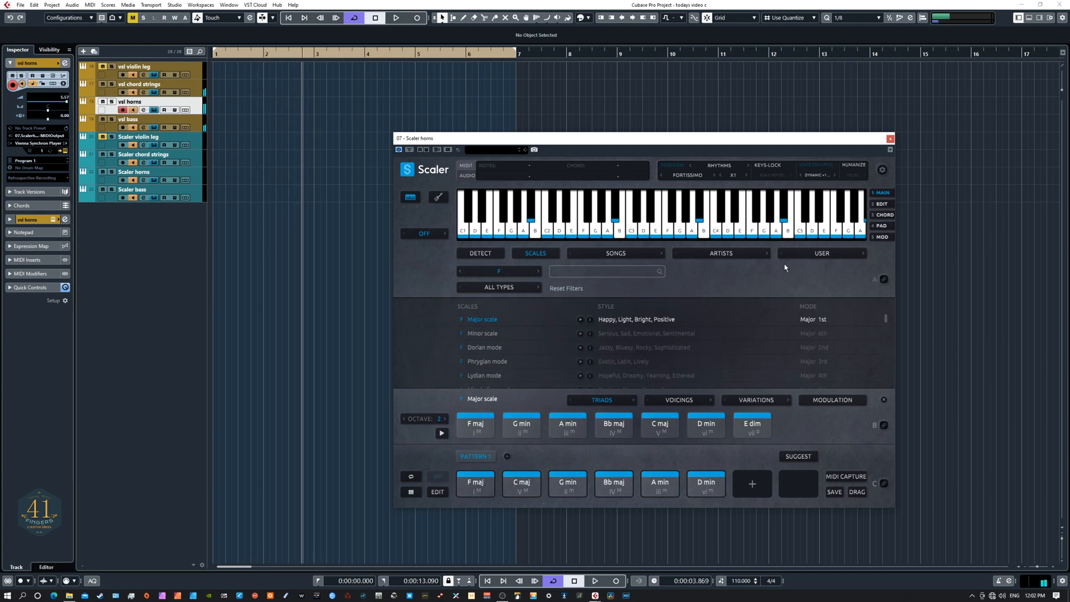
- Set the Scaler horns voice grouping to Dynamic and play the arrangement again
left_click(815, 175)
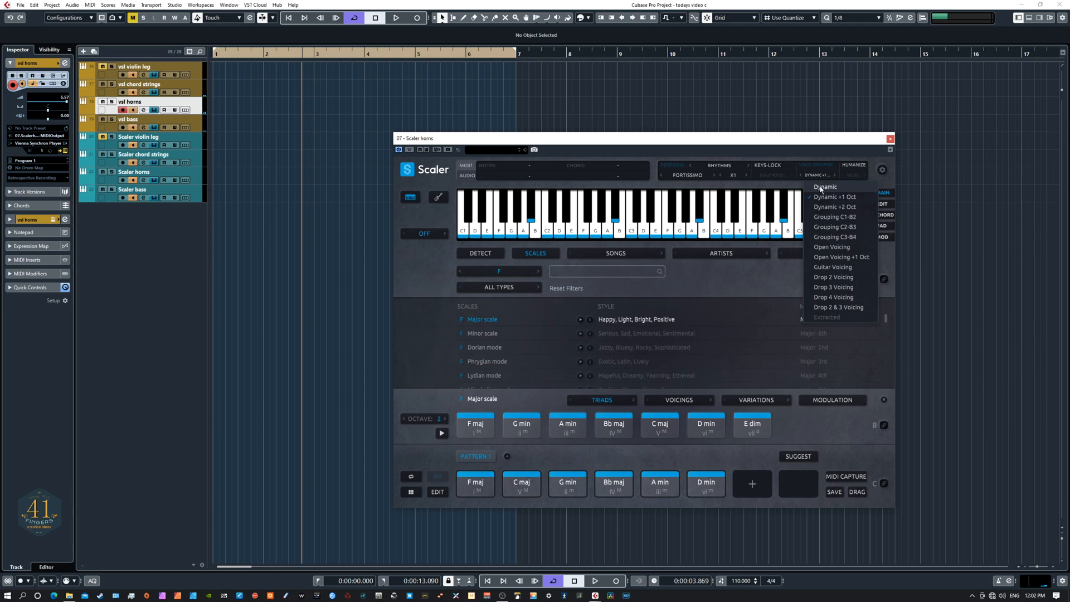
left_click(820, 189)
key("space")
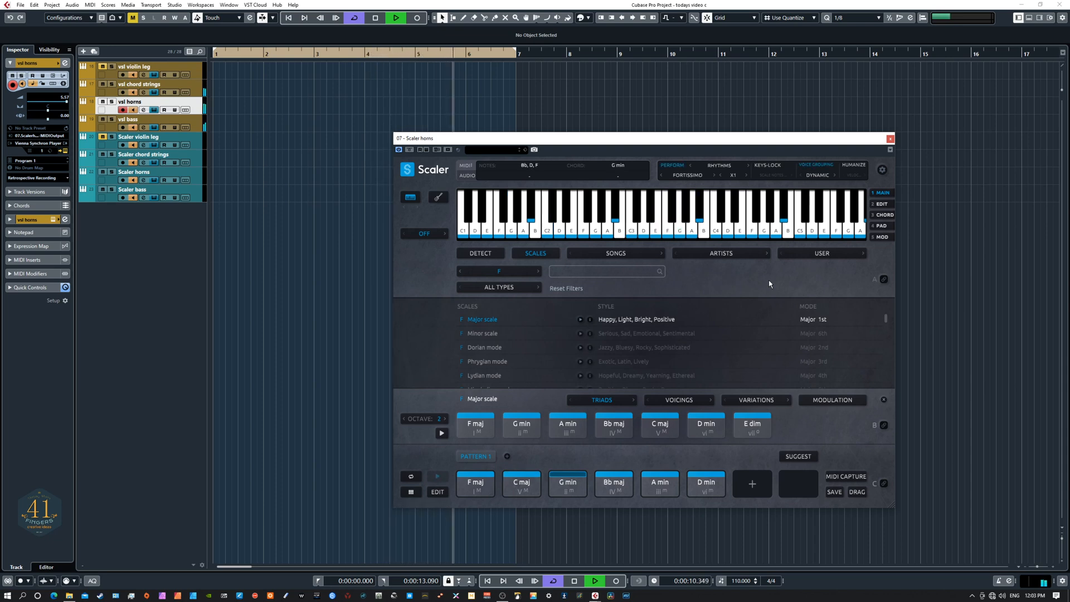
key("space")
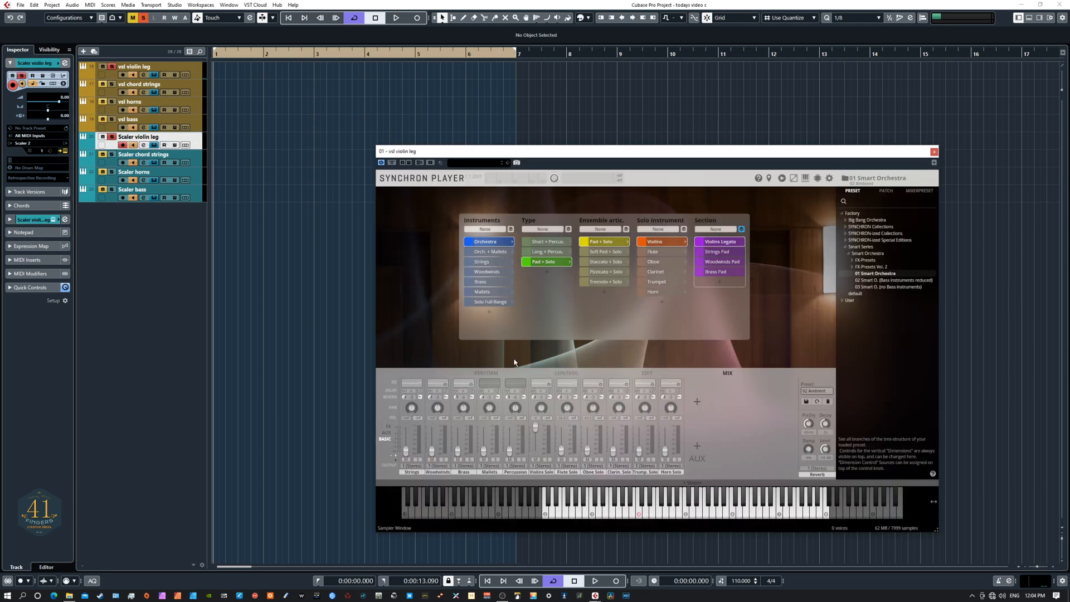
- Test a note in the vsl violin leg player and switch the Scaler violin leg expression to Melody
left_click(758, 514)
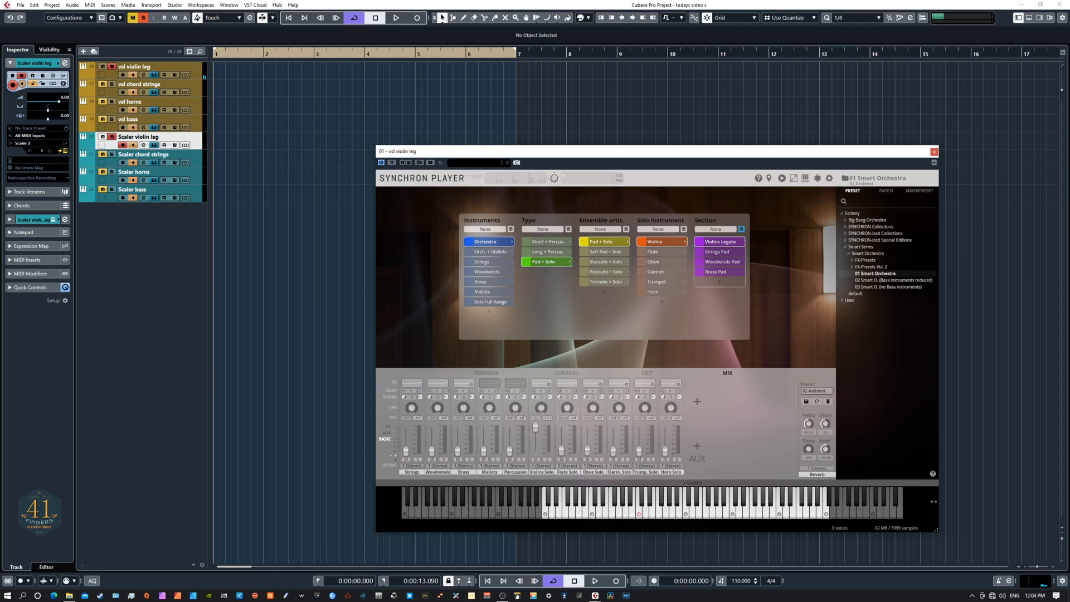
left_click_drag(0, 201, 660, 164)
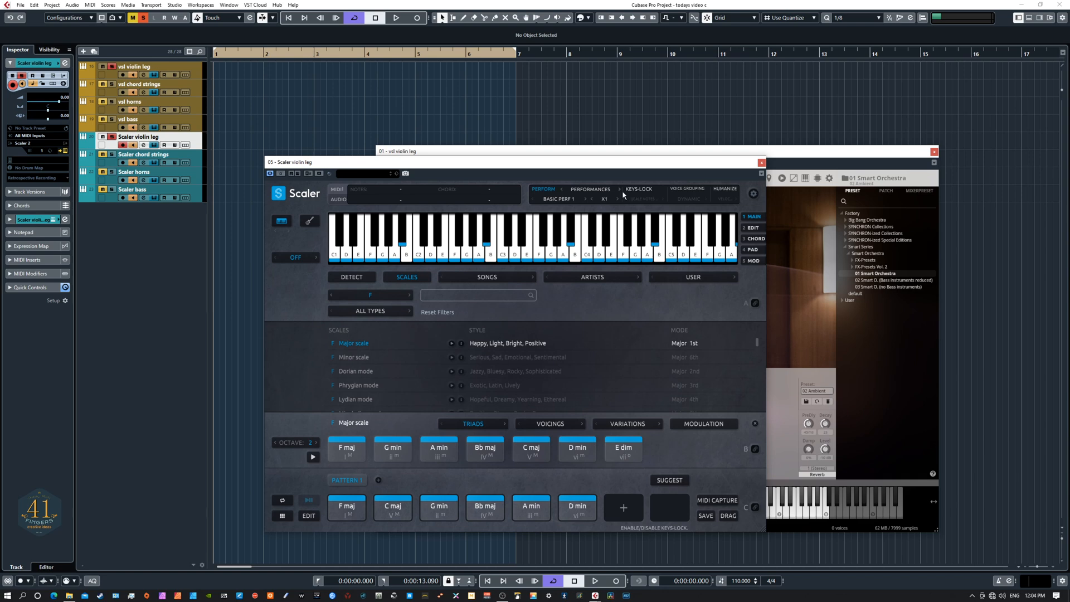
left_click(589, 192)
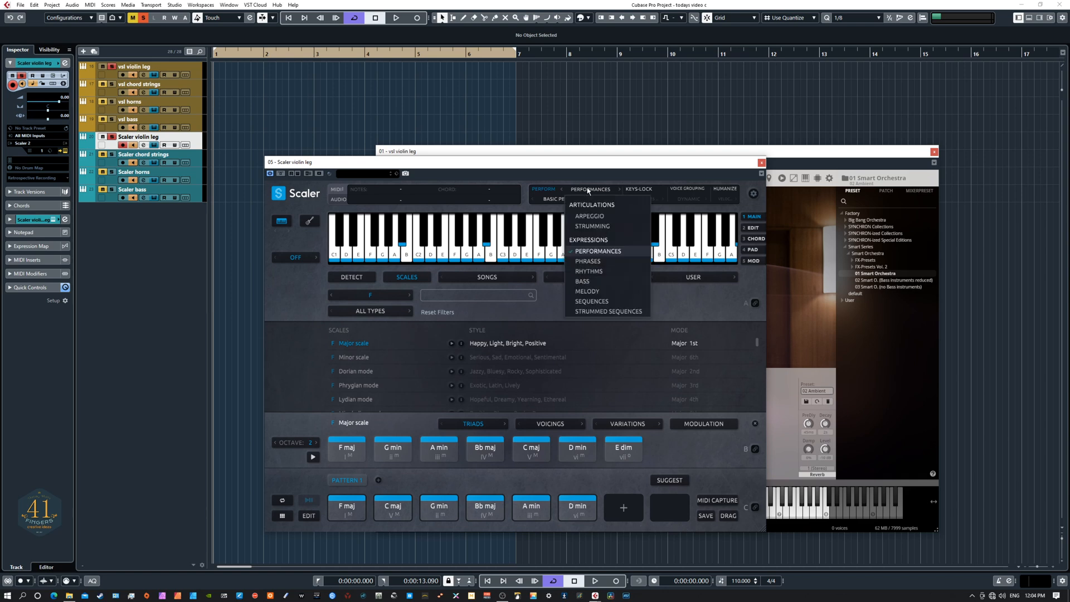
left_click(588, 292)
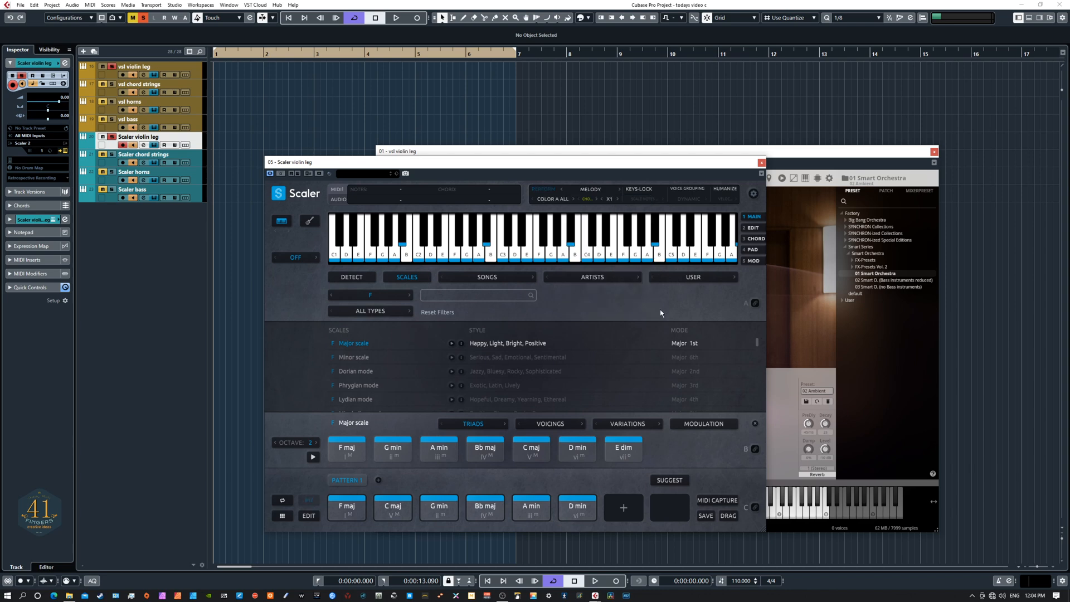
- Set the speed of the Color A All melody in Scaler violin leg to X0.5 and play it soloed
left_click(548, 199)
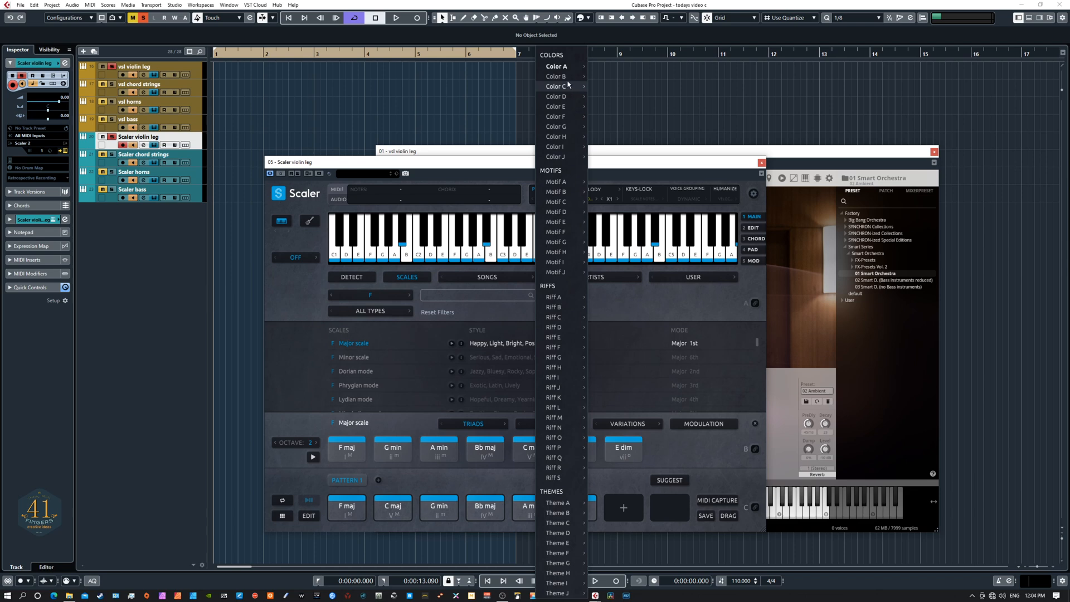
mouse_move(561, 67)
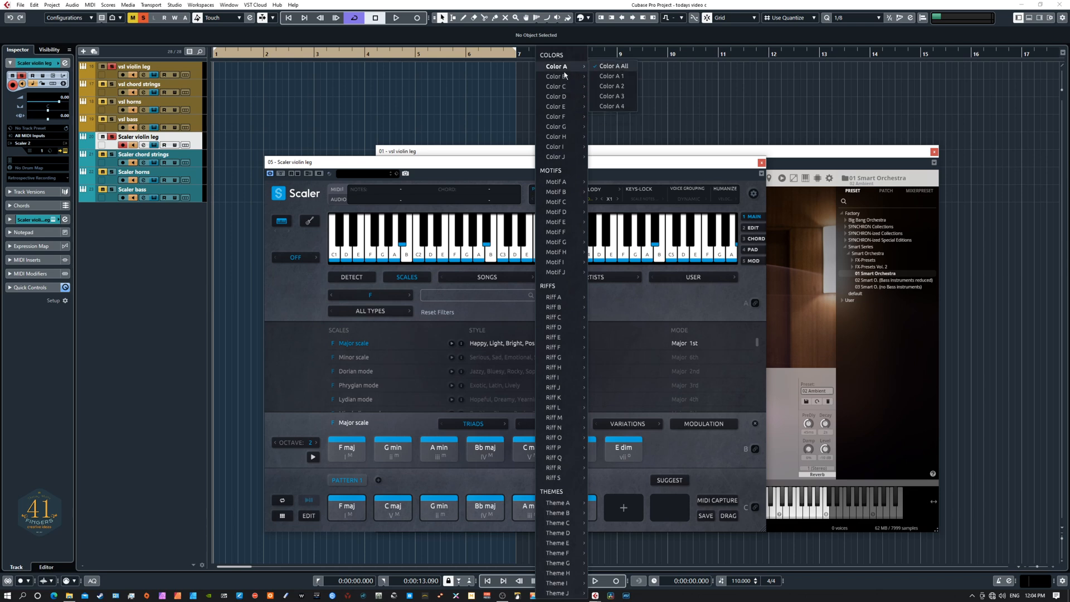
left_click(517, 164)
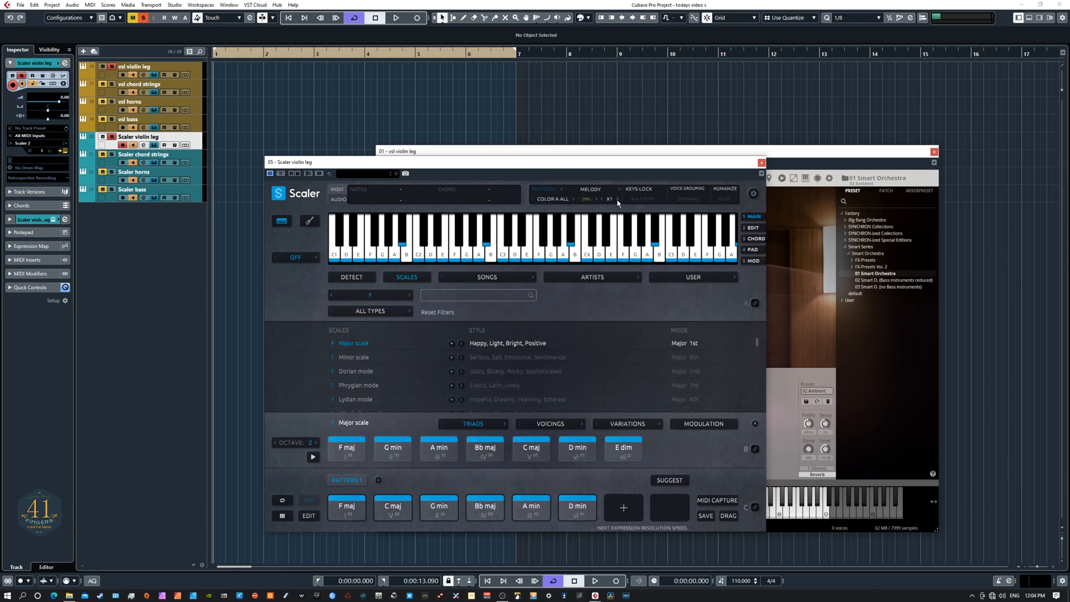
left_click(602, 200)
mouse_move(615, 165)
left_mouse_down()
mouse_move(696, 235)
mouse_move(668, 290)
mouse_move(625, 176)
left_mouse_up()
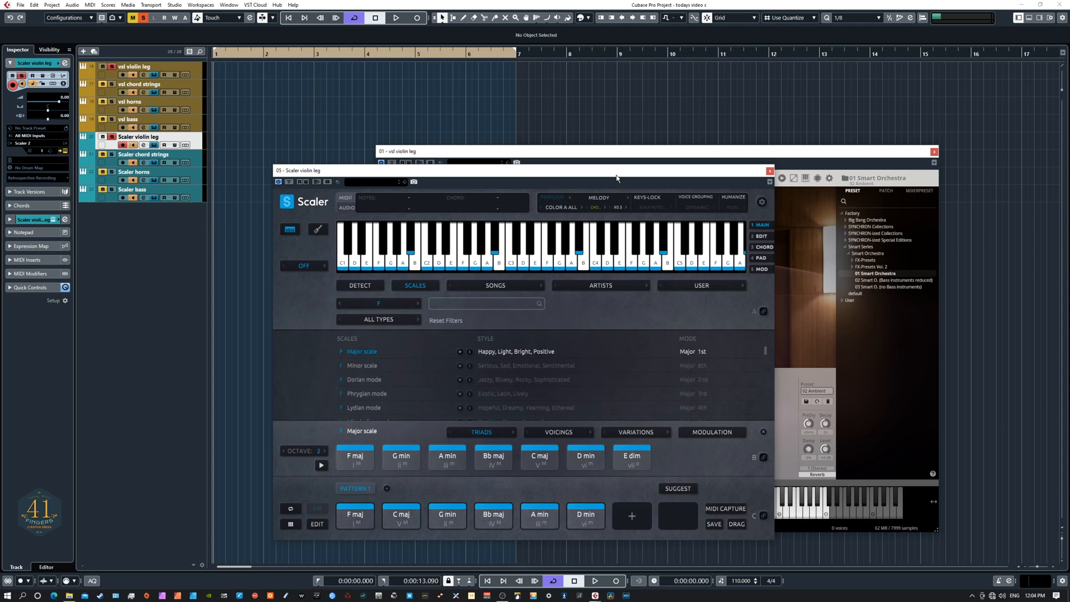
key("space")
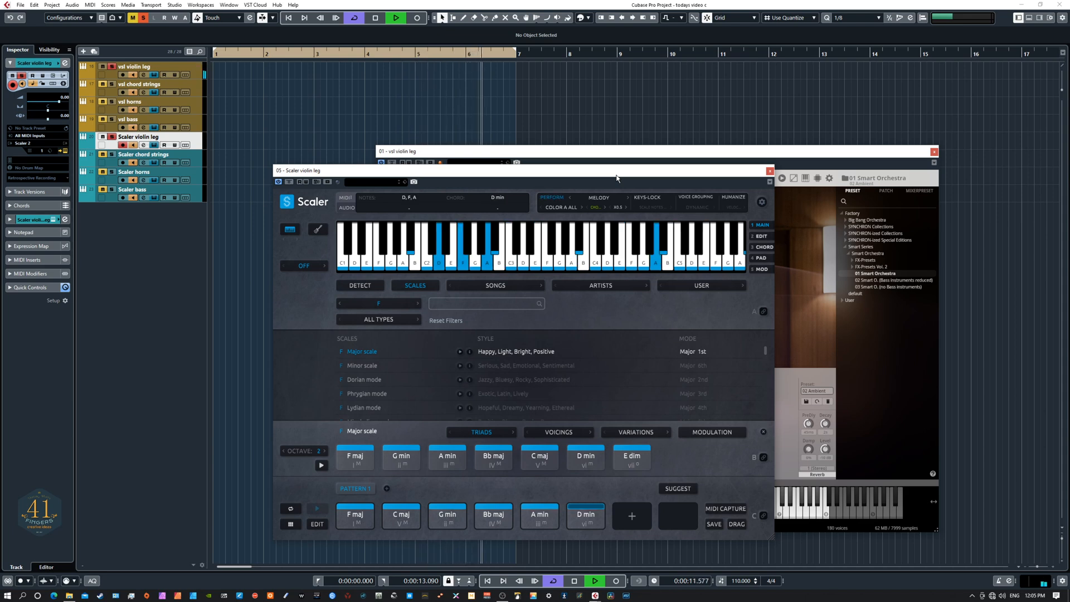
key("space")
key("Home")
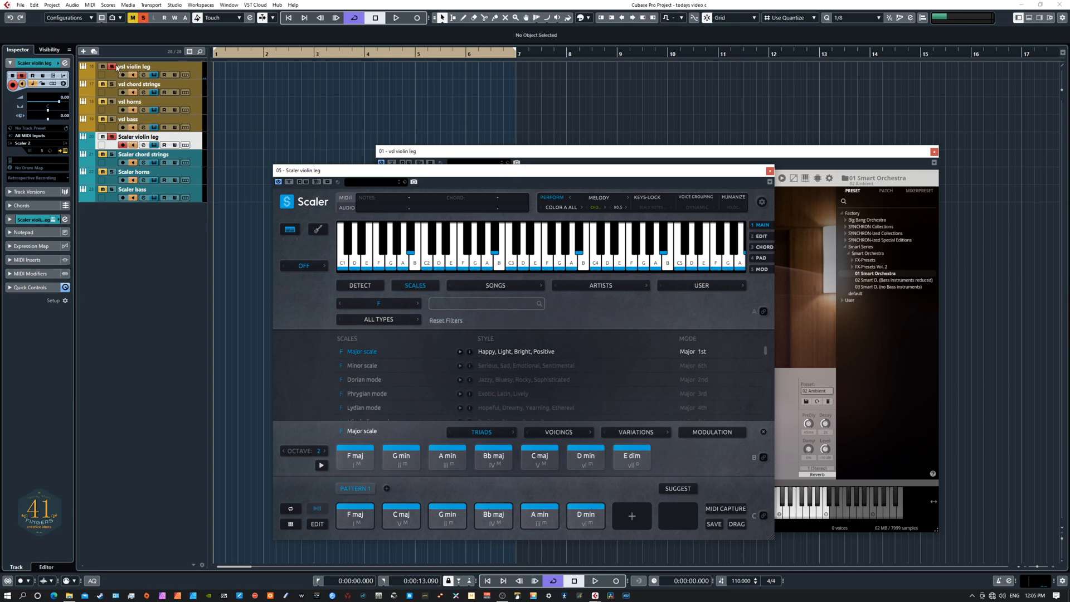
- Unsolo the vsl violin leg and Scaler violin leg tracks and play the full arrangement with the melody
left_click(113, 137)
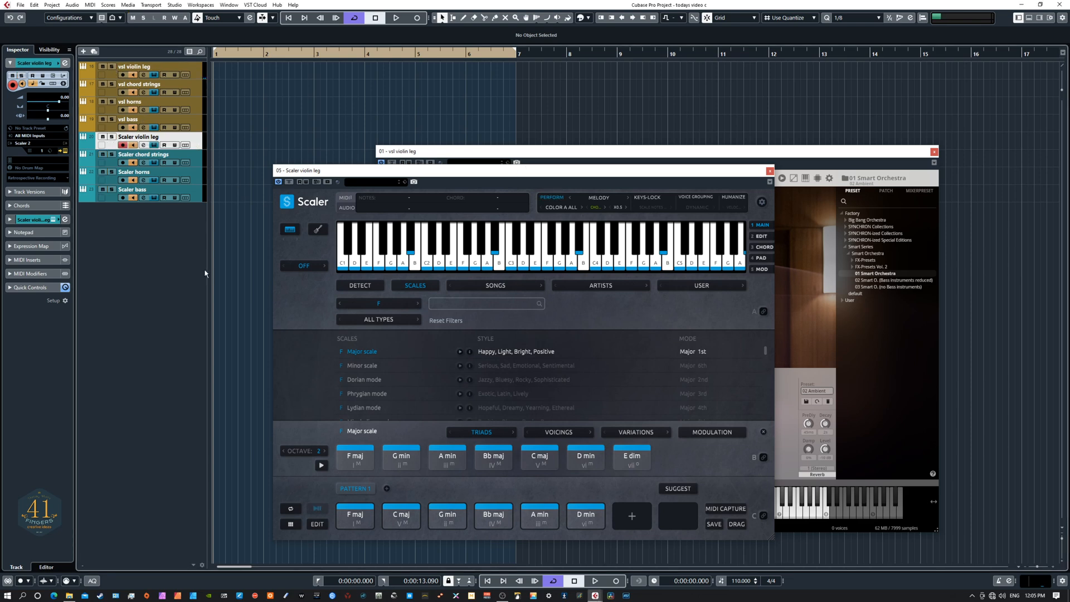
key("space")
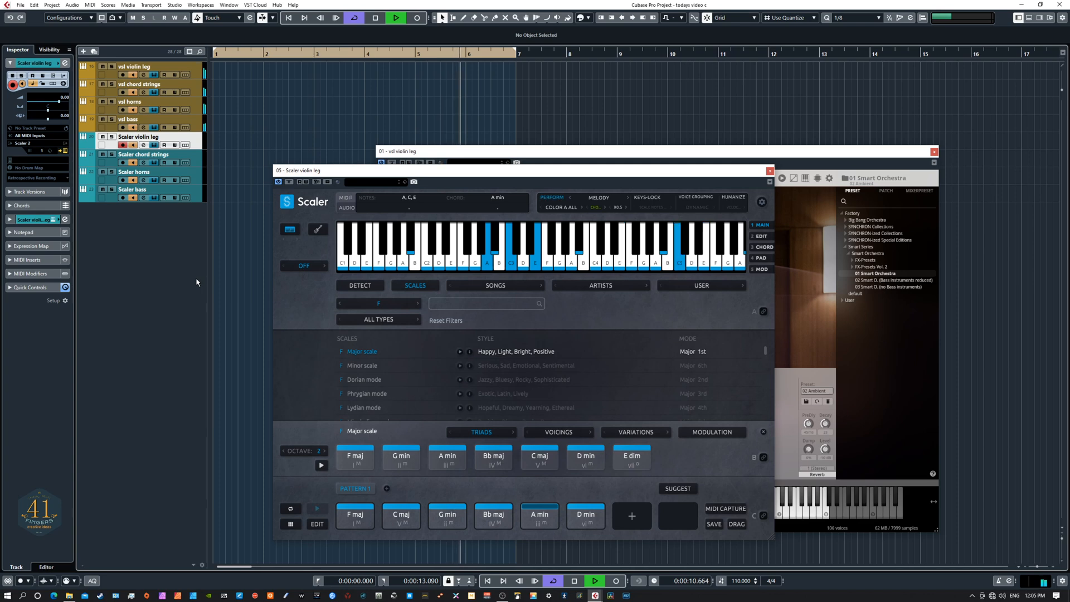
key("space")
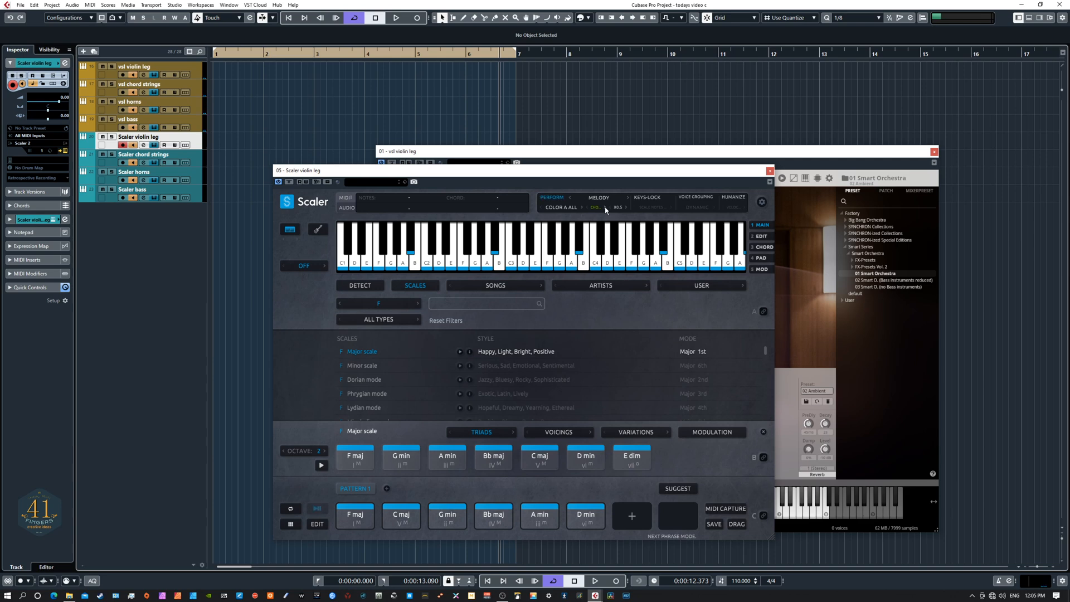
- Solo the vsl violin leg and Scaler violin leg tracks, play the melody and set its speed back to X1
left_click(571, 209)
mouse_move(583, 80)
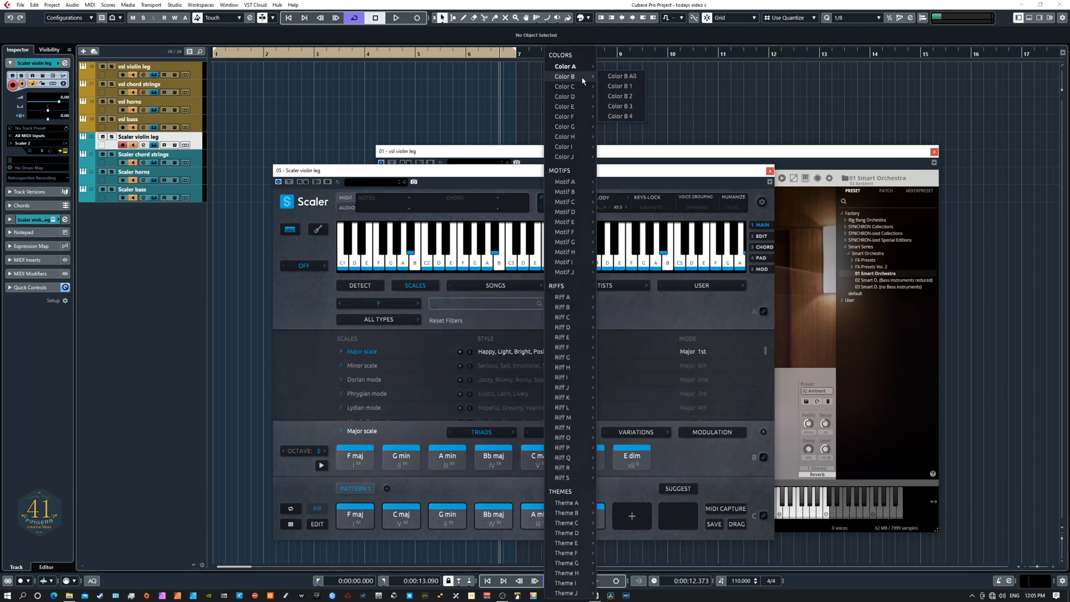
left_click(186, 264)
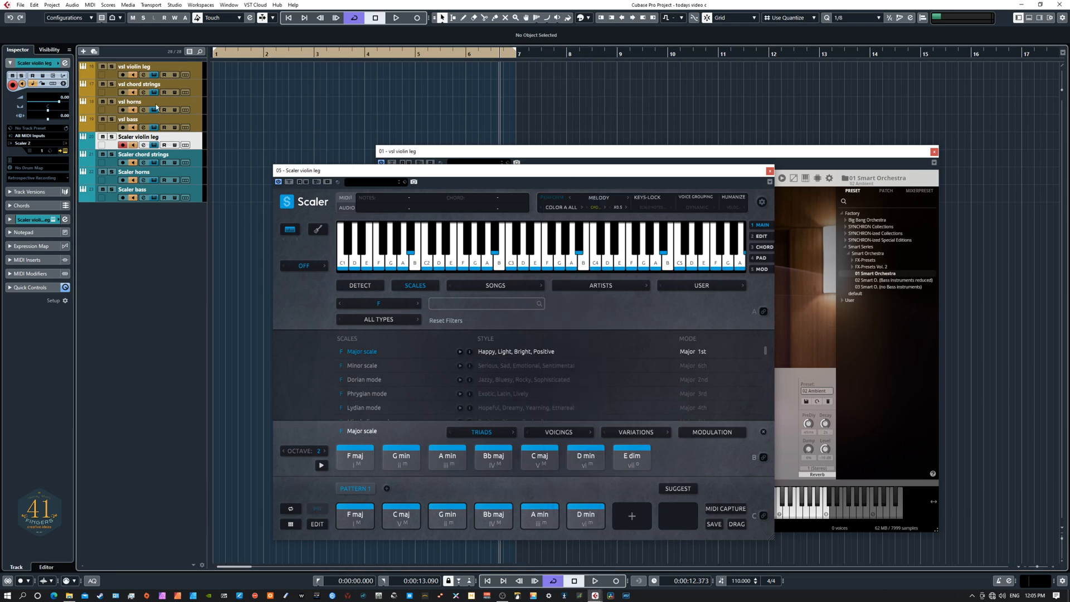
left_click(114, 66)
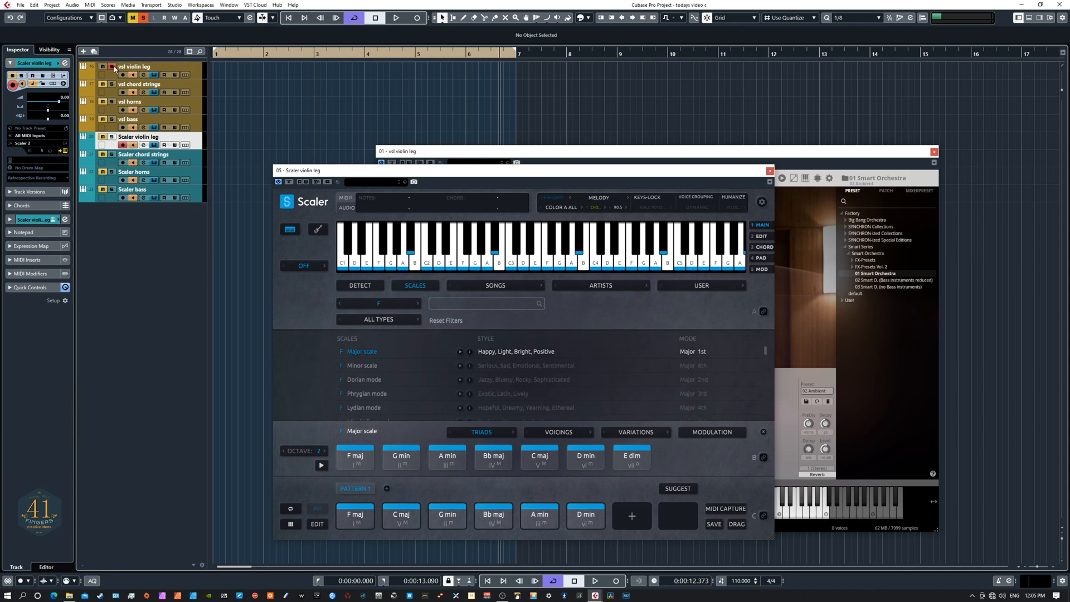
left_click(112, 138)
key("space")
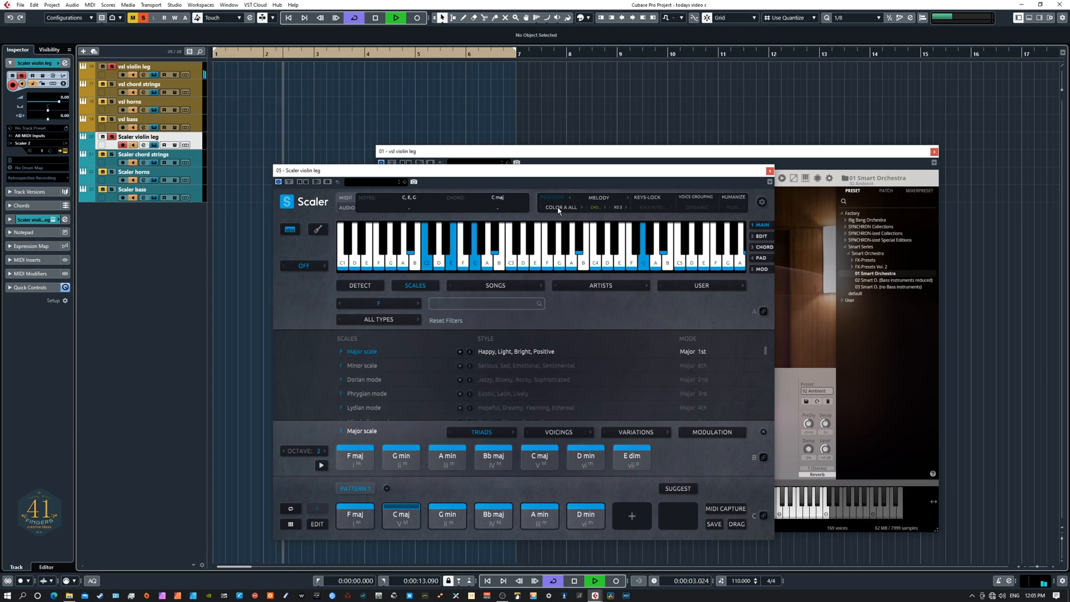
key("space")
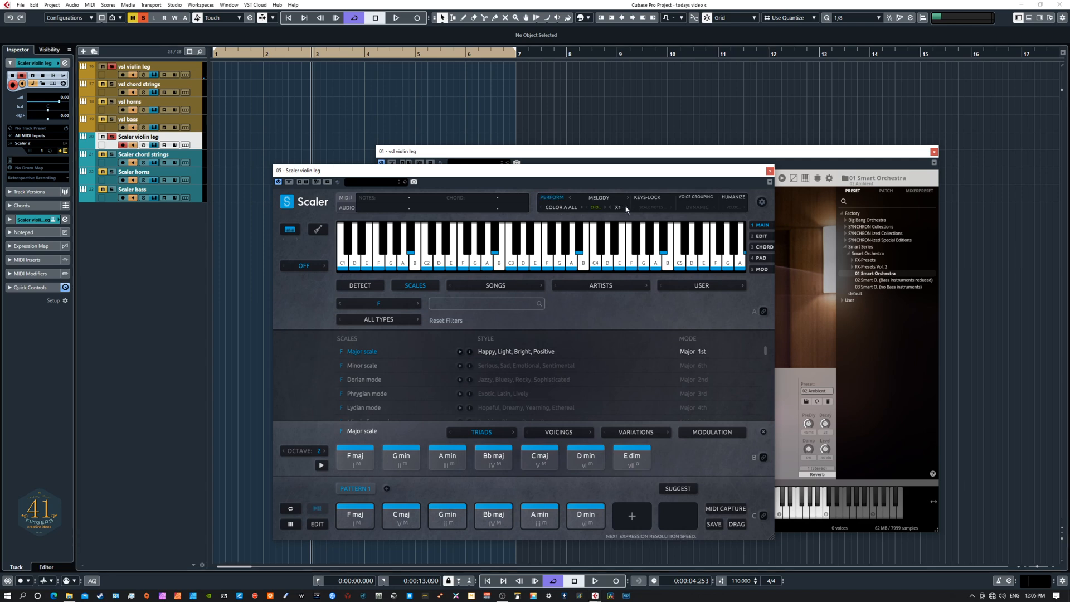
- Change the Scaler violin leg melody to Color B All and play it soloed
left_click(561, 209)
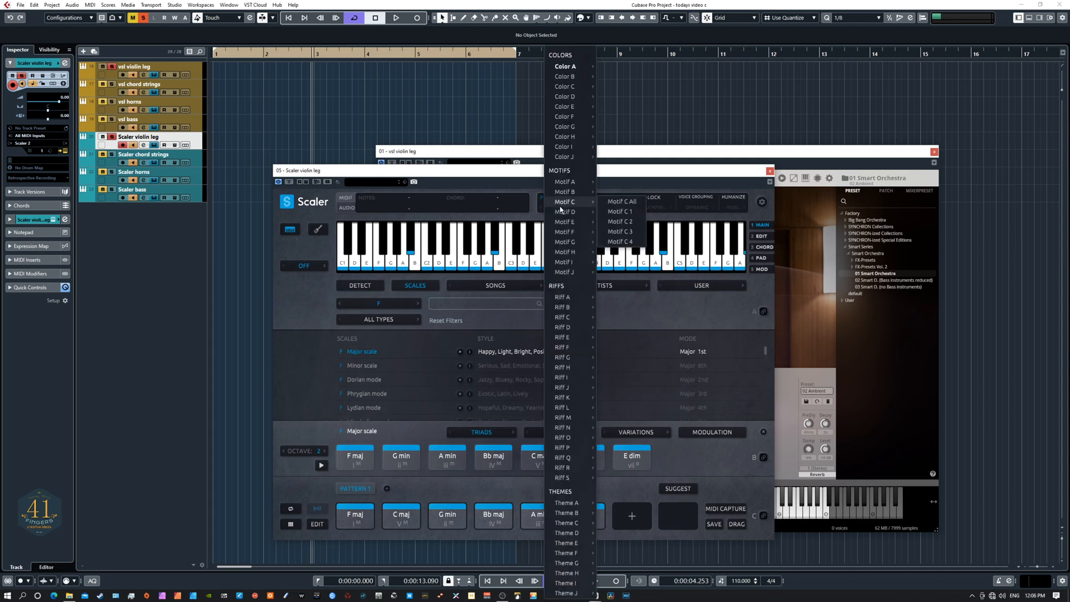
mouse_move(572, 77)
left_click(613, 76)
key("space")
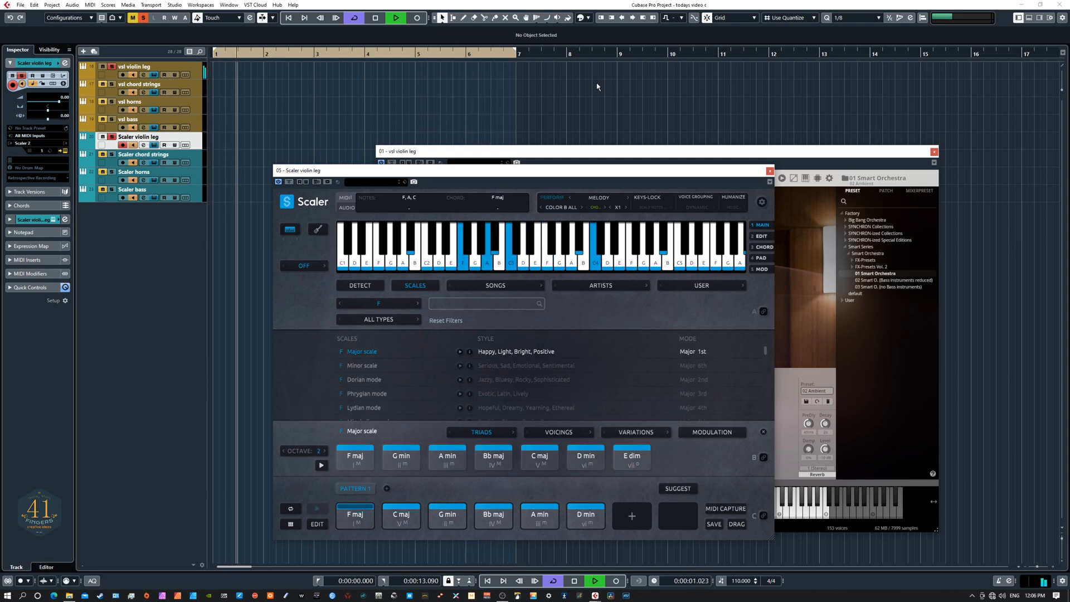
key("space")
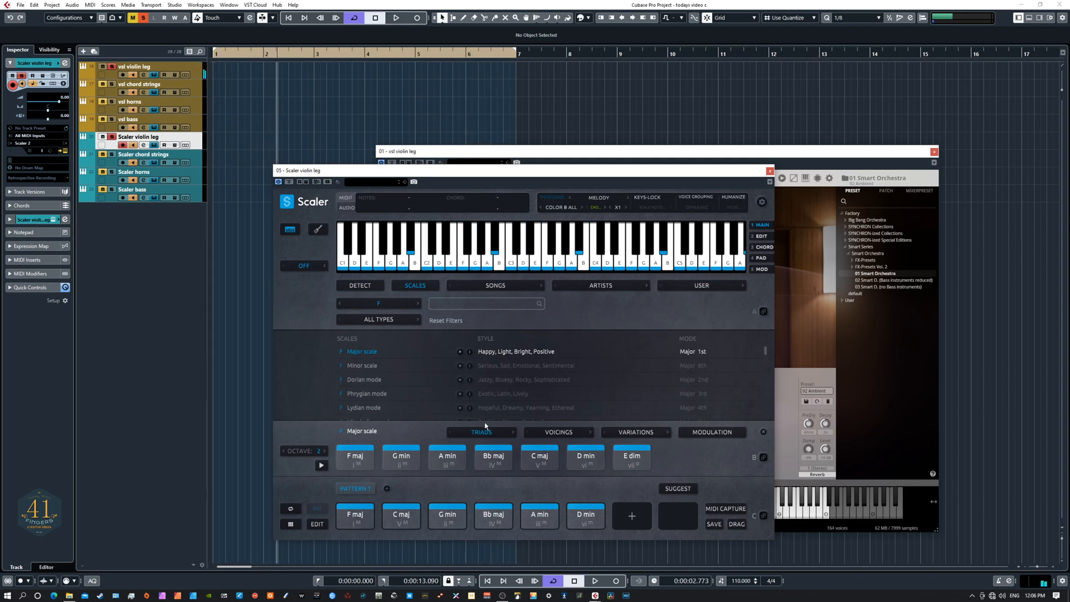
- Audition the C maj pattern chord and a single A note with the Color B All melody
left_click(413, 509)
left_click(413, 510)
left_click(402, 523)
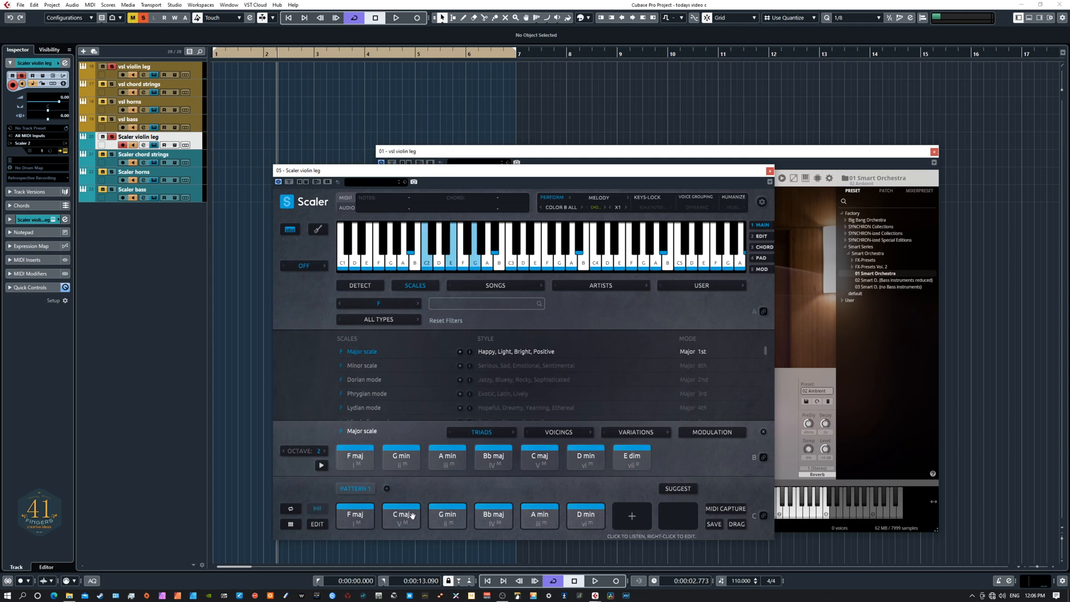
left_click(568, 265)
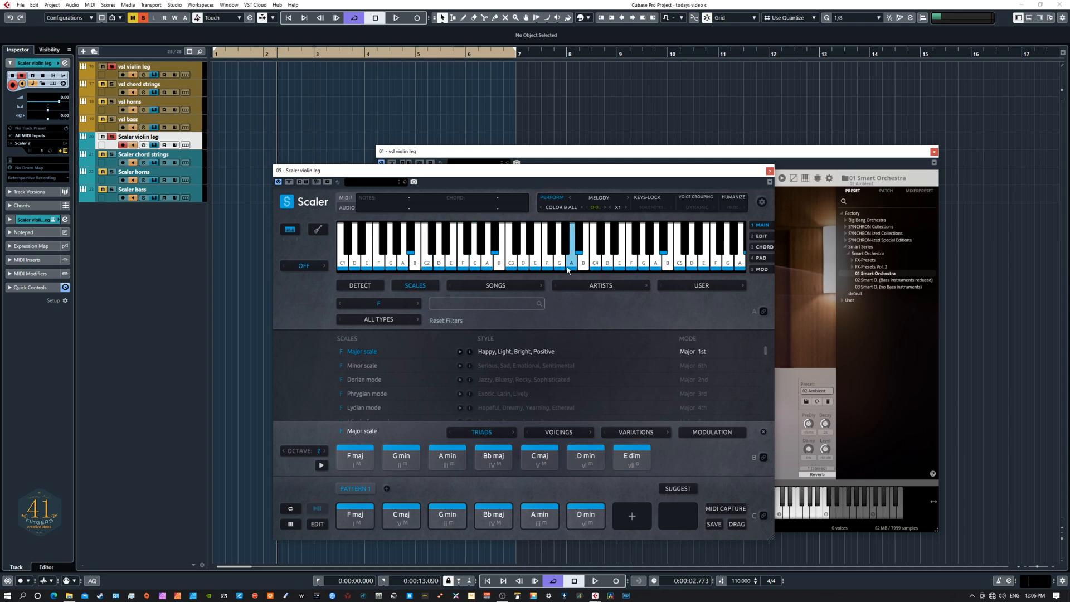
- Return the Scaler violin leg melody to Color A All and audition the C maj pattern chord
left_click(555, 204)
mouse_move(565, 66)
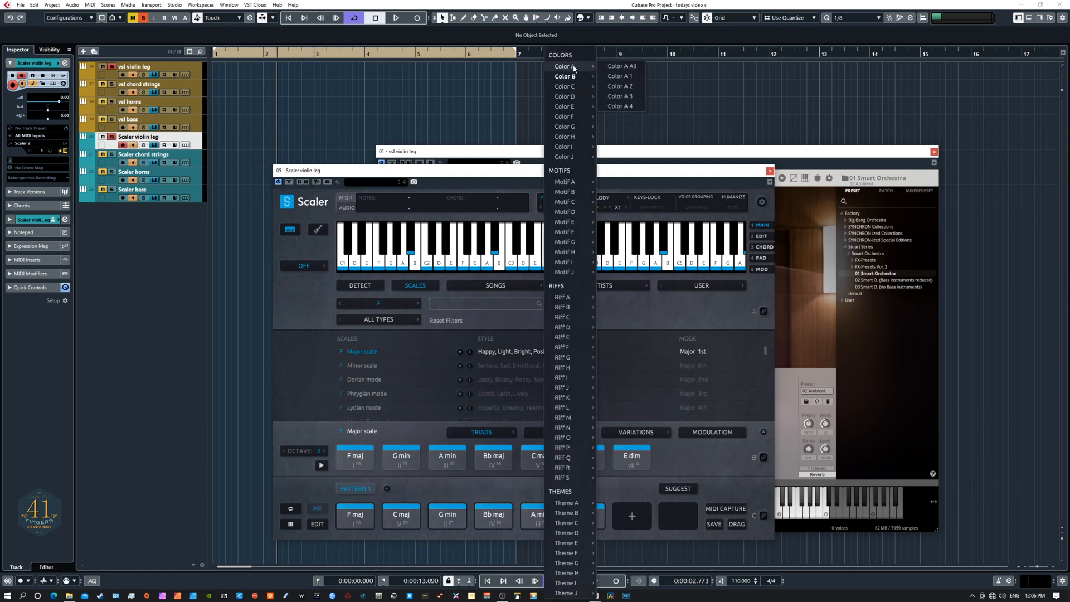
left_click(616, 66)
left_click(401, 512)
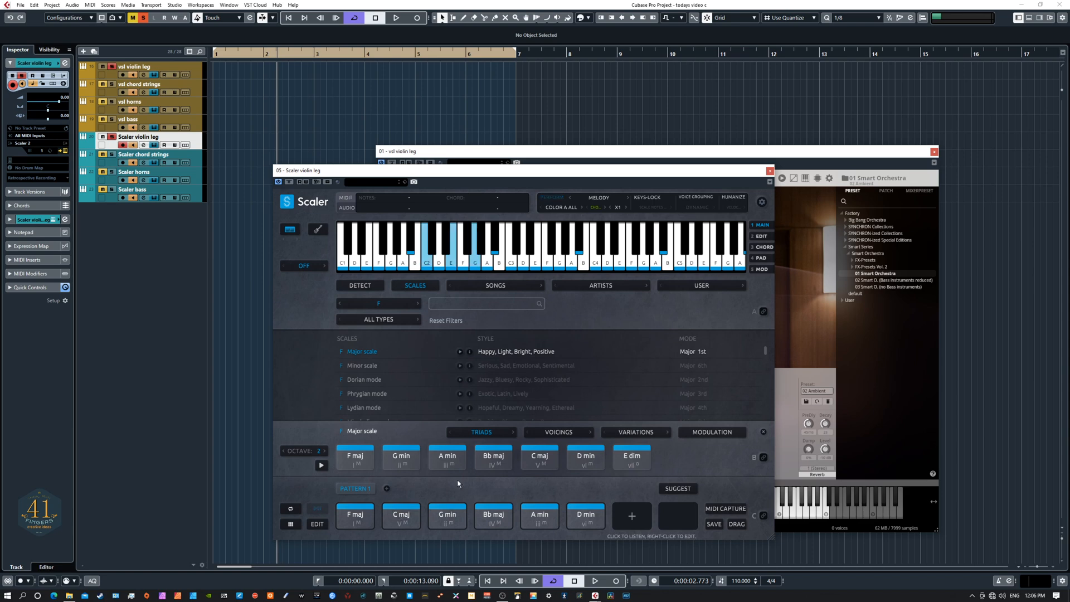
- Raise the C maj pattern chord of the Scaler violin leg instance by one octave
left_click_drag(807, 152, 866, 117)
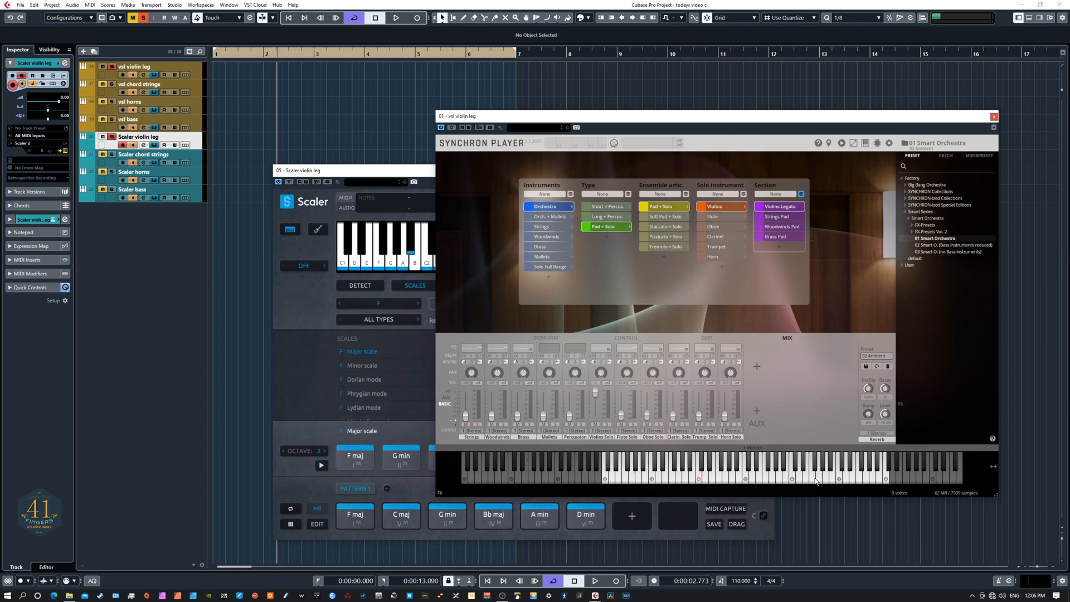
left_click(419, 498)
left_click(406, 517)
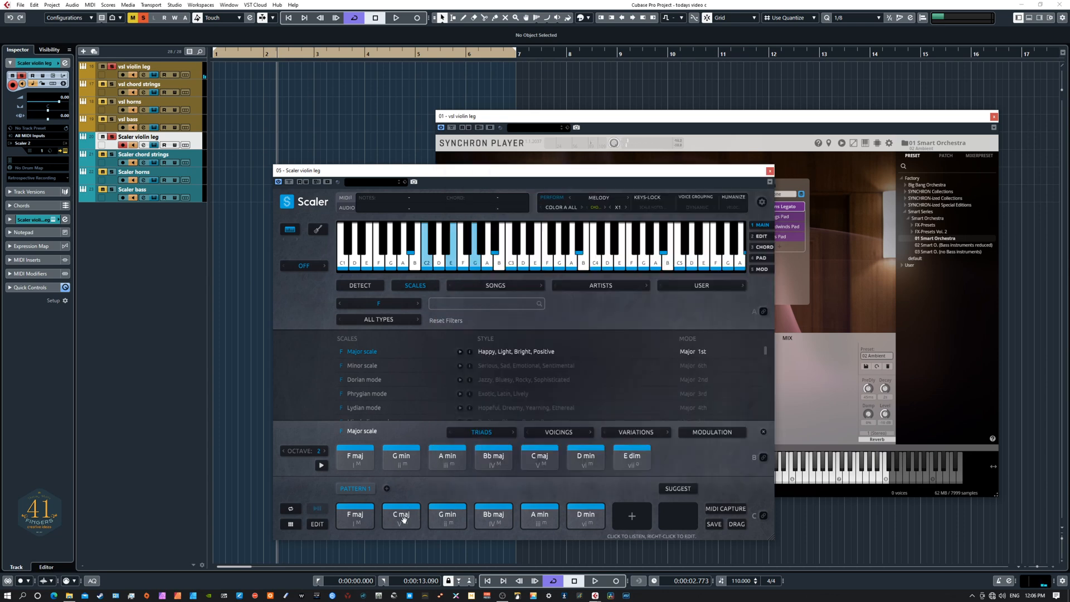
right_click(404, 520)
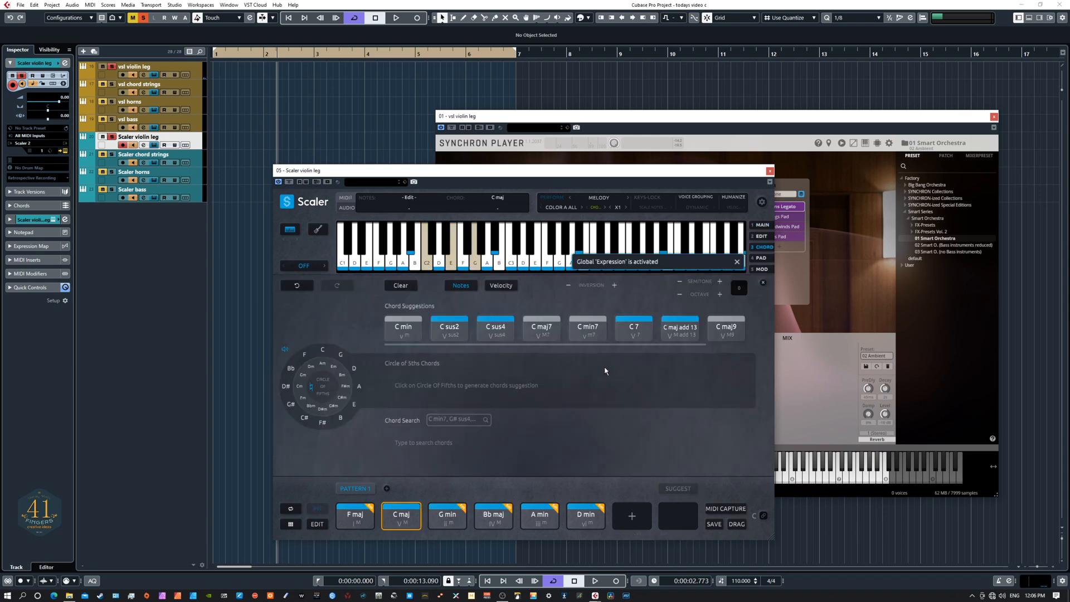
left_click(441, 266)
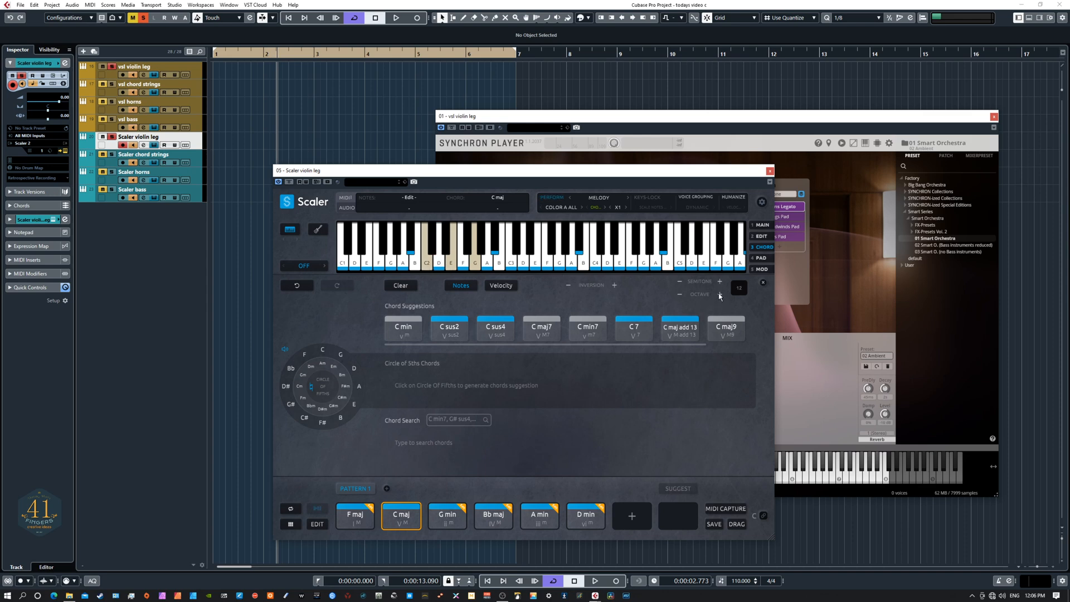
left_click(719, 295)
- Audition the raised C maj chord alongside the F maj and G min pattern chords
left_click(392, 514)
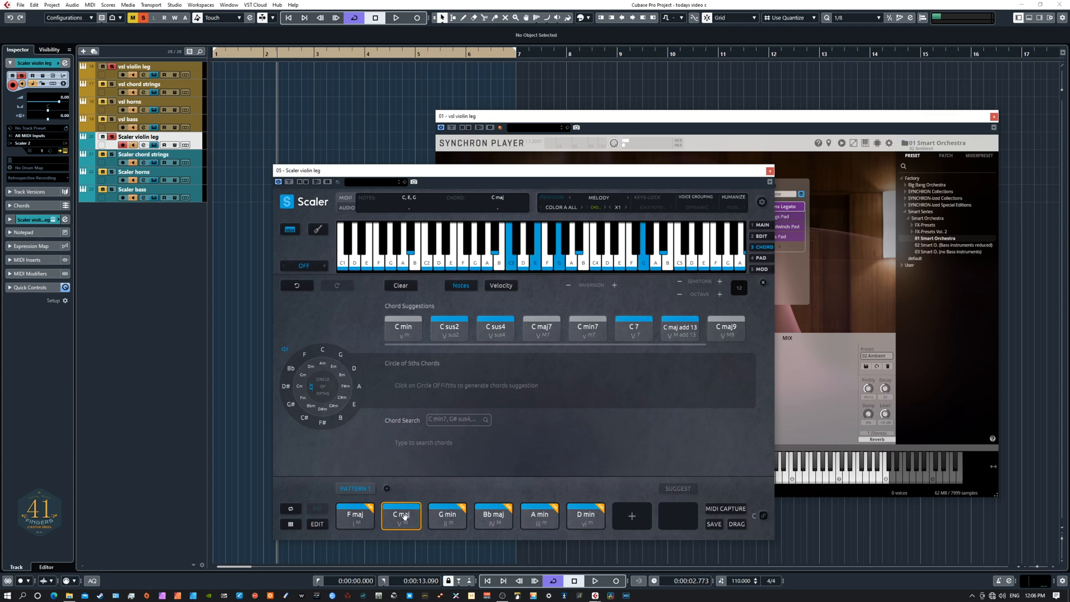
left_click(356, 518)
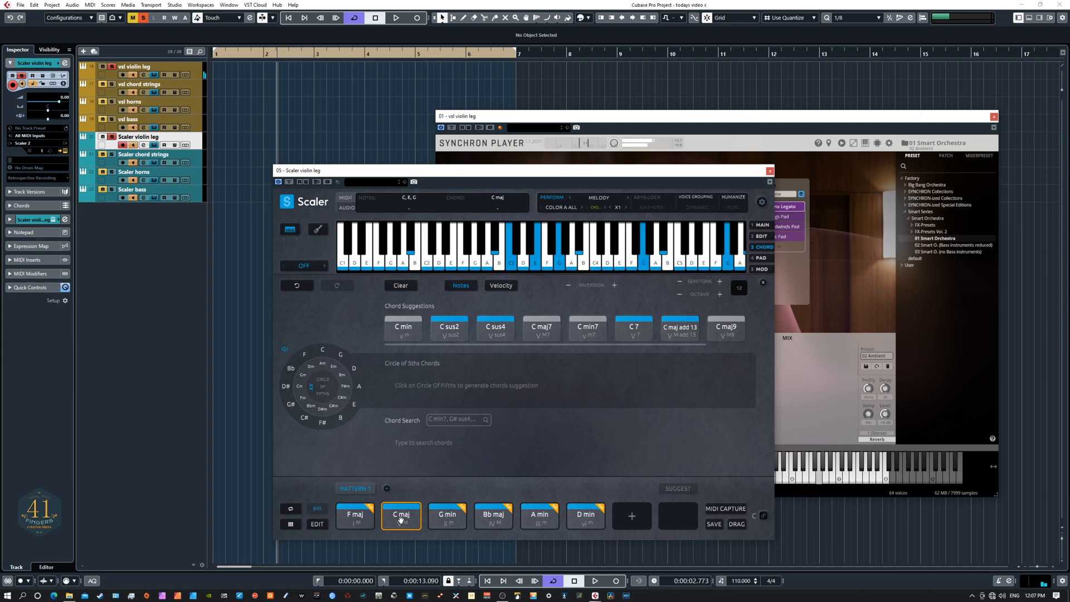
left_click(443, 517)
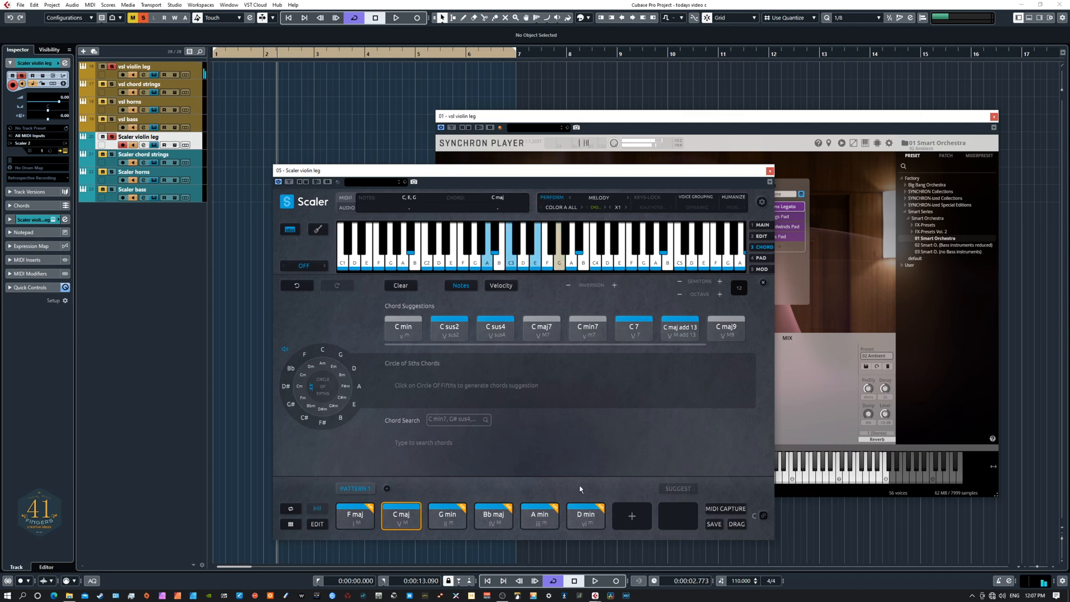
left_click(405, 514)
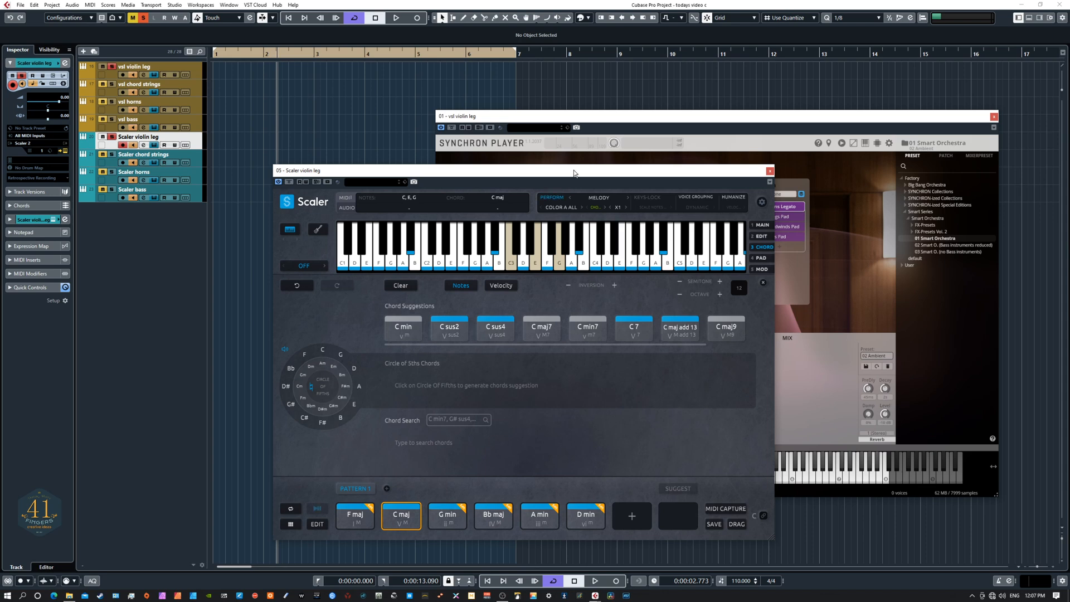
- Set the Scaler violin leg melody speed to X0.5, play the soloed pattern and return to the project start
left_click_drag(578, 172, 639, 150)
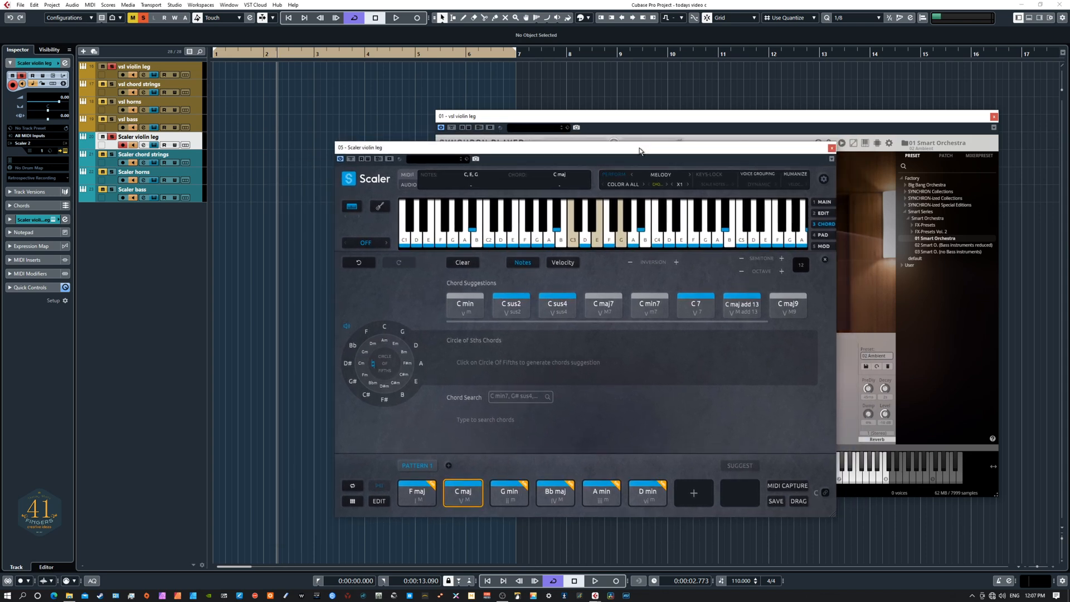
key("Home")
key("space")
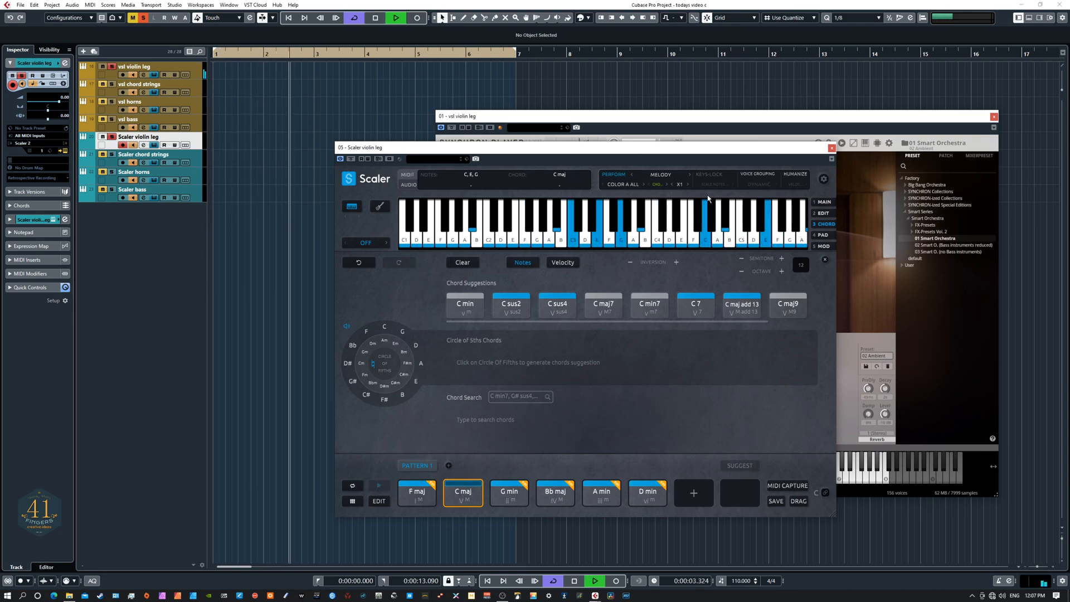
key("space")
left_click(672, 184)
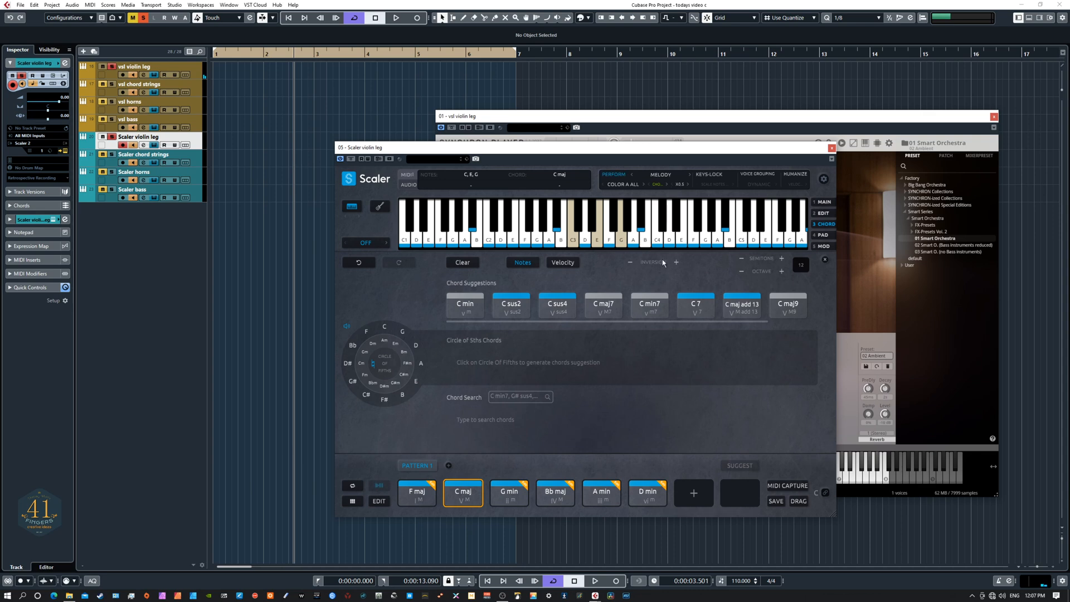
key("space")
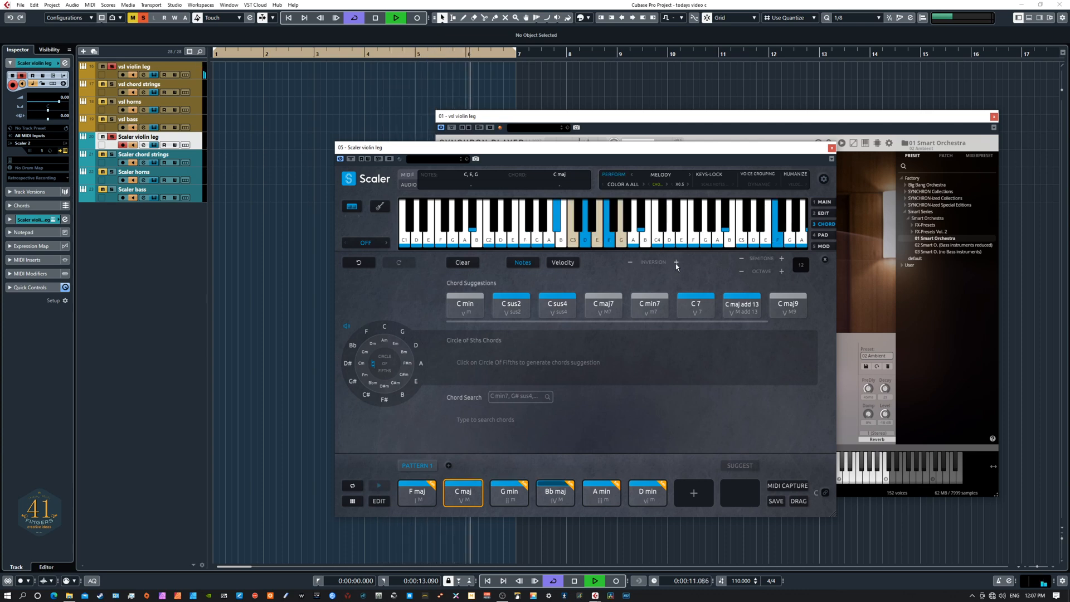
key("space")
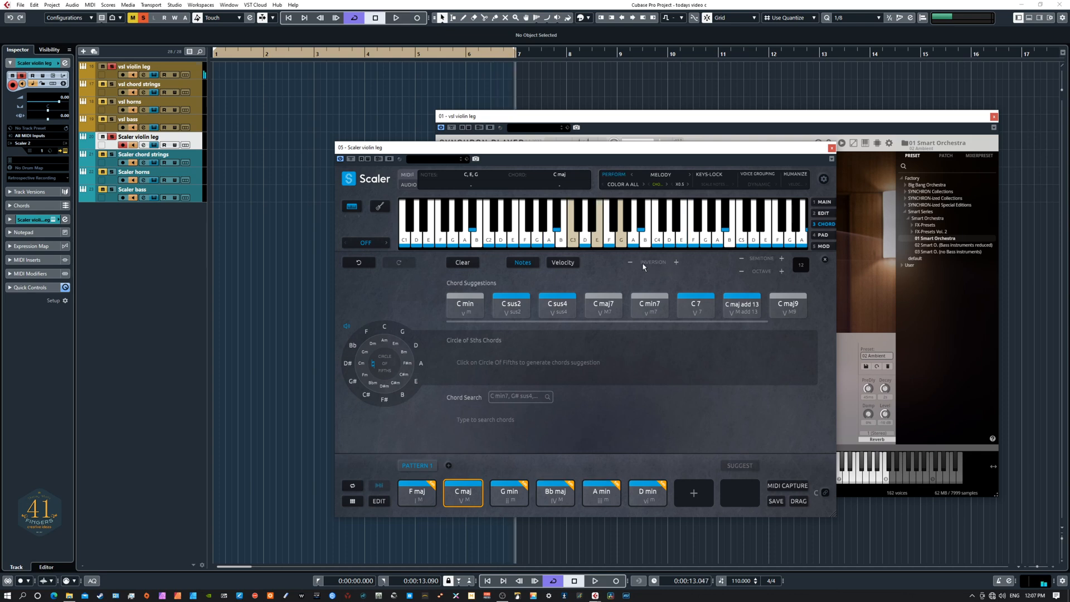
key("Home")
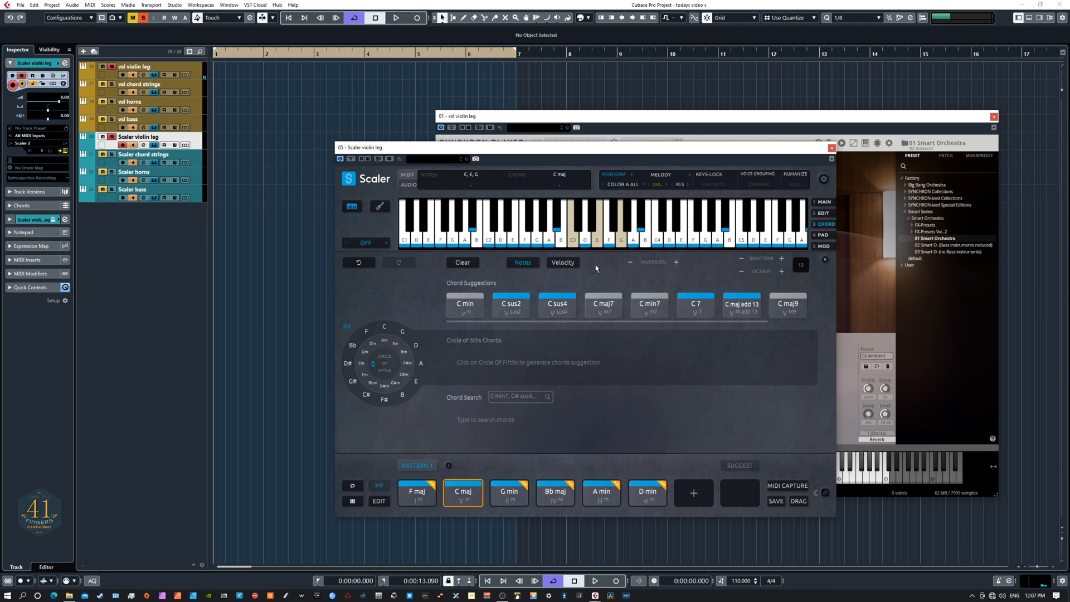
- Unsolo the Scaler violin leg and vsl violin leg tracks and play the full arrangement
left_click(112, 137)
left_click(112, 67)
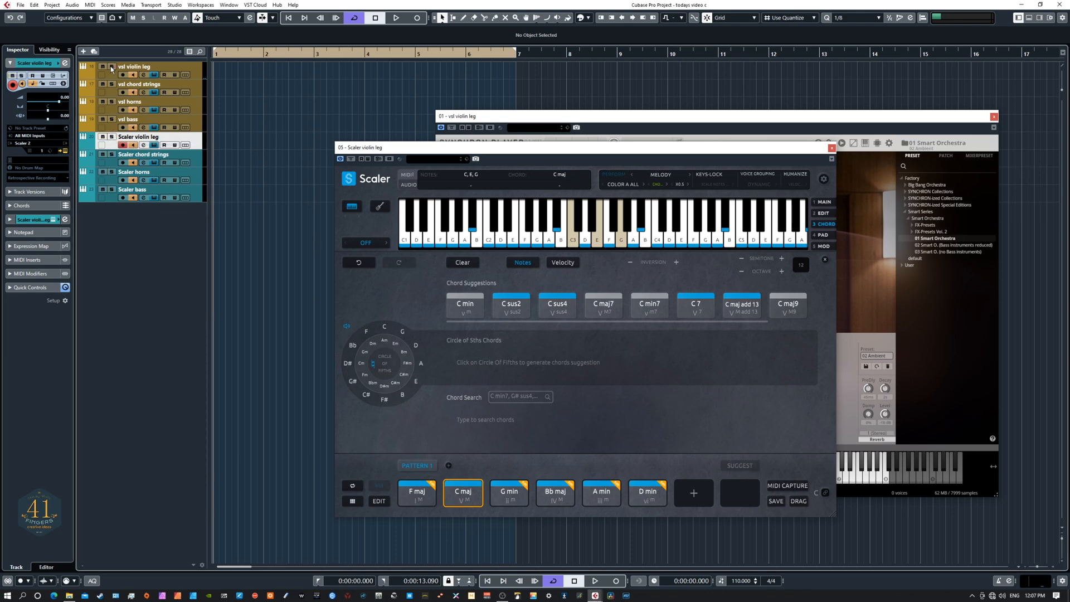
key("space")
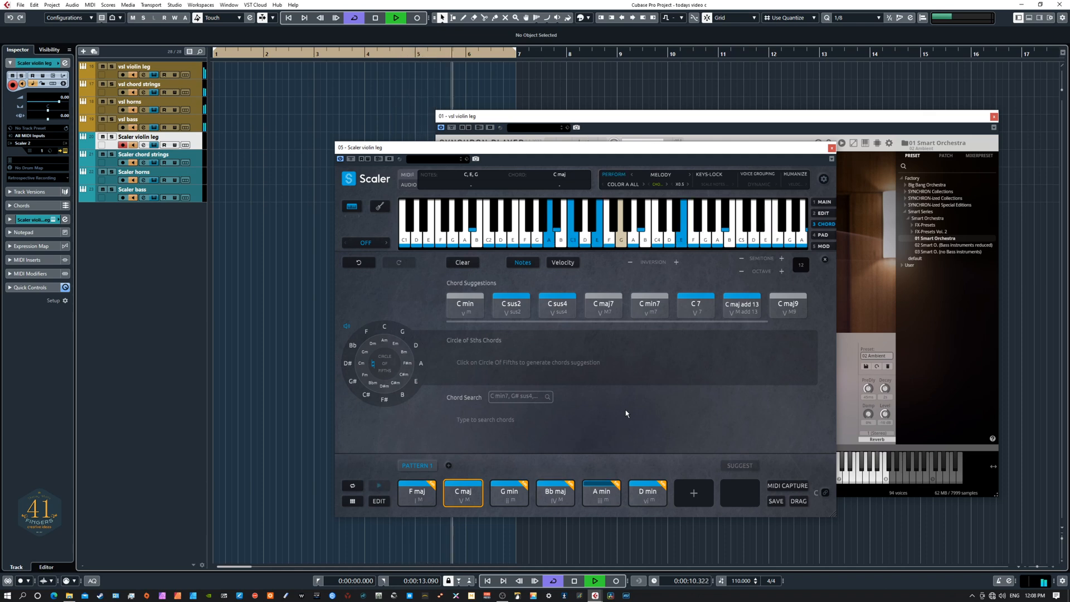
key("space")
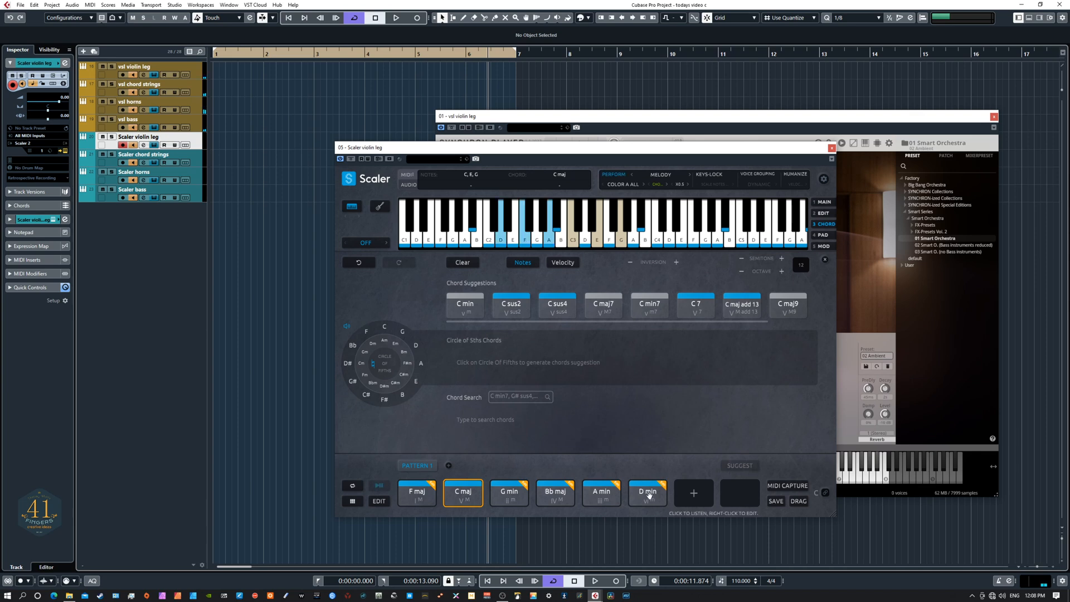
- Raise the D min pattern chord of Scaler violin leg by one octave and play the full arrangement
left_click(655, 498)
left_click(636, 497)
left_click(645, 492)
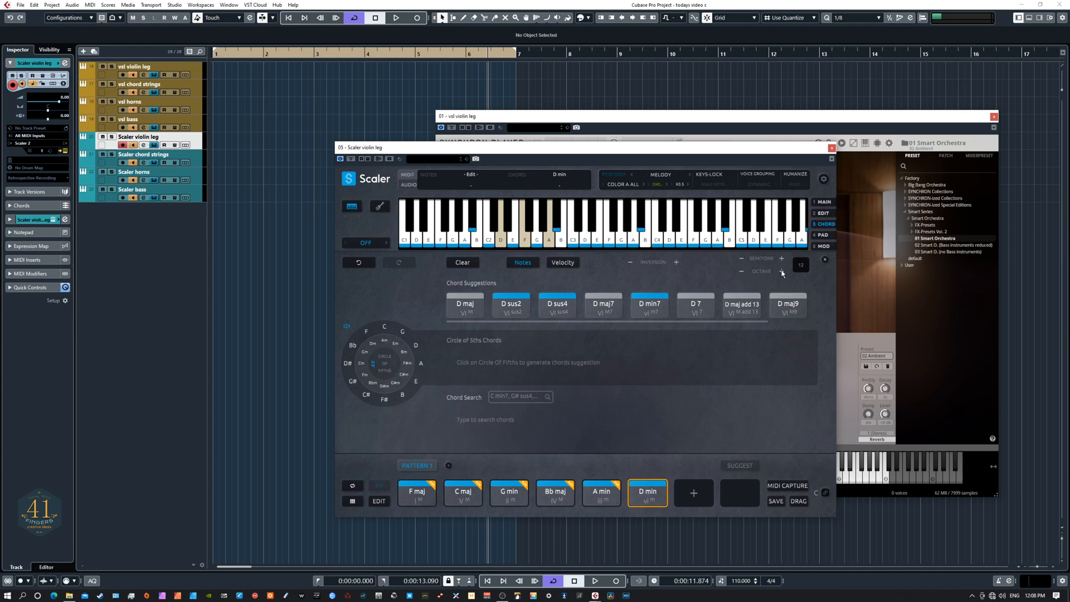
left_click(781, 271)
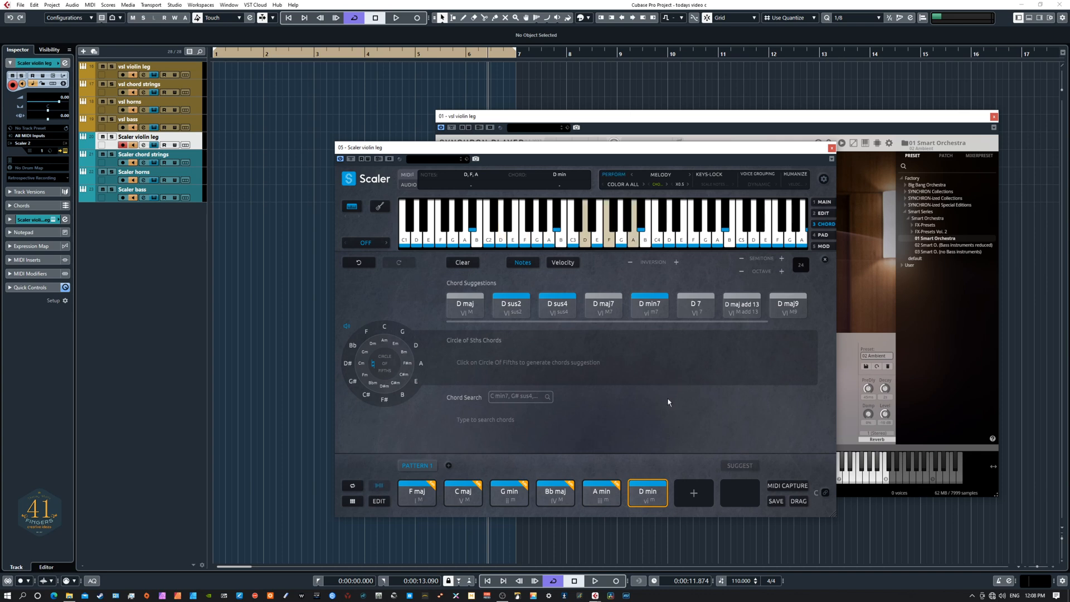
key("space")
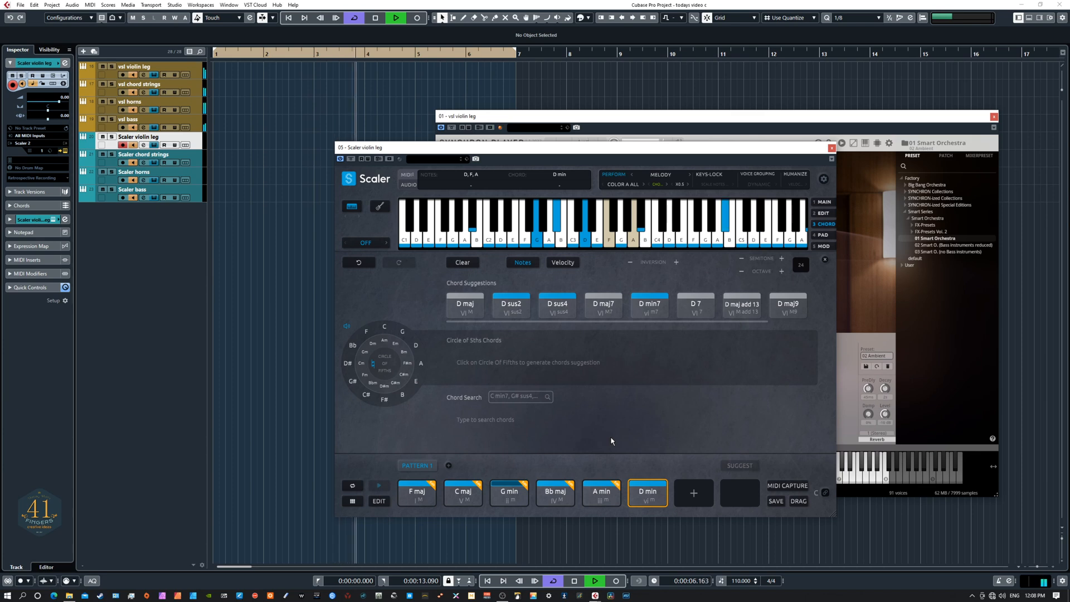
key("space")
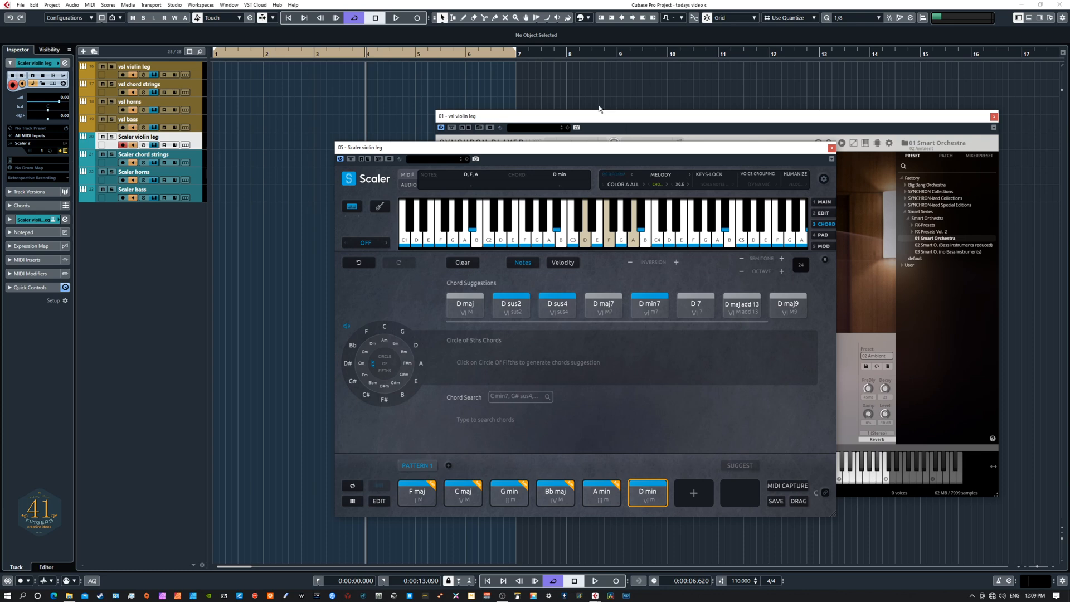
left_click_drag(598, 113, 617, 111)
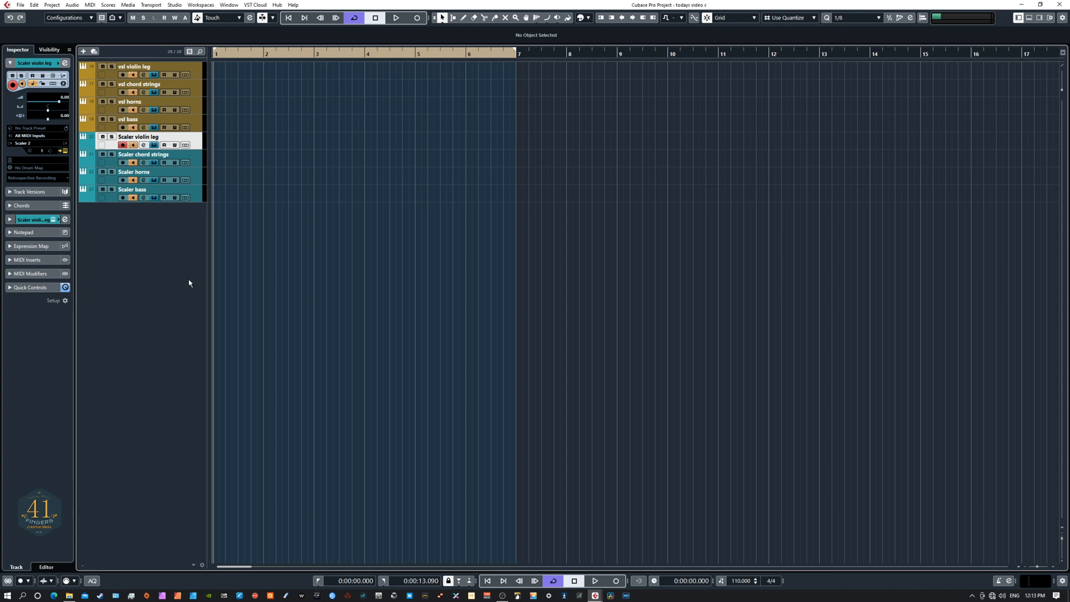
- Duplicate the vsl horns track and rename the copy vsl oboe
left_click(196, 101)
right_click(197, 101)
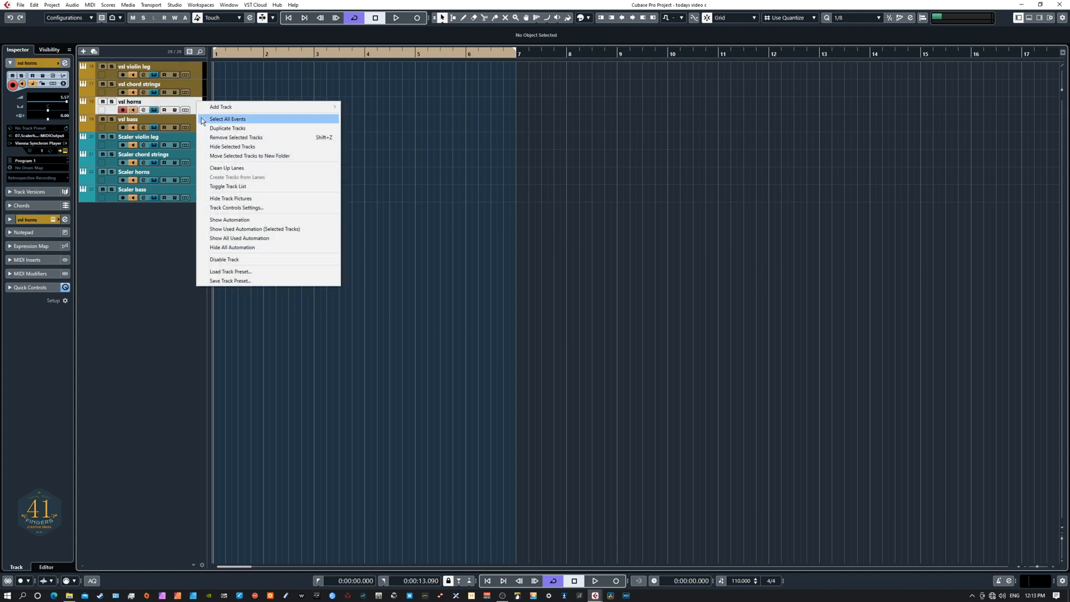
left_click(219, 128)
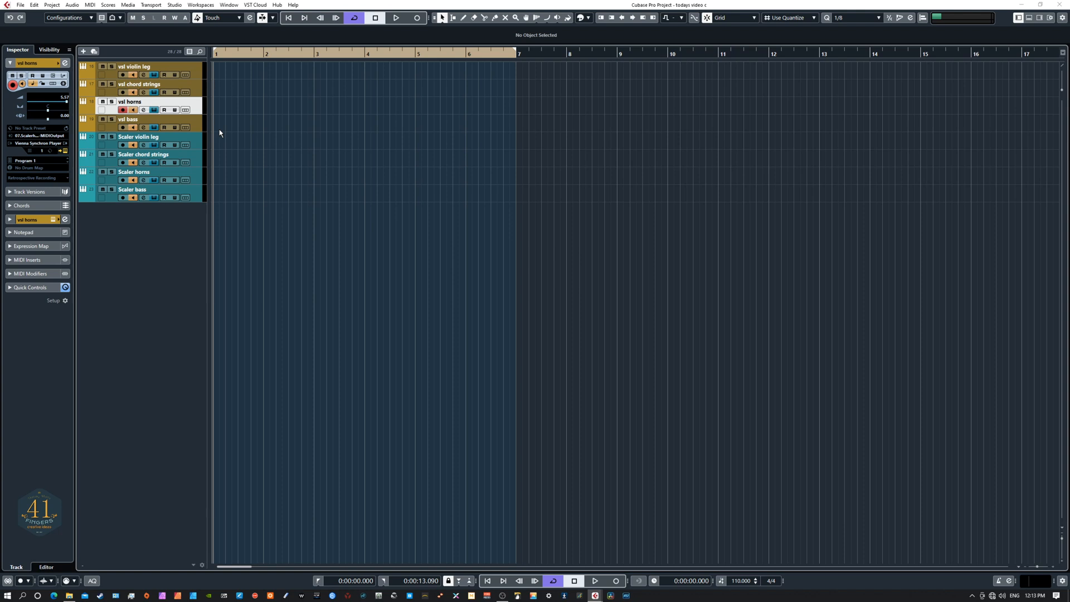
double_click(165, 120)
left_click_drag(164, 120, 127, 119)
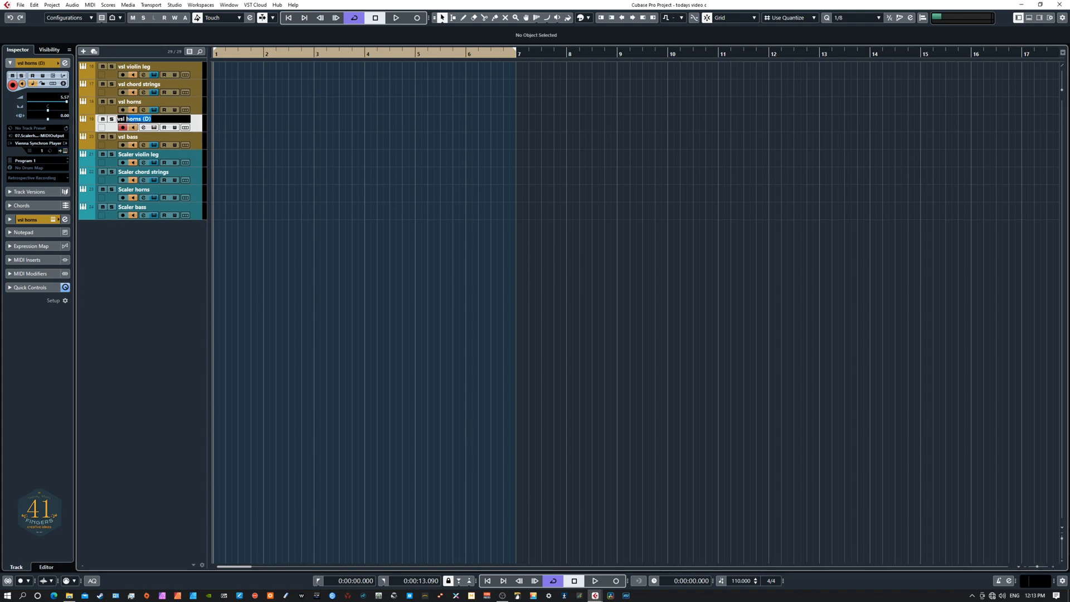
type("oboe")
key("Return")
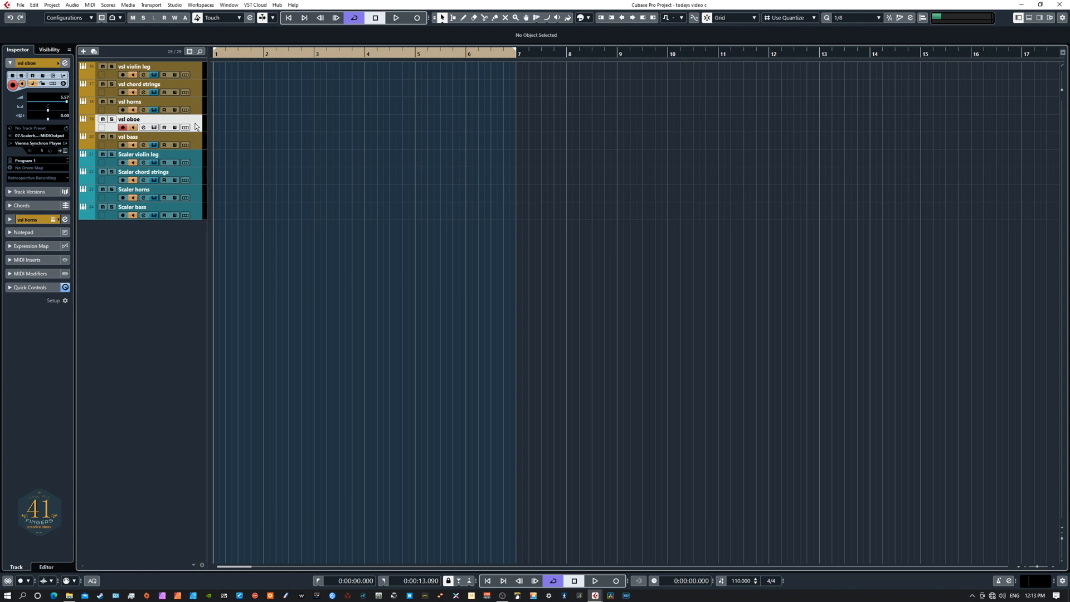
- Load the Solo Full Range Oboe in the vsl oboe track's Synchron Player and audition a few of its notes
left_click(187, 127)
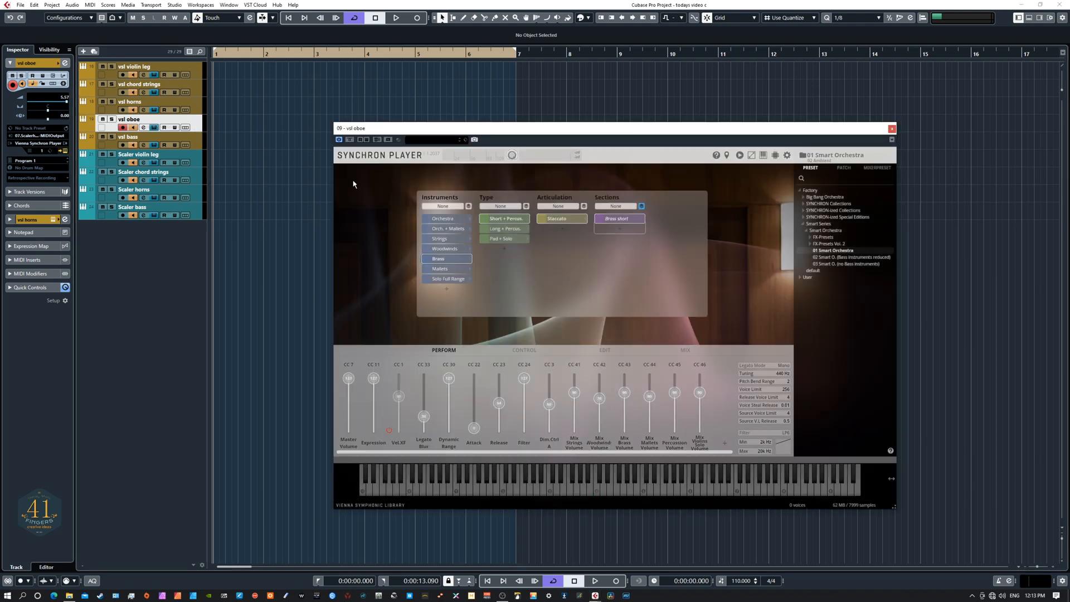
left_click_drag(464, 133, 446, 131)
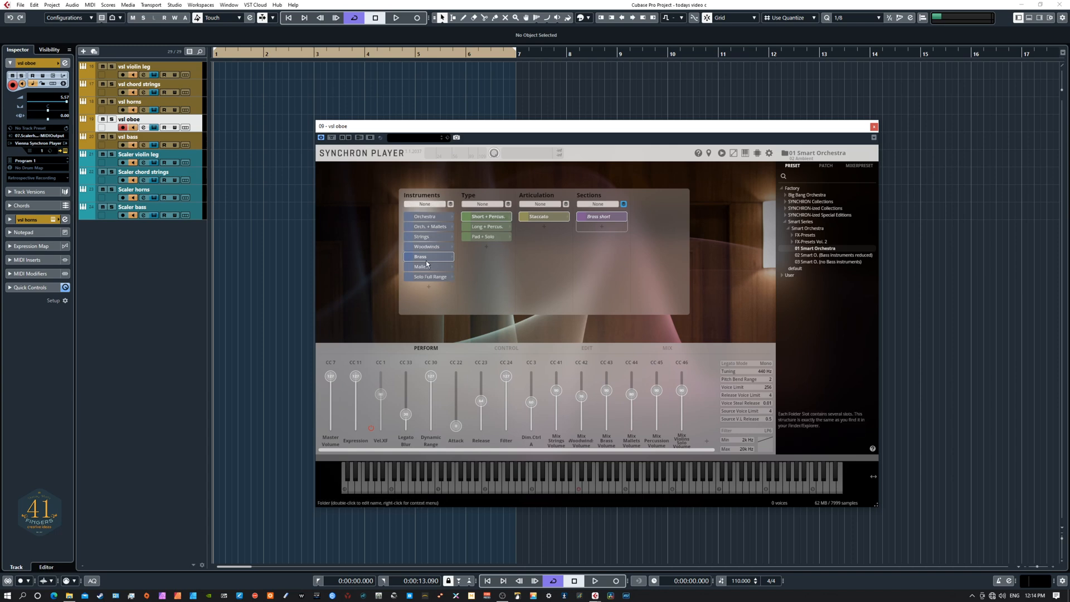
left_click(424, 277)
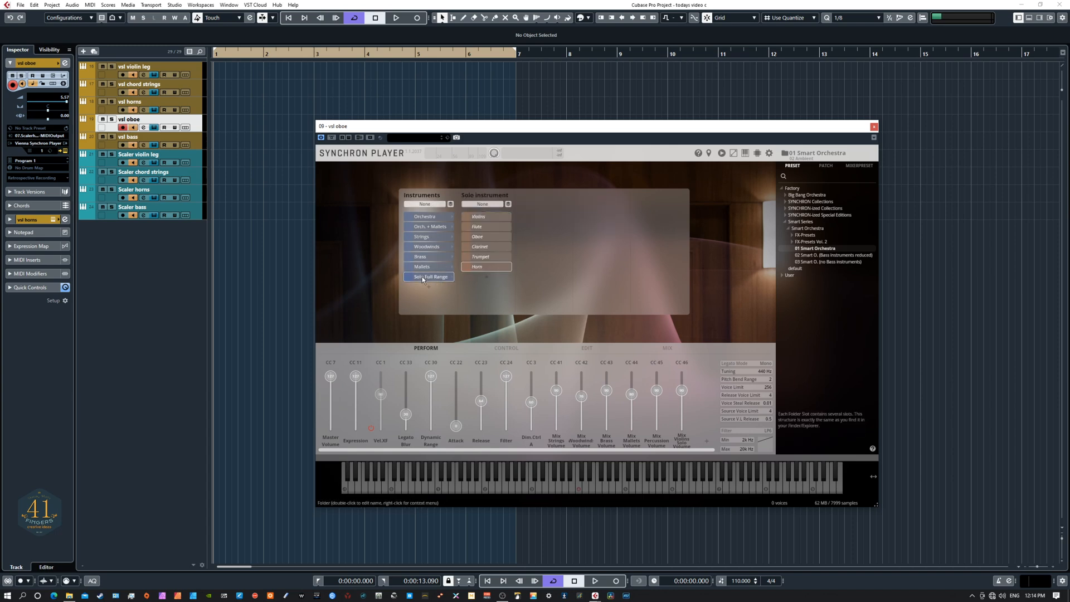
left_click(490, 237)
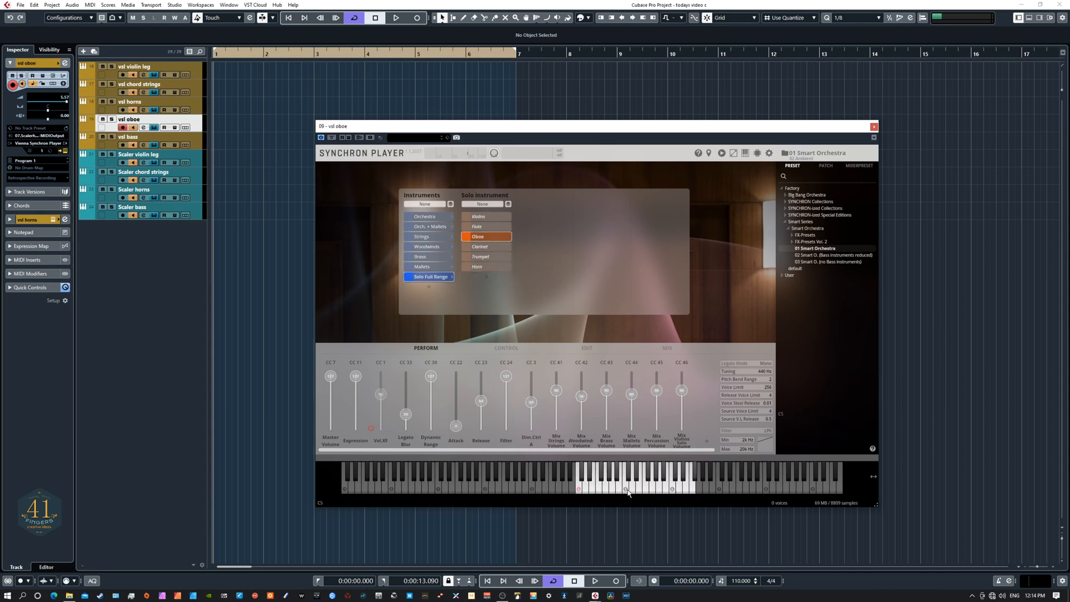
left_click(646, 491)
left_click(646, 490)
left_click(660, 490)
left_click(687, 490)
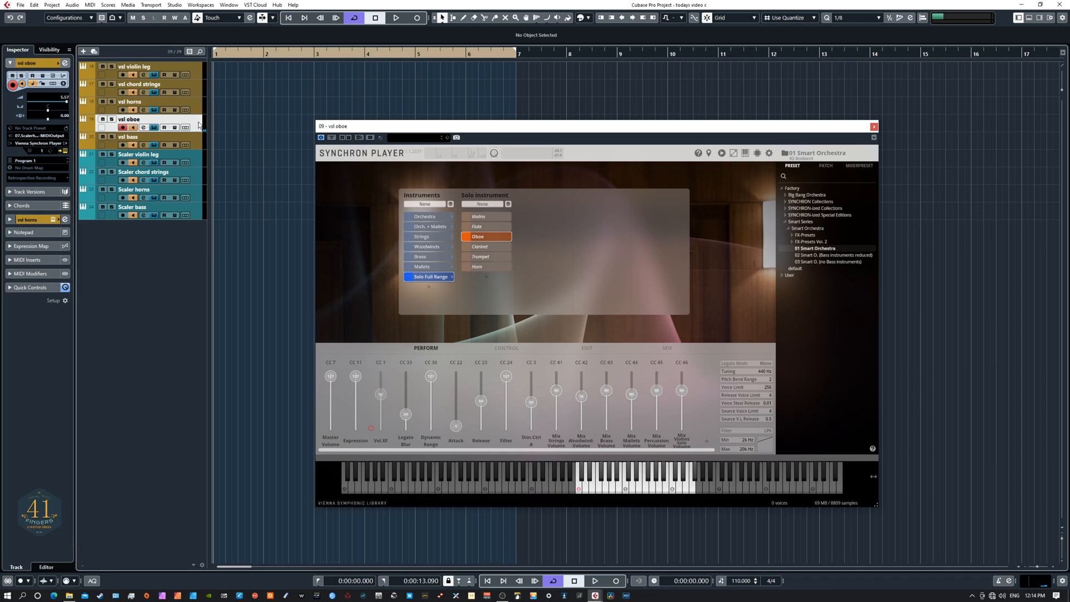
- Duplicate the Scaler violin leg track and rename the copy Scaler oboe
left_click(196, 159)
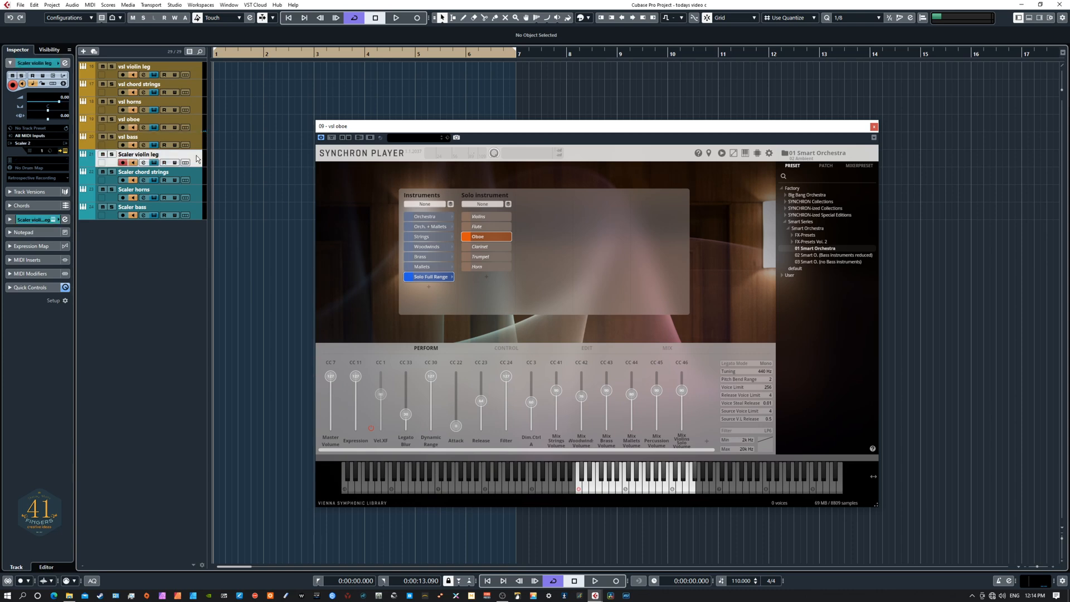
right_click(196, 159)
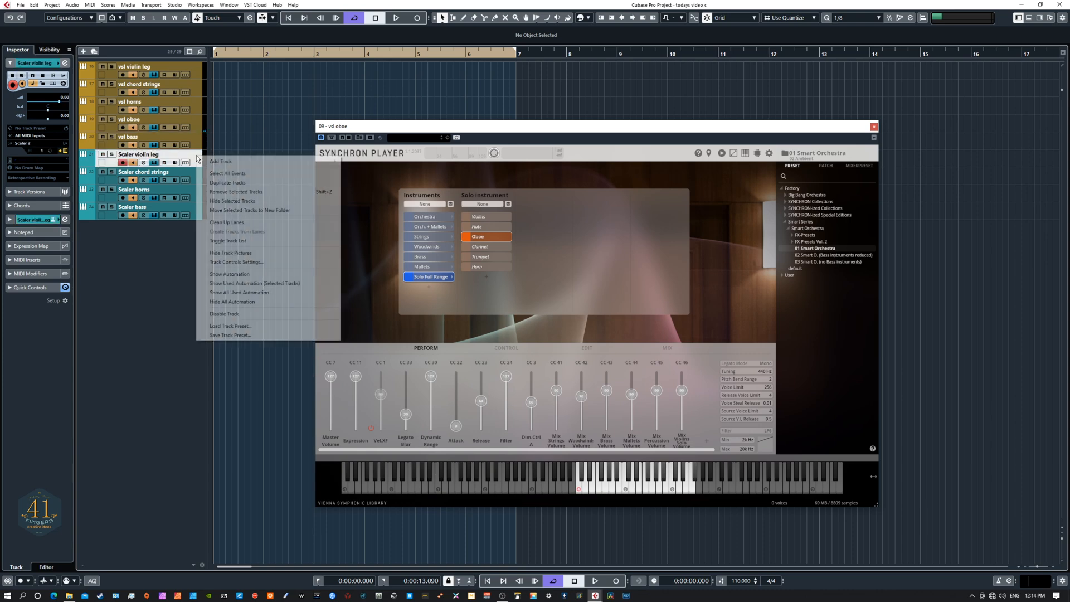
left_click(222, 184)
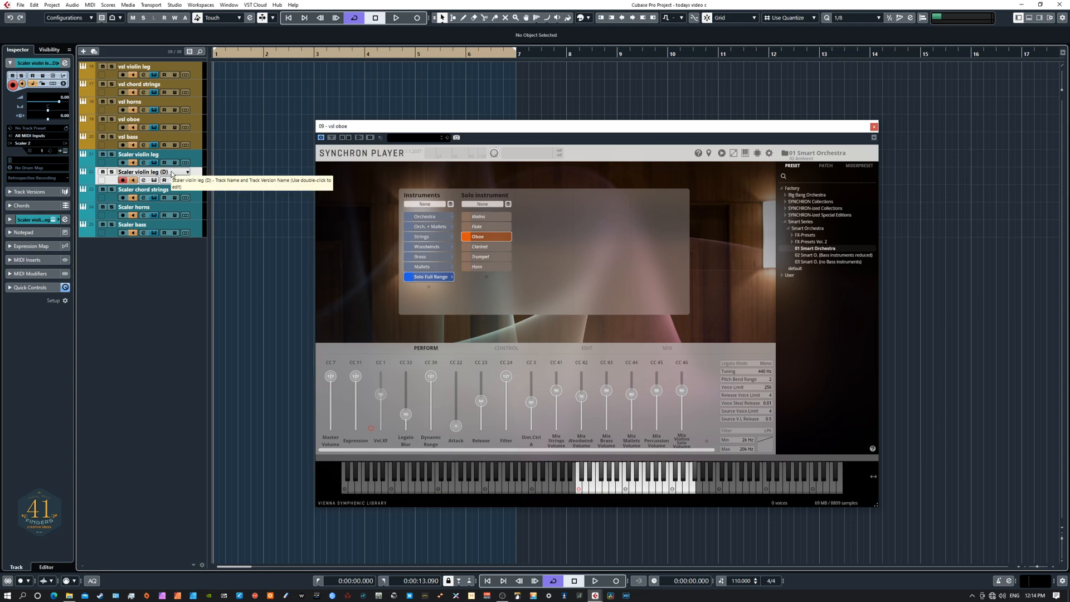
double_click(173, 174)
left_click_drag(169, 171, 135, 172)
type("oboe")
key("Return")
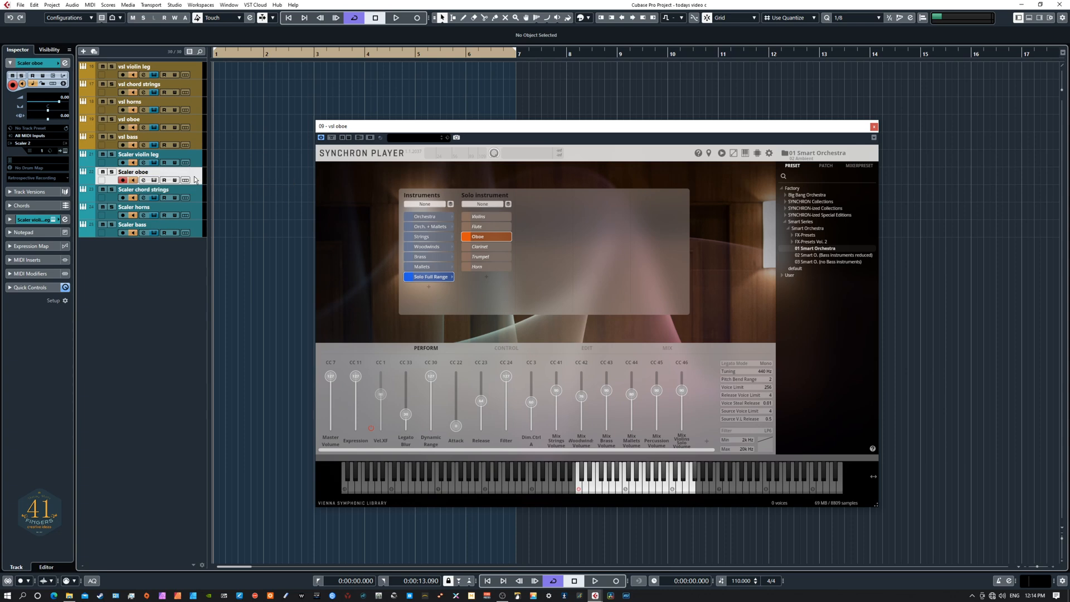
- Open the Scaler oboe track's Scaler instance and switch off its performance mode
left_click(186, 180)
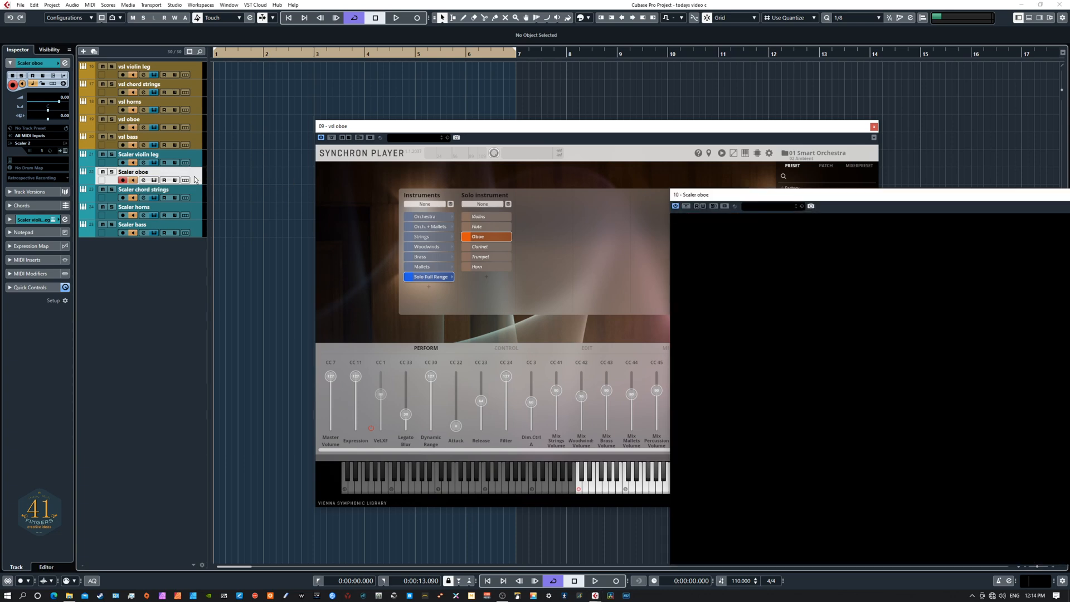
left_click_drag(759, 198, 618, 169)
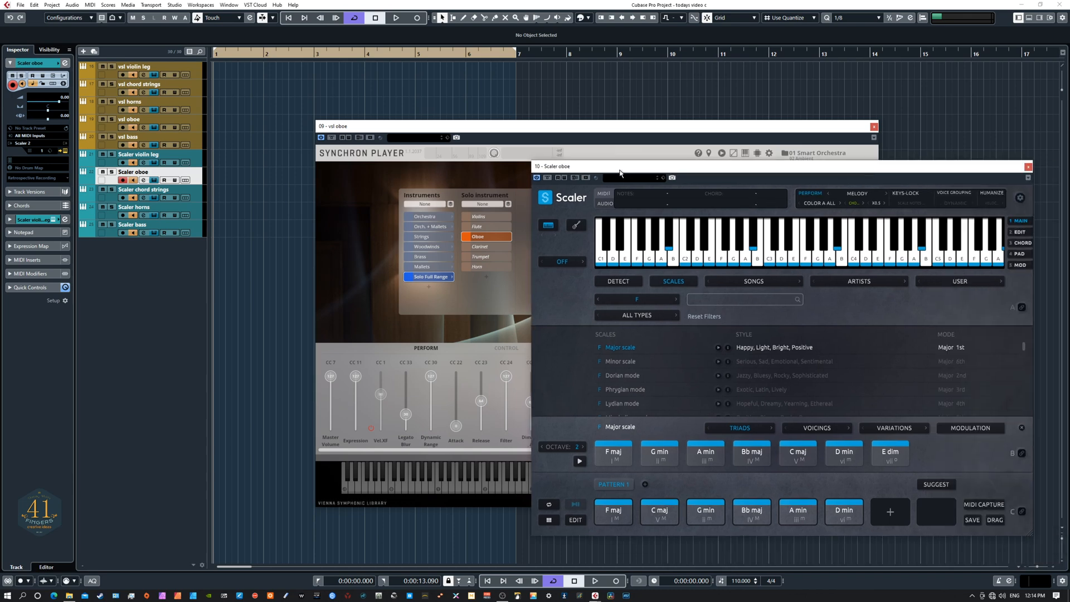
left_click(811, 192)
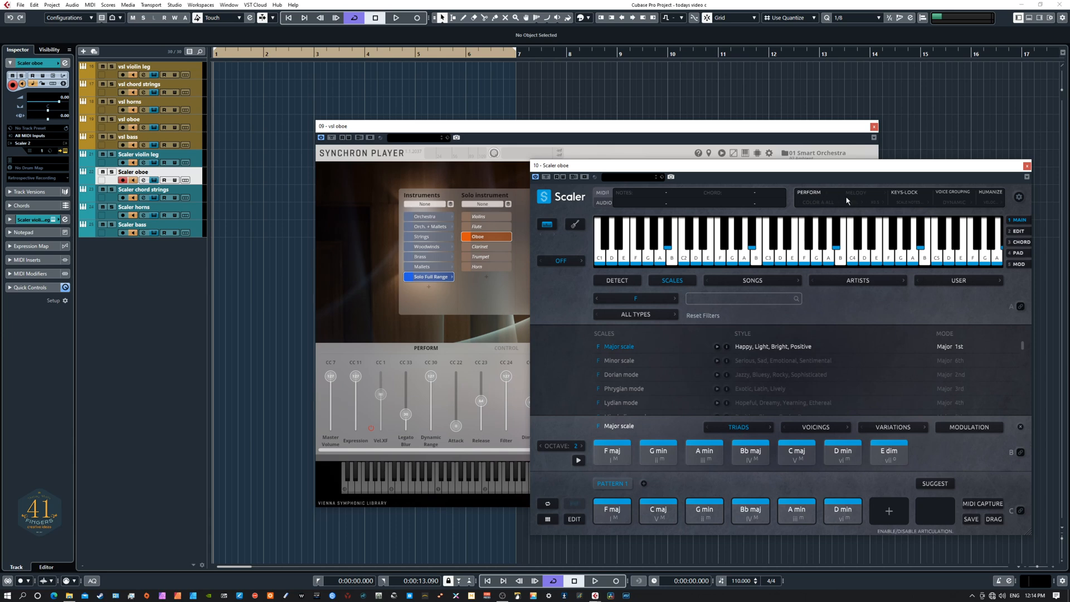
- Check the mixer channels in the vsl oboe Synchron Player, return to its performance controls and clear its window away
left_click_drag(805, 169, 843, 244)
left_click_drag(502, 130, 476, 106)
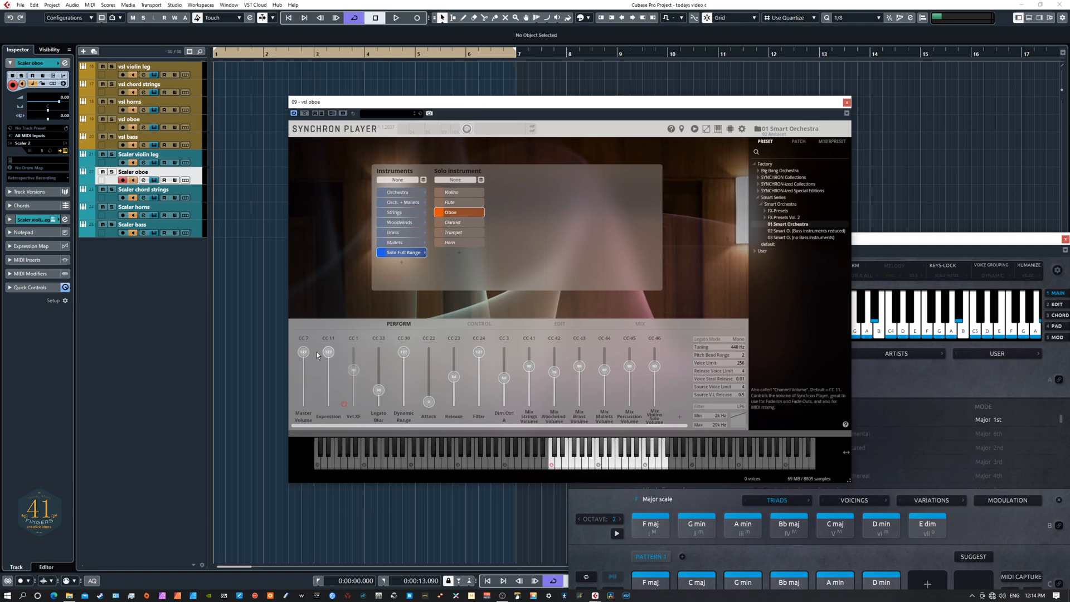
left_click(640, 324)
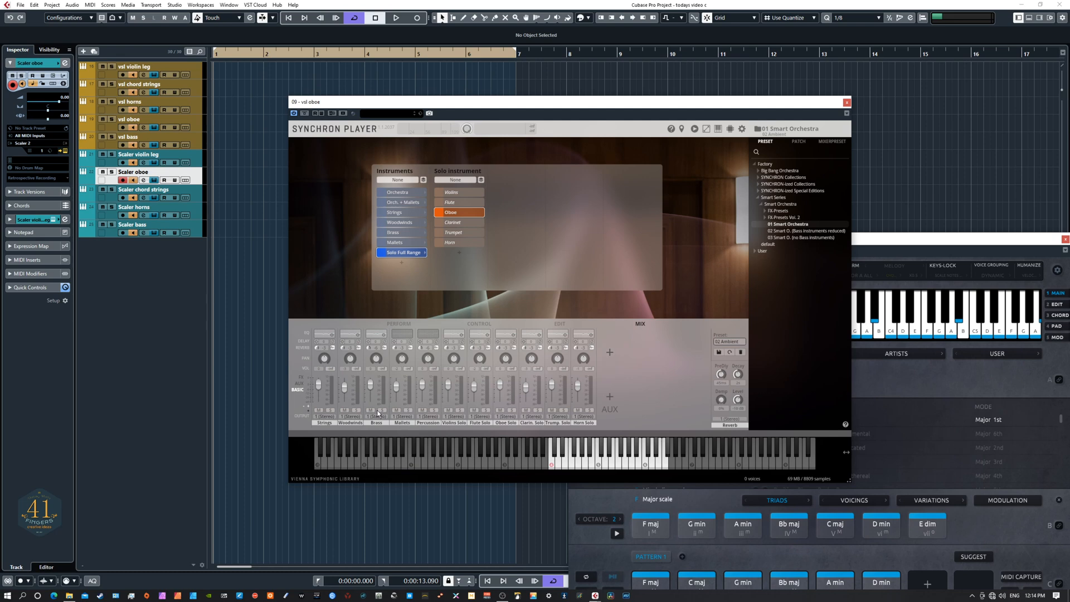
left_click(401, 324)
left_click_drag(516, 105, 0, 130)
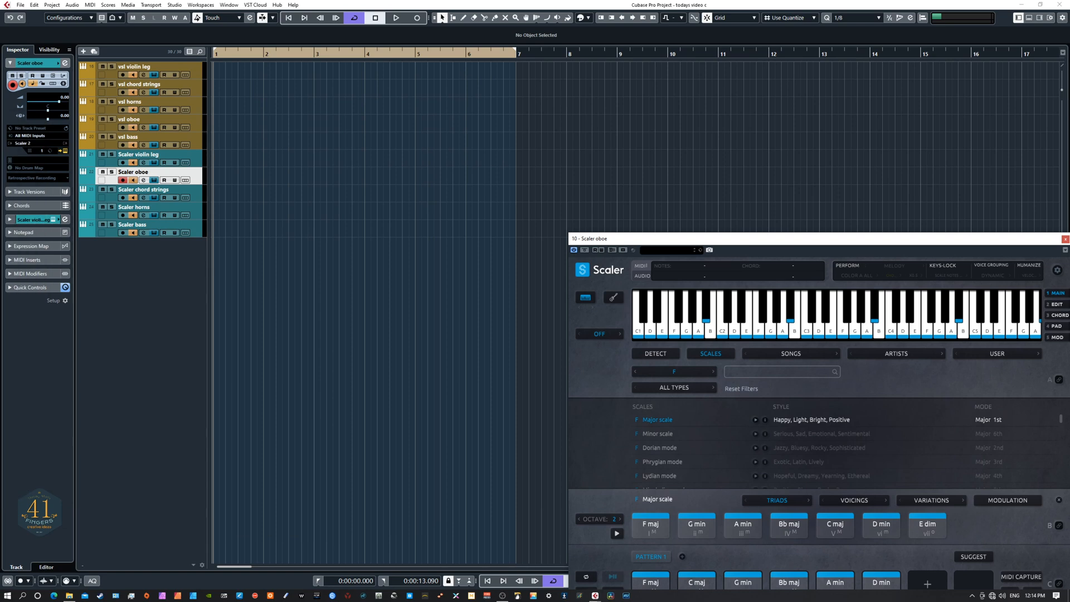
- Set the Scaler oboe performance type to Phrases with the Basic 1 pattern and audition the F maj pattern chord
left_click_drag(643, 241, 442, 104)
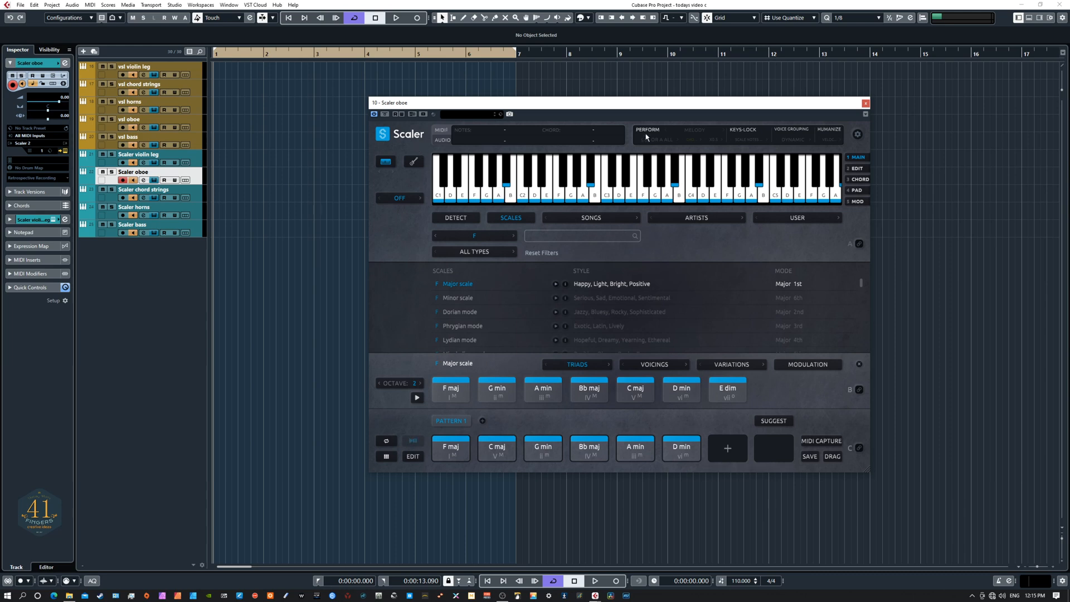
left_click(696, 130)
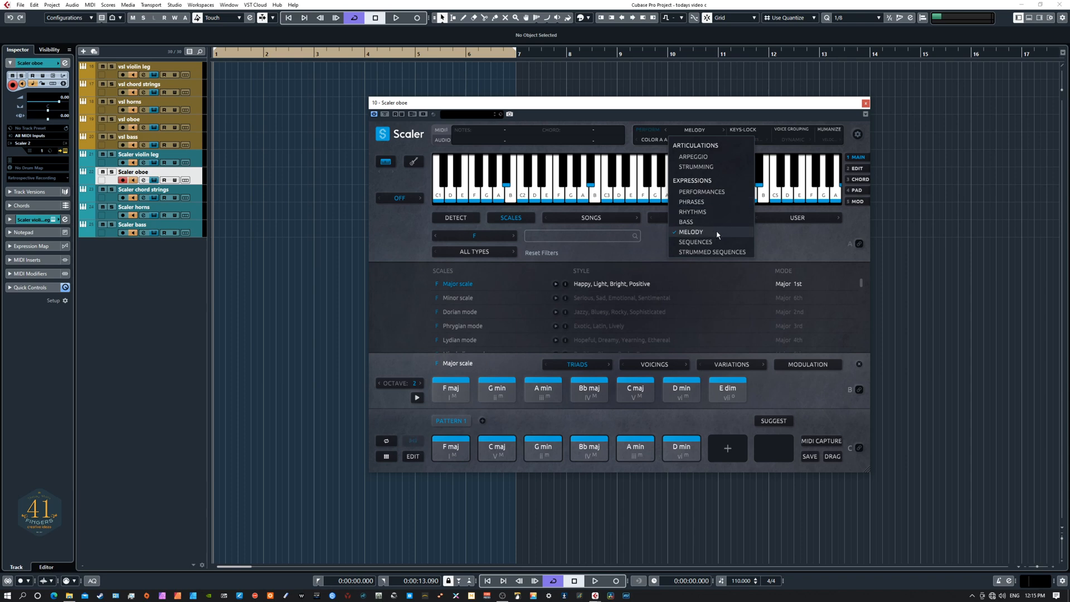
left_click(692, 202)
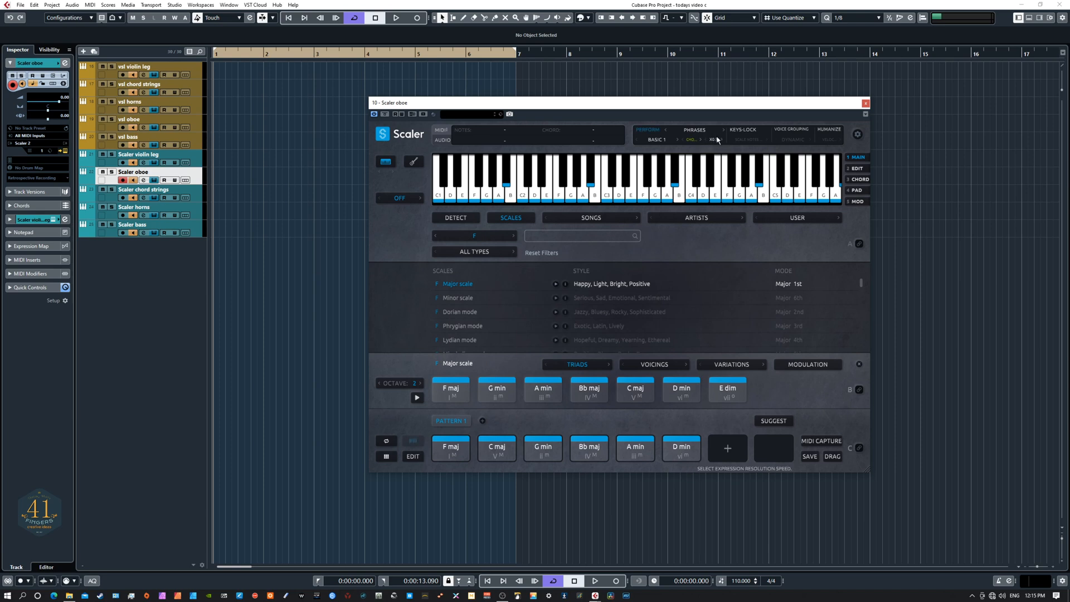
left_click(449, 447)
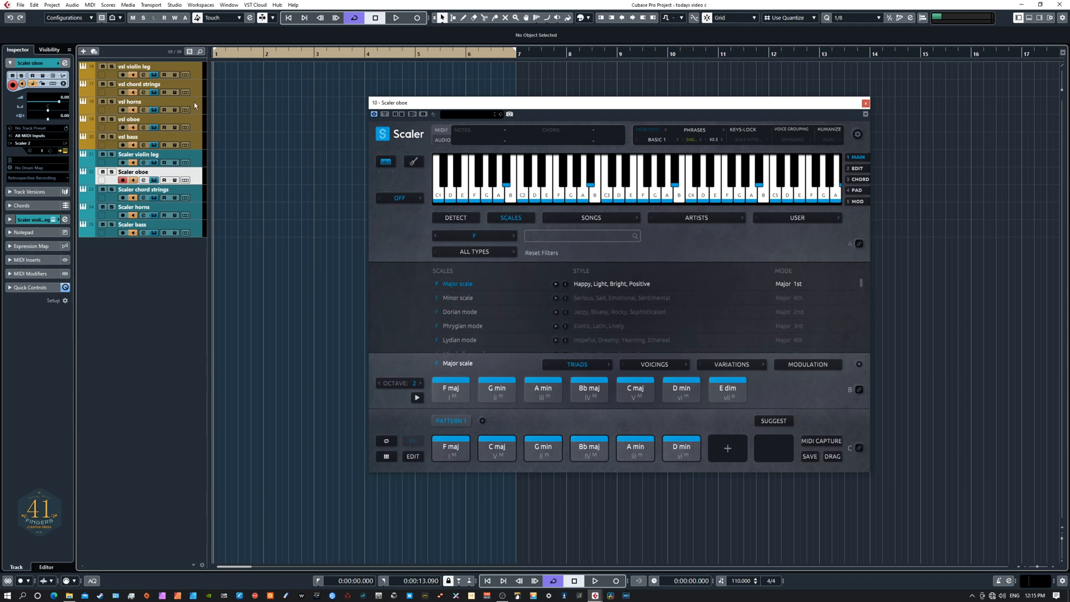
- Route the Scaler oboe MIDI output into the vsl oboe track as its MIDI input
left_click(194, 124)
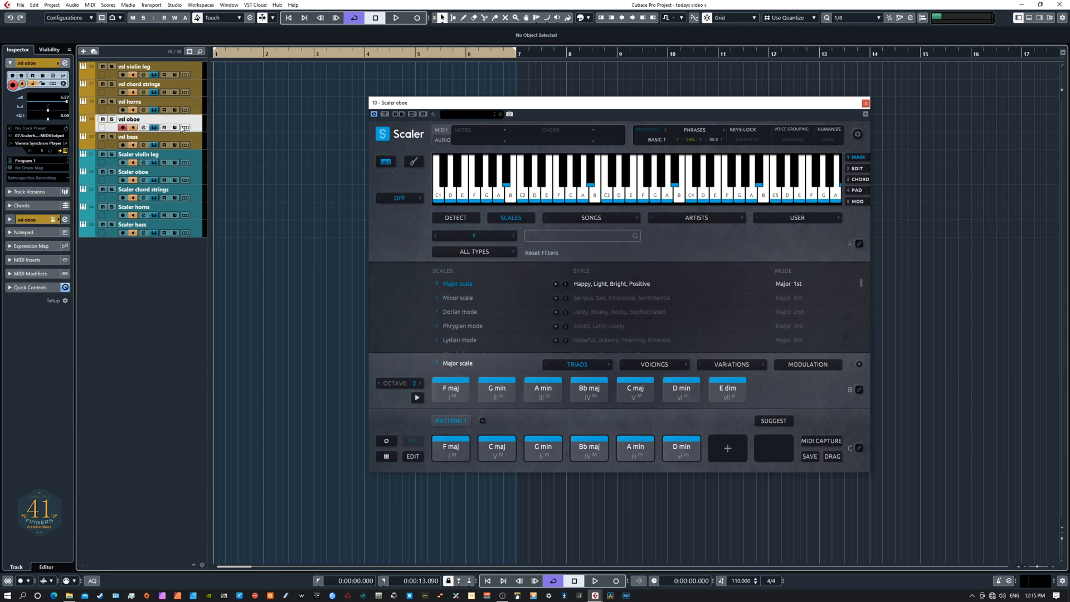
left_click(36, 137)
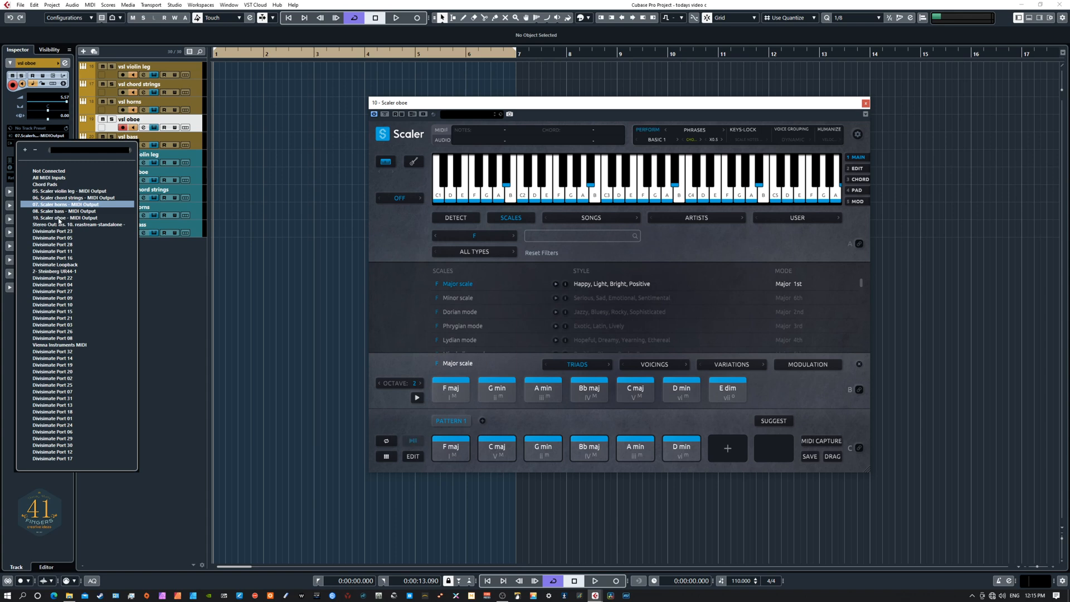
left_click(59, 218)
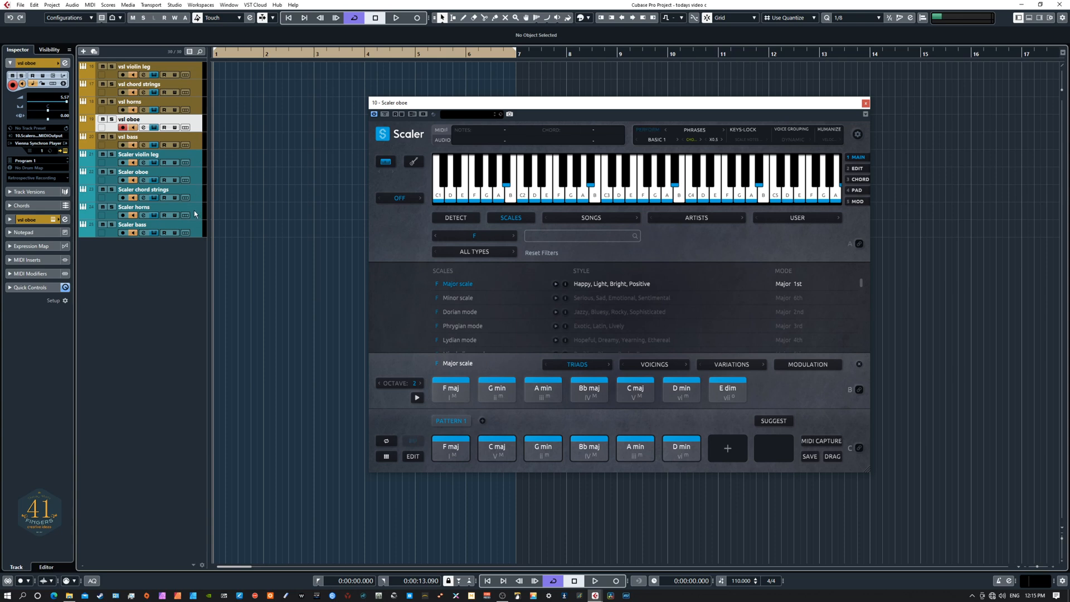
left_click(194, 210)
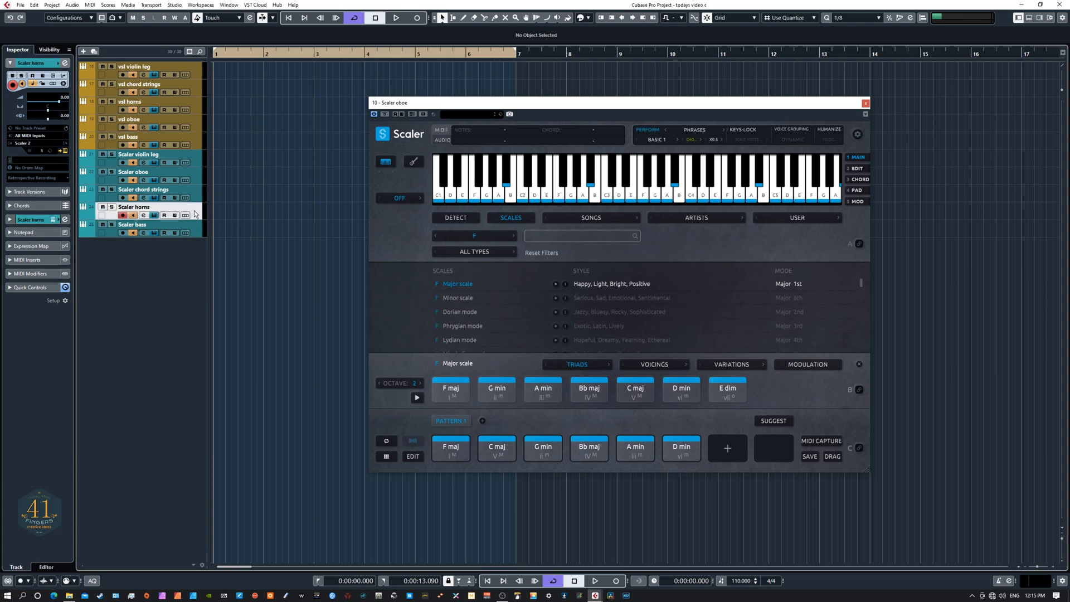
left_click(199, 125)
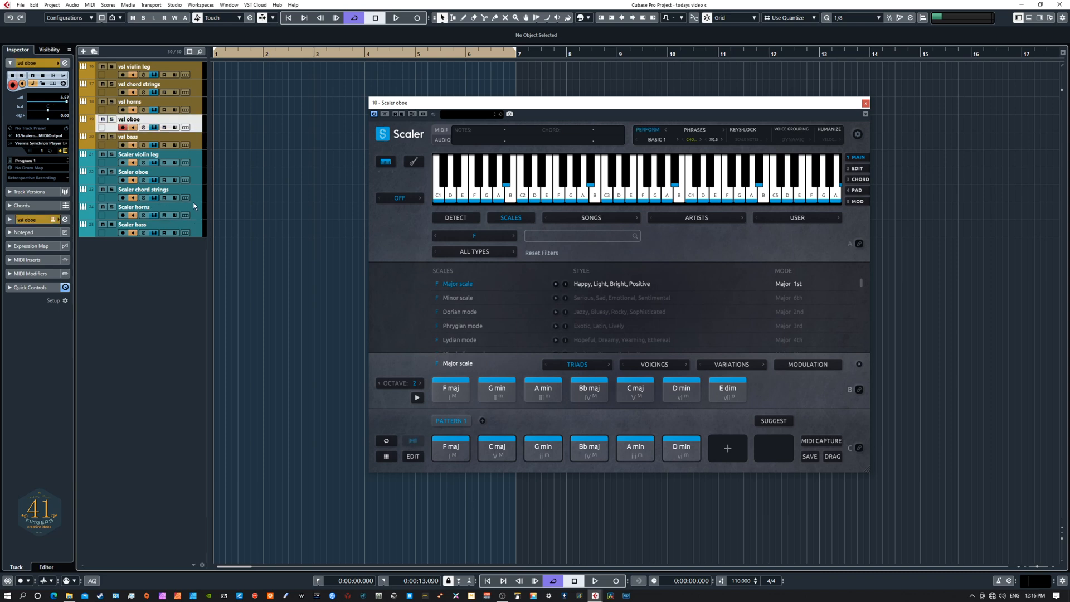
left_click(197, 179)
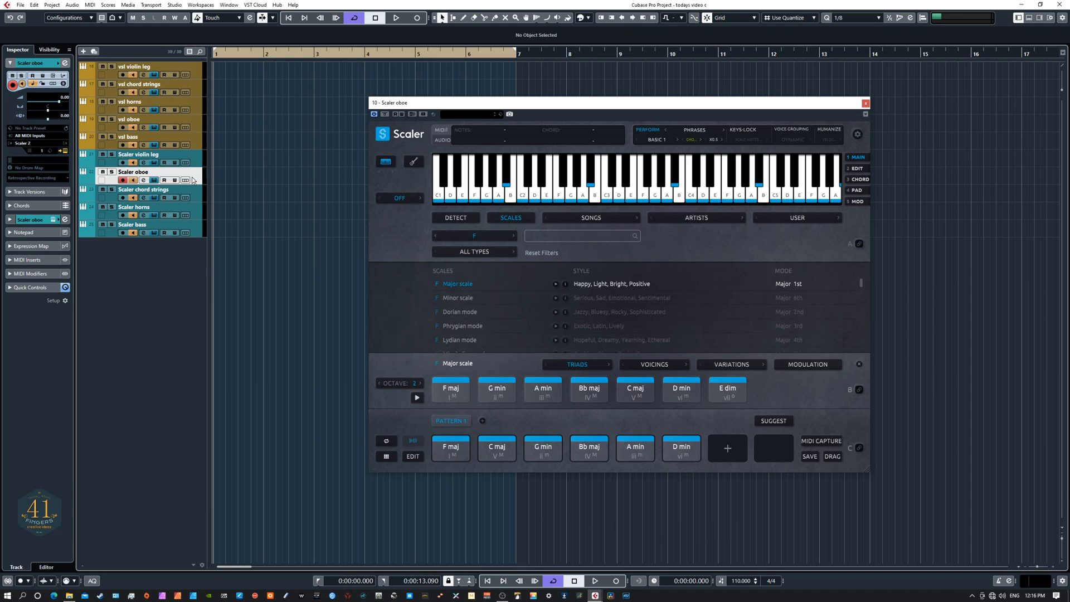
- Solo the vsl oboe track and play the project to hear the oboe's Basic 1 phrase alone
left_click(197, 122)
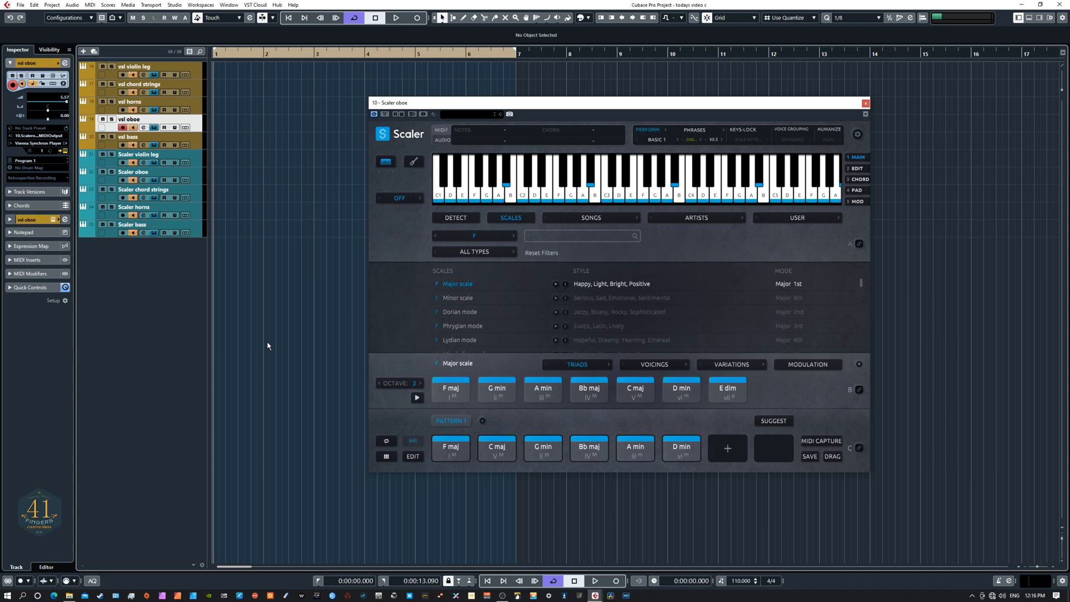
left_click(112, 120)
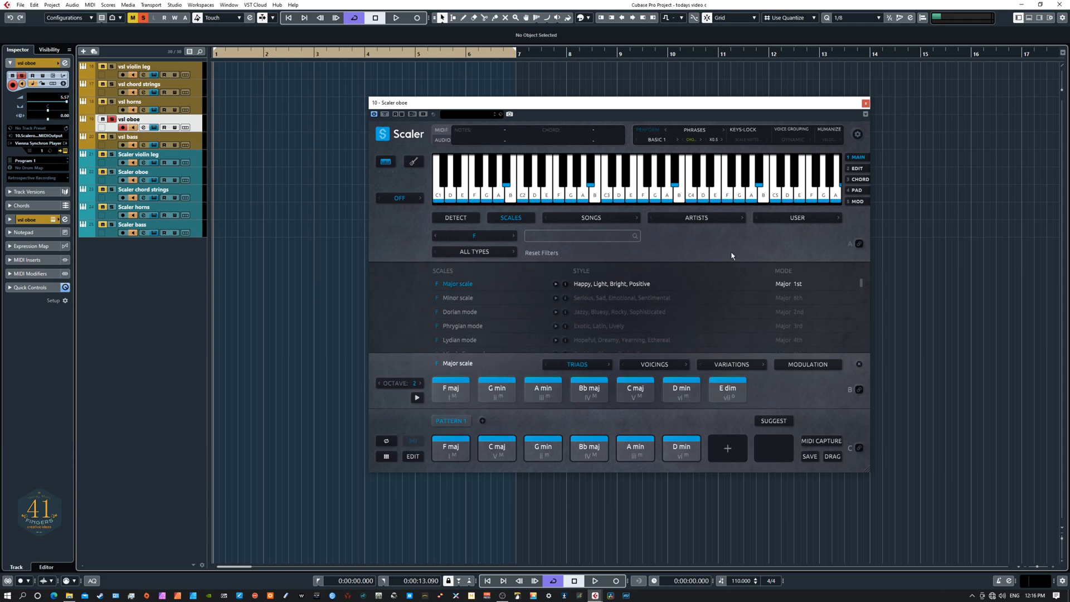
key("space")
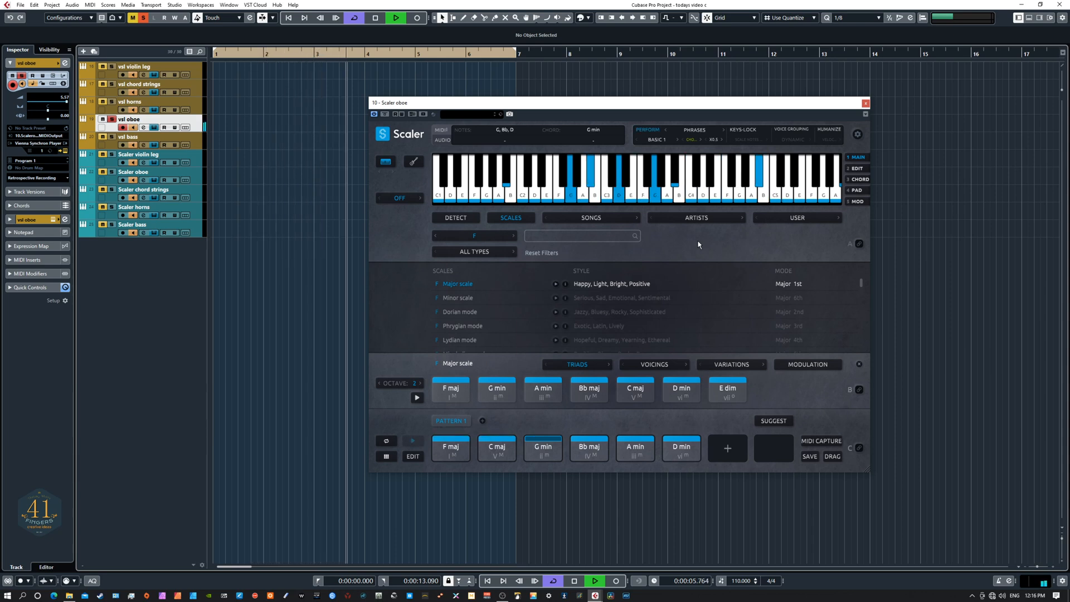
key("space")
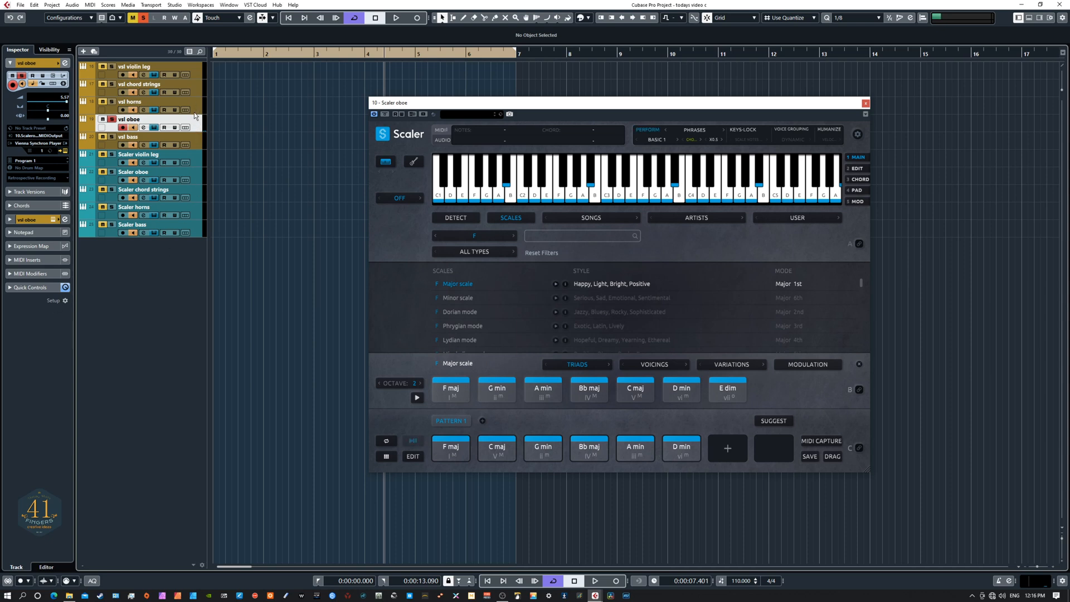
- Lower the vsl oboe track's volume to about -1.92 while checking its level in playback
left_click_drag(67, 104, 62, 106)
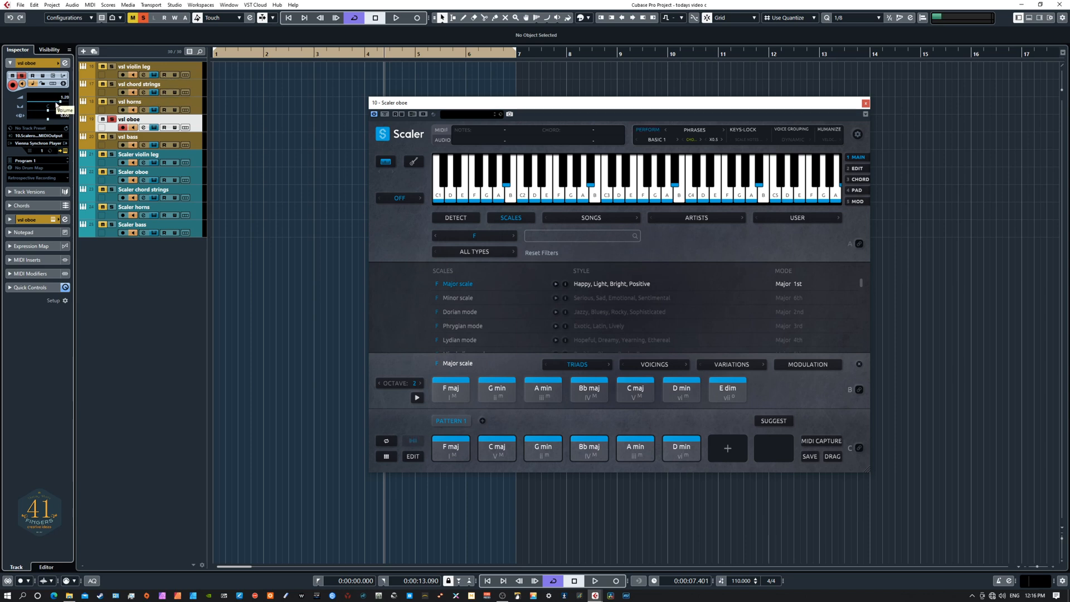
key("space")
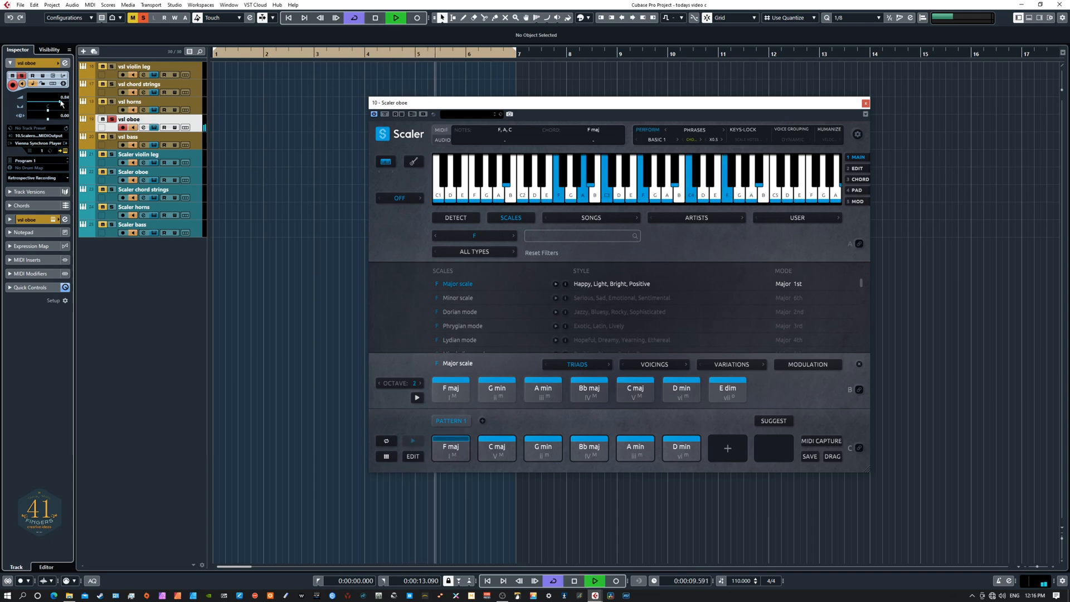
key("space")
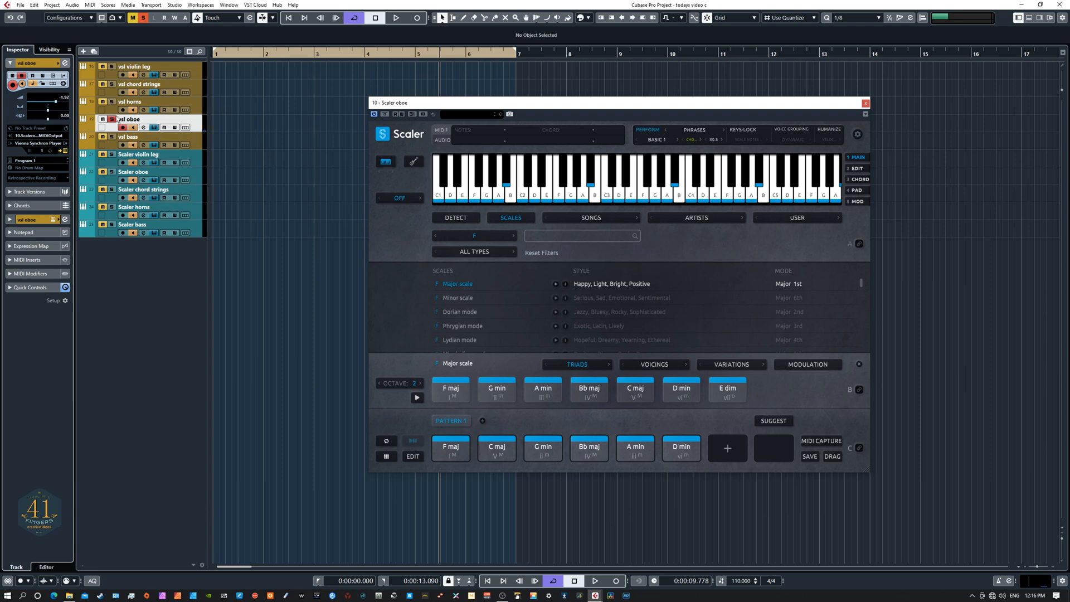
- Unsolo the vsl oboe track and play the full arrangement from the start
left_click(111, 119)
key("Home")
key("space")
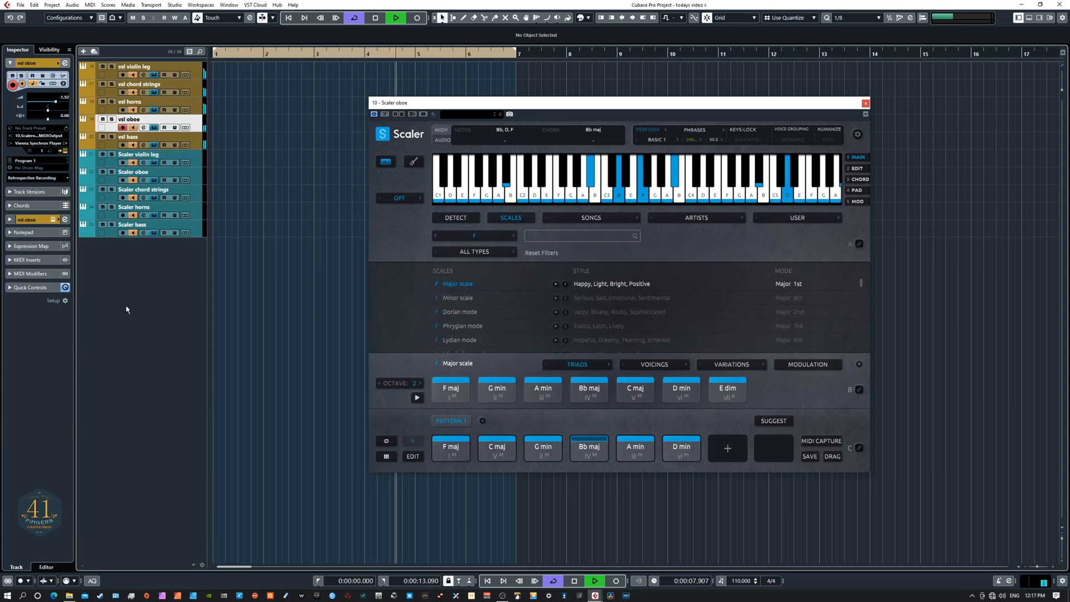
key("space")
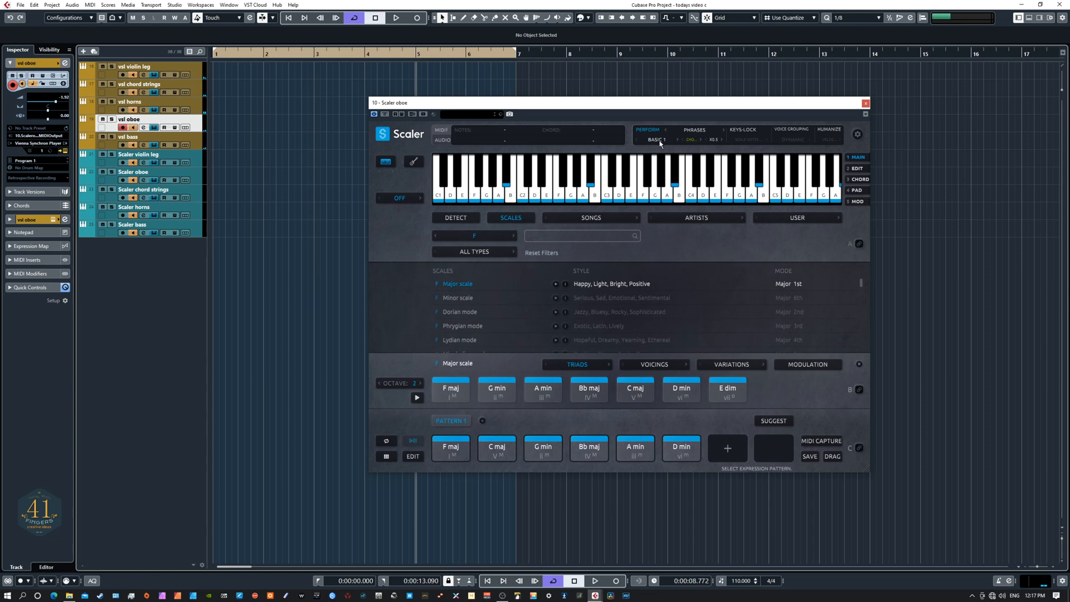
- Switch the Scaler oboe performance type to Rhythms with the Presto pattern Incalzando and play the full arrangement
left_click(696, 133)
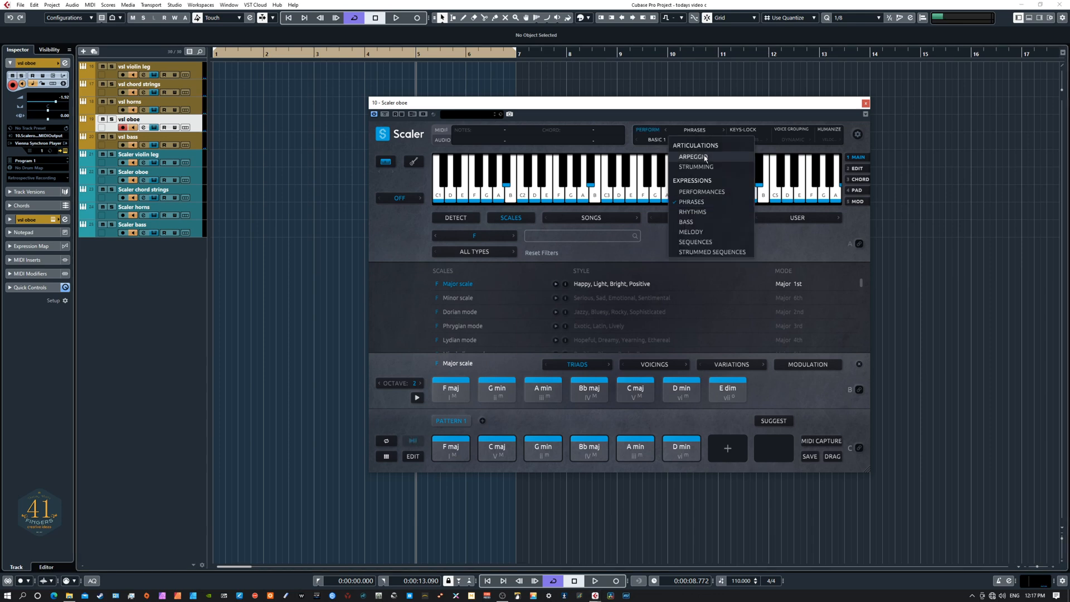
left_click(695, 212)
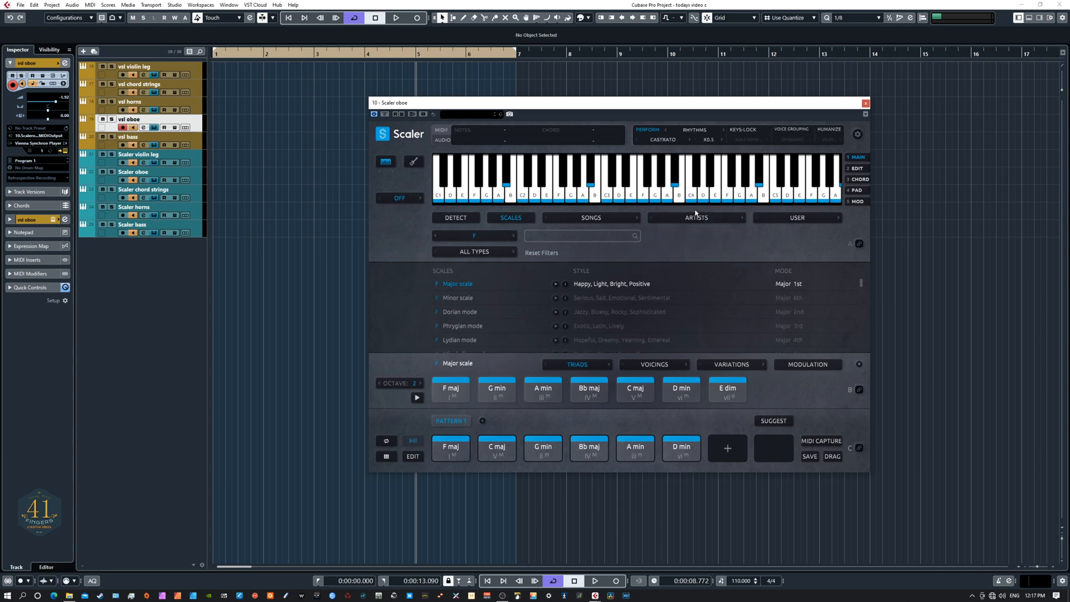
left_click(667, 141)
mouse_move(680, 161)
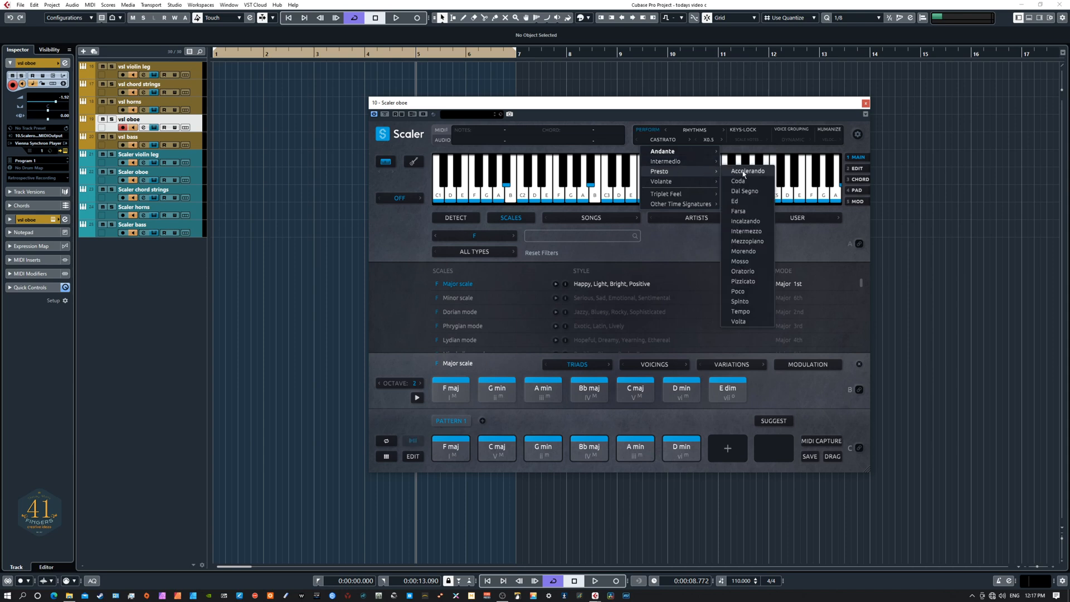
left_click(745, 223)
key("space")
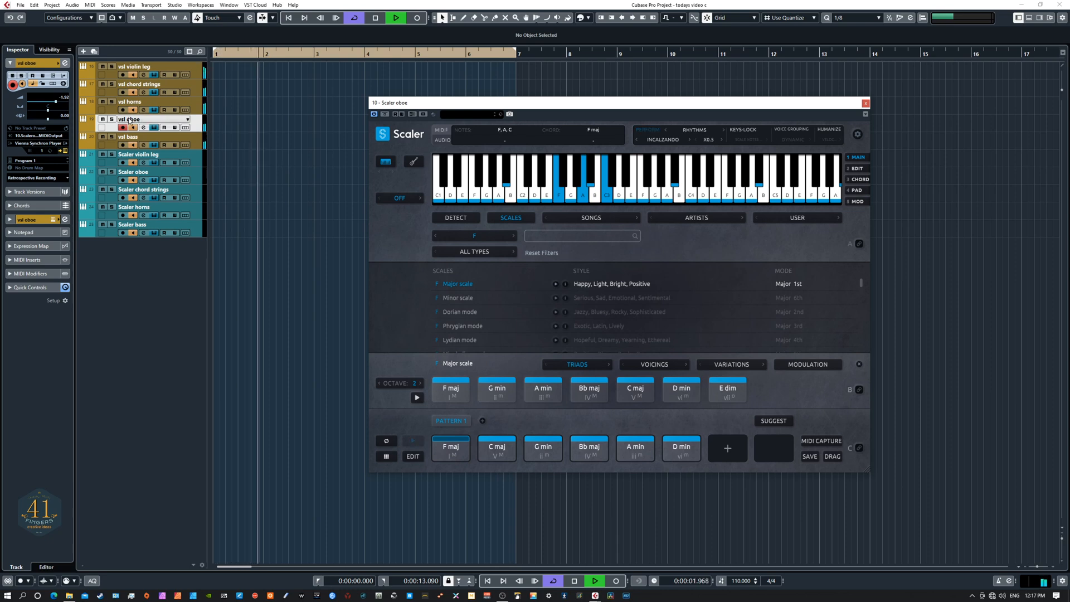
- Solo the vsl oboe track during playback and set the Scaler oboe rhythm speed to X1
left_click(112, 119)
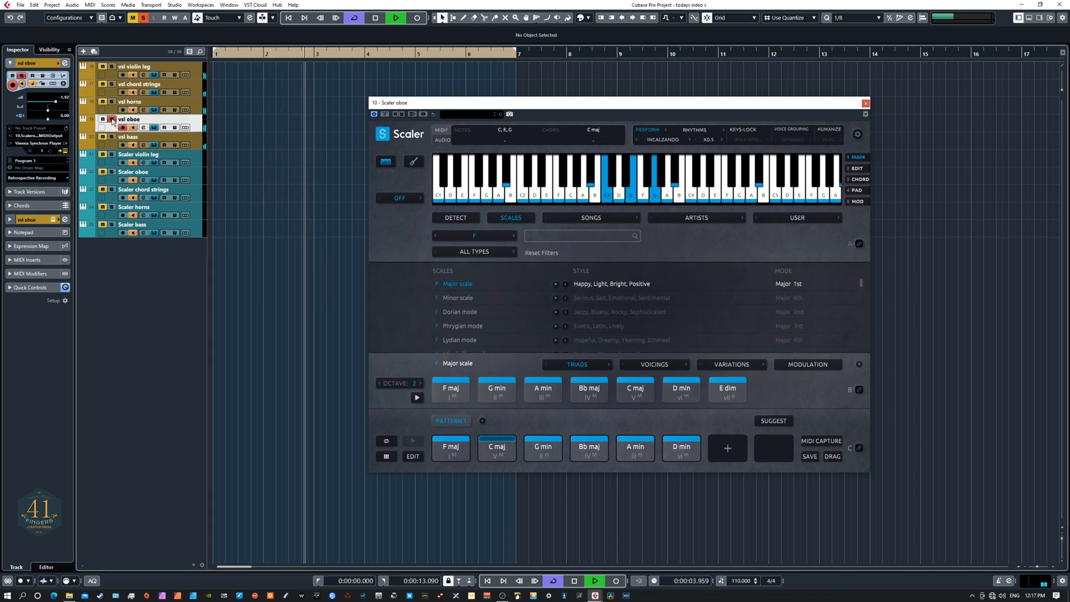
left_click(721, 140)
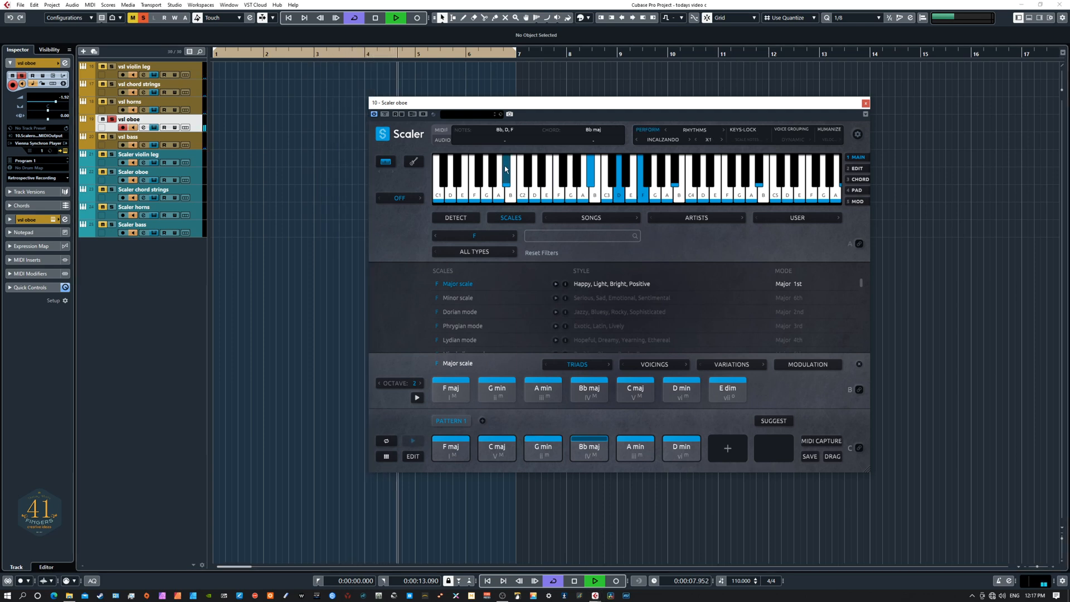
key("space")
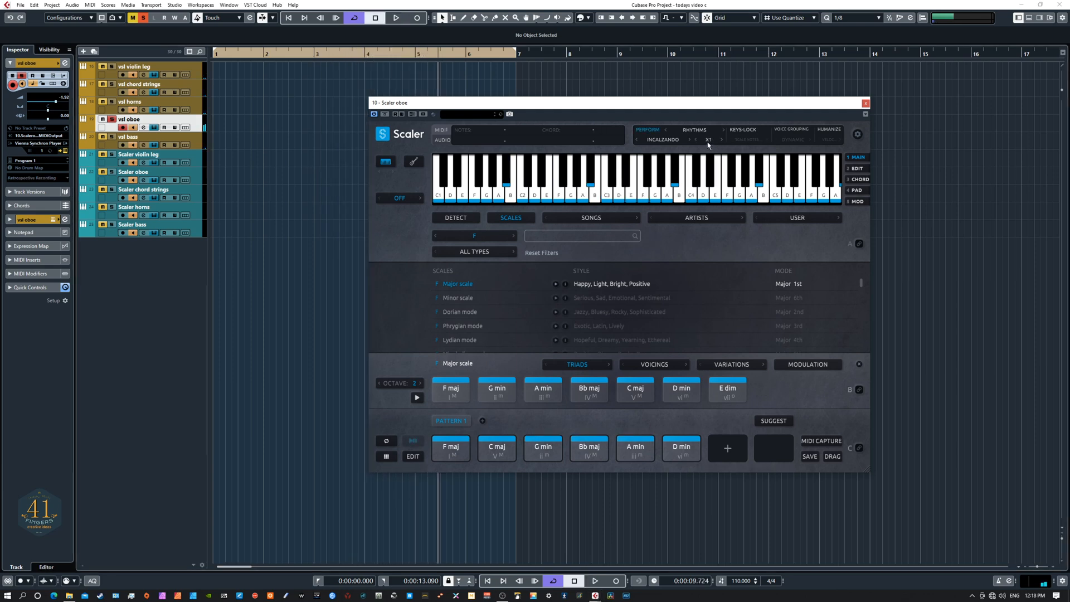
- Change the Scaler oboe rhythm to the Volante pattern Con and play the soloed oboe
left_click(676, 140)
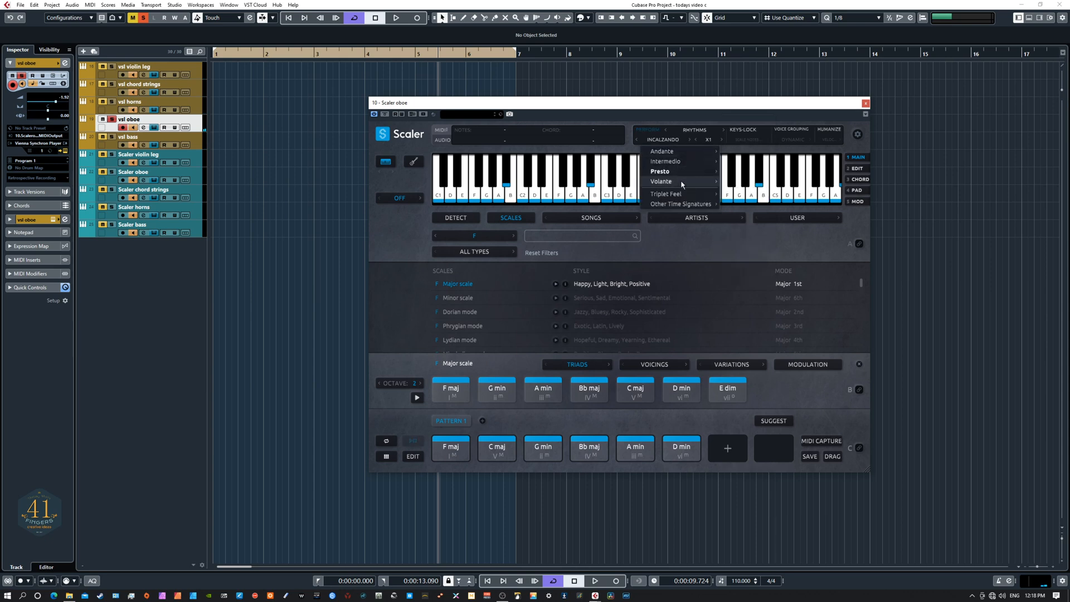
mouse_move(685, 185)
left_click(738, 182)
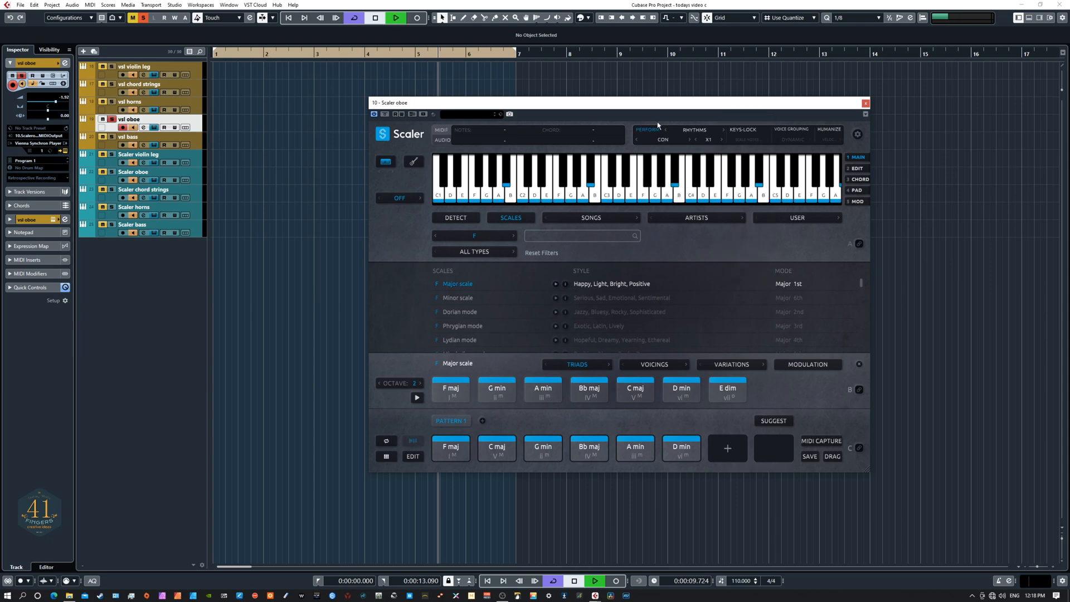
key("space")
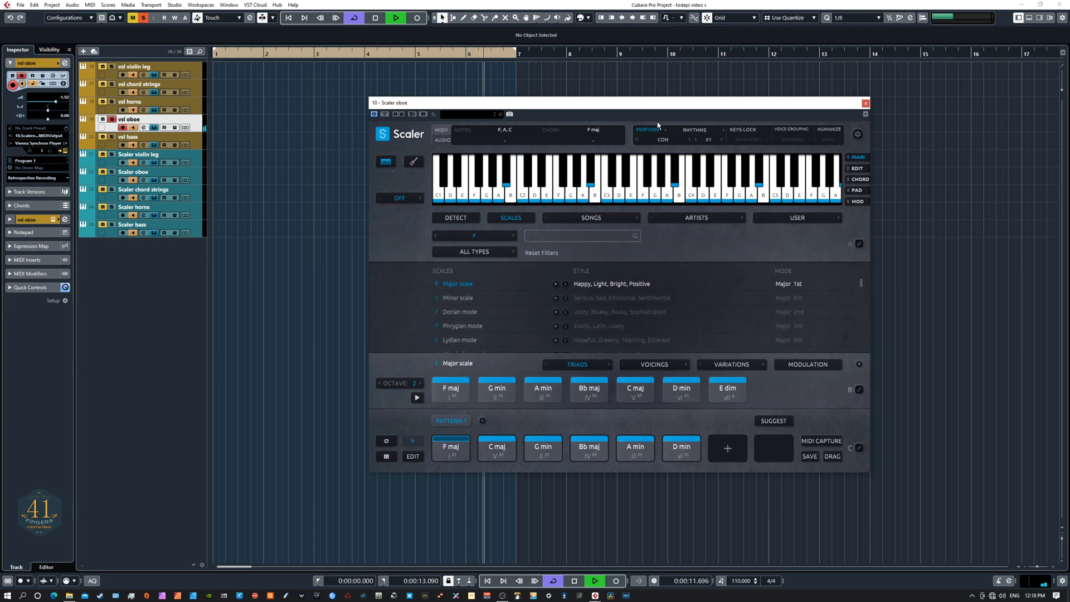
- Change the Scaler oboe rhythm to the Presto pattern Oratorio and play the soloed oboe
key("space")
left_click(663, 144)
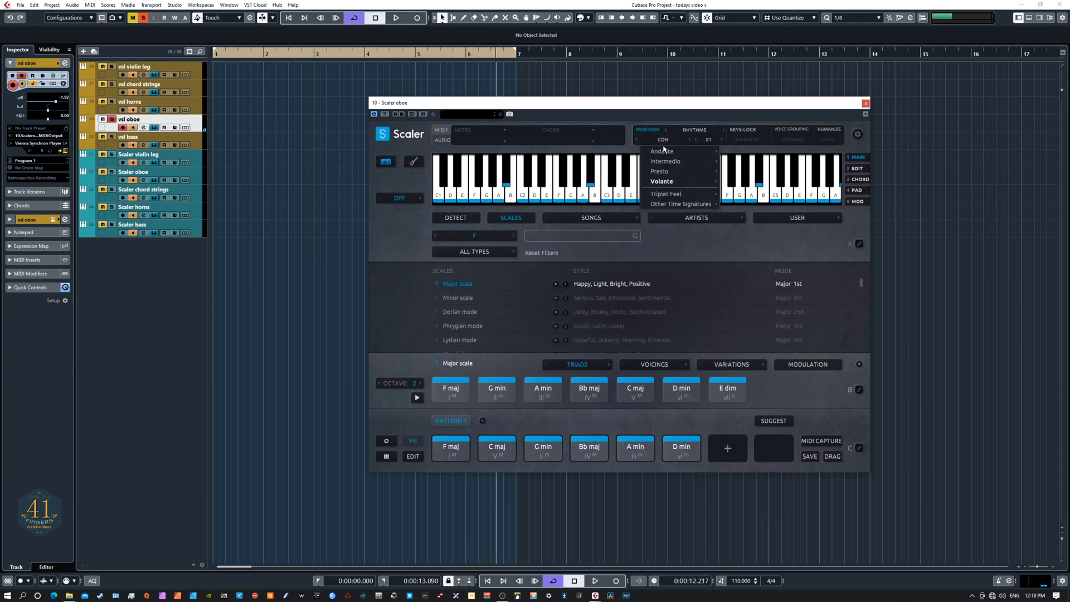
mouse_move(680, 176)
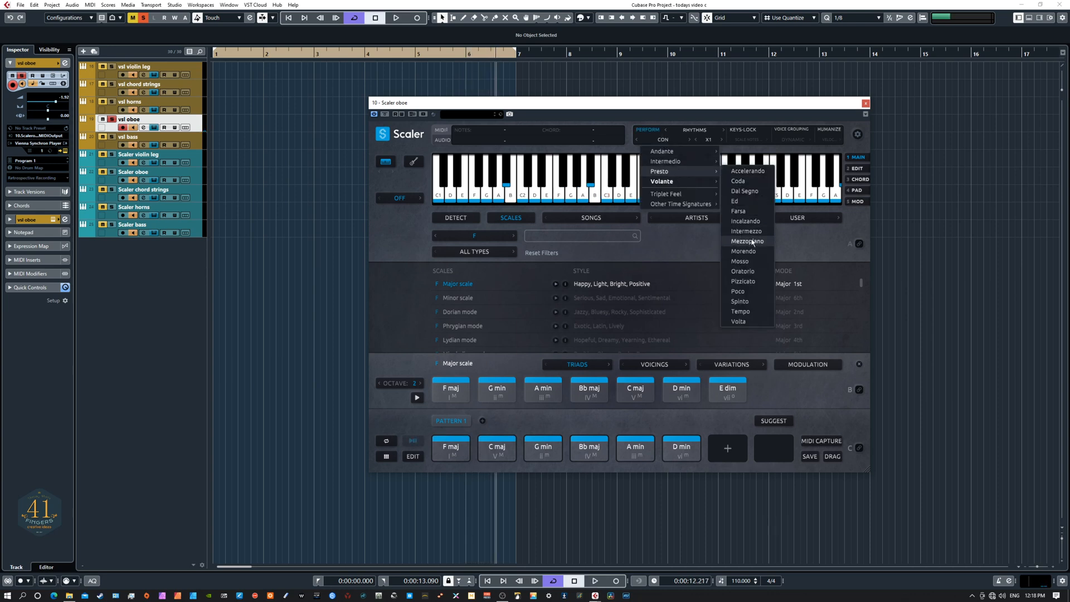
left_click(748, 273)
key("space")
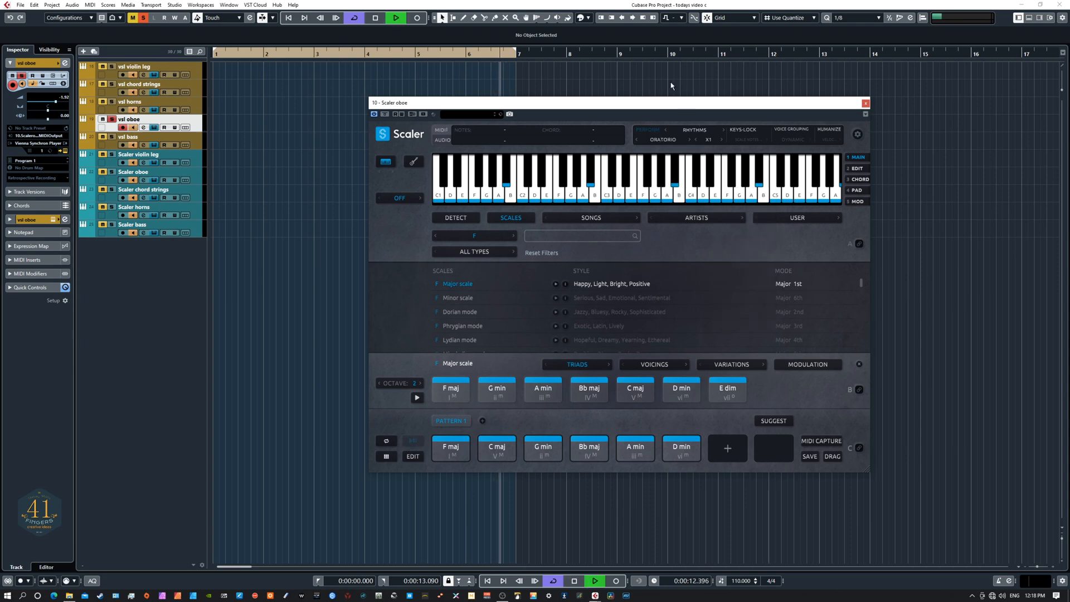
key("space")
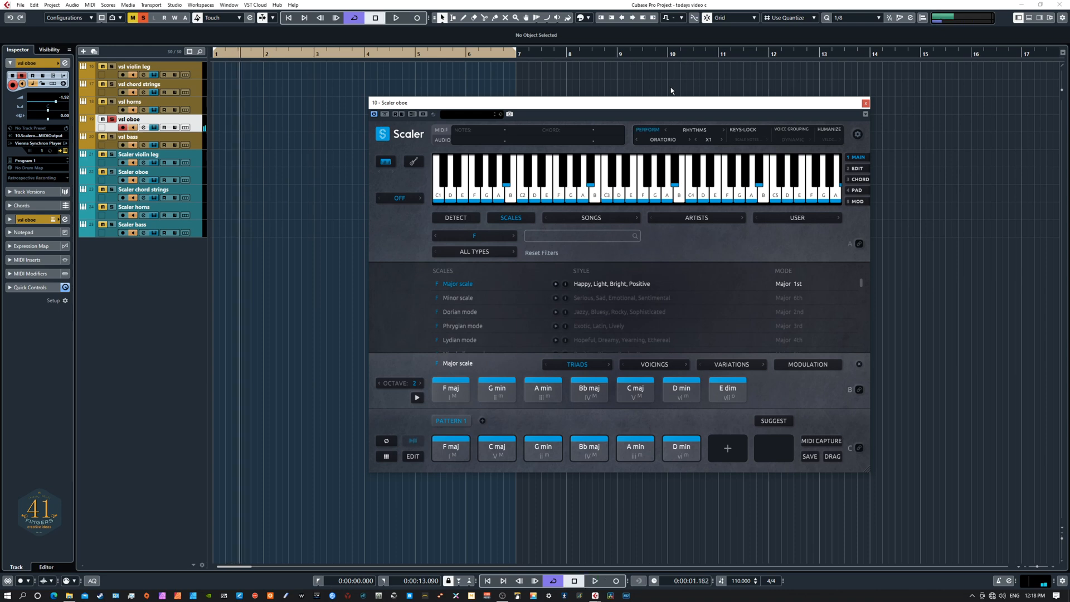
- Change the Scaler oboe rhythm to the Presto pattern Volta and play the soloed oboe
left_click(670, 141)
mouse_move(690, 175)
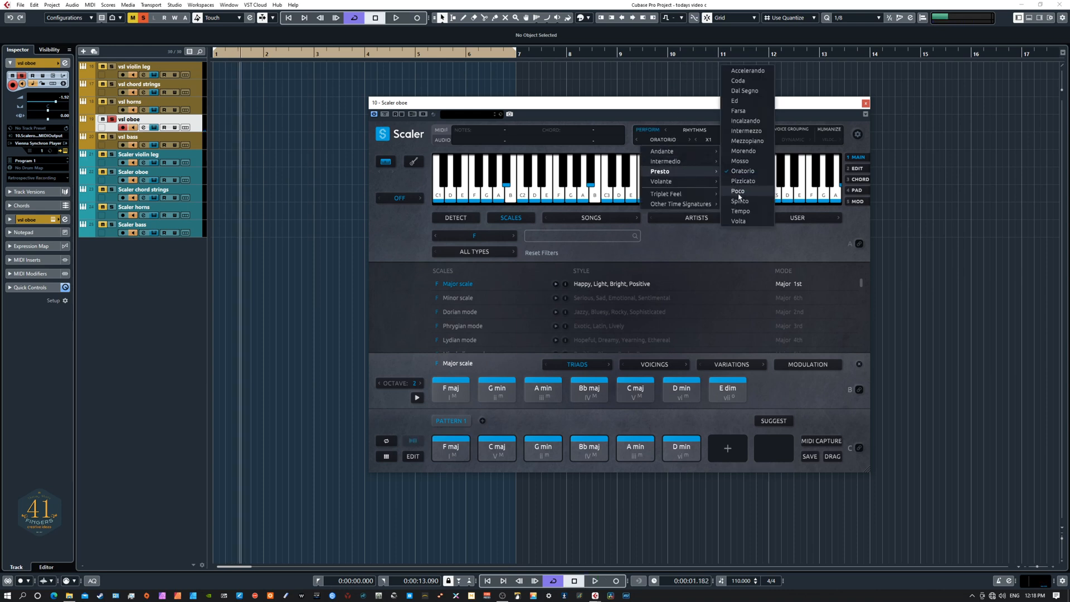
left_click(740, 221)
key("space")
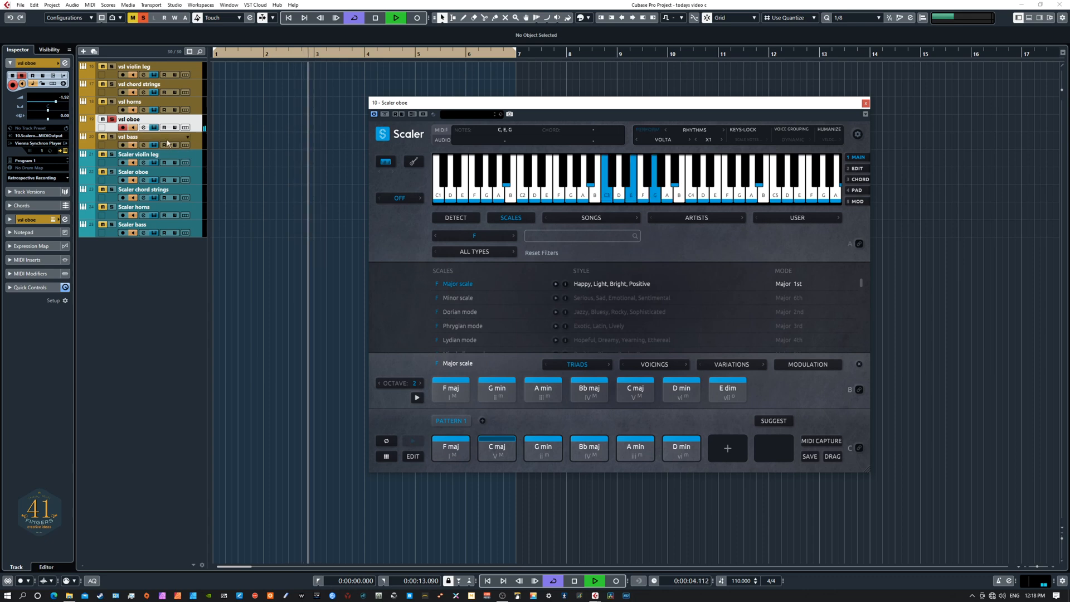
key("space")
- Unsolo the vsl oboe track and play the full arrangement with the Volta rhythm
left_click(112, 120)
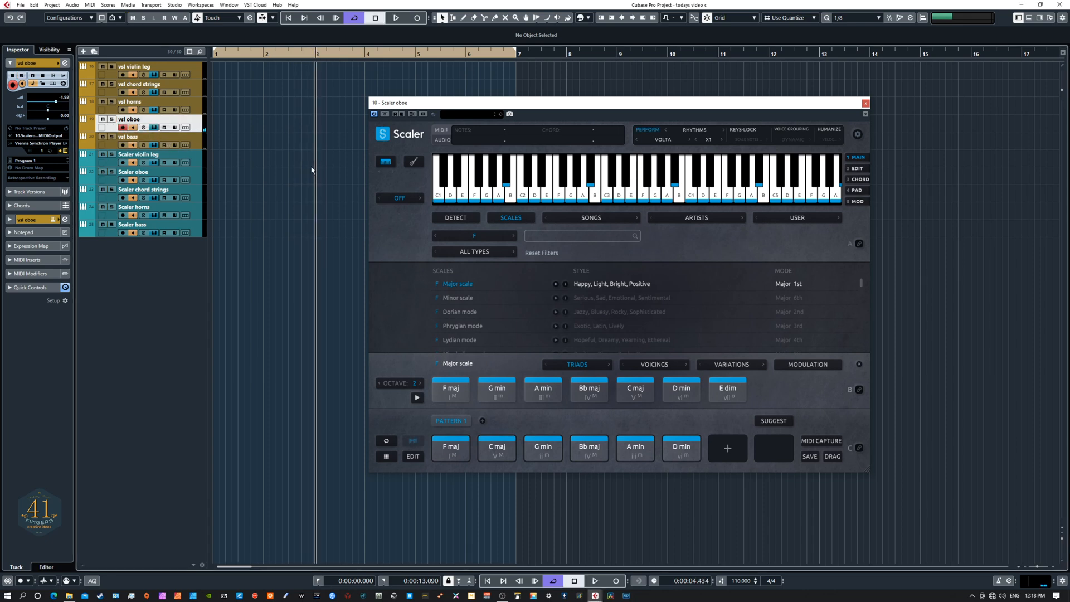
key("space")
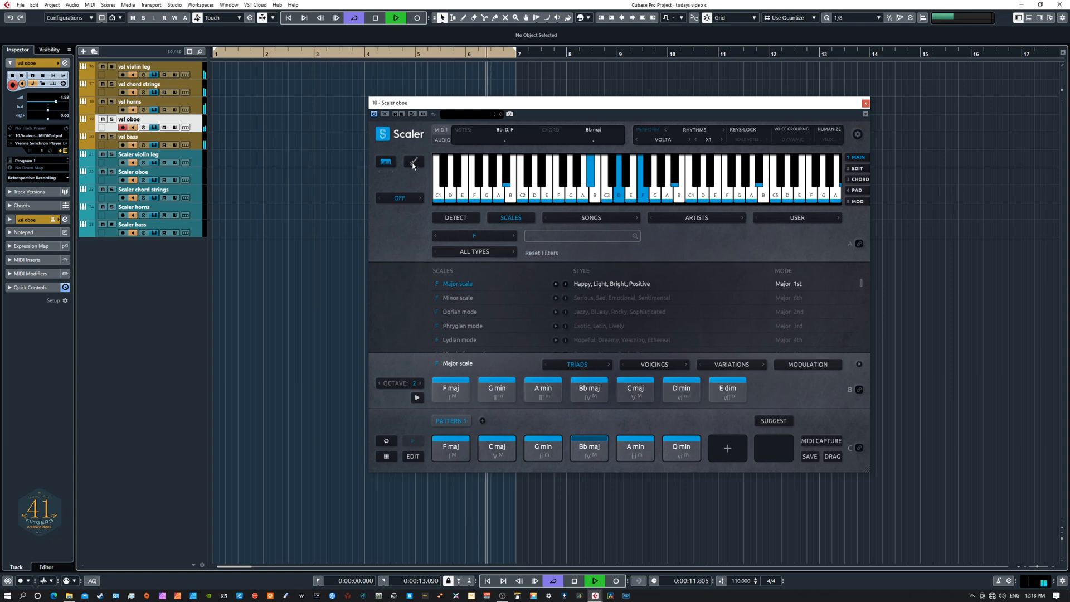
key("space")
- Change the Scaler oboe rhythm to the Intermedio pattern Furioso and play the full arrangement
left_click(671, 141)
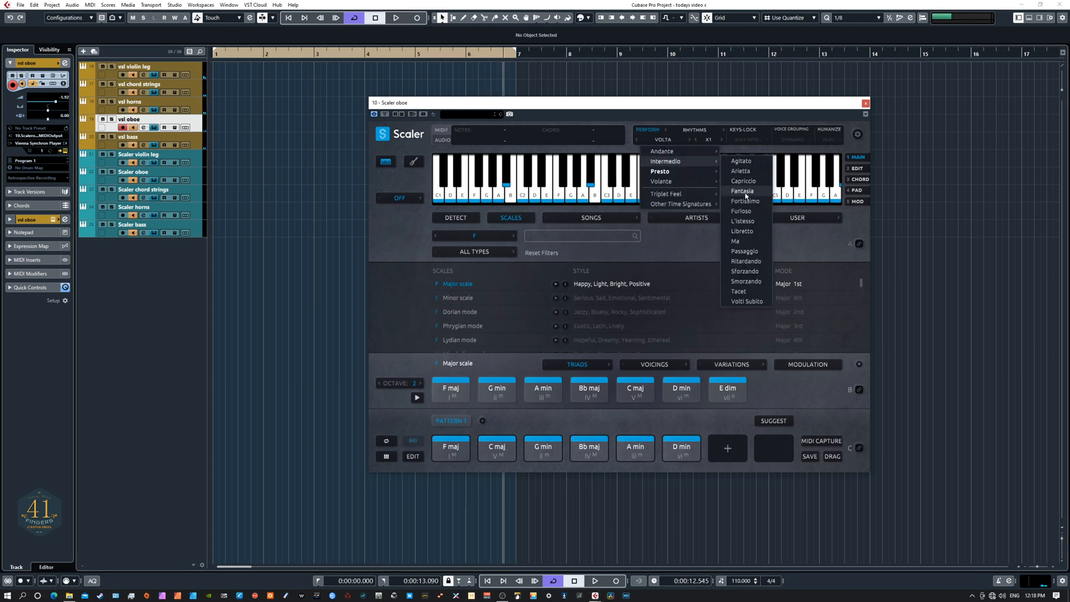
left_click(742, 212)
key("space")
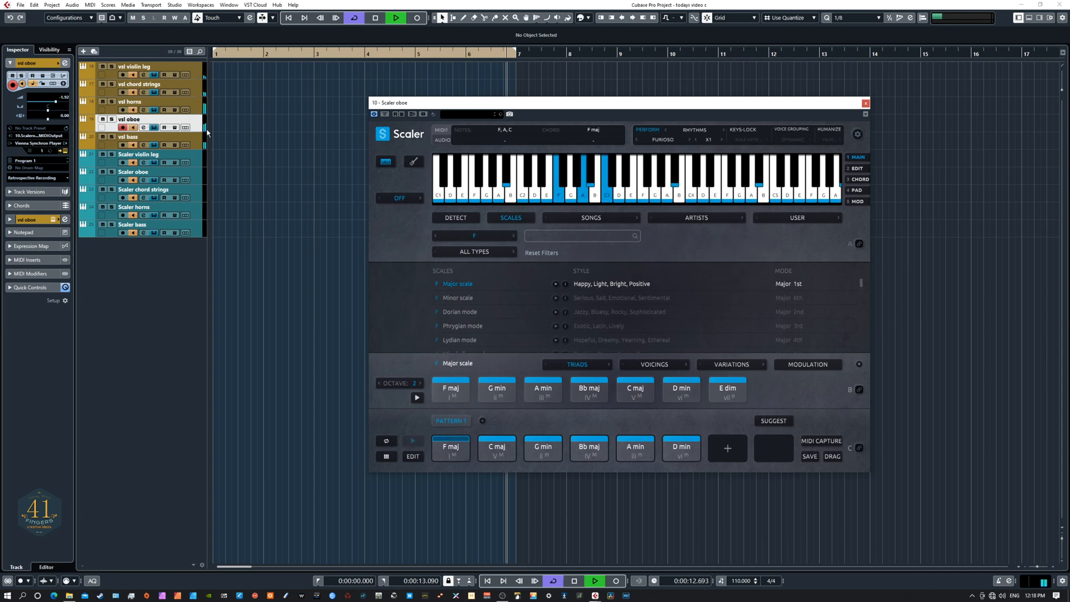
- With the vsl oboe track soloed during playback, set its volume to 0.00 and enable Humanize in the Scaler oboe instance
left_click(112, 120)
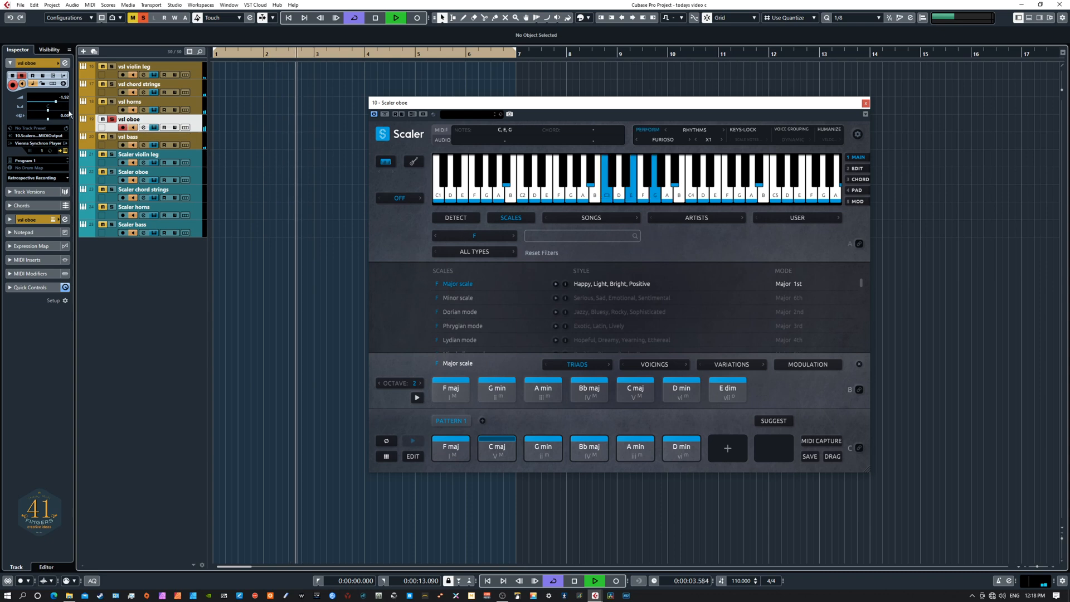
left_click_drag(57, 102, 56, 102)
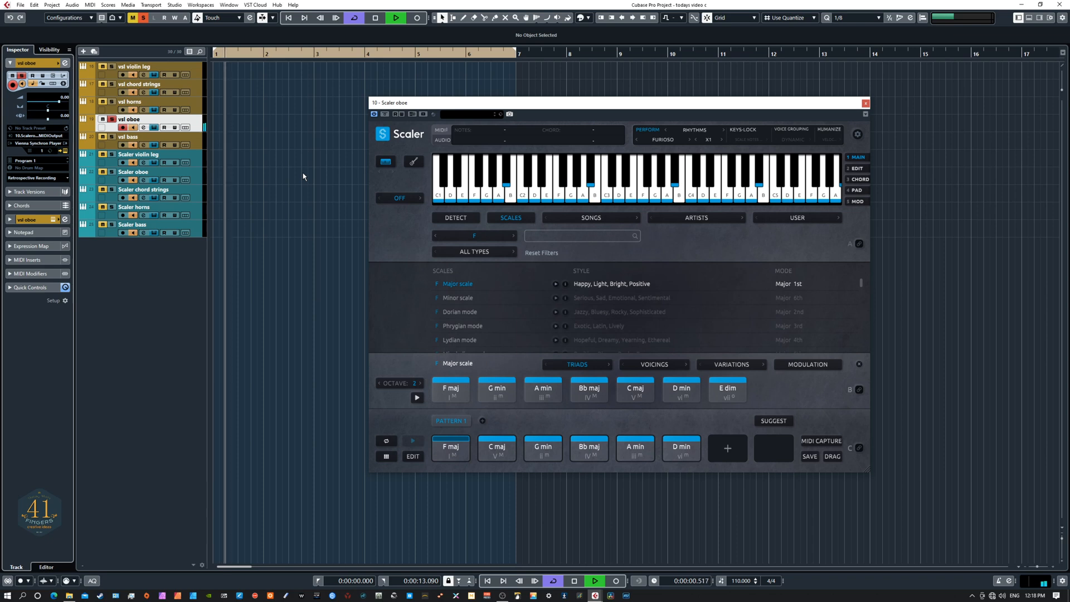
left_click(832, 132)
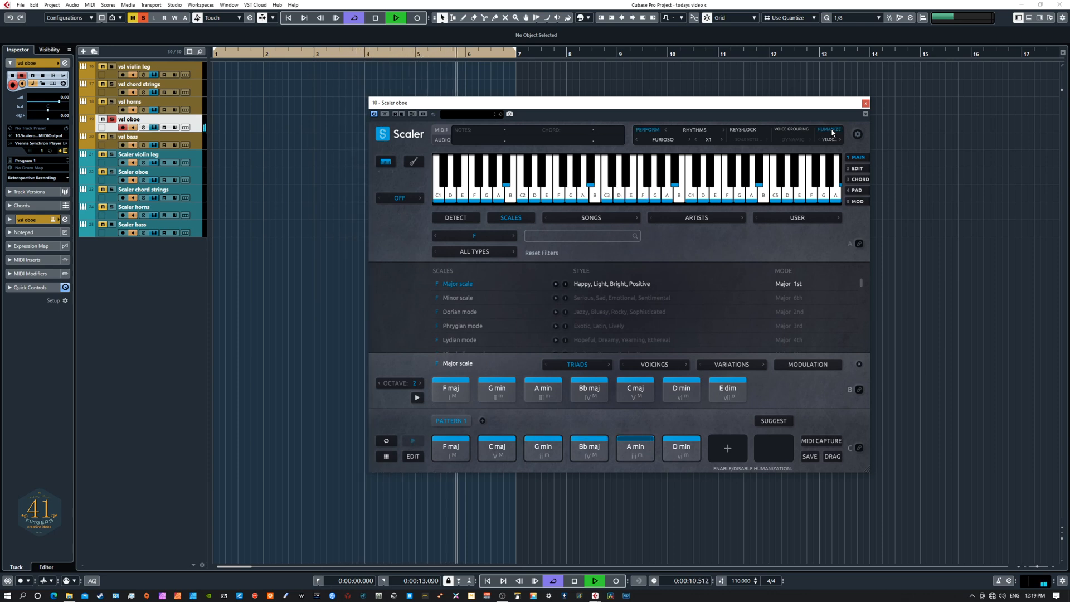
key("space")
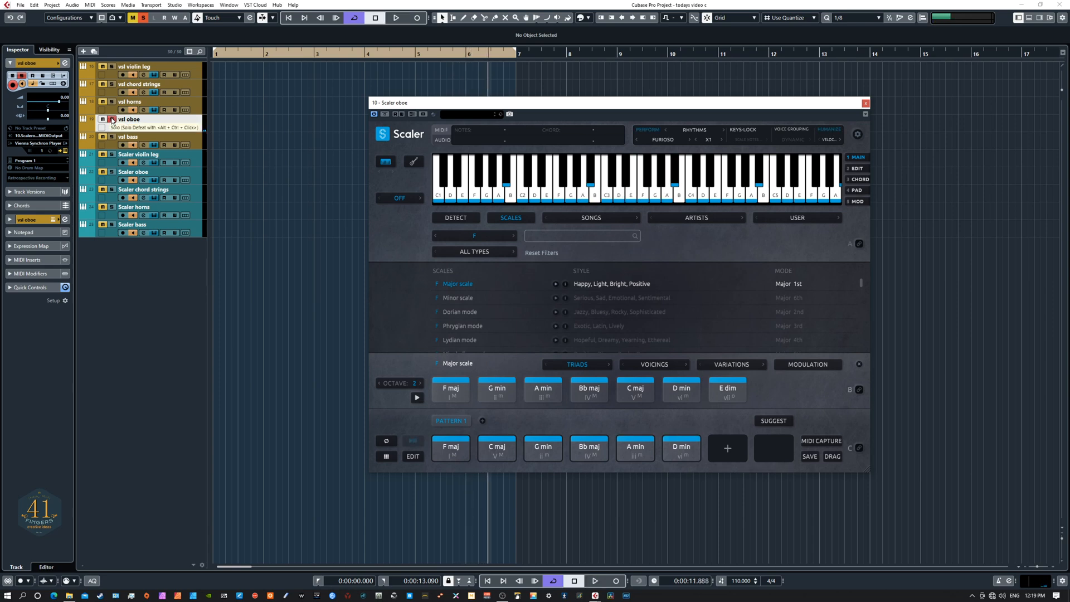
- Unsolo the vsl oboe track and play the full arrangement from the start with the humanized Furioso rhythm
left_click(112, 120)
key("Home")
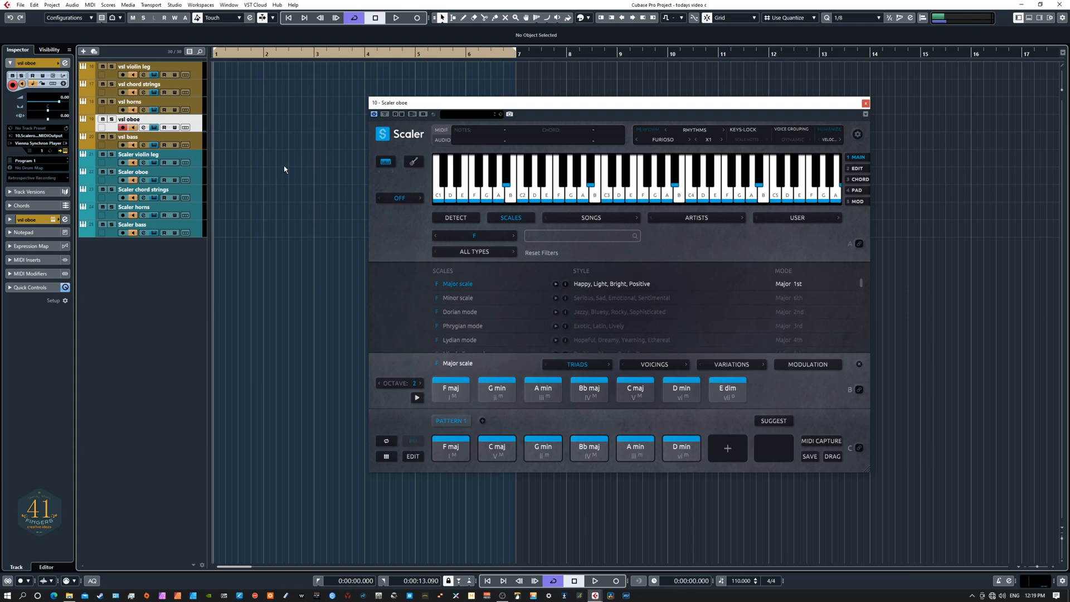
key("space")
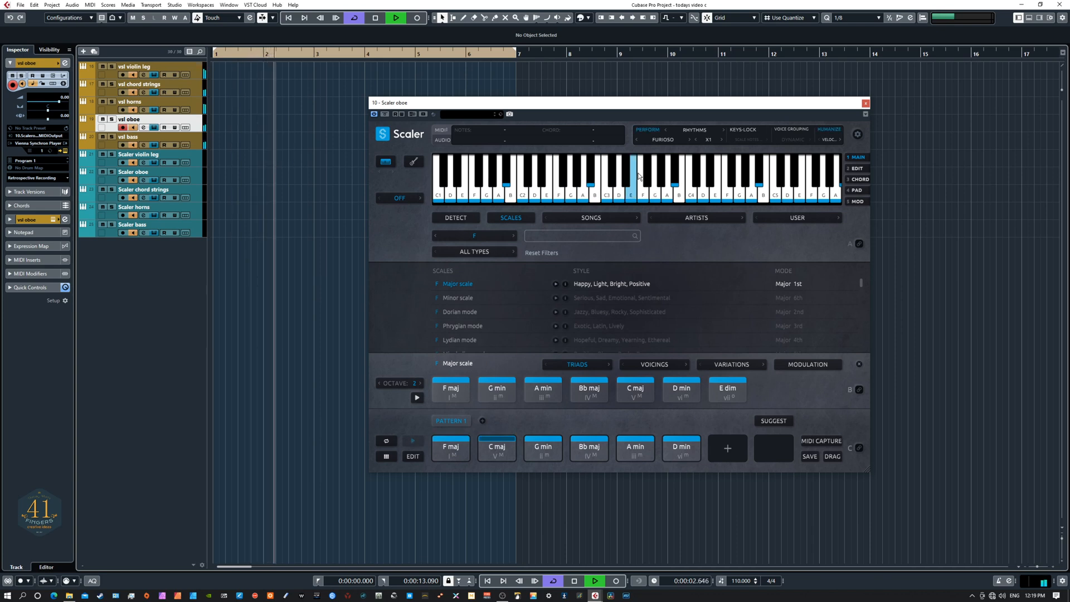
key("space")
- Change the Scaler oboe rhythm to the Triplet Feel pattern Triplet 1 Rhythm and play the oboe soloed
left_click(663, 139)
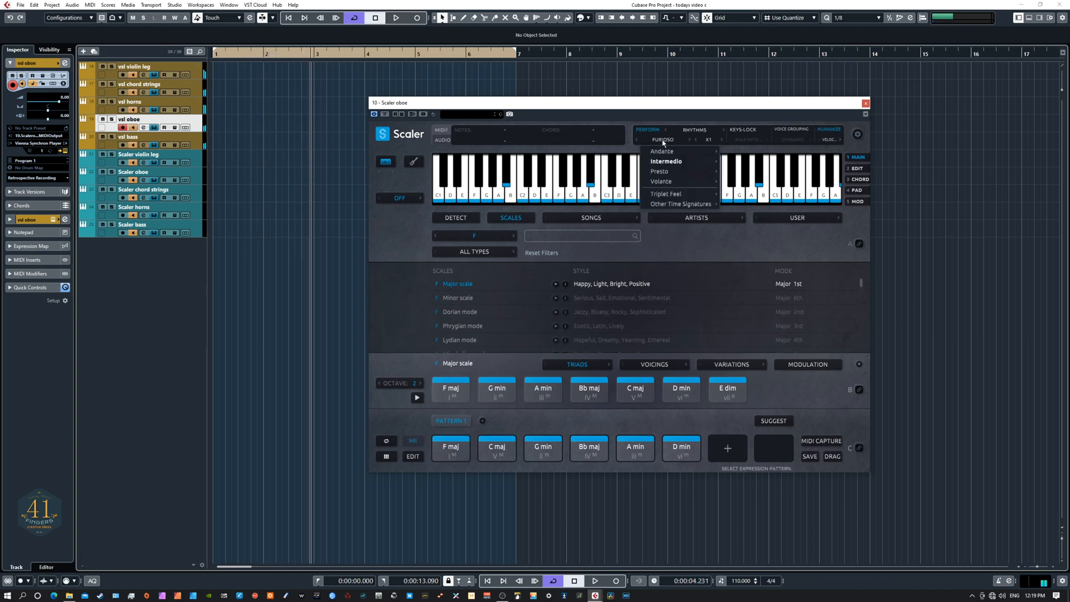
mouse_move(681, 158)
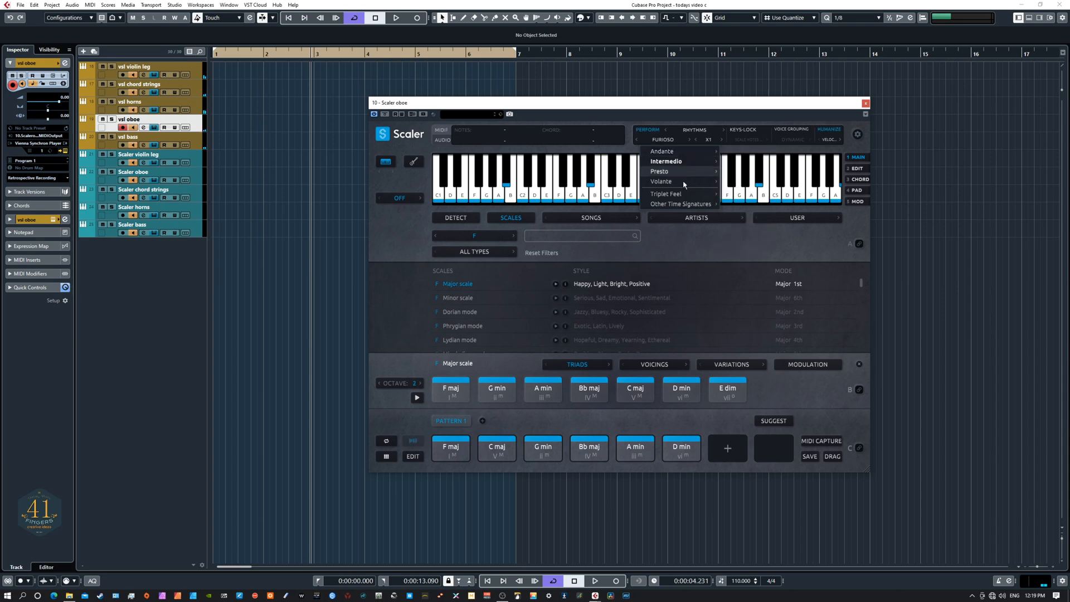
mouse_move(685, 197)
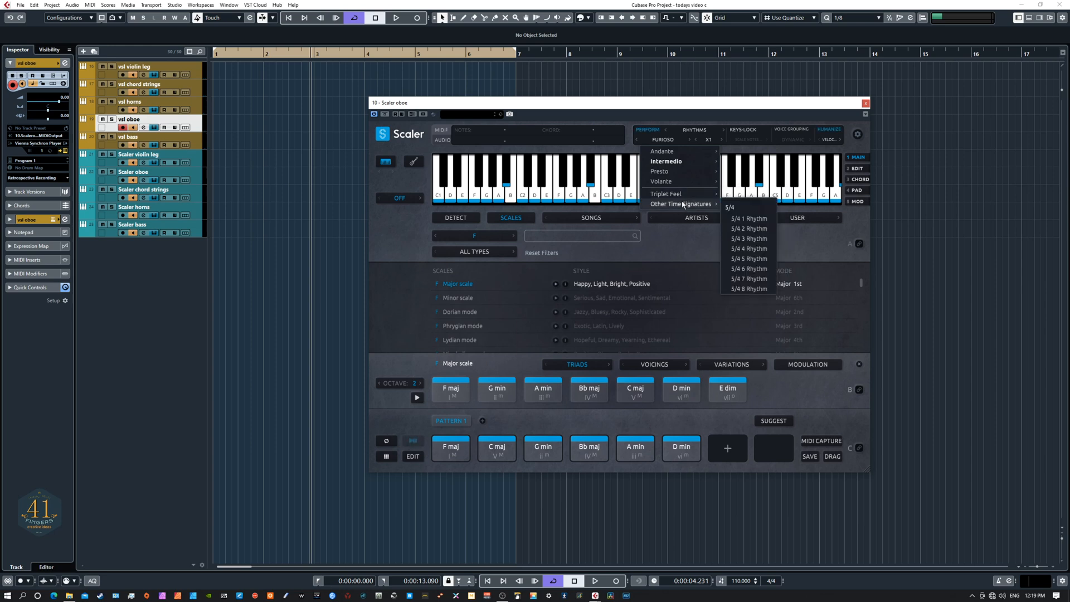
mouse_move(669, 194)
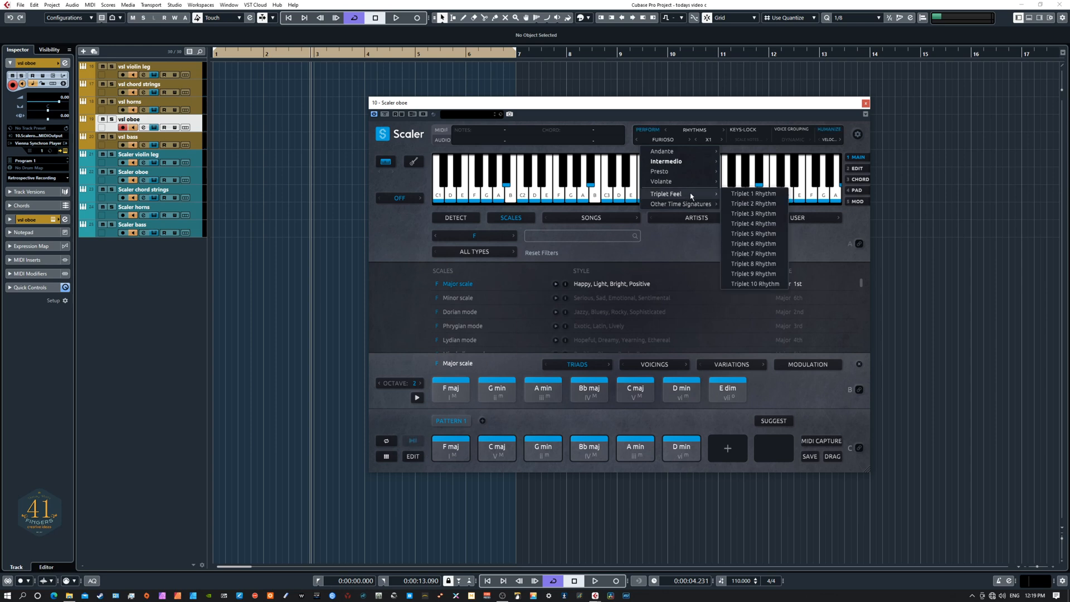
left_click(756, 195)
left_click(111, 119)
key("space")
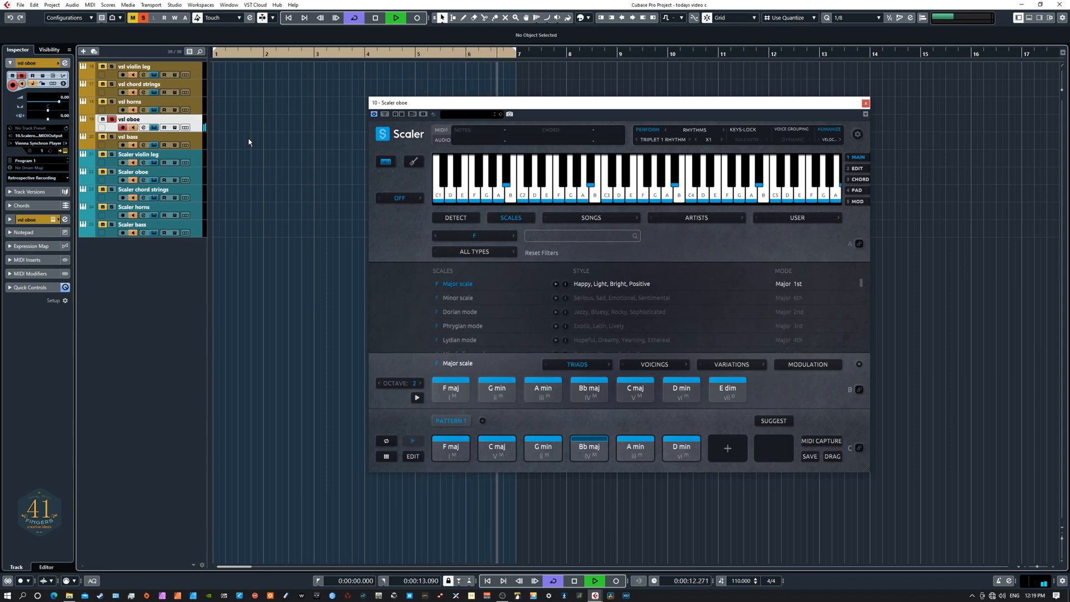
key("space")
- Open the oboe pattern's chords for editing and raise F maj and C maj by one inversion to F maj / A and C maj / E
left_click(633, 190)
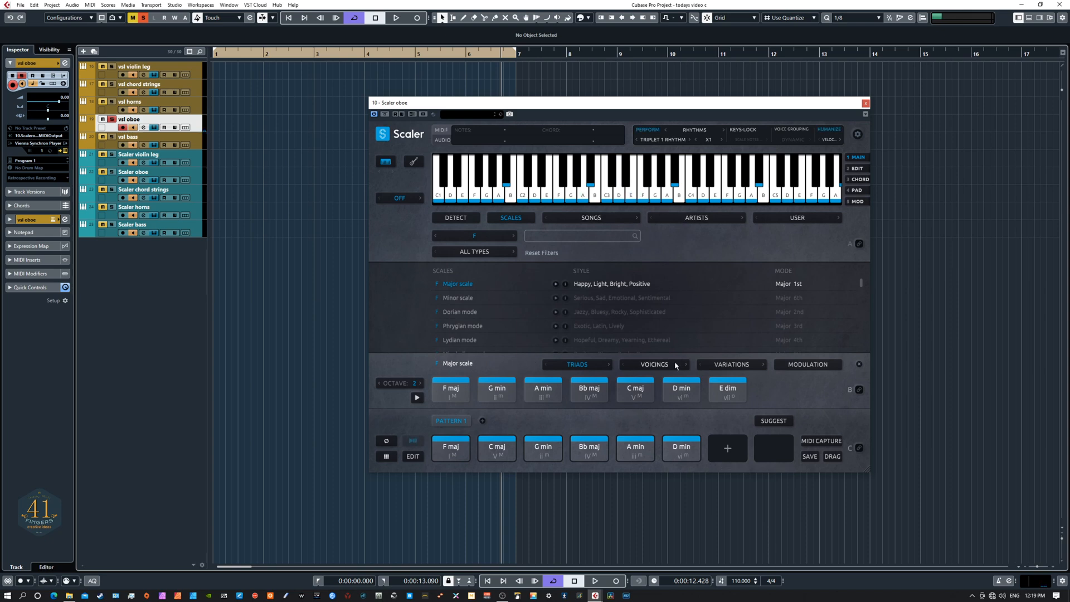
left_click(456, 438)
left_click(462, 450)
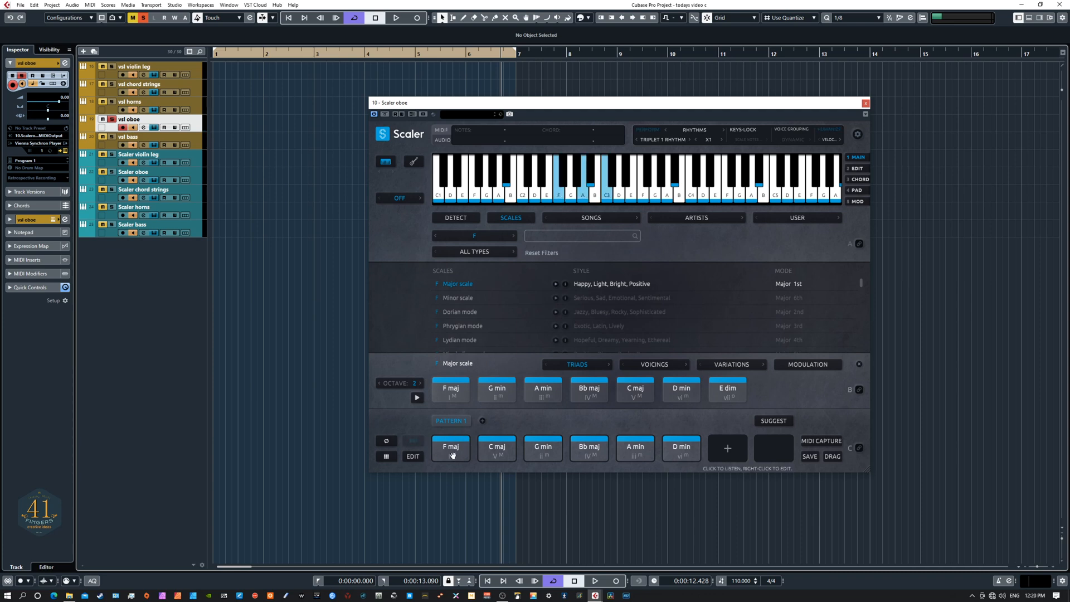
right_click(453, 453)
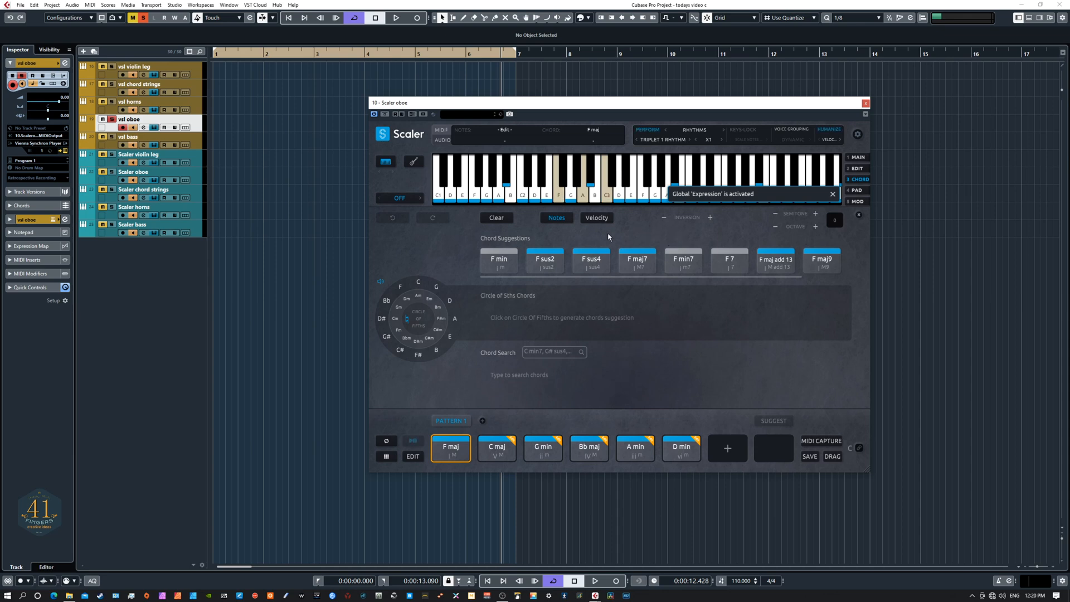
left_click(711, 218)
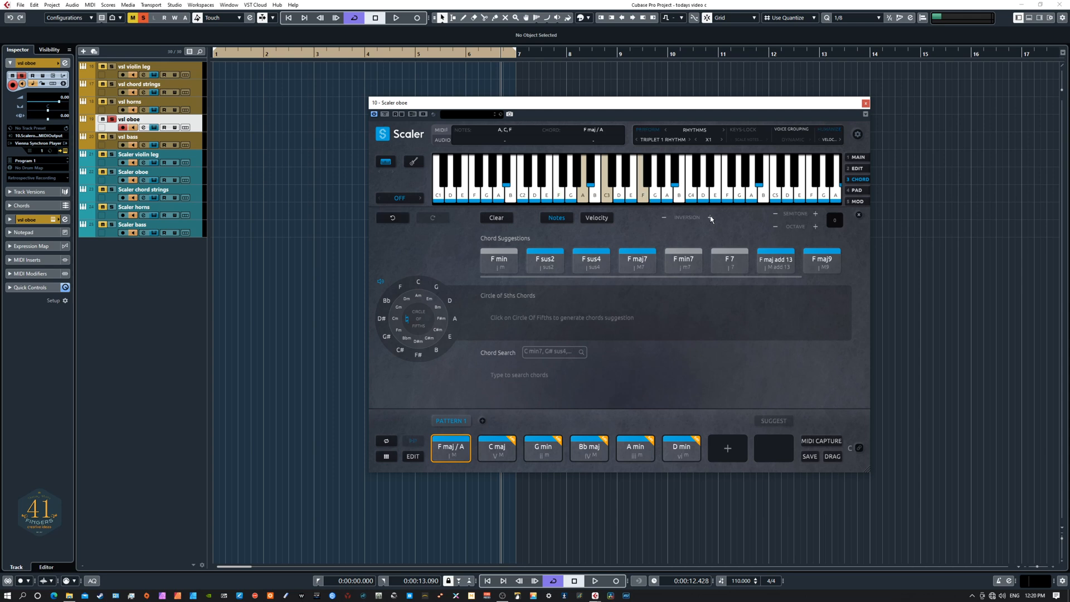
left_click(502, 443)
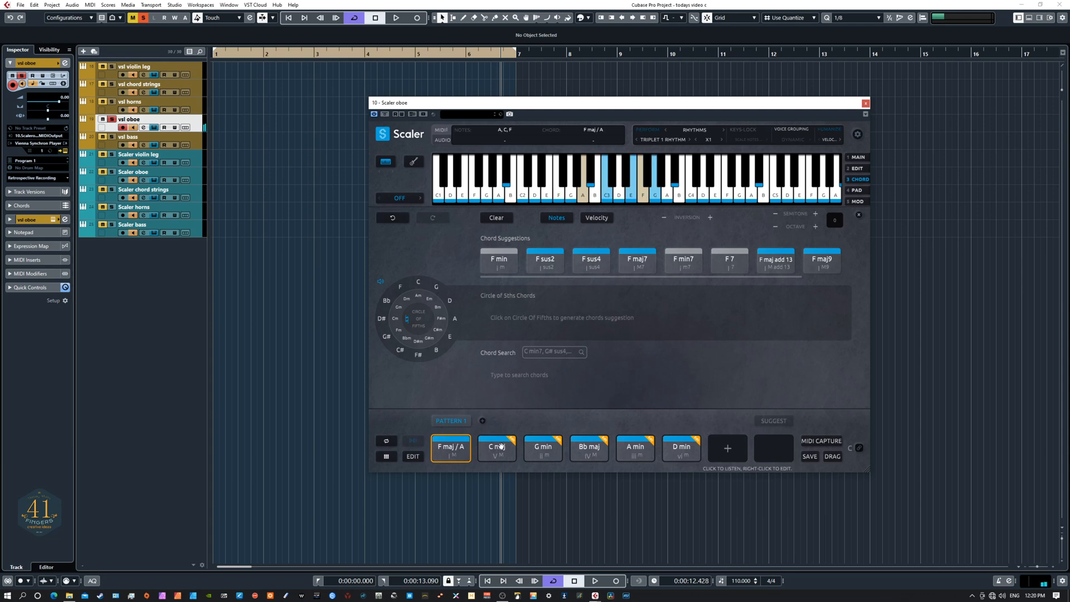
left_click(711, 218)
- Raise the oboe pattern's G min, Bb maj, A min and D min chords by one inversion each
left_click(541, 447)
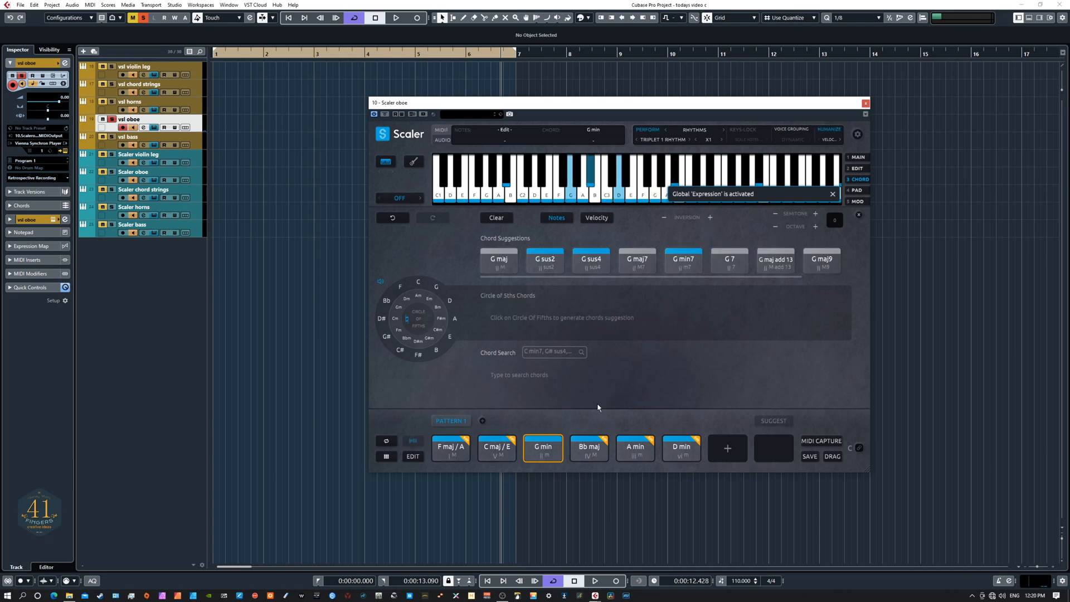
left_click(711, 218)
left_click(588, 449)
left_click(711, 217)
left_click(642, 446)
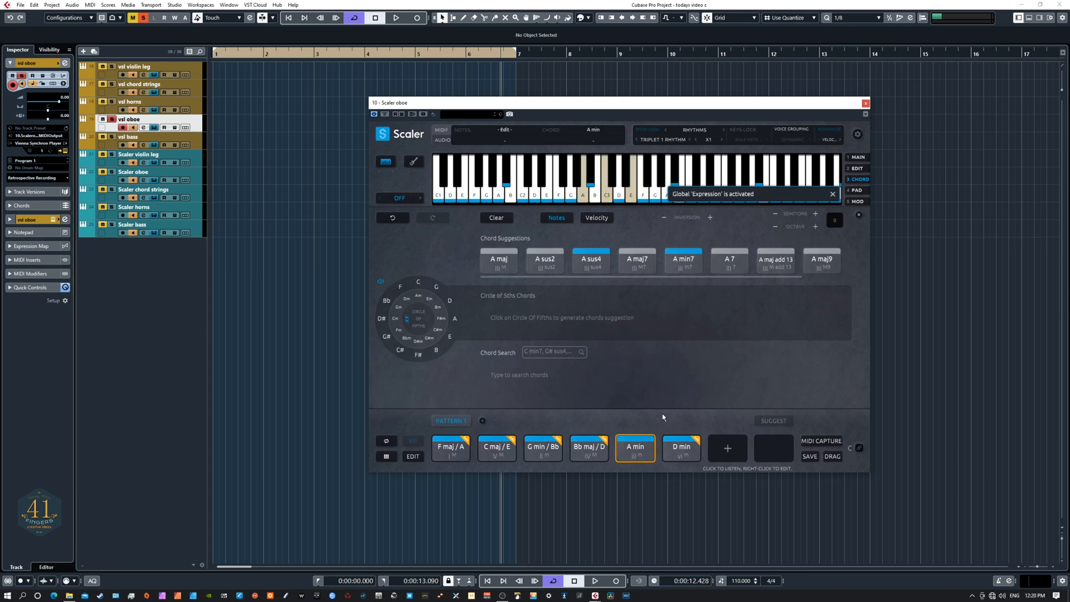
left_click(711, 218)
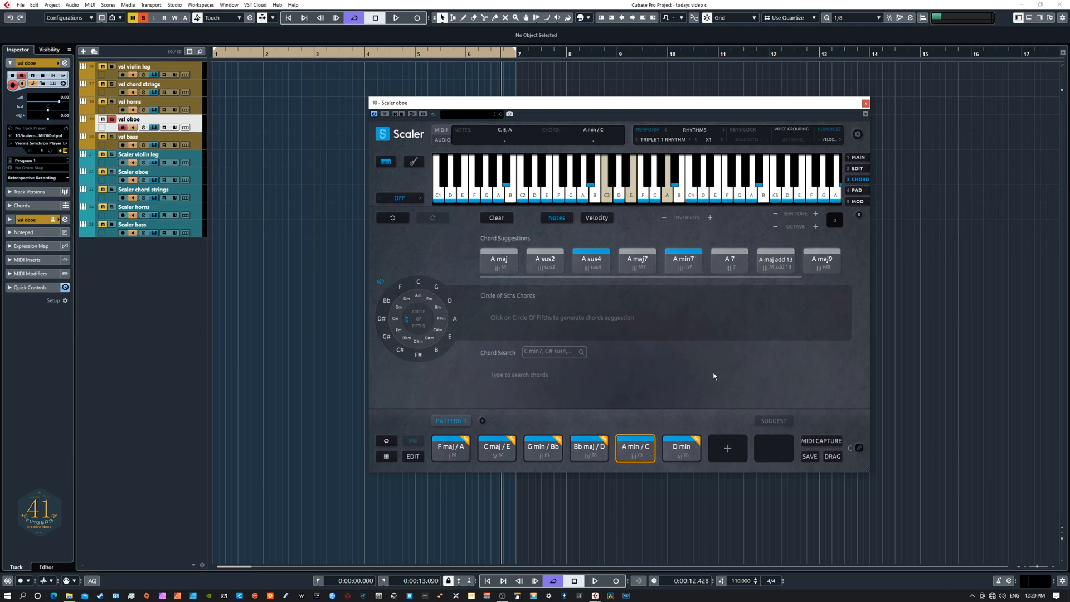
left_click(679, 449)
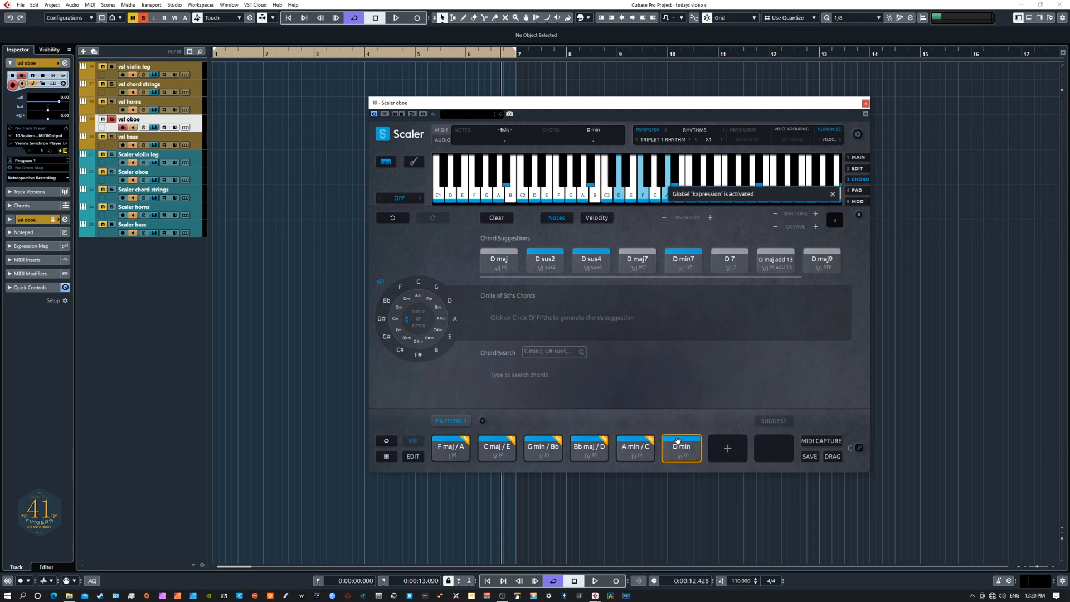
left_click(710, 218)
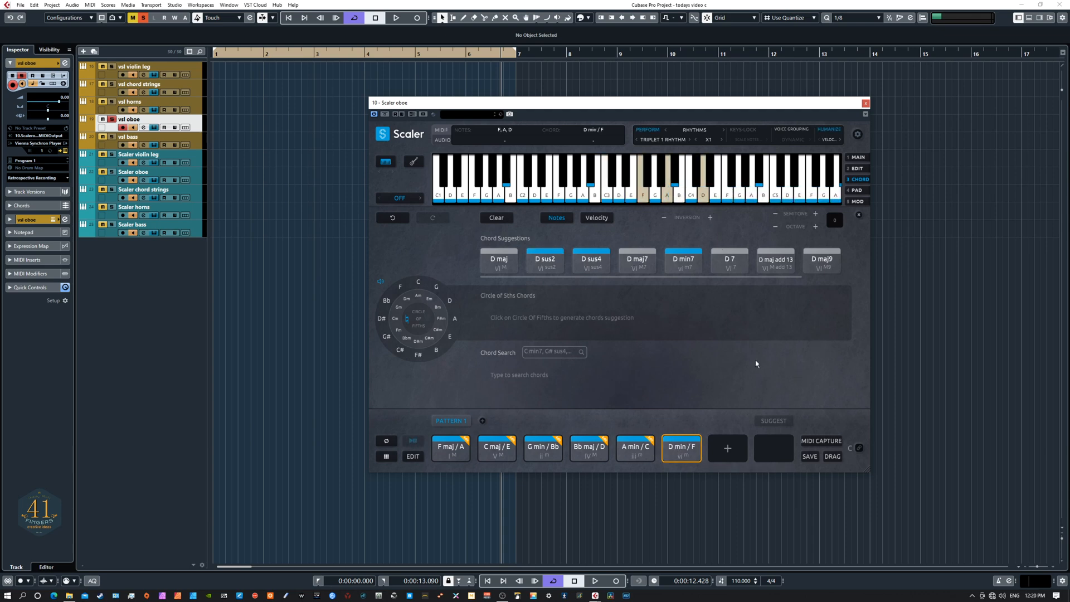
- Play the soloed oboe from the start to hear the inverted chords
key("Home")
key("space")
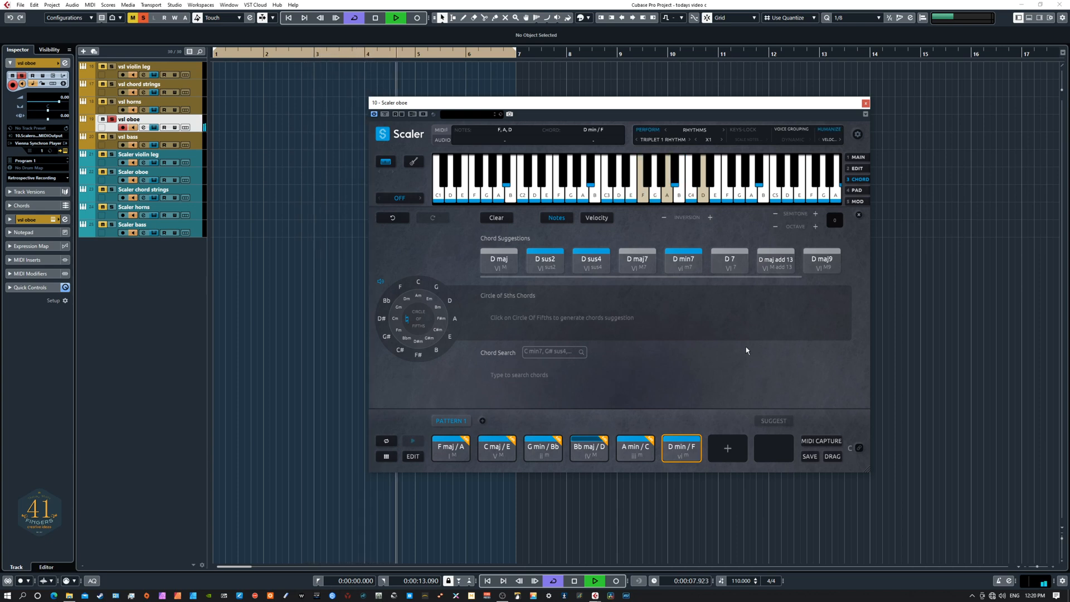
key("space")
- Return to the project start, unsolo the vsl oboe track and play the full arrangement with the inverted oboe chords
key("period")
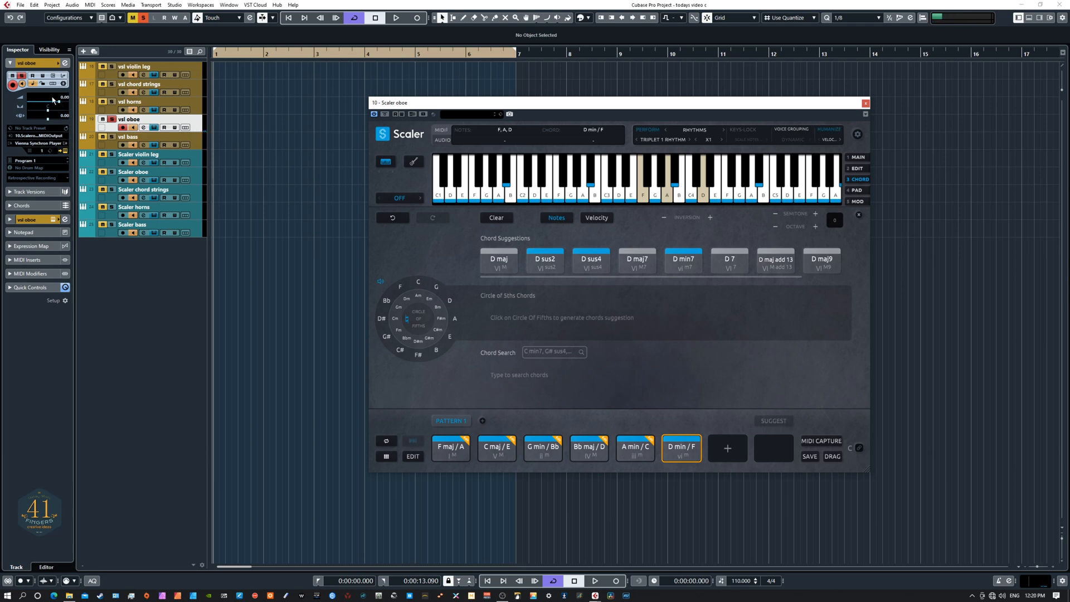
left_click(112, 120)
key("space")
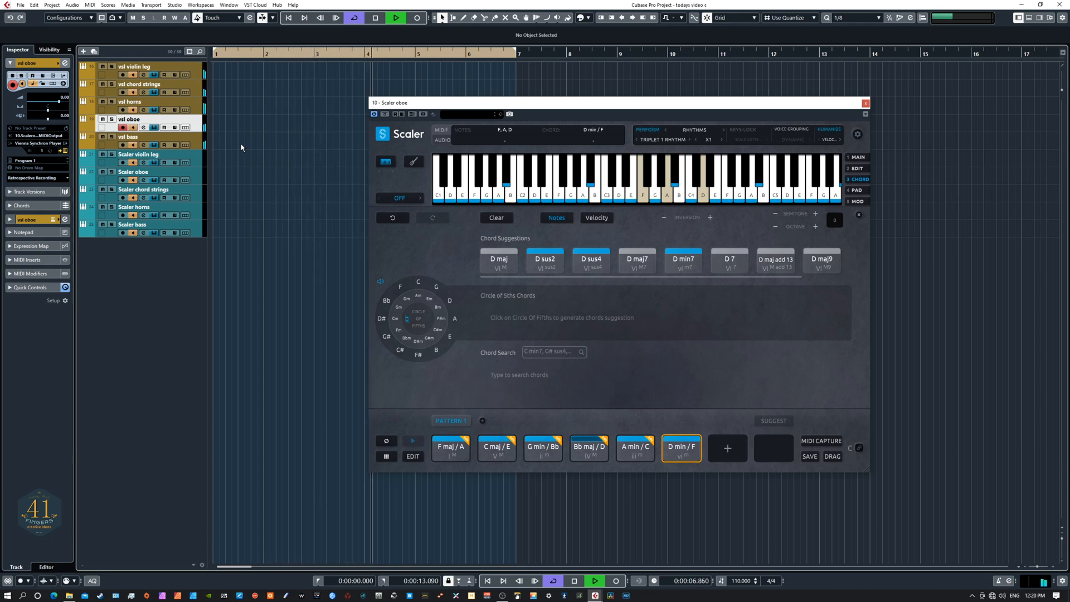
key("space")
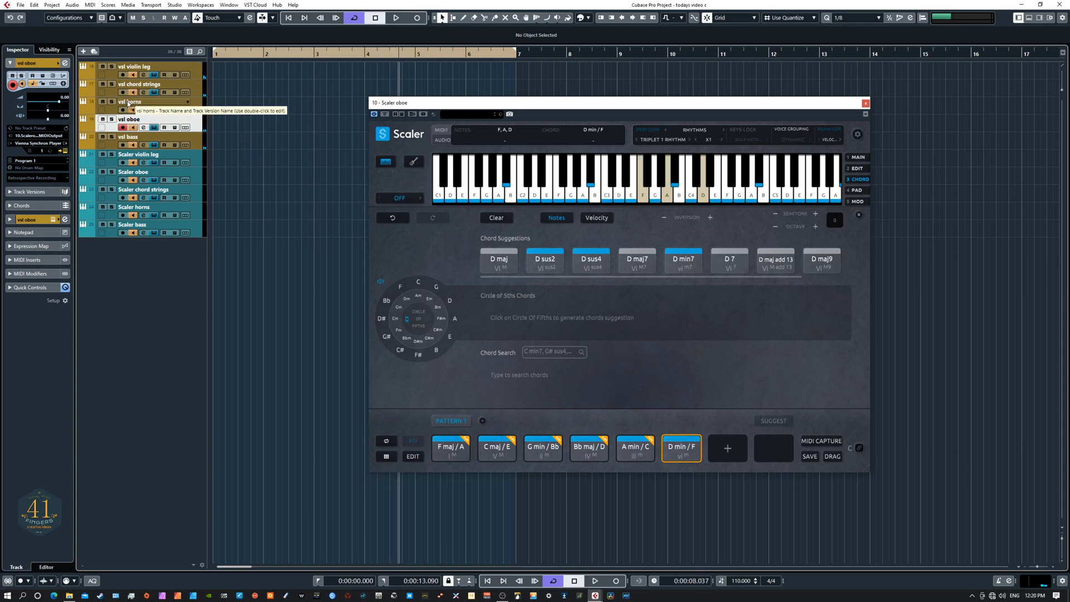
- Mute the vsl horns track and raise the vsl oboe volume to 2.57 while playing the arrangement
left_click(104, 102)
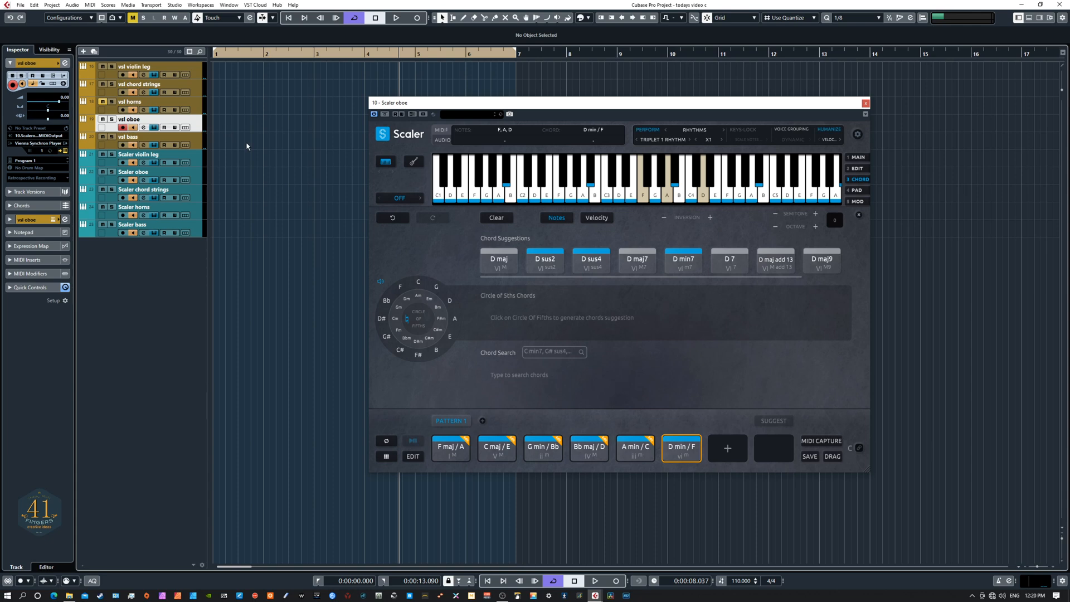
key("space")
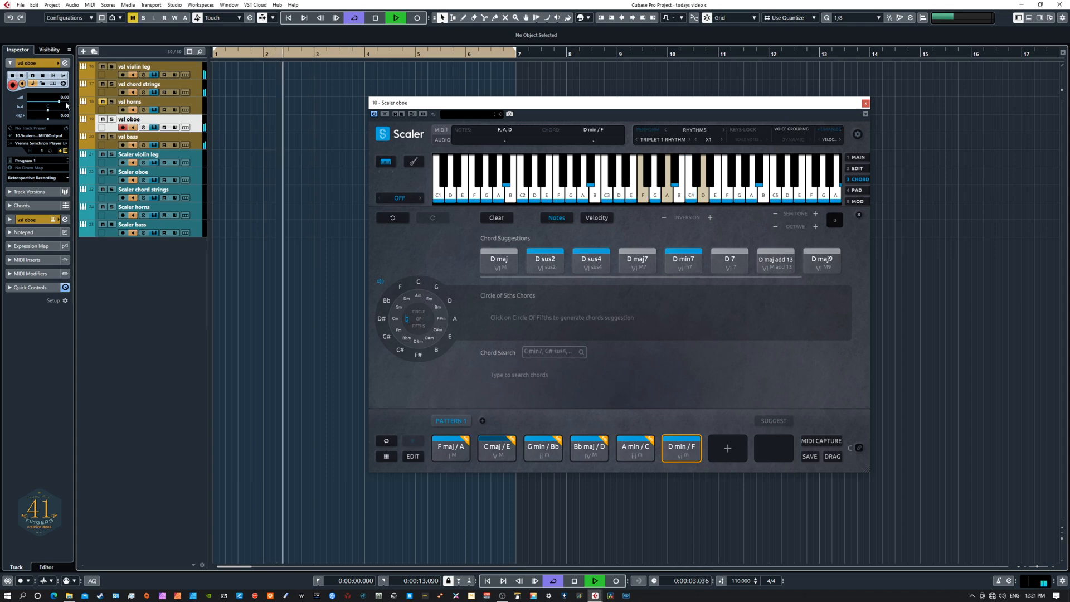
key("space")
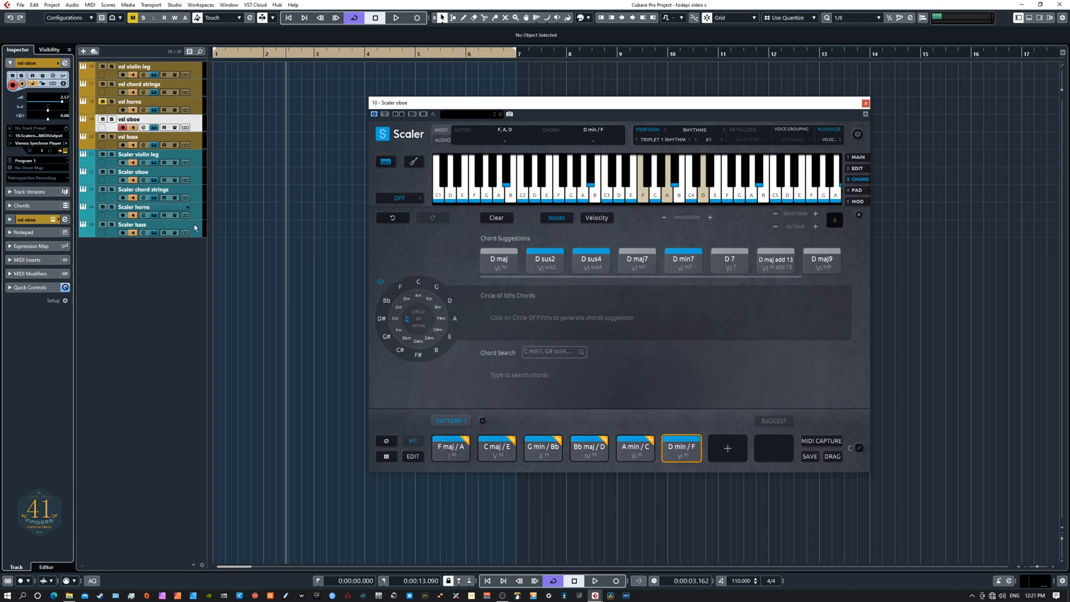
key("space")
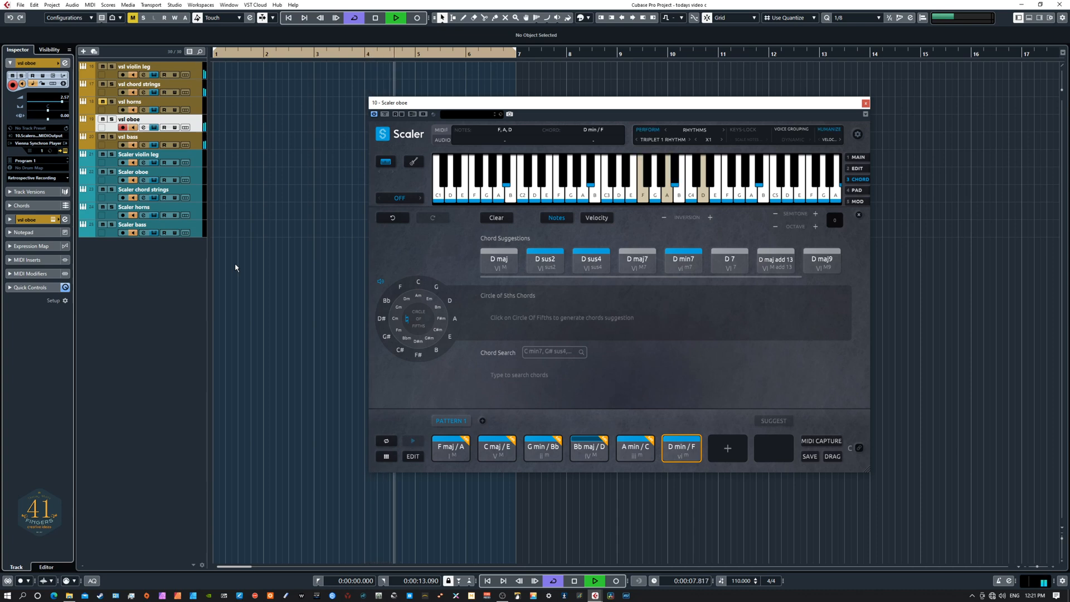
key("space")
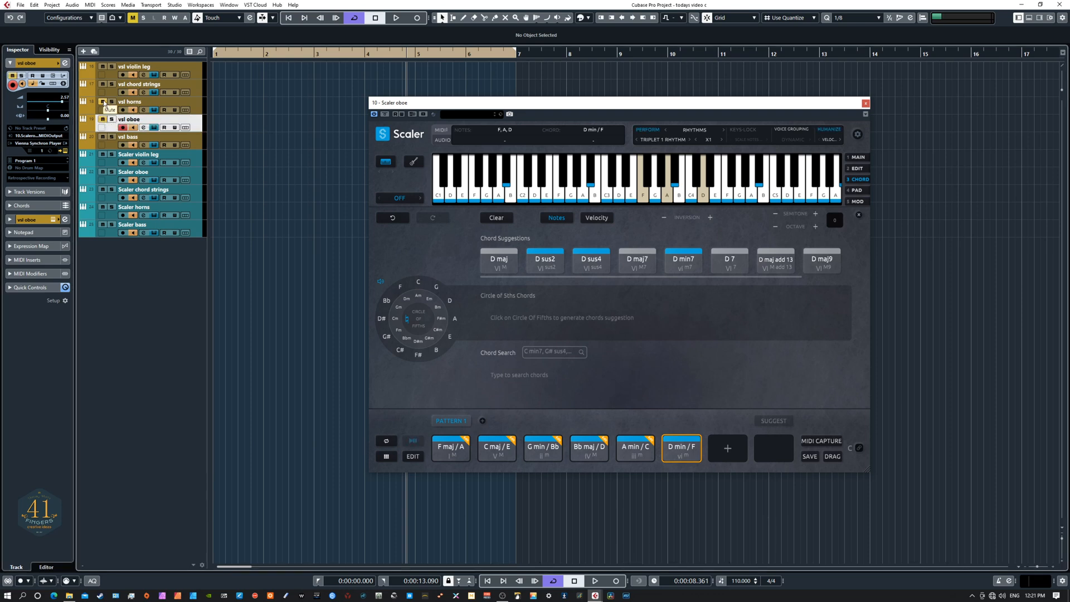
- Mute vsl oboe, unmute vsl horns and play the arrangement with the horns instead of the oboe
key("space")
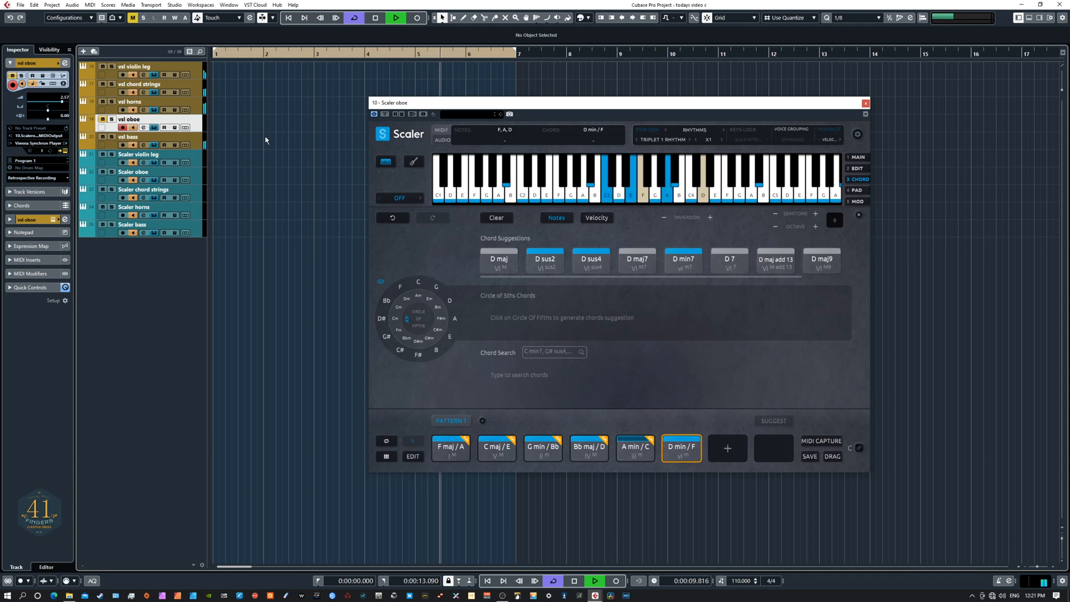
key("space")
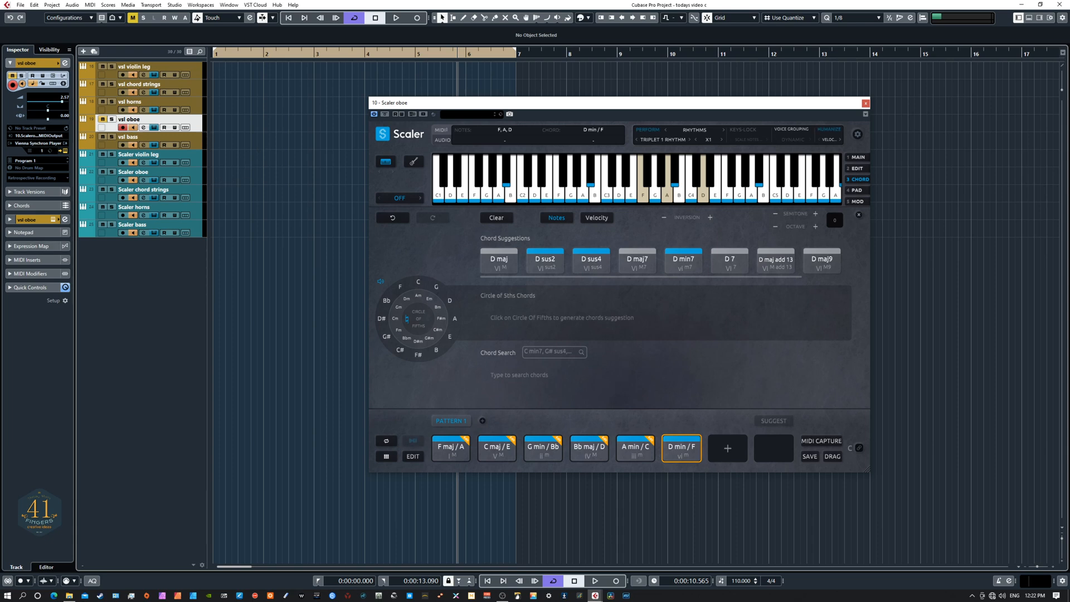
- Open the vsl horns Synchron Player, view its Solo Full Range instruments and reposition the player window over the project
left_click_drag(0, 223, 500, 129)
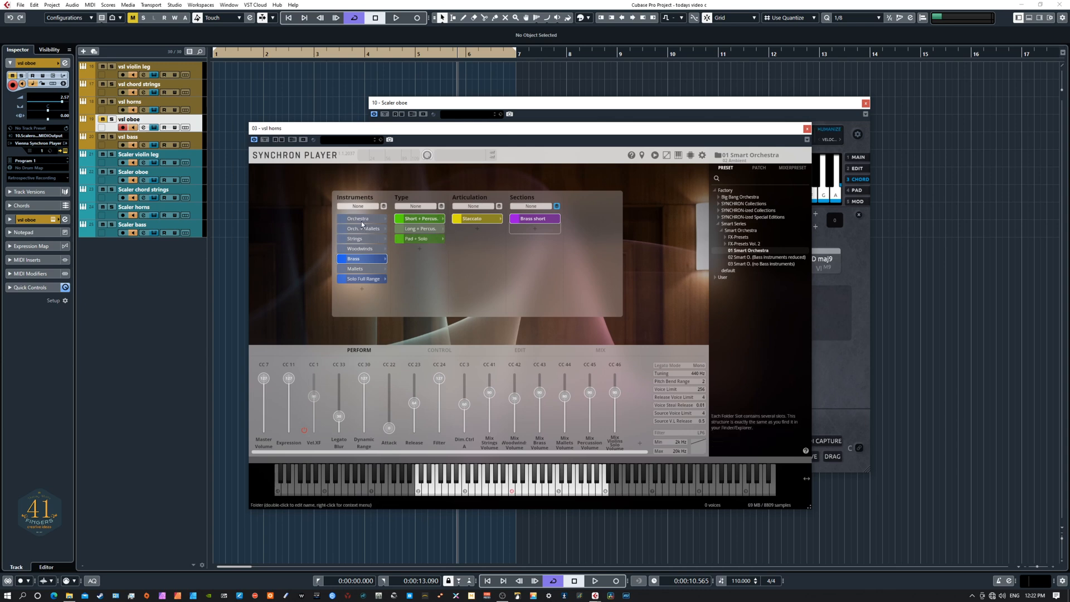
left_click(356, 280)
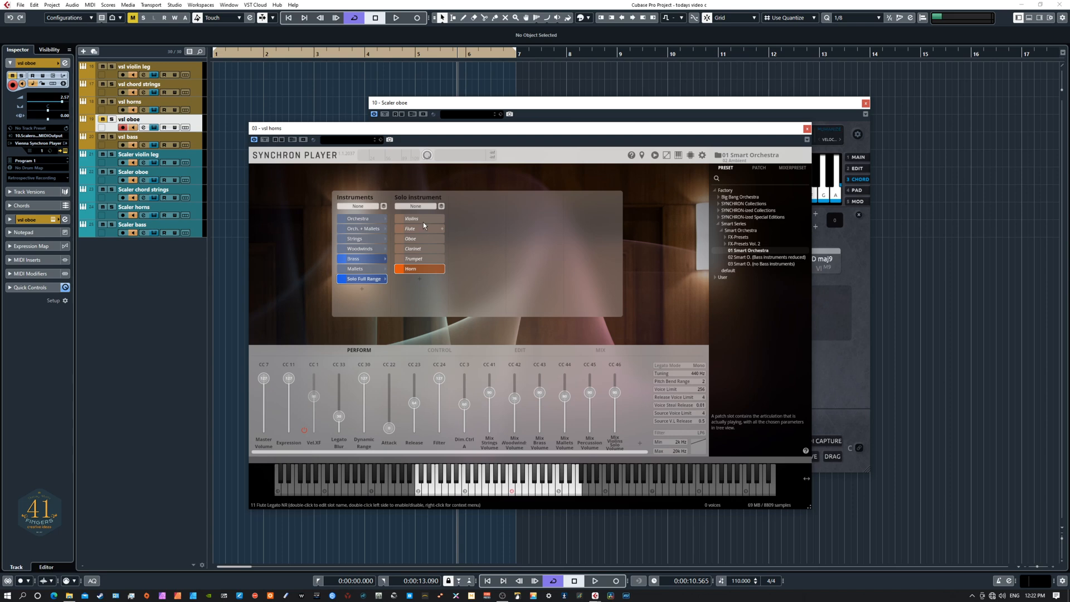
left_click_drag(315, 132, 502, 199)
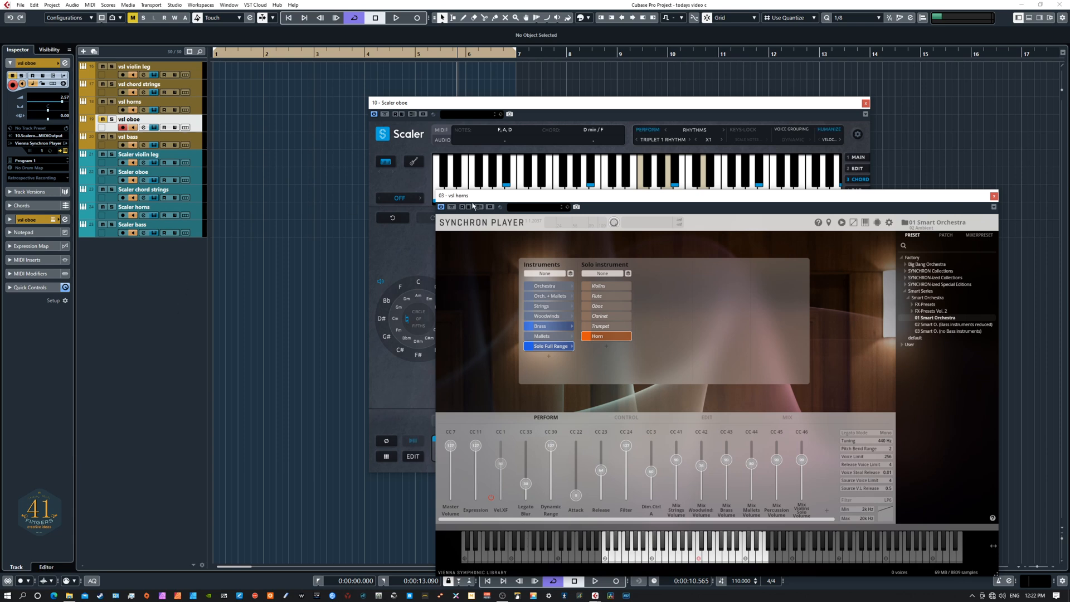
left_click_drag(505, 199, 539, 238)
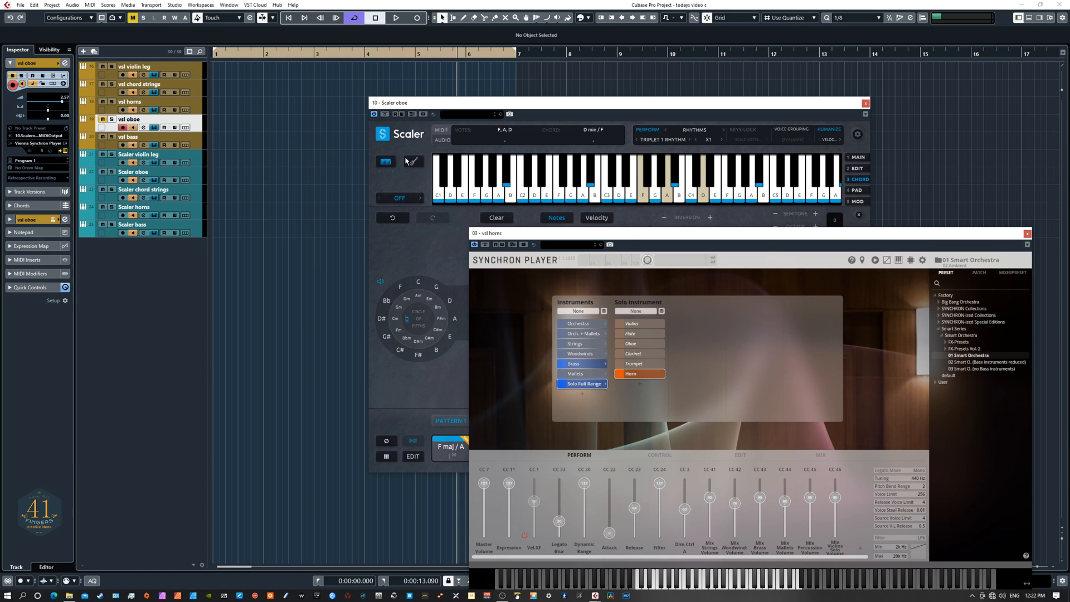
left_click_drag(545, 234, 358, 151)
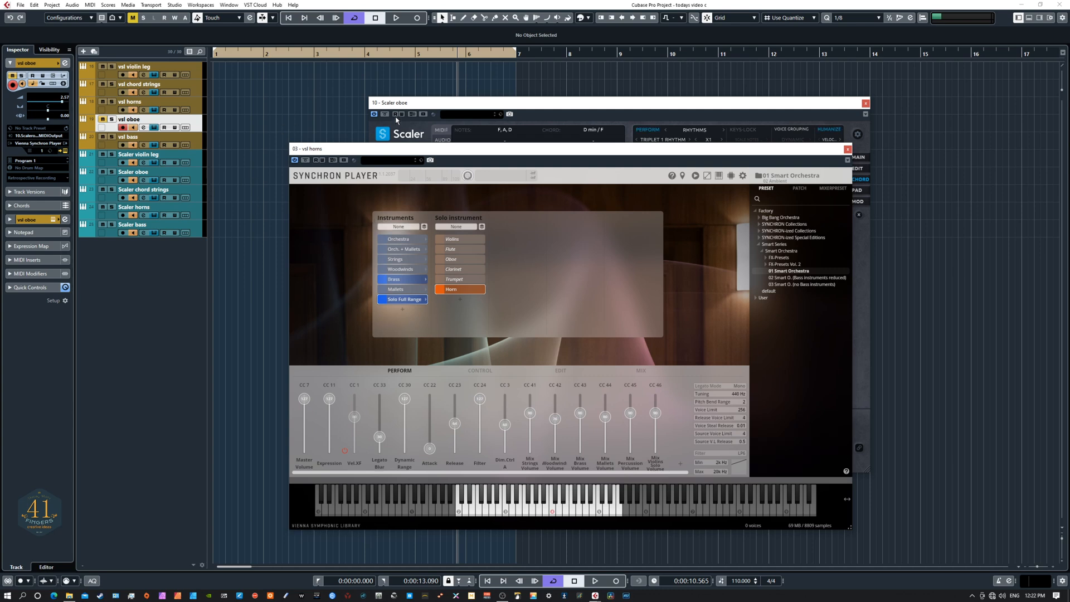
- Place the Scaler oboe window in front beside the vsl horns player and audition the F maj / A pattern chord
left_click_drag(425, 104, 540, 100)
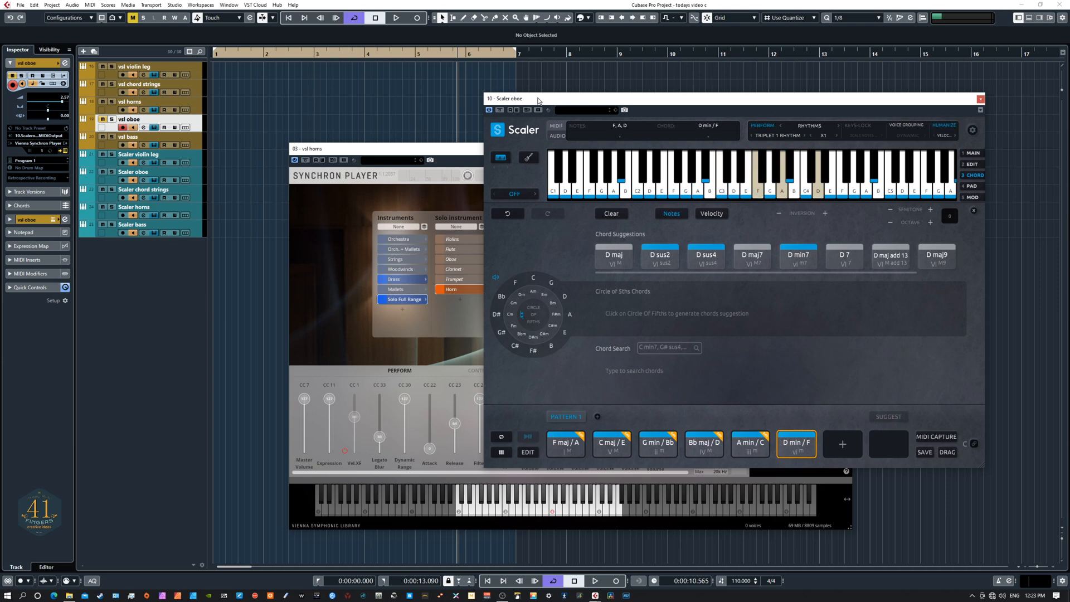
left_click_drag(538, 101, 560, 92)
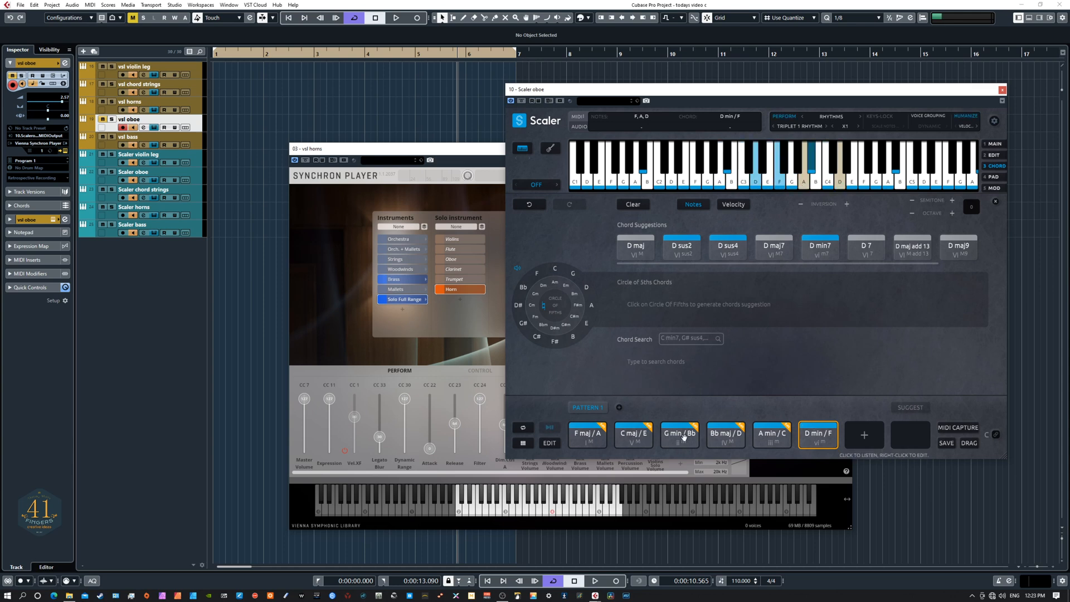
left_click(592, 441)
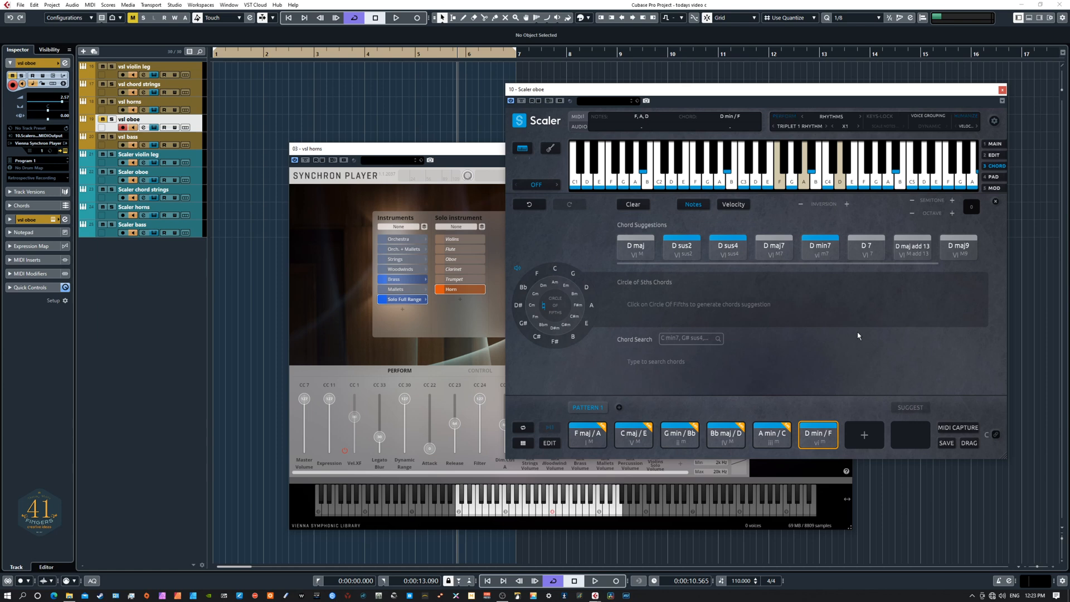
- Bring the vsl horns player forward to view its Mallets sections, and select the vsl violin leg track
left_click_drag(389, 150, 342, 146)
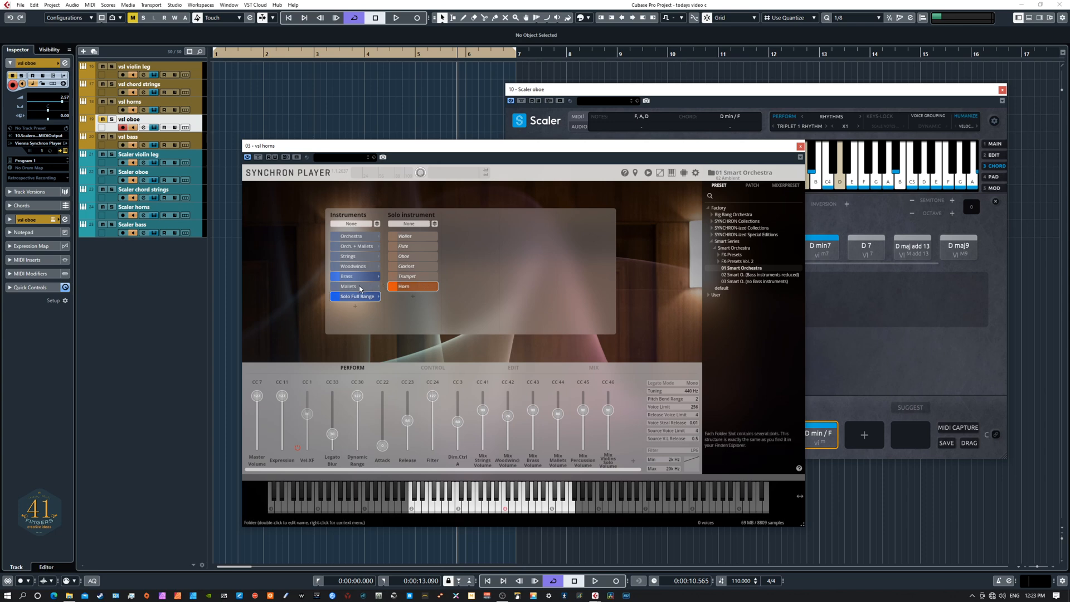
mouse_move(362, 287)
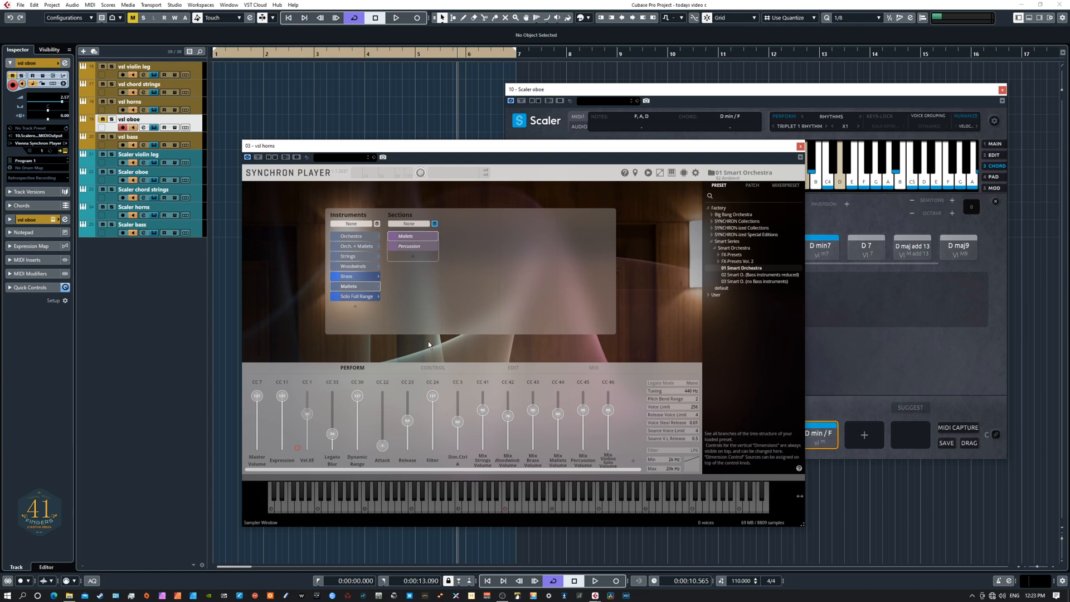
left_click(199, 75)
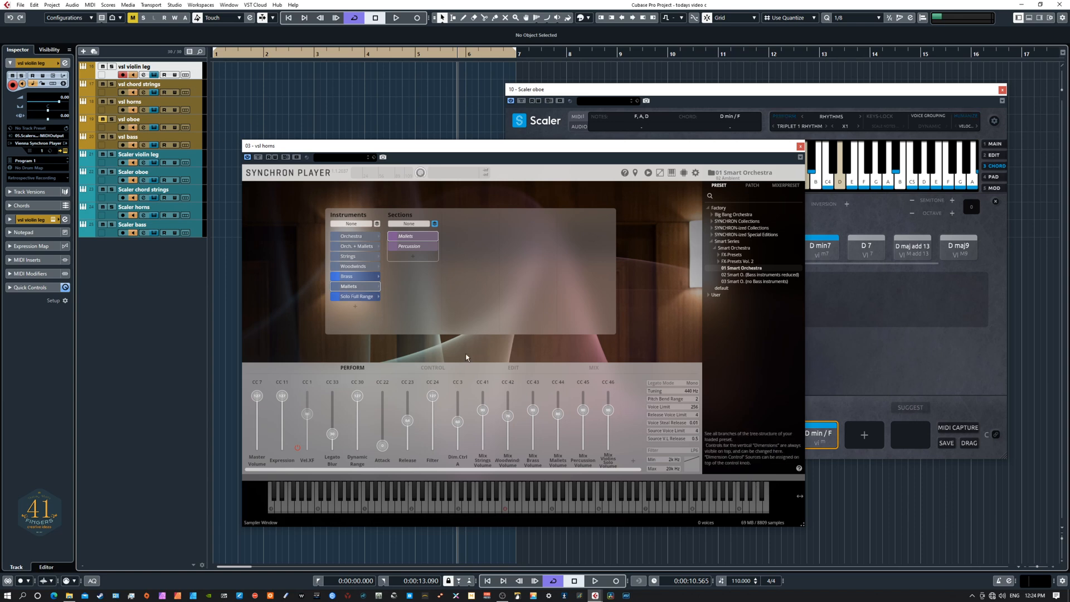
- View the vsl horns player's mixer channels, and bring the Scaler oboe window back in front of the player
left_click(595, 367)
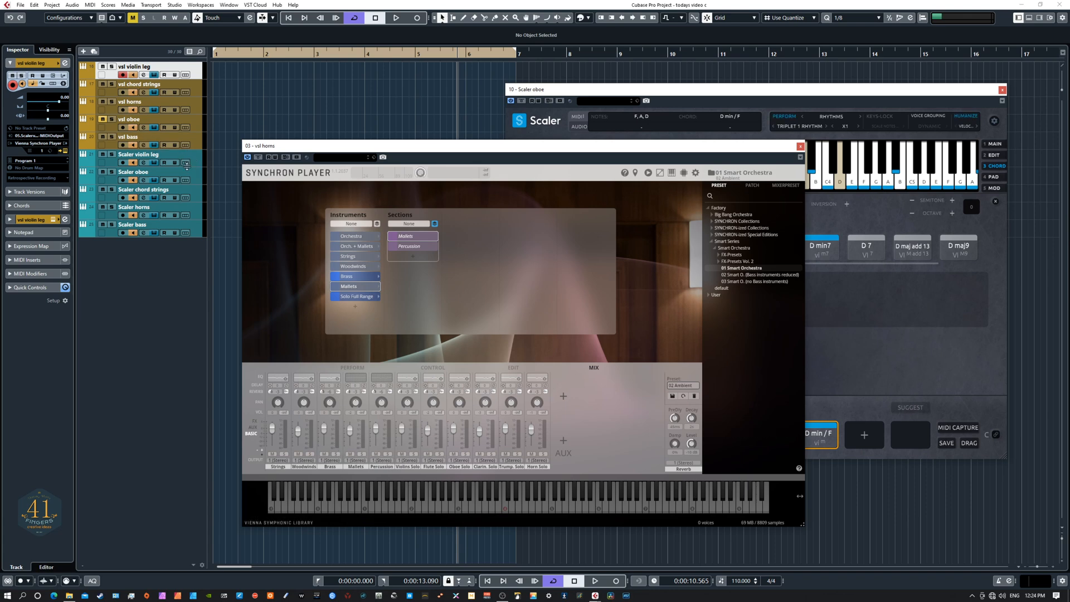
left_click(594, 95)
left_click_drag(594, 95, 522, 111)
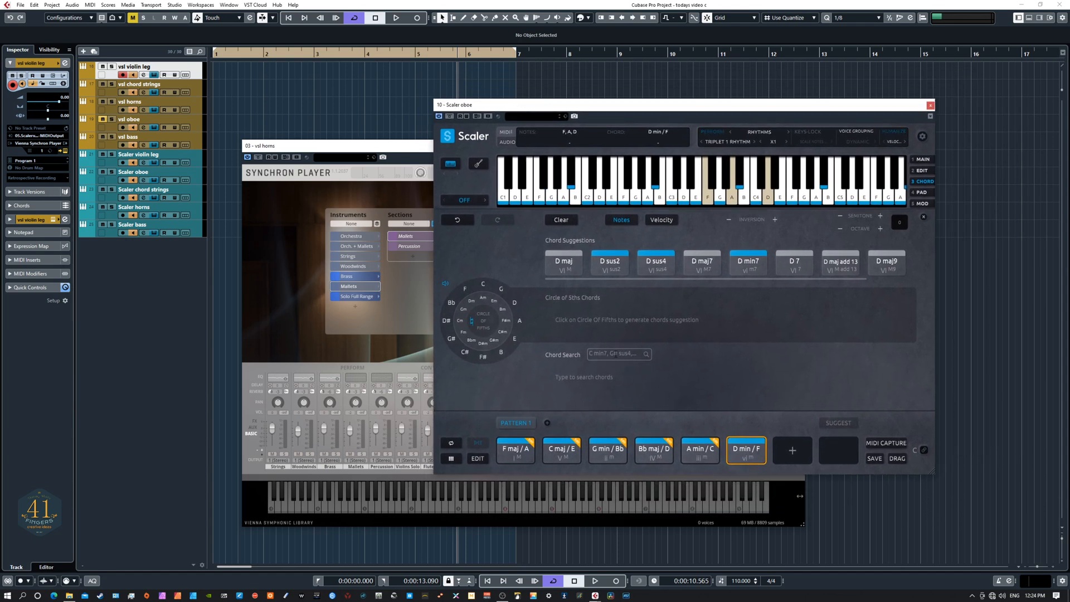